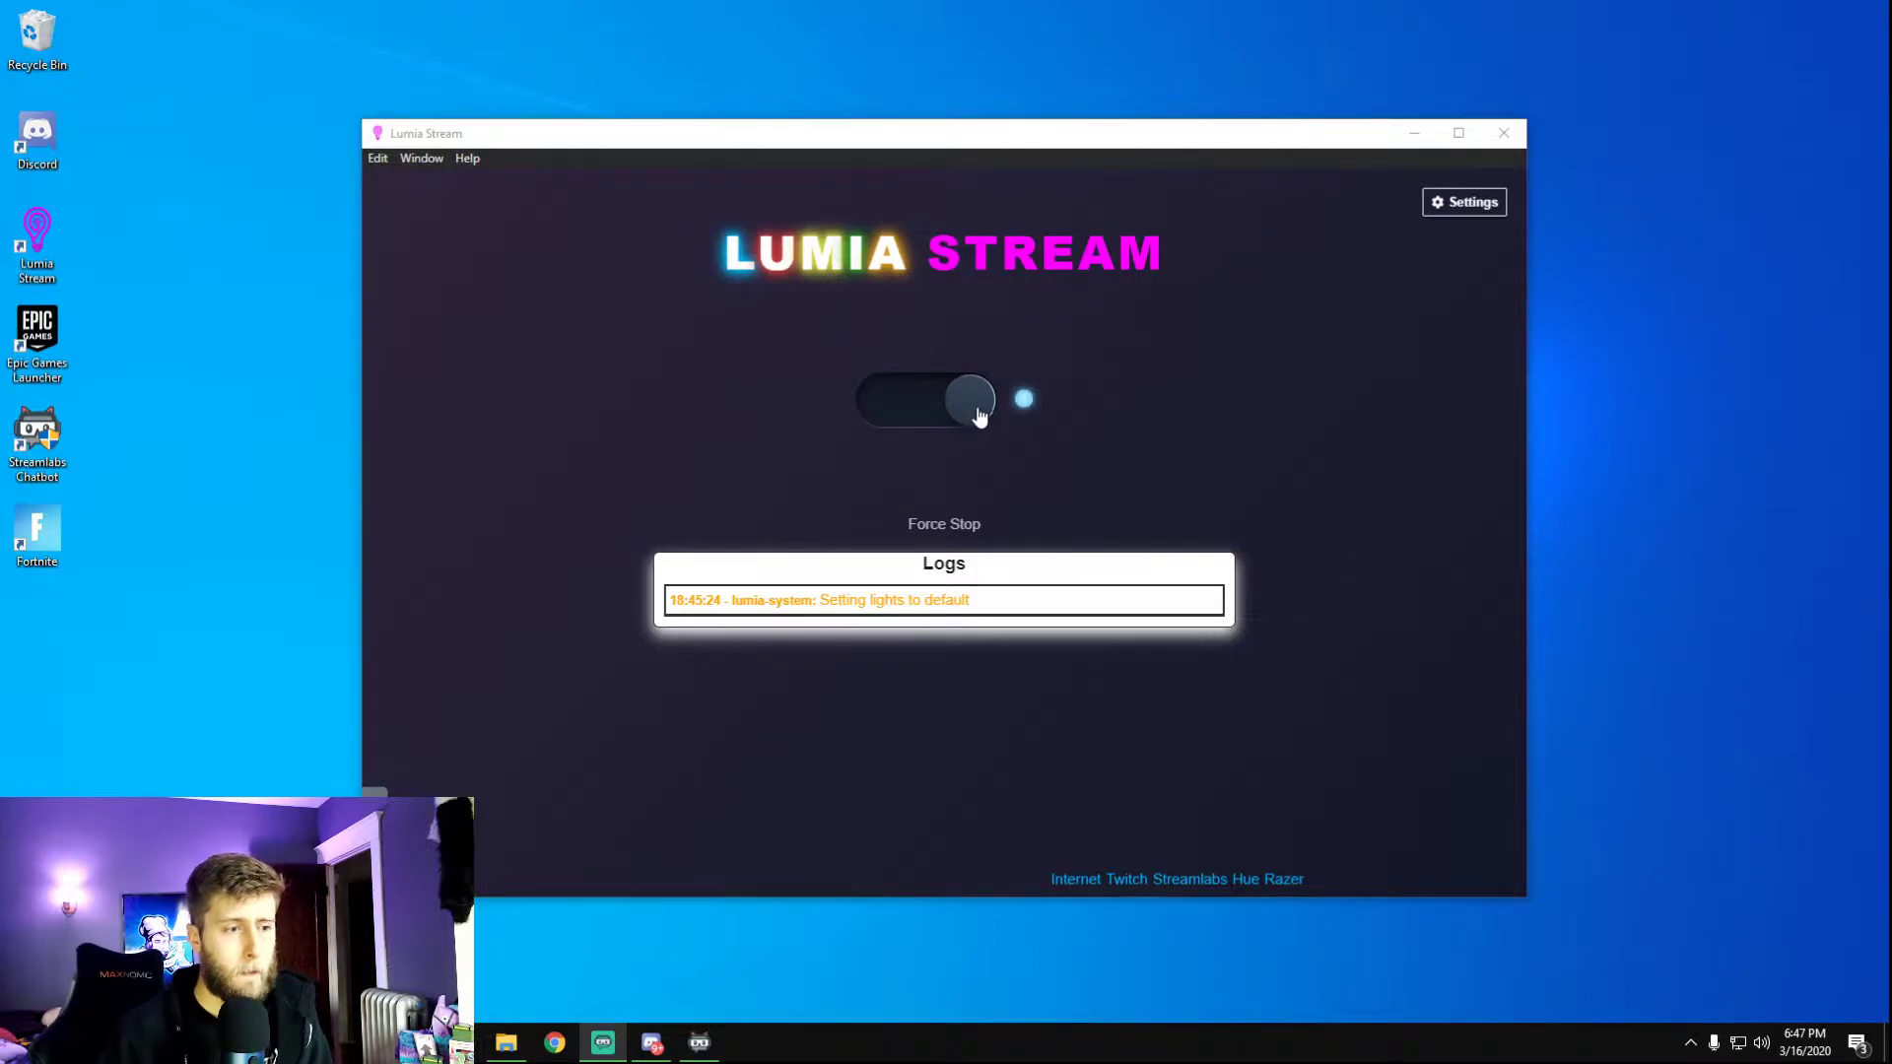
Switch the Lumia Stream lights off and back on from the home screen.
left_click(971, 407)
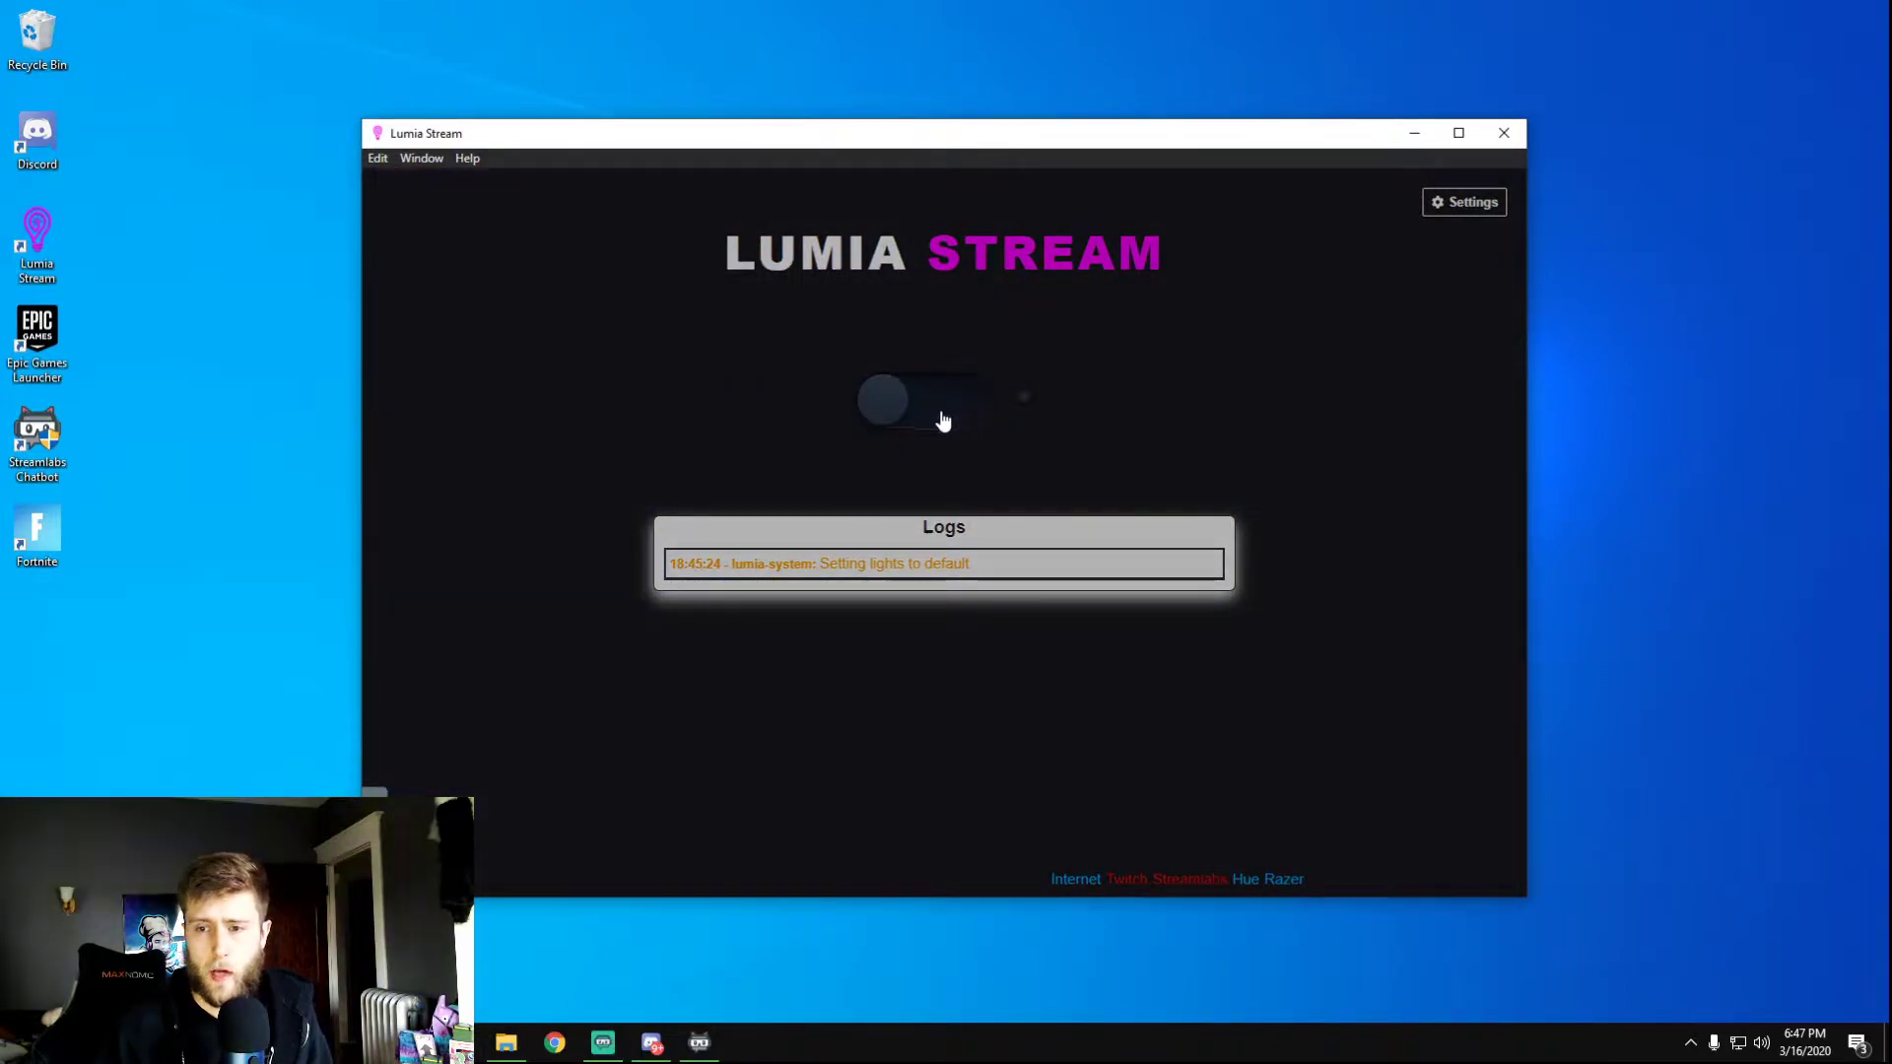
left_click(914, 414)
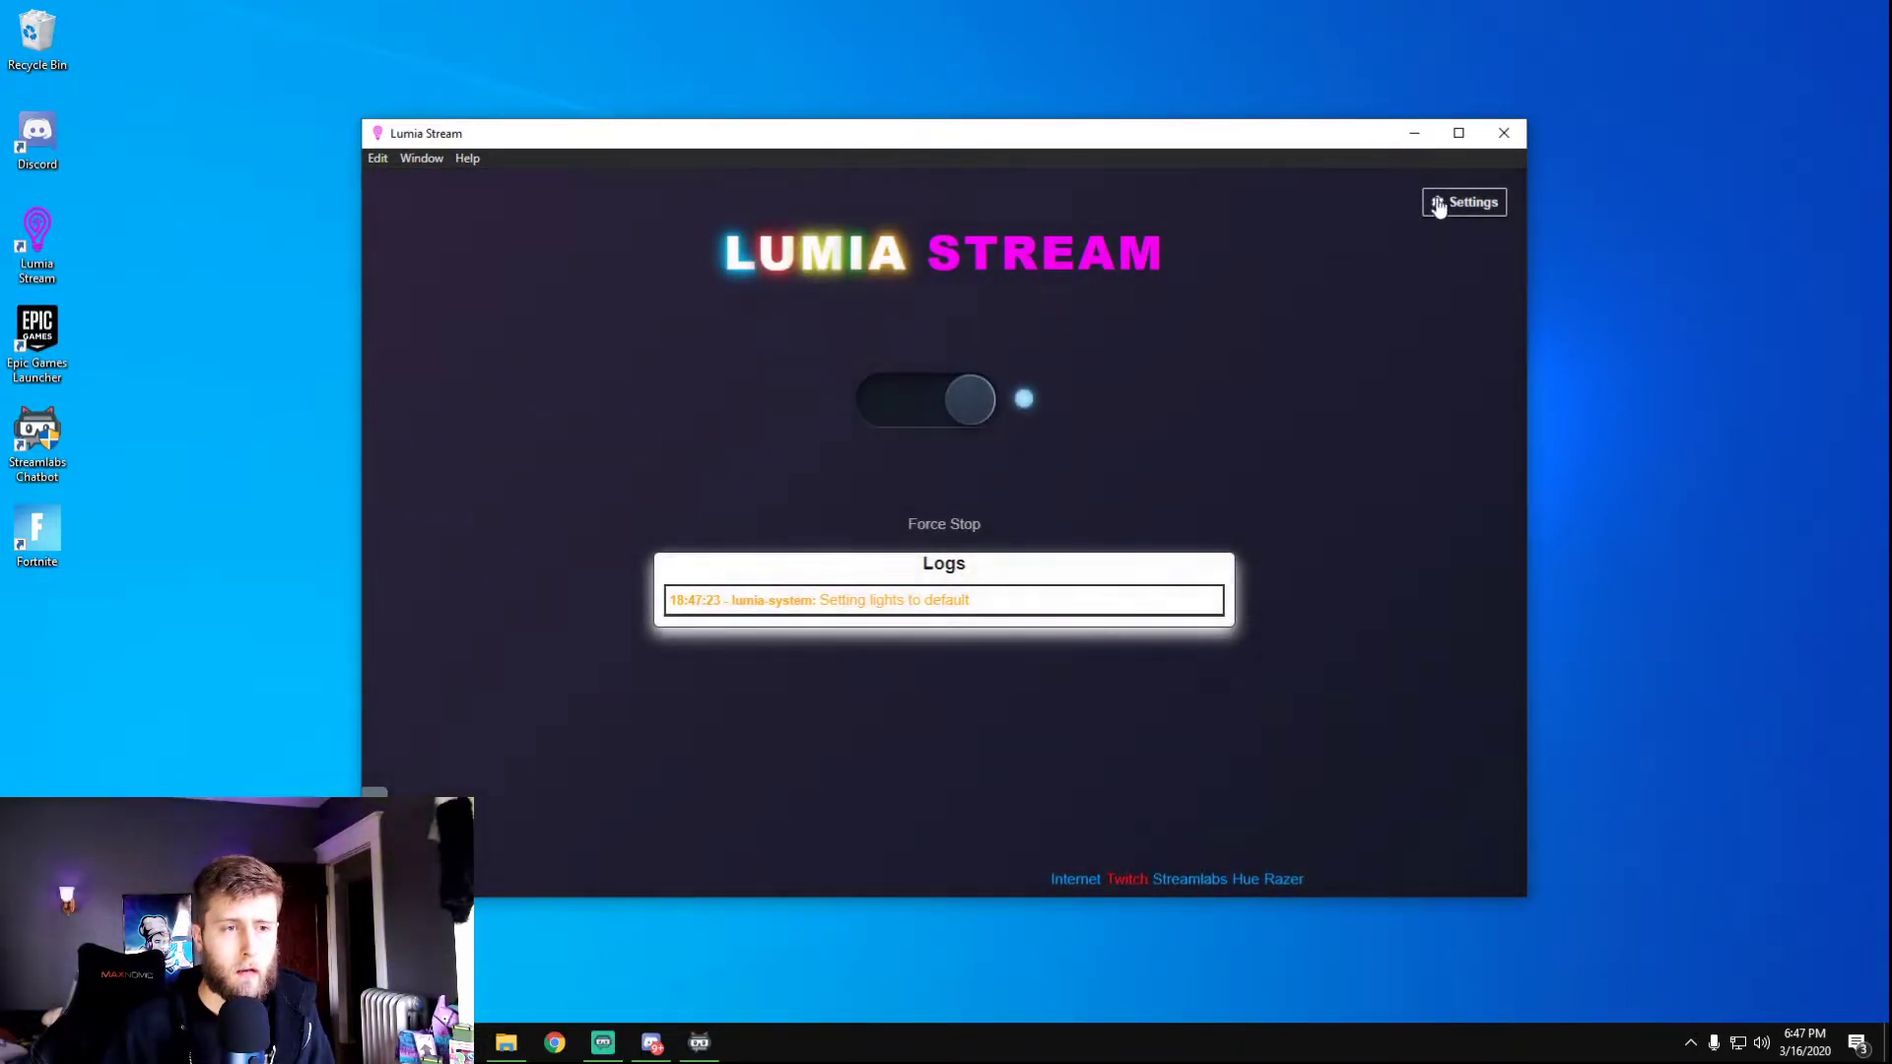
Review the streaming sites that Lumia can connect to in the connection settings, and return to the home screen.
left_click(1467, 206)
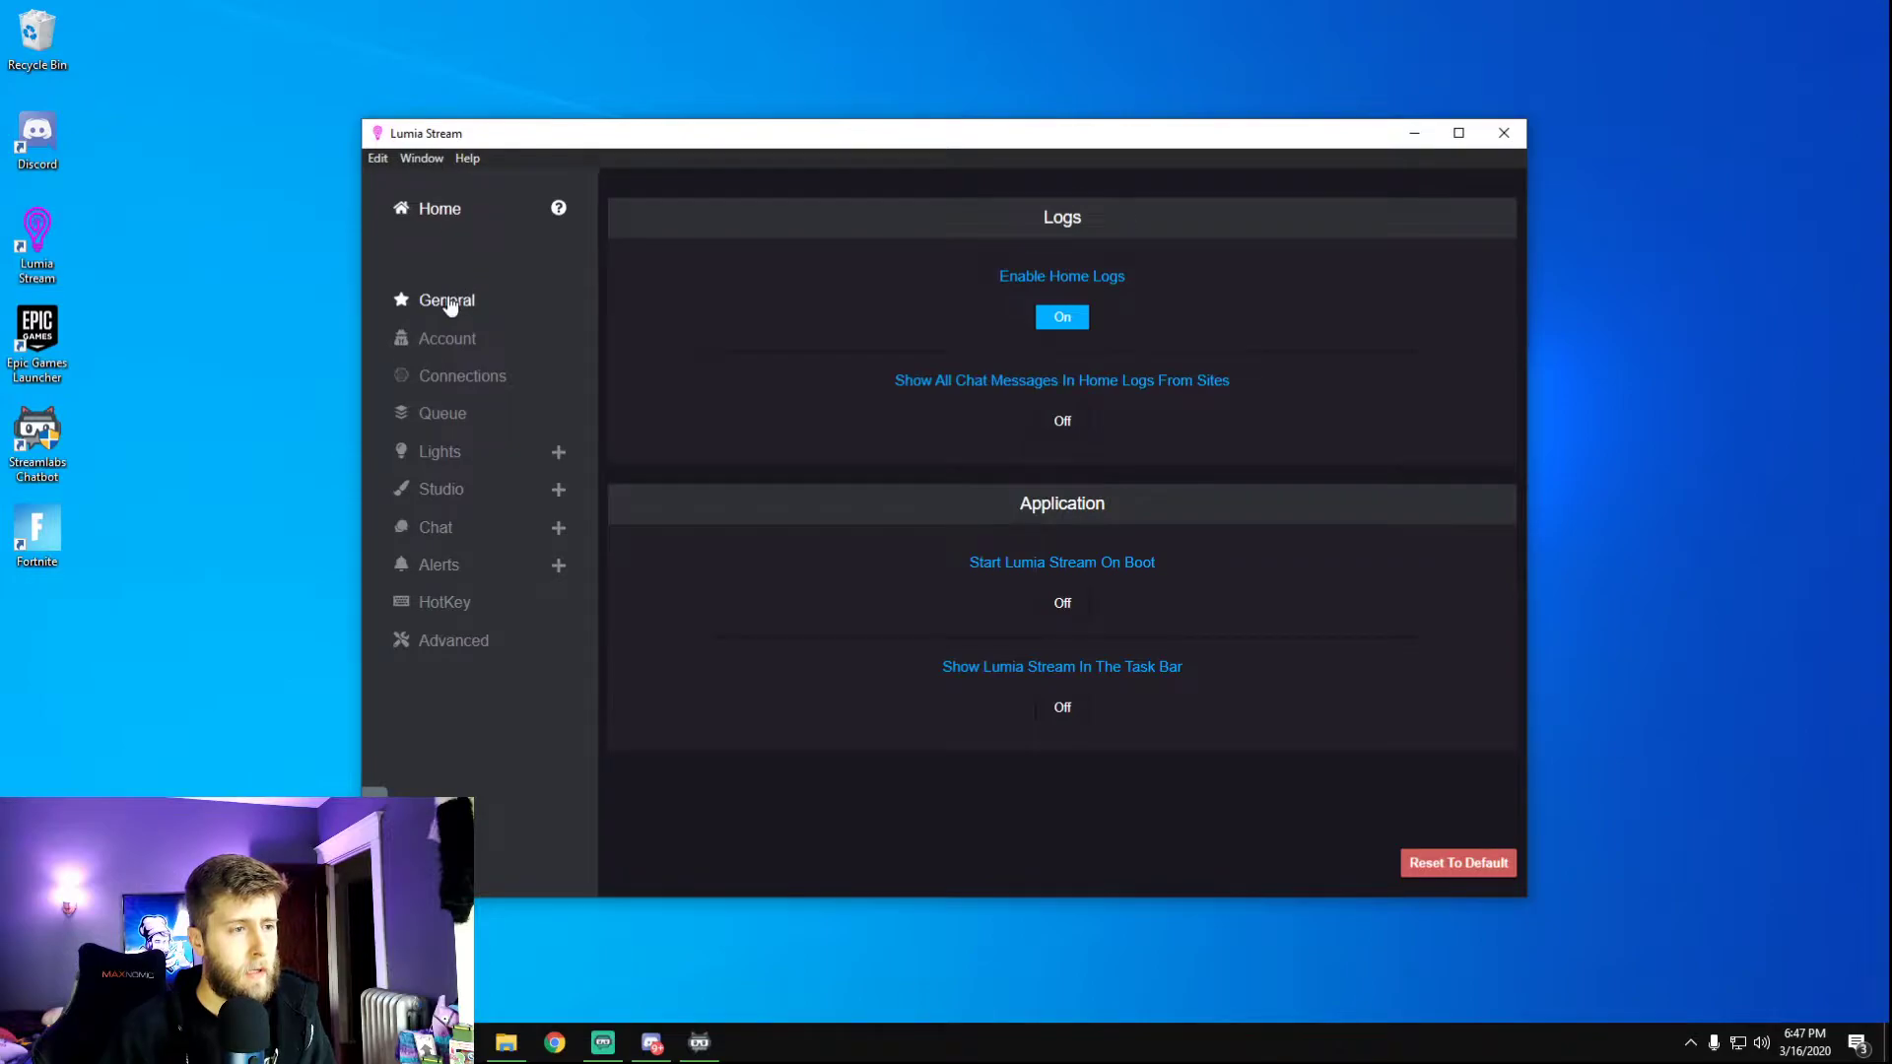
left_click(468, 376)
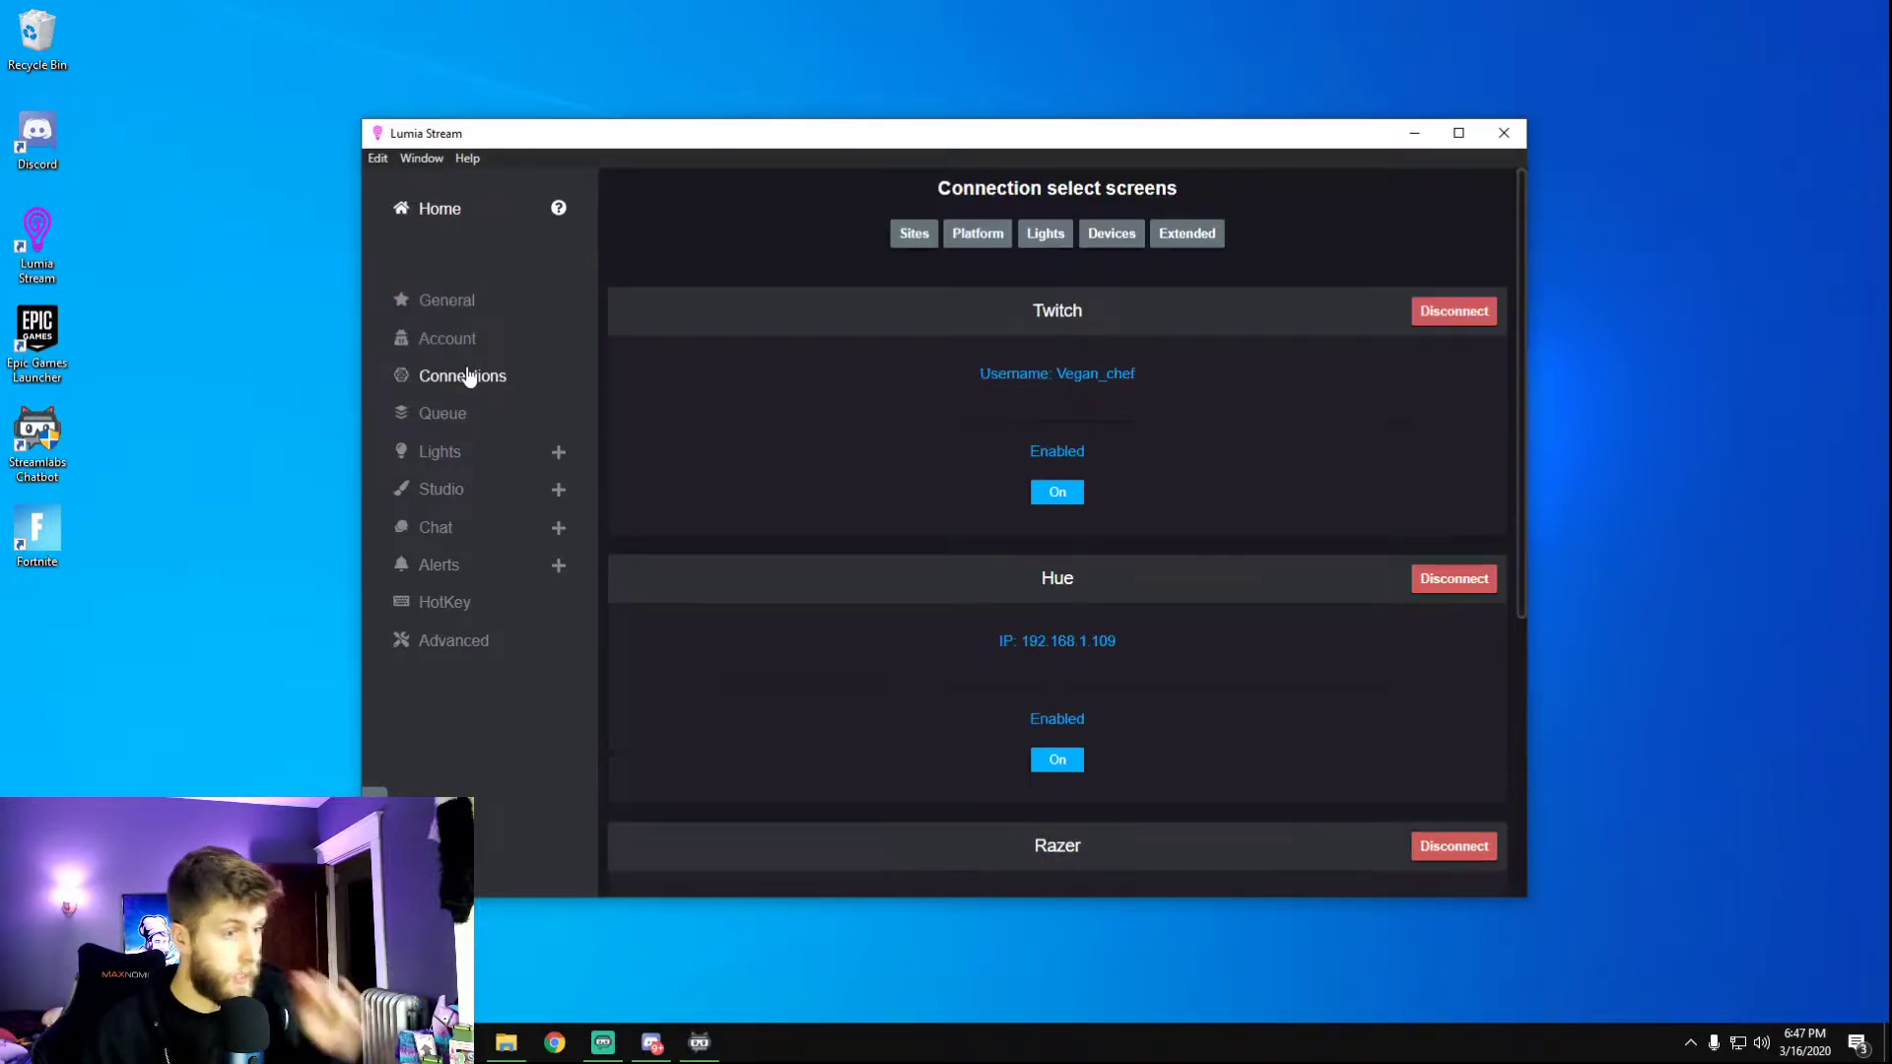
left_click(914, 235)
scroll(1055, 423, "down", 3)
scroll(1034, 453, "up", 3)
scroll(1029, 498, "down", 3)
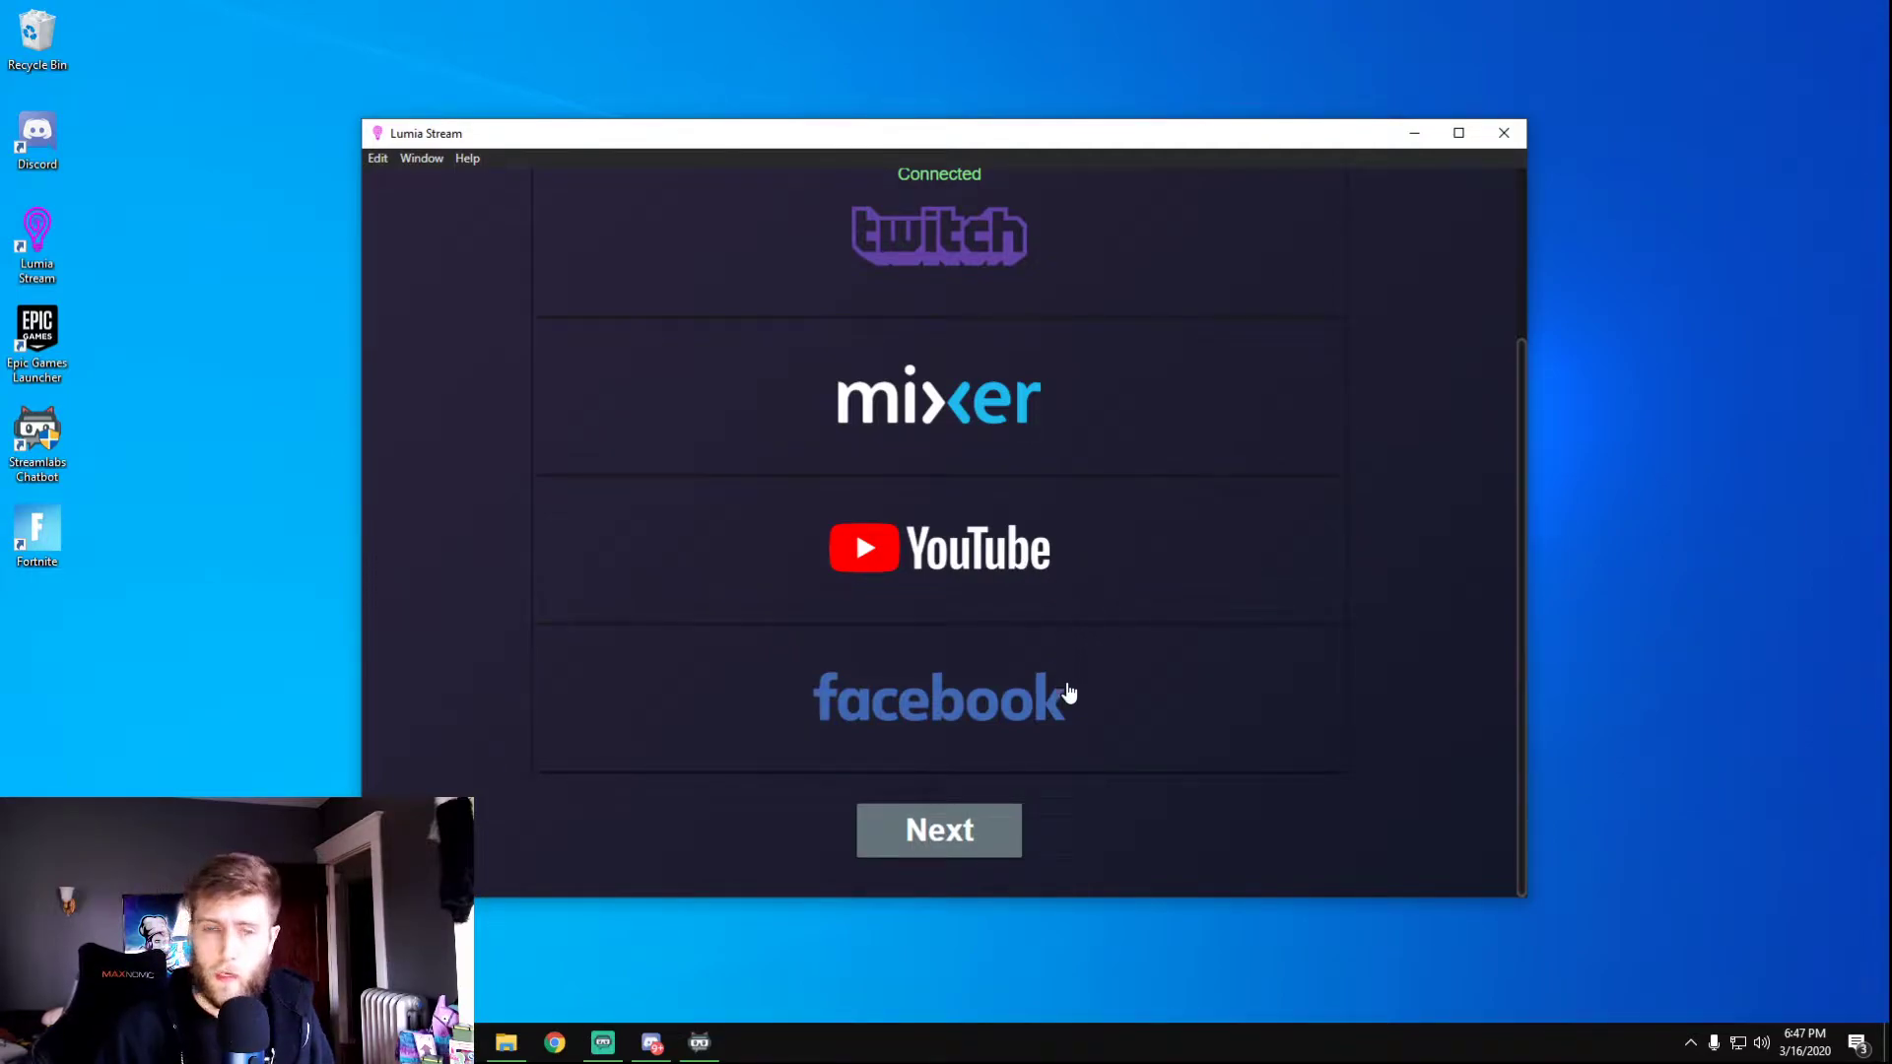
scroll(891, 676, "up", 3)
scroll(815, 676, "down", 3)
scroll(903, 666, "up", 3)
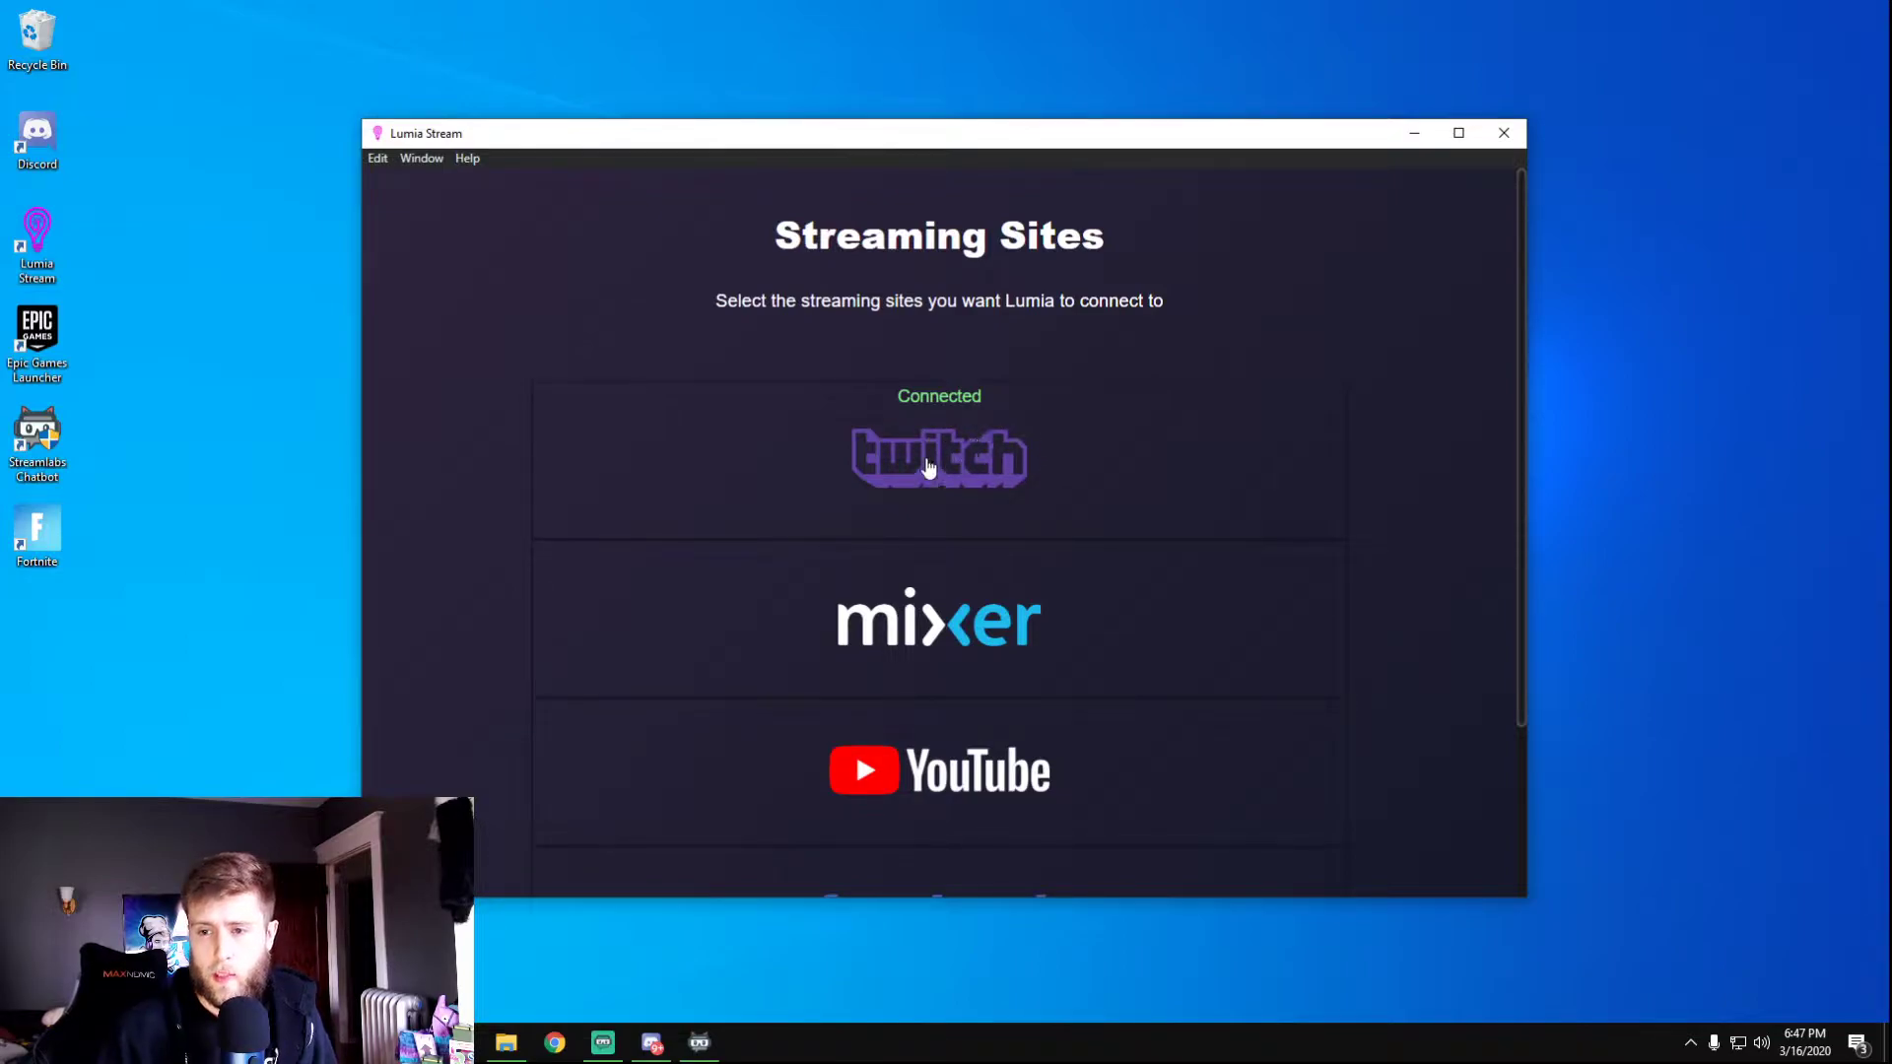
scroll(971, 477, "down", 3)
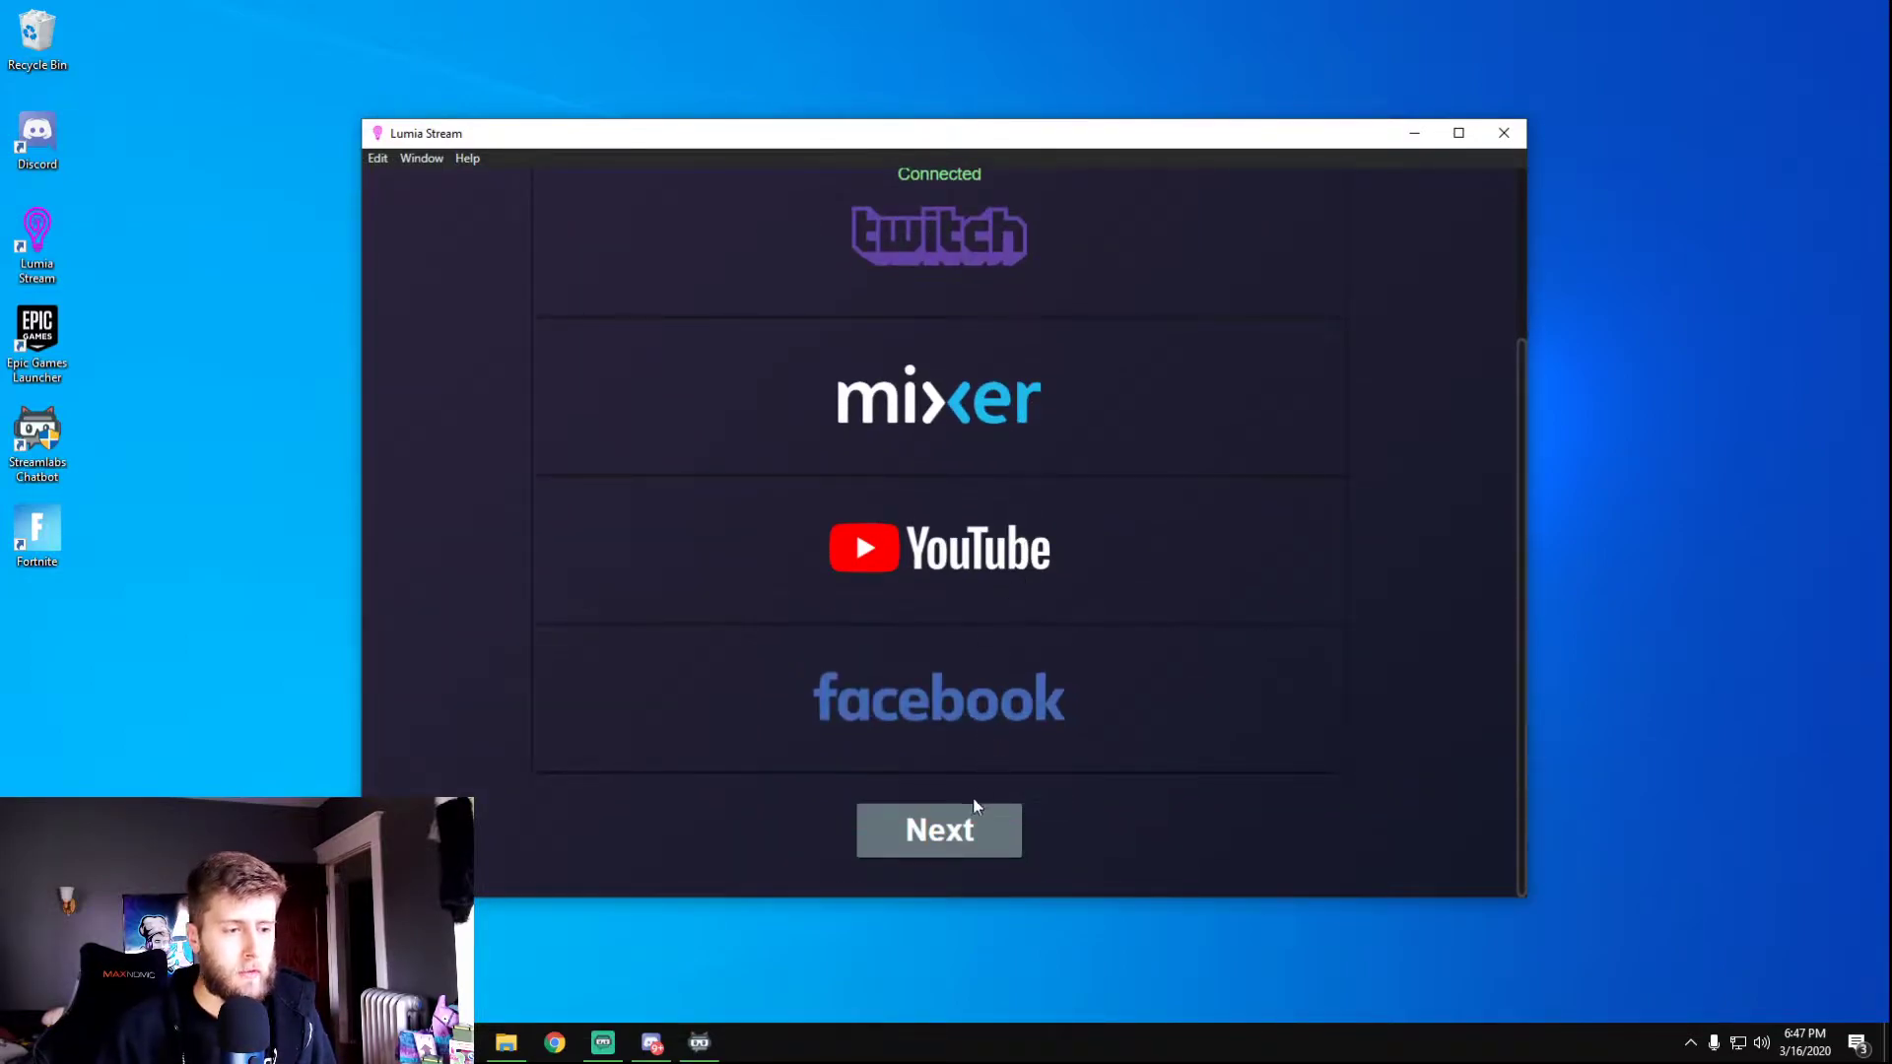
left_click(967, 833)
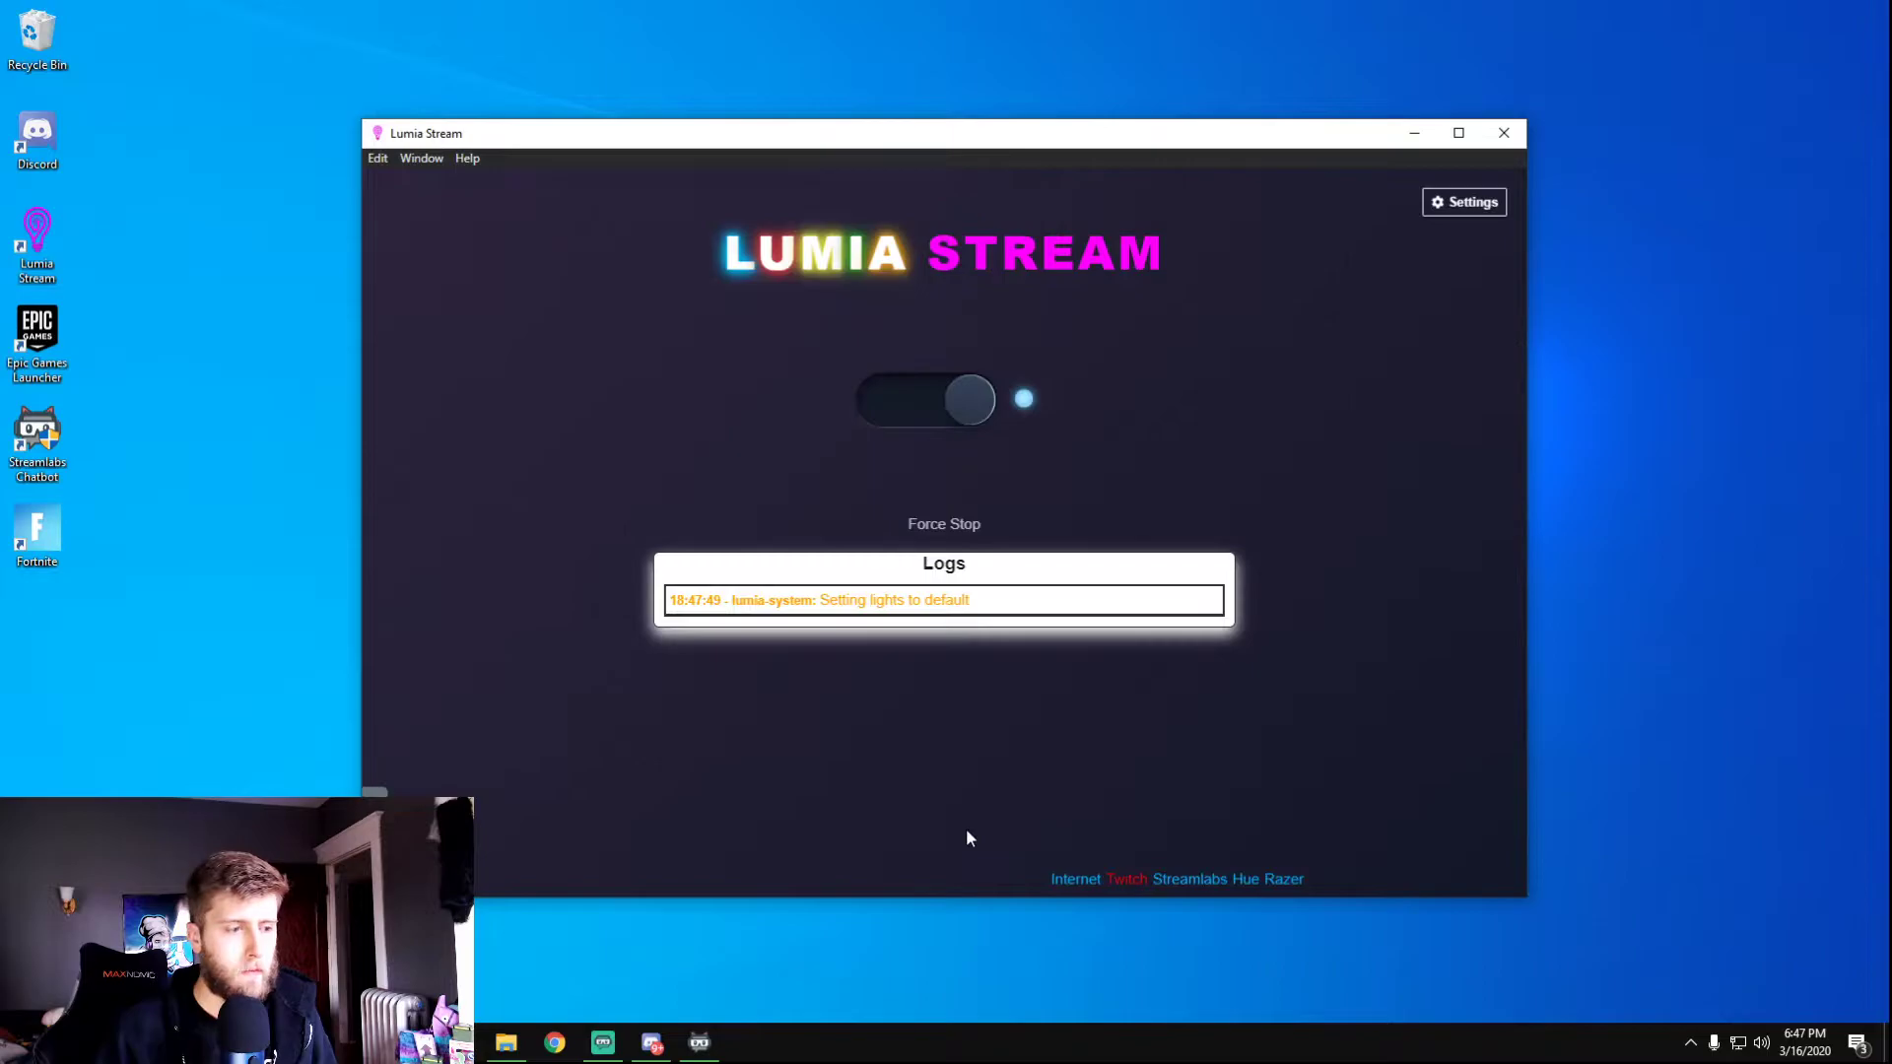
Review the streaming platform sites available in the connection settings, and return to the home screen.
left_click(1465, 204)
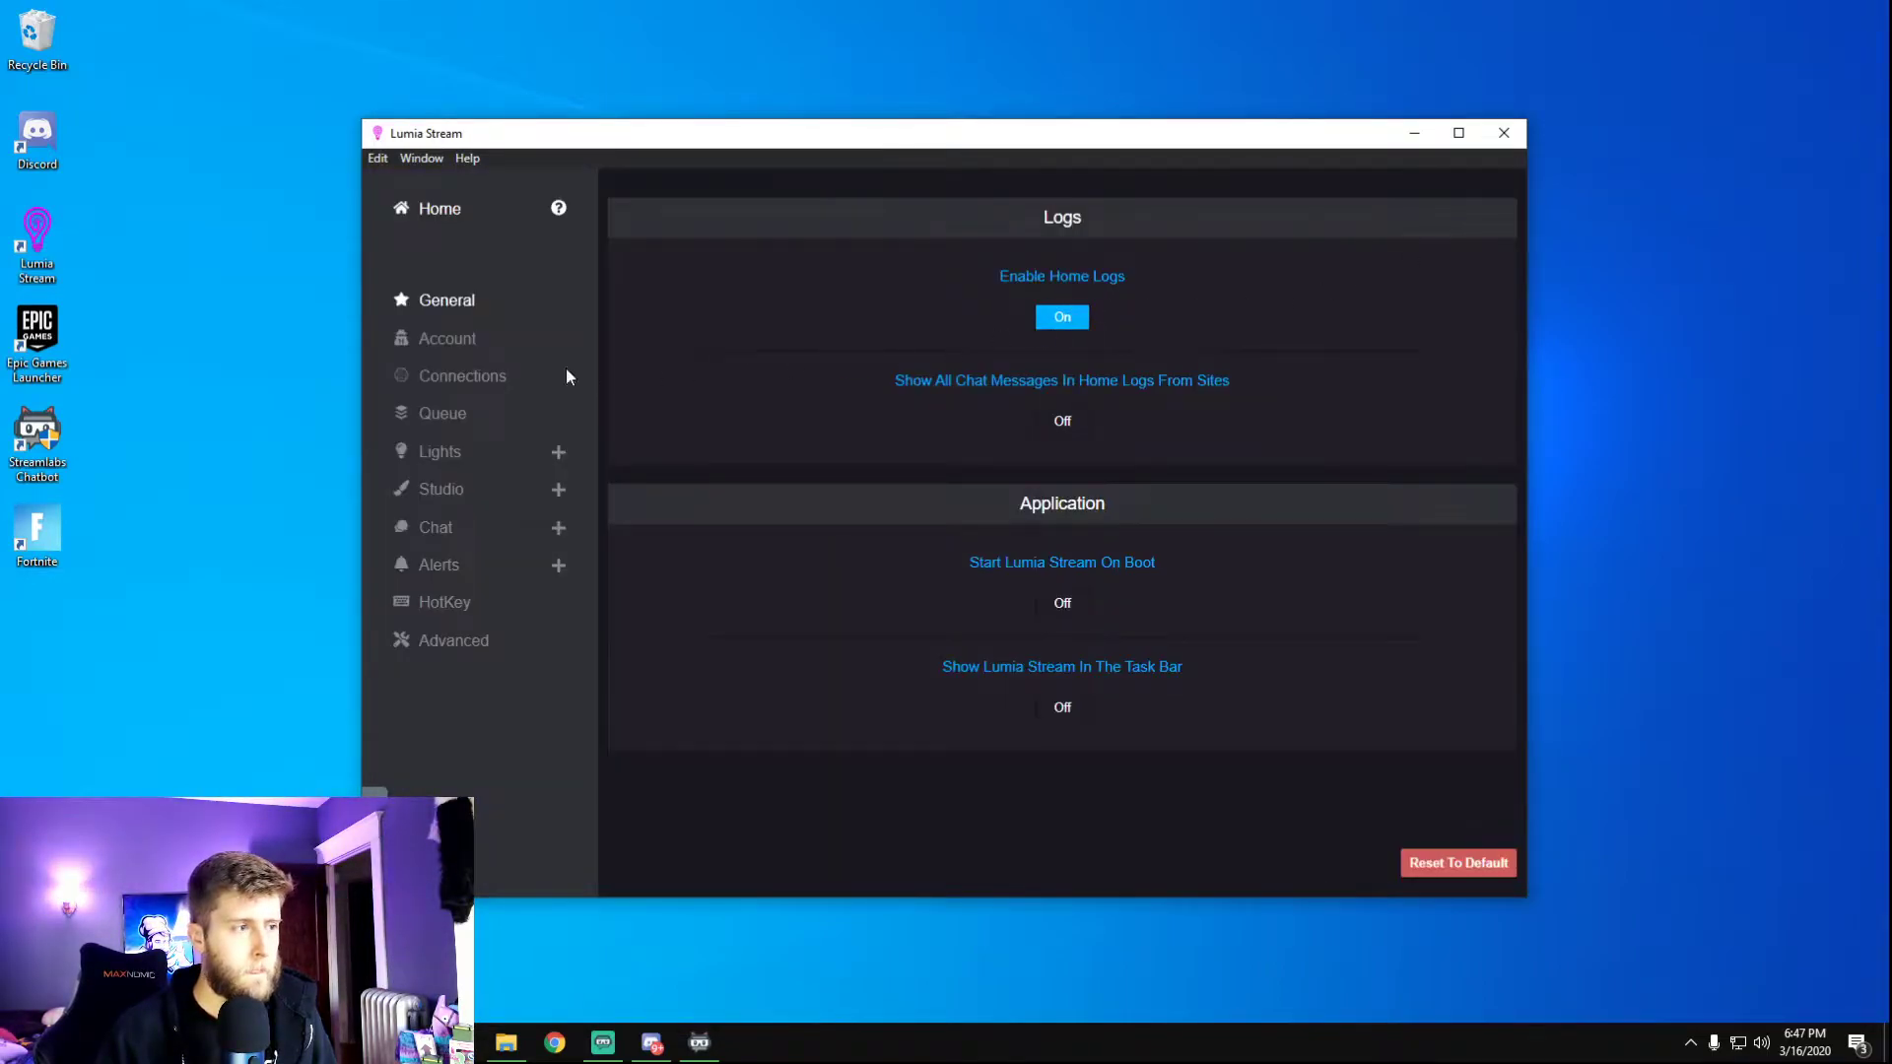
left_click(450, 341)
left_click(449, 380)
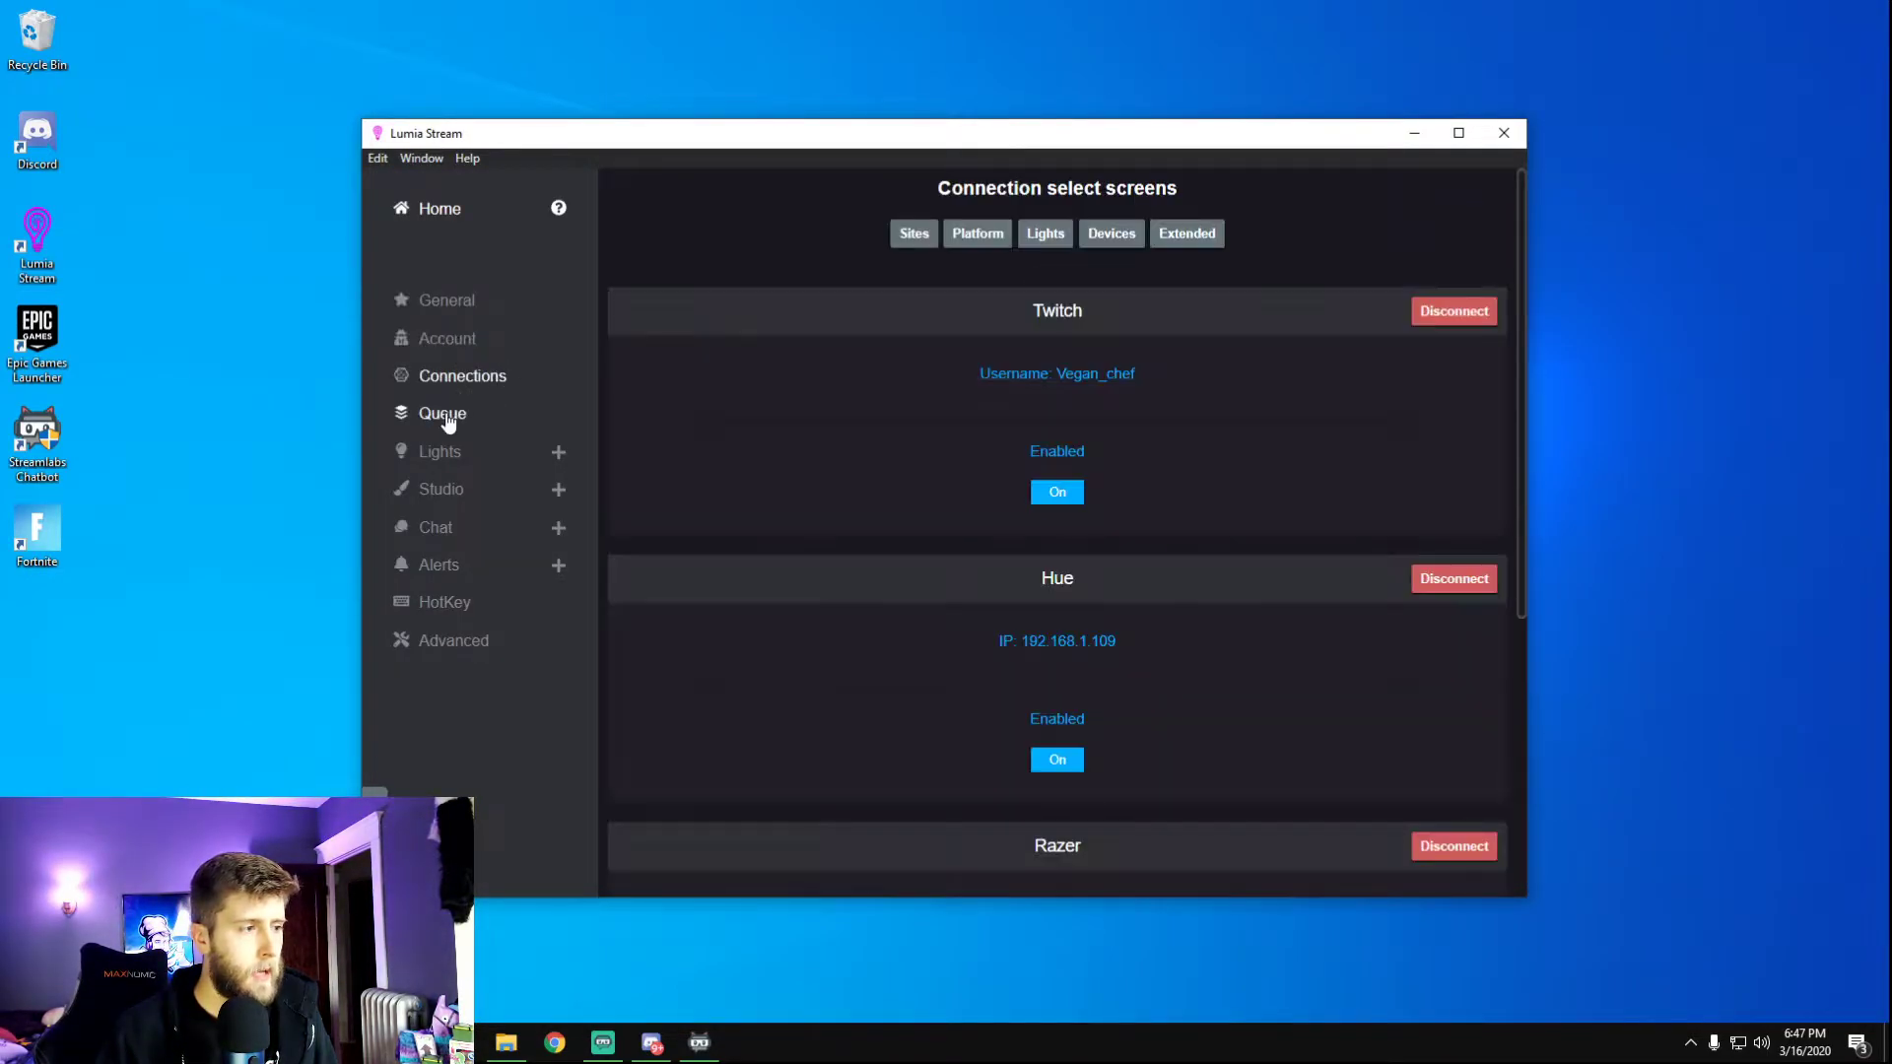
left_click(986, 240)
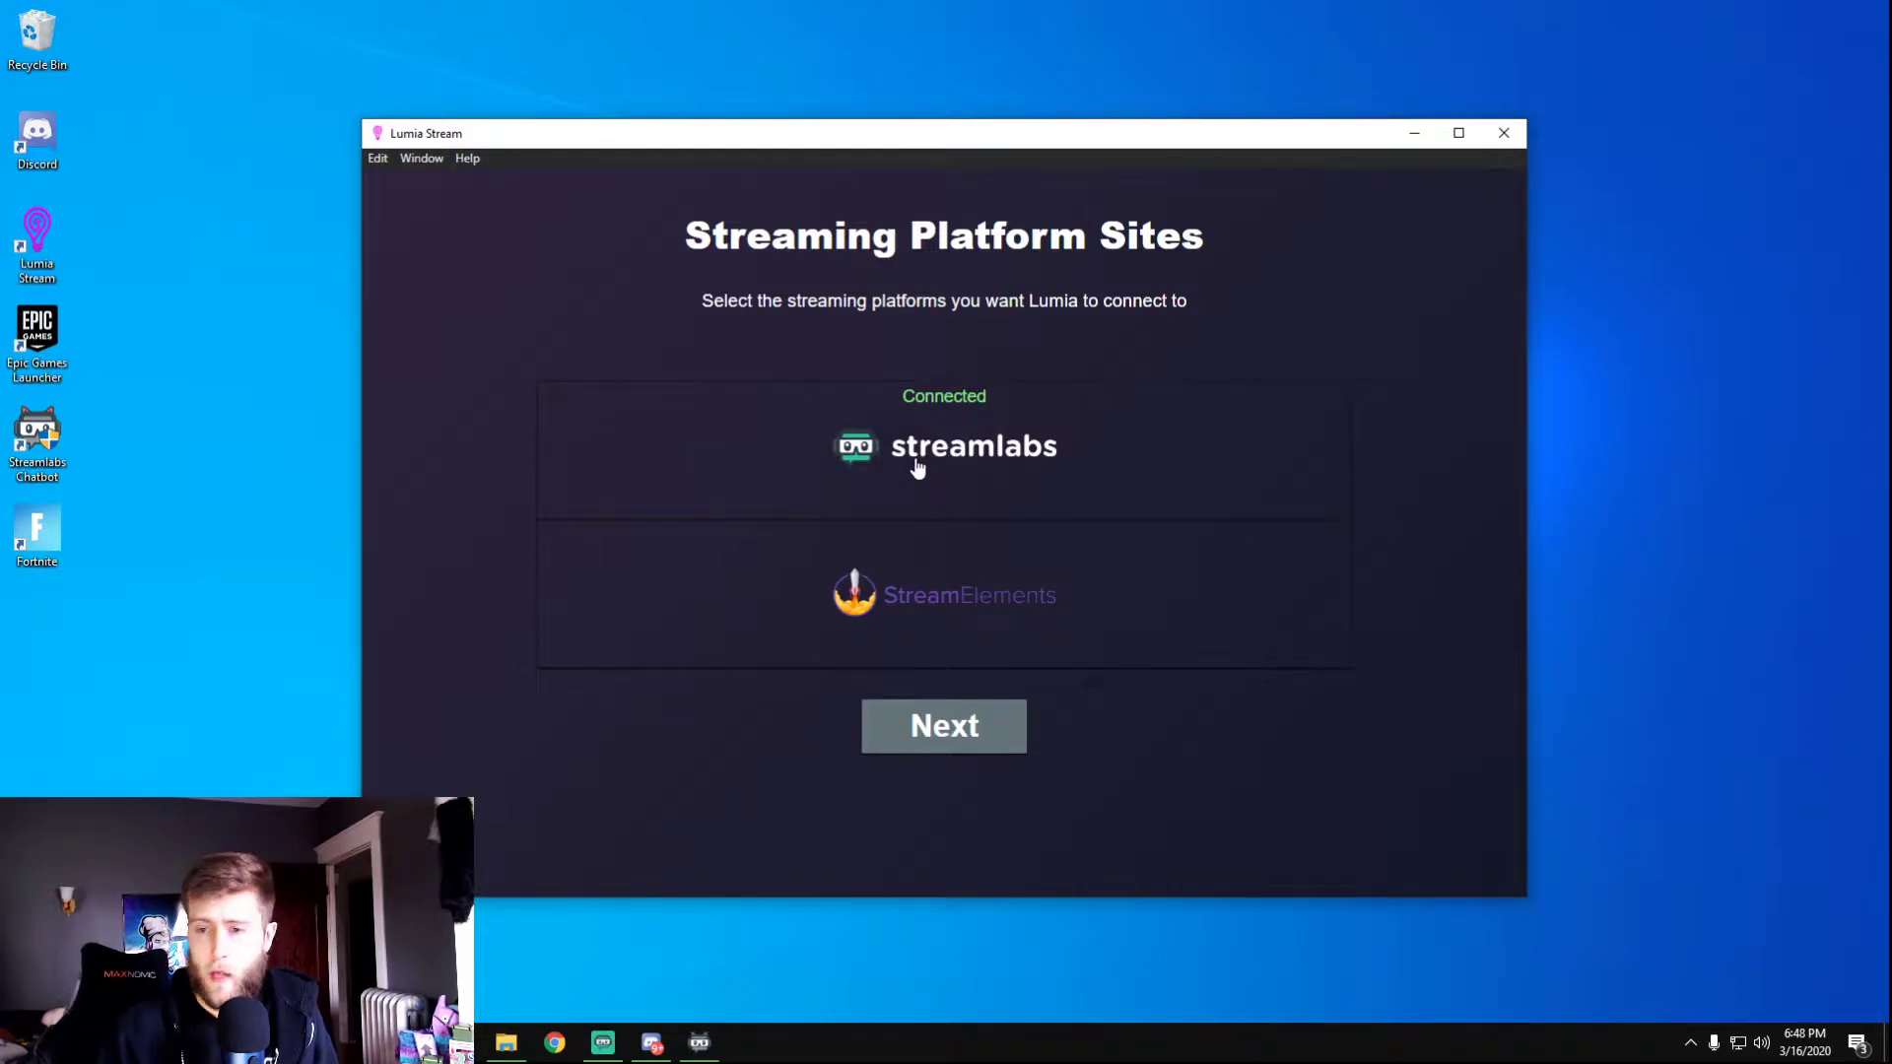
left_click(944, 726)
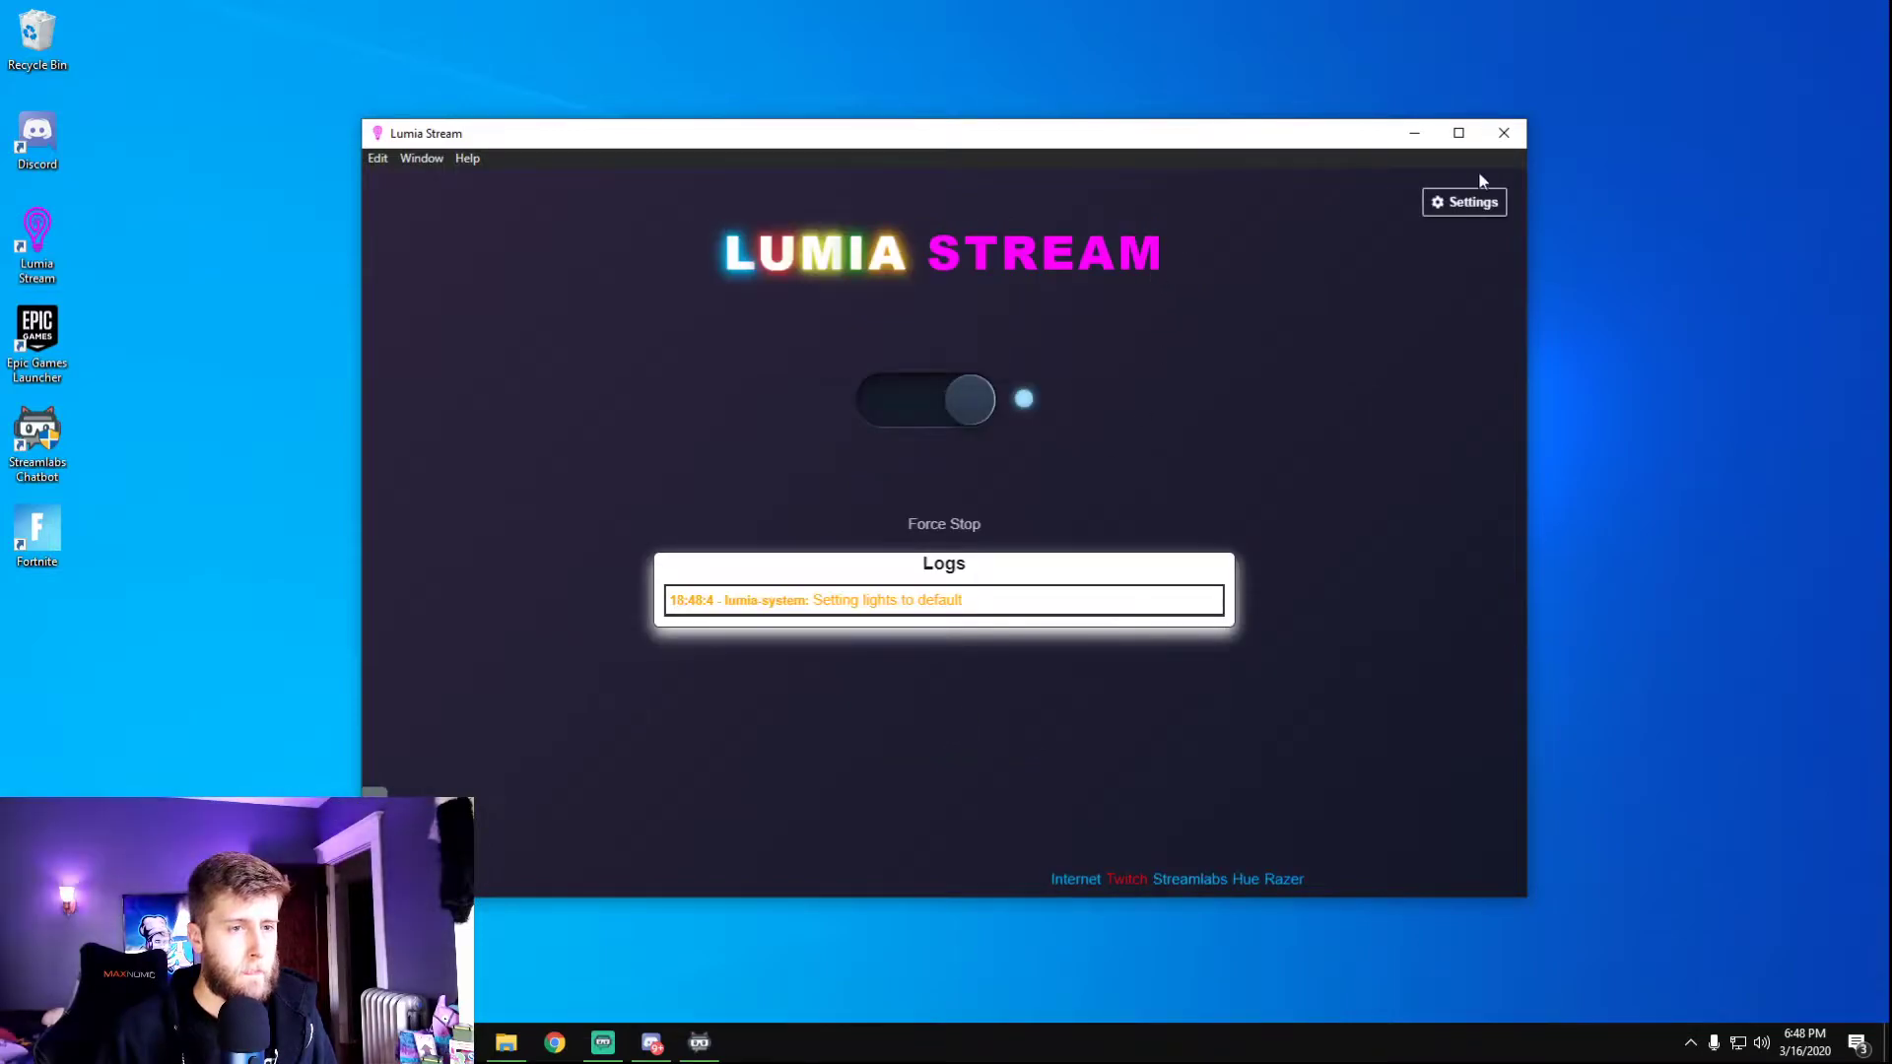
Look through the supported light brands in the connection settings, and return to the home screen.
left_click(1466, 198)
left_click(473, 382)
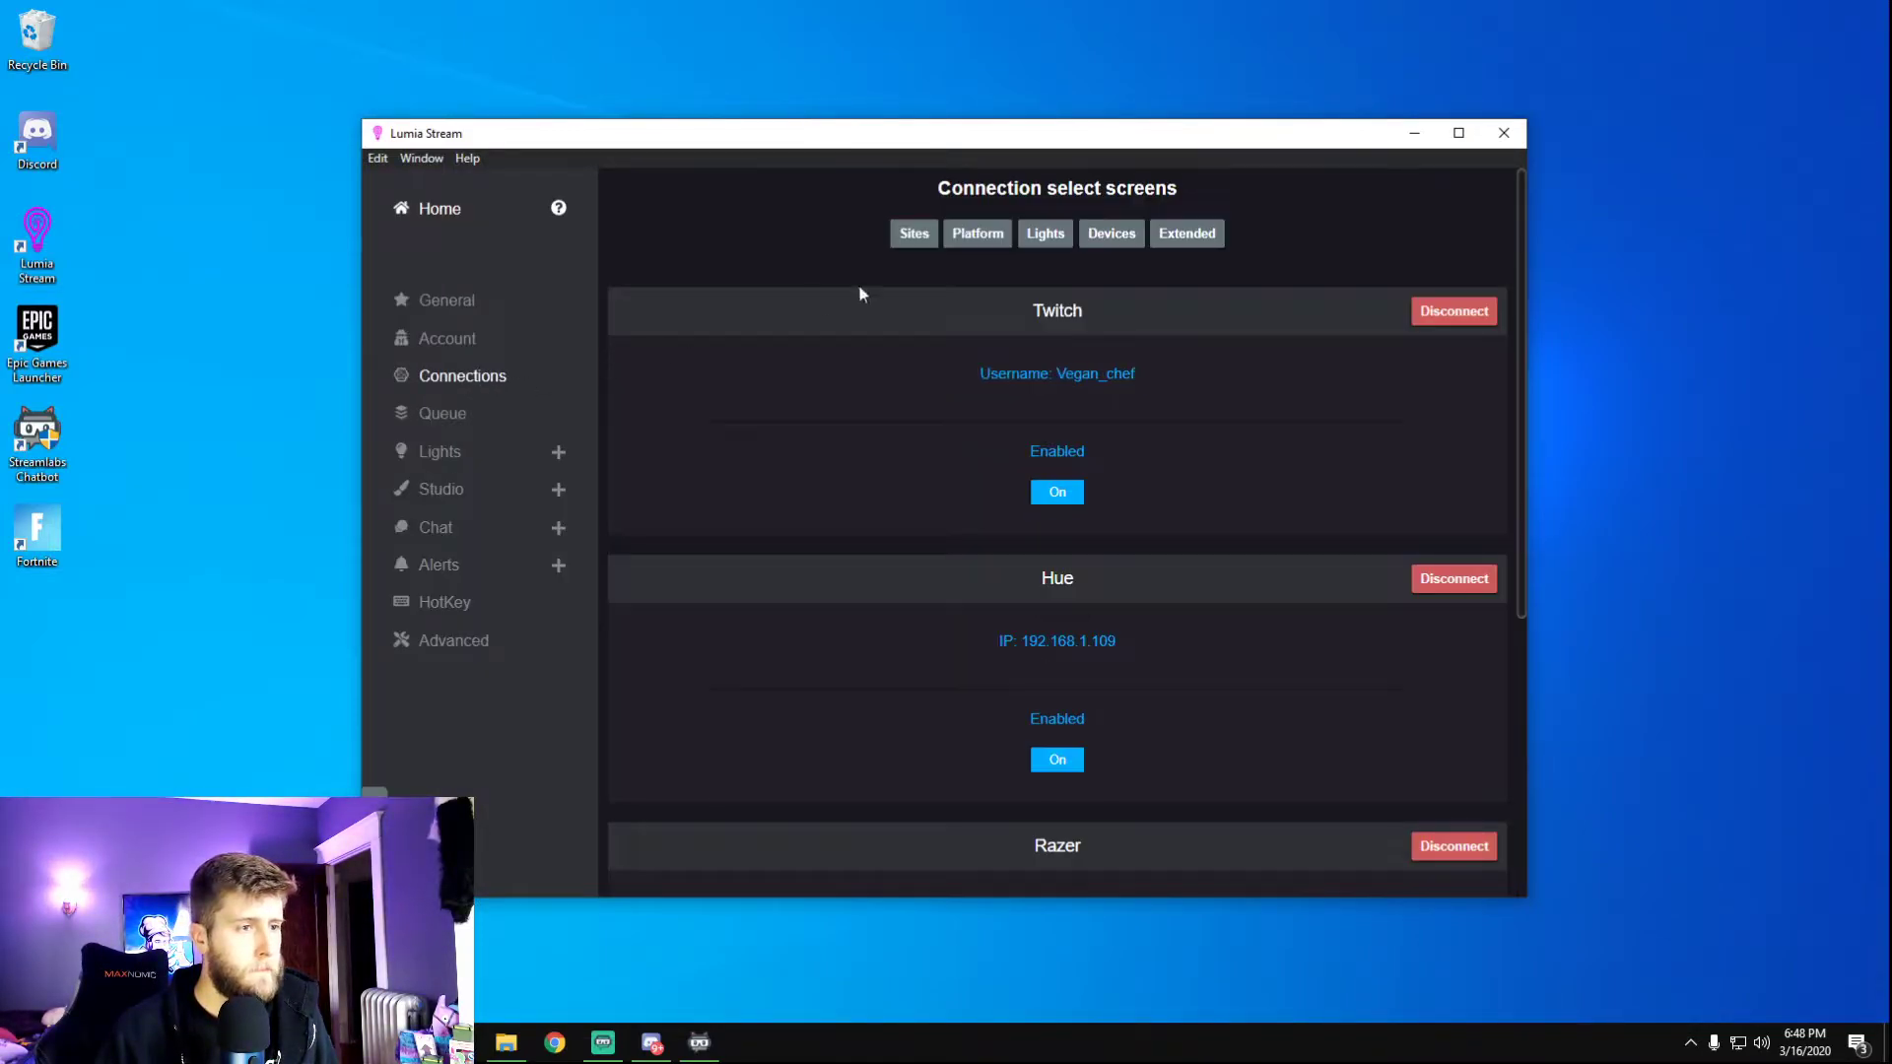
left_click(1068, 241)
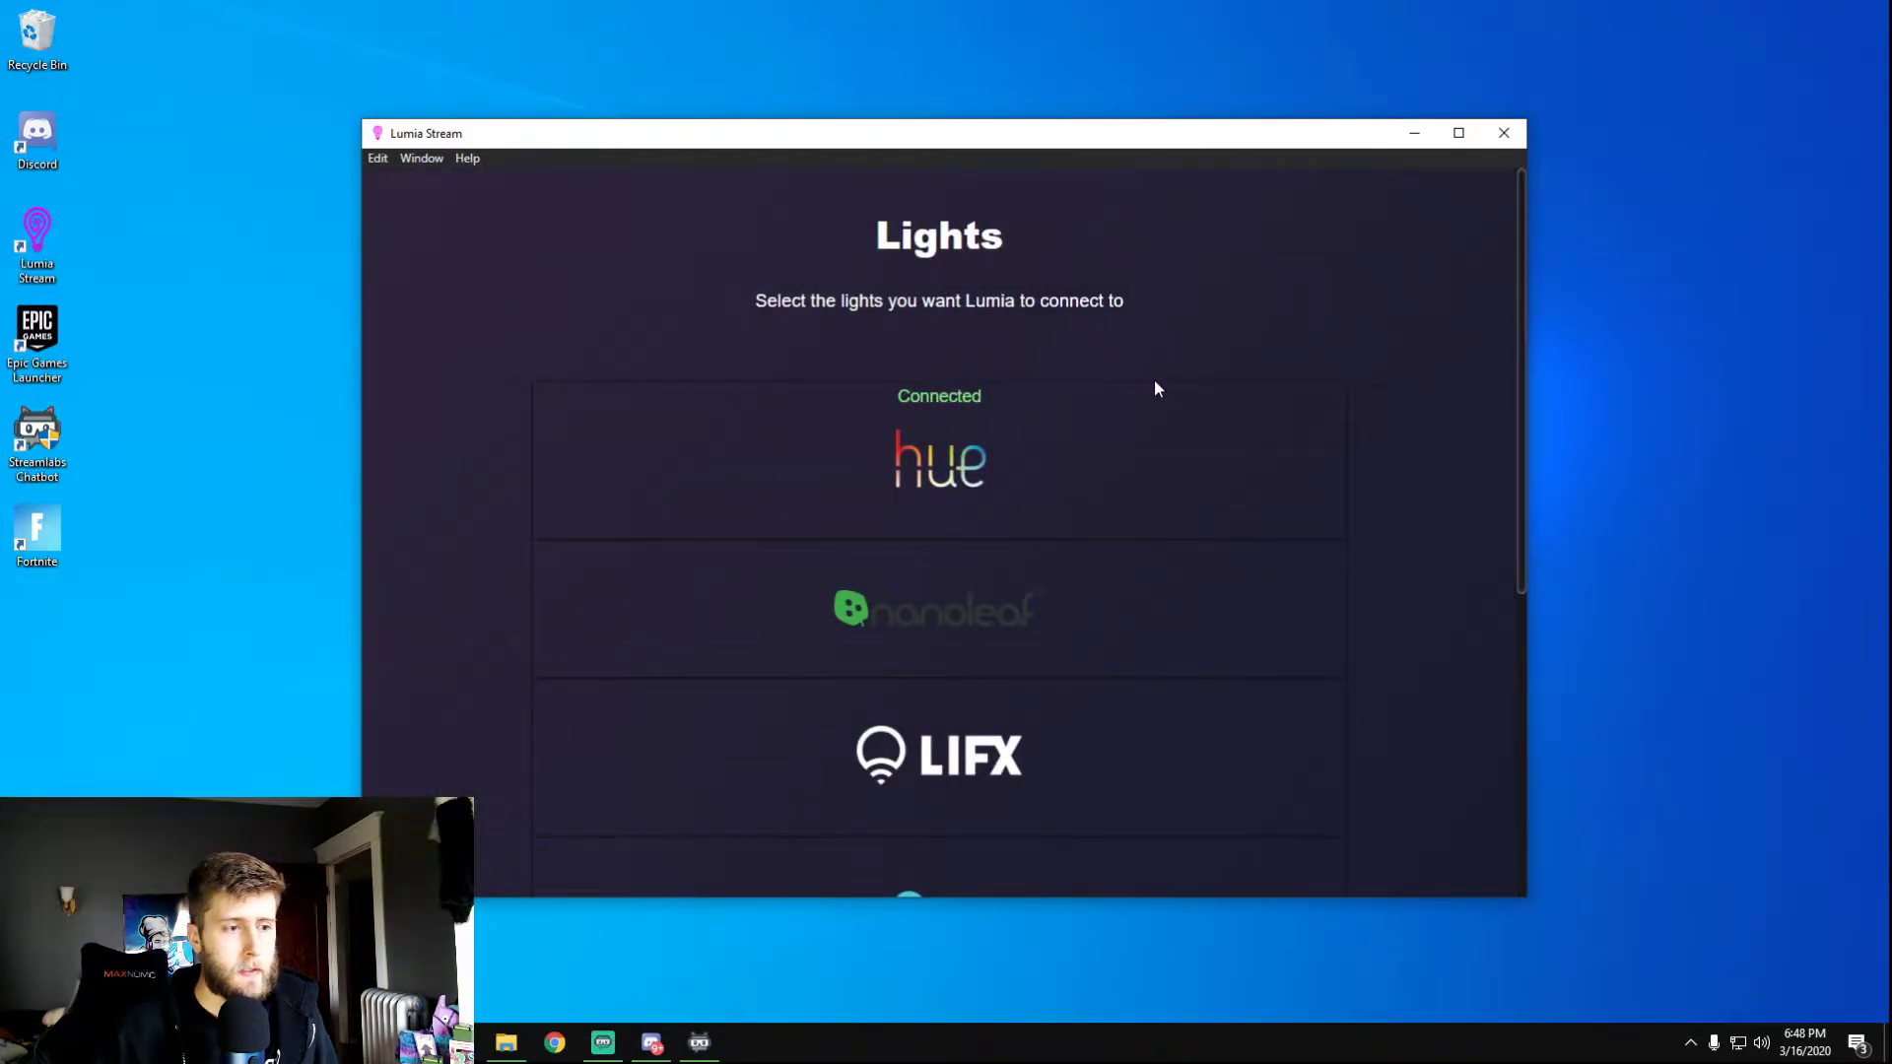
scroll(1193, 398, "down", 1)
scroll(1178, 493, "down", 1)
scroll(1143, 591, "up", 1)
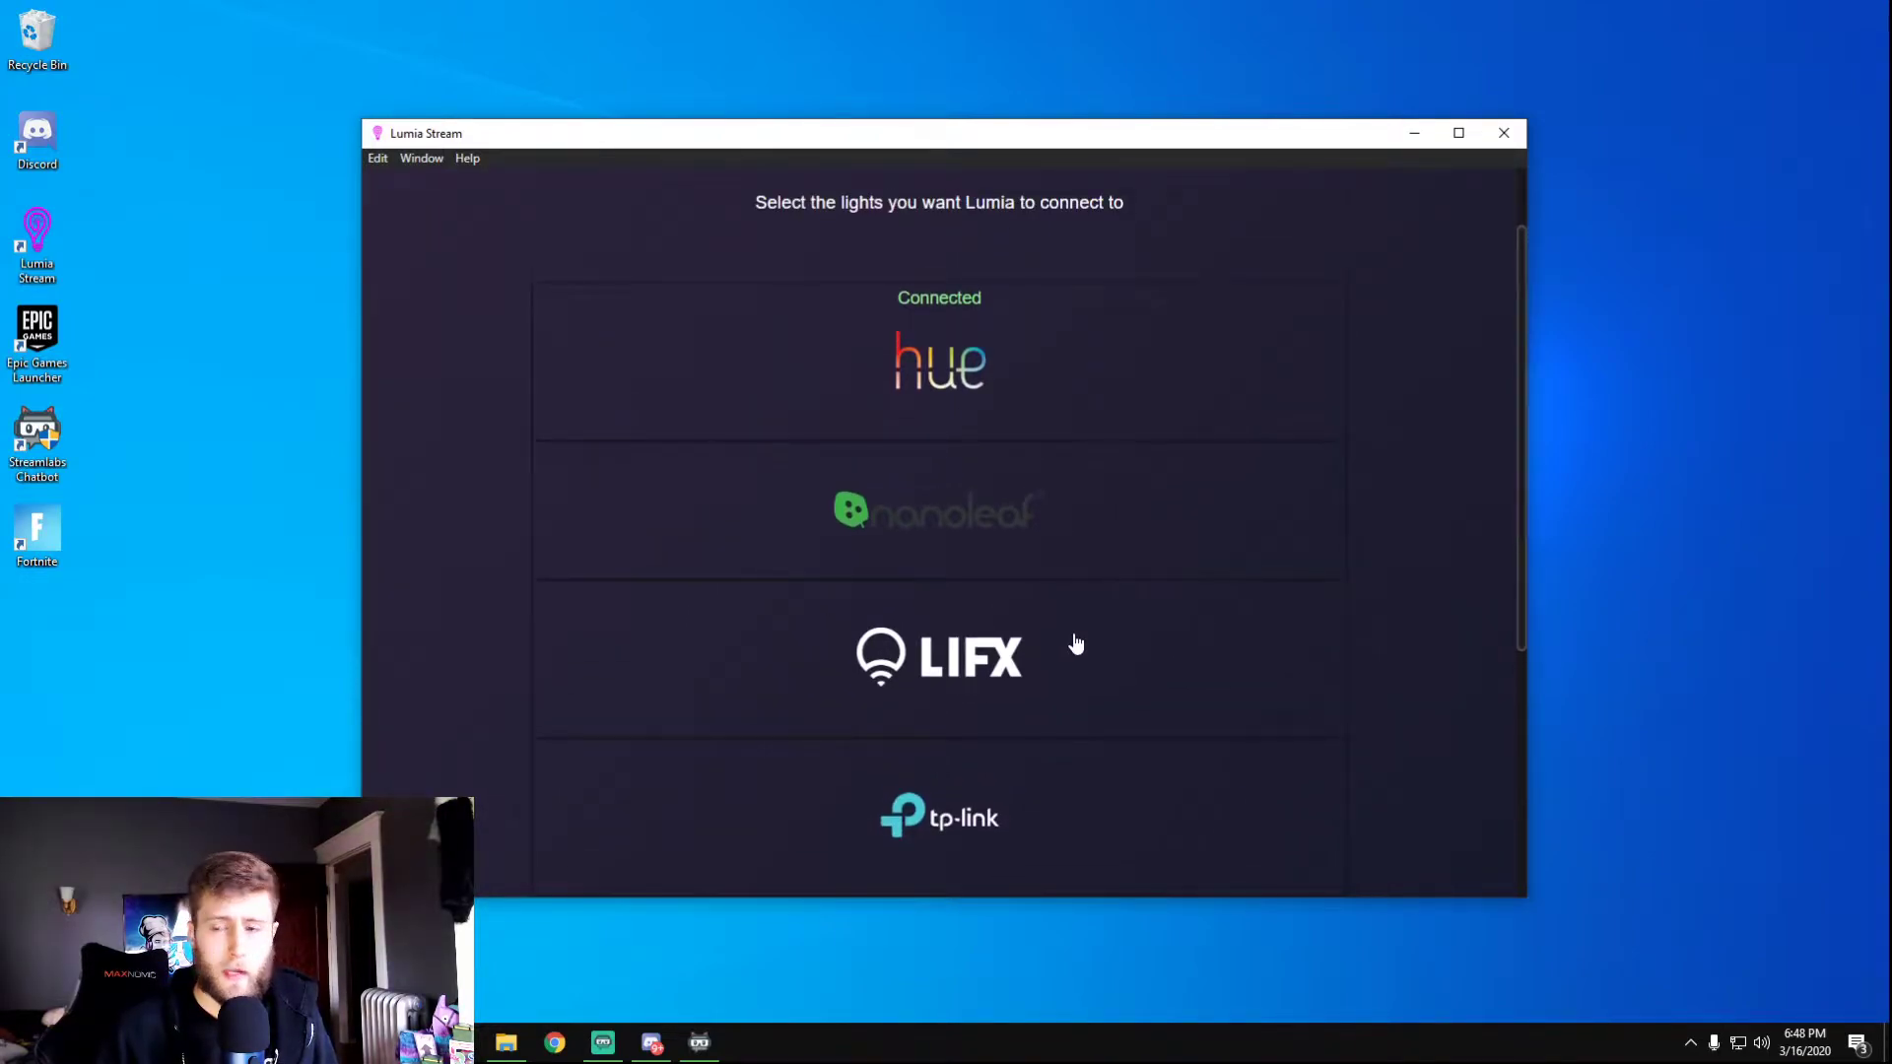
scroll(1131, 567, "down", 4)
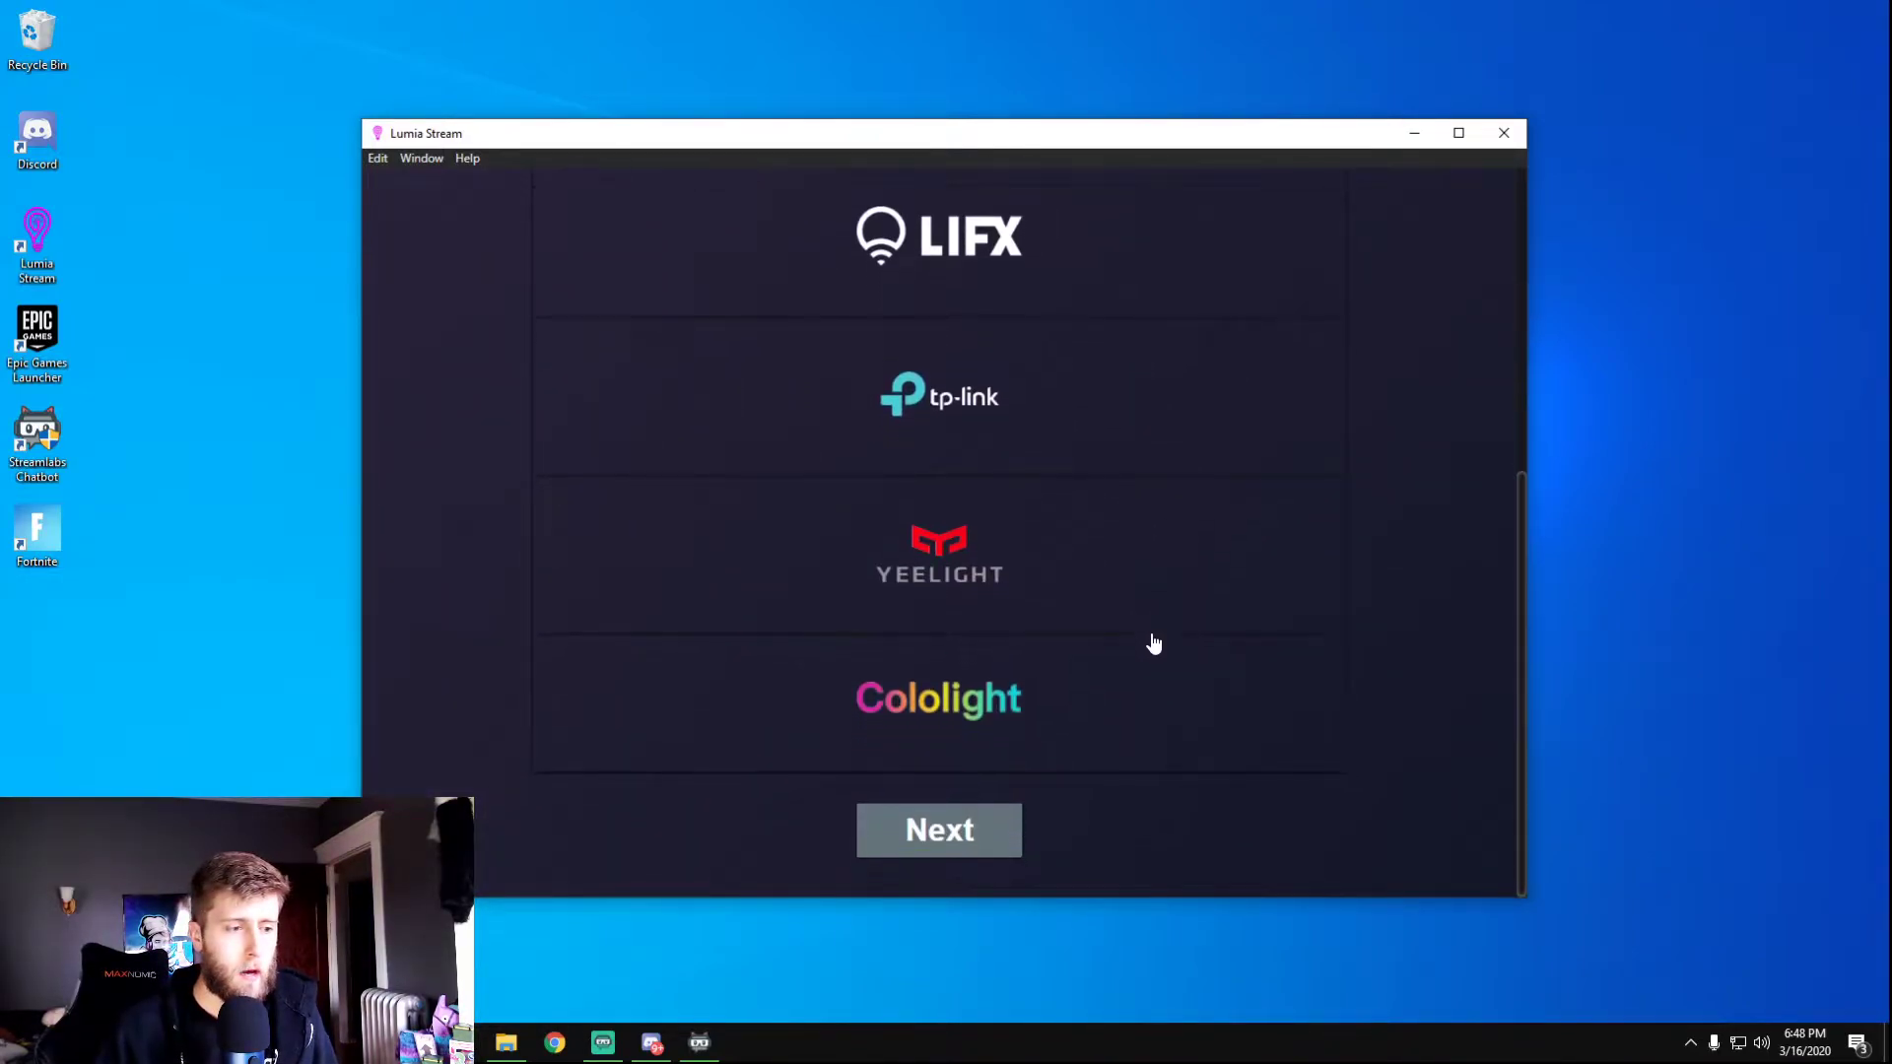
scroll(1189, 680, "up", 4)
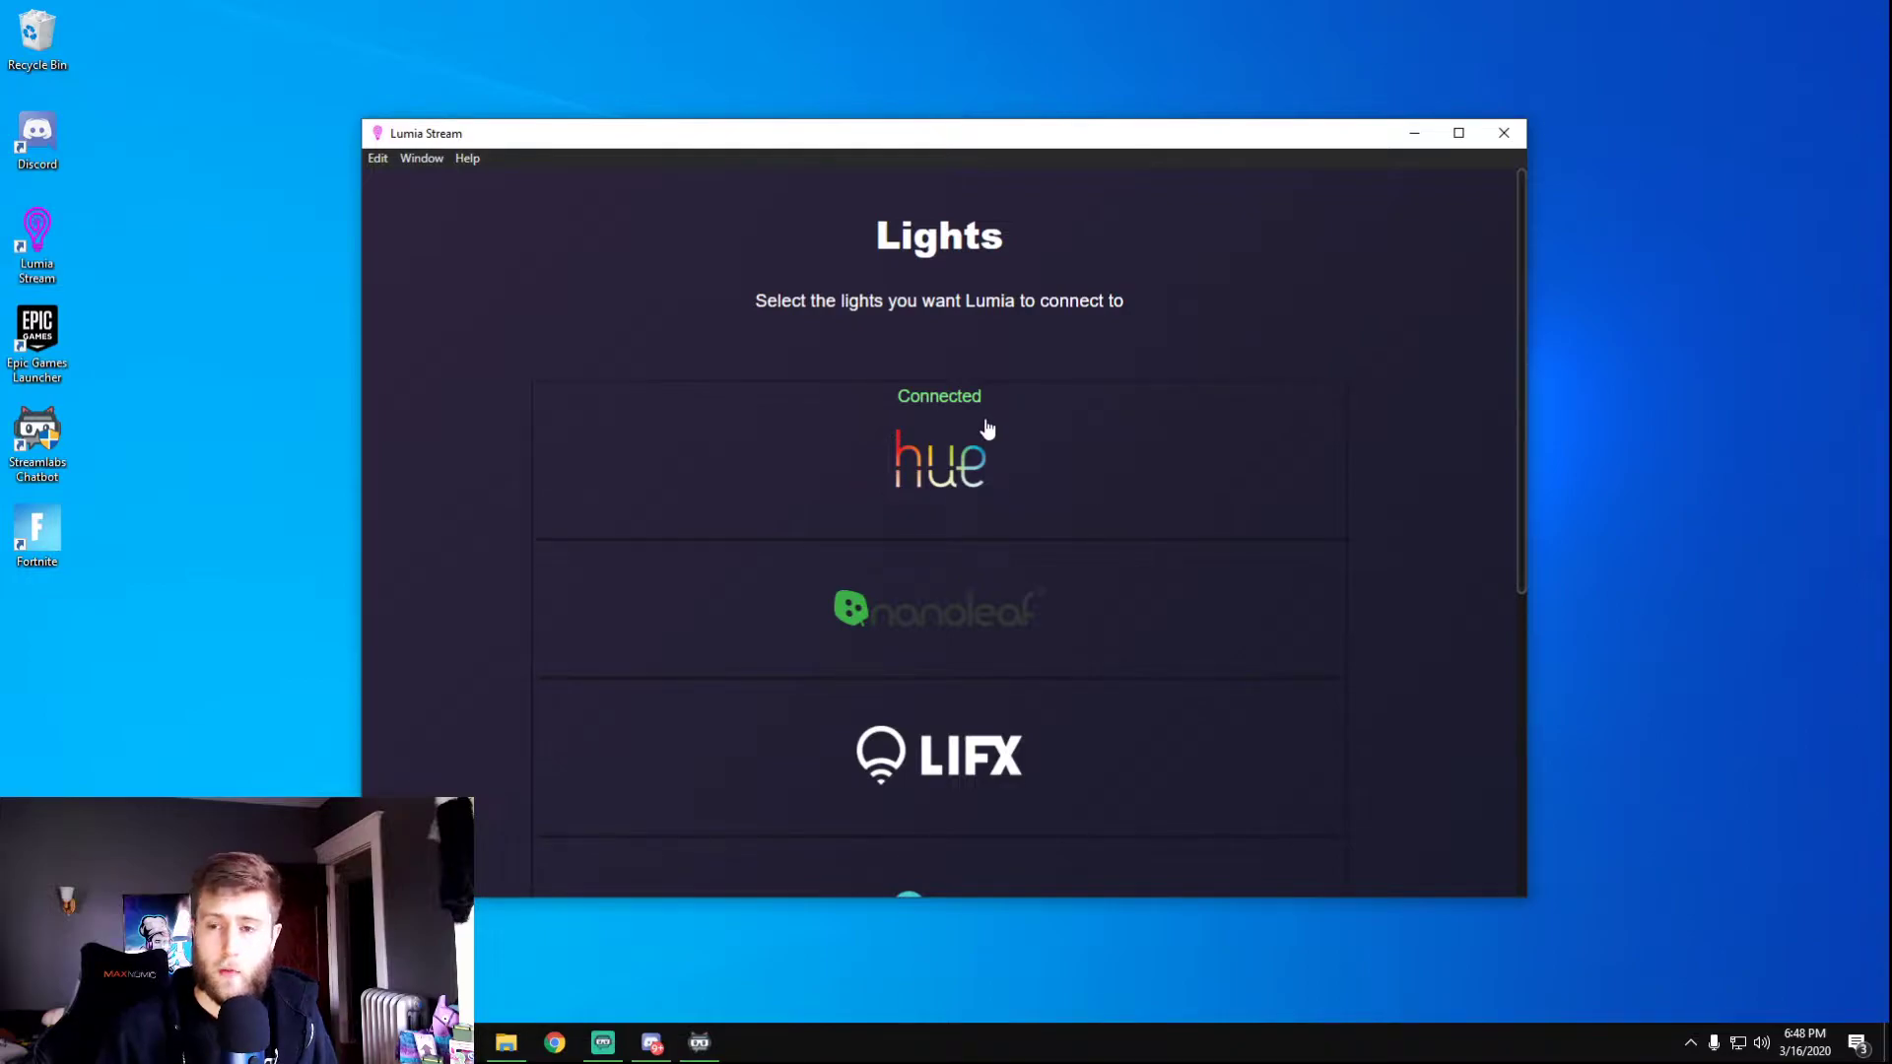
scroll(1038, 456, "down", 4)
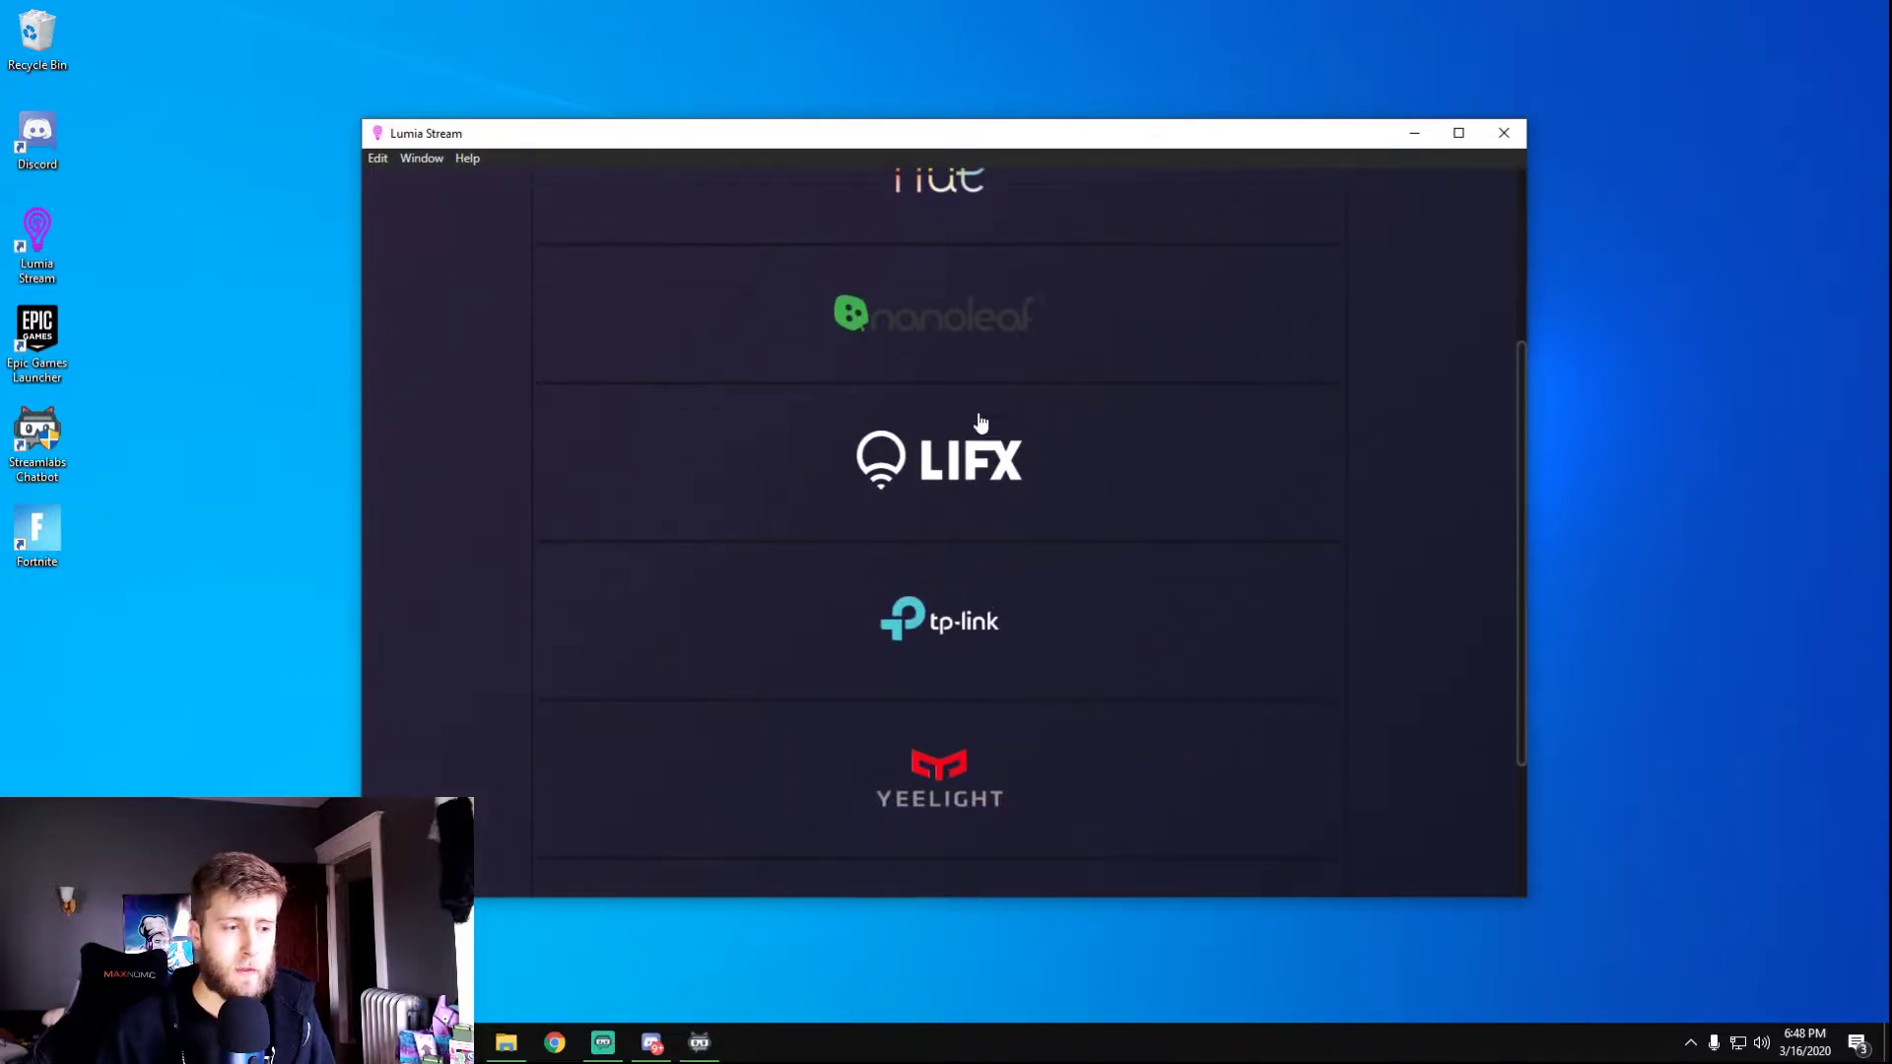
scroll(1129, 712, "up", 4)
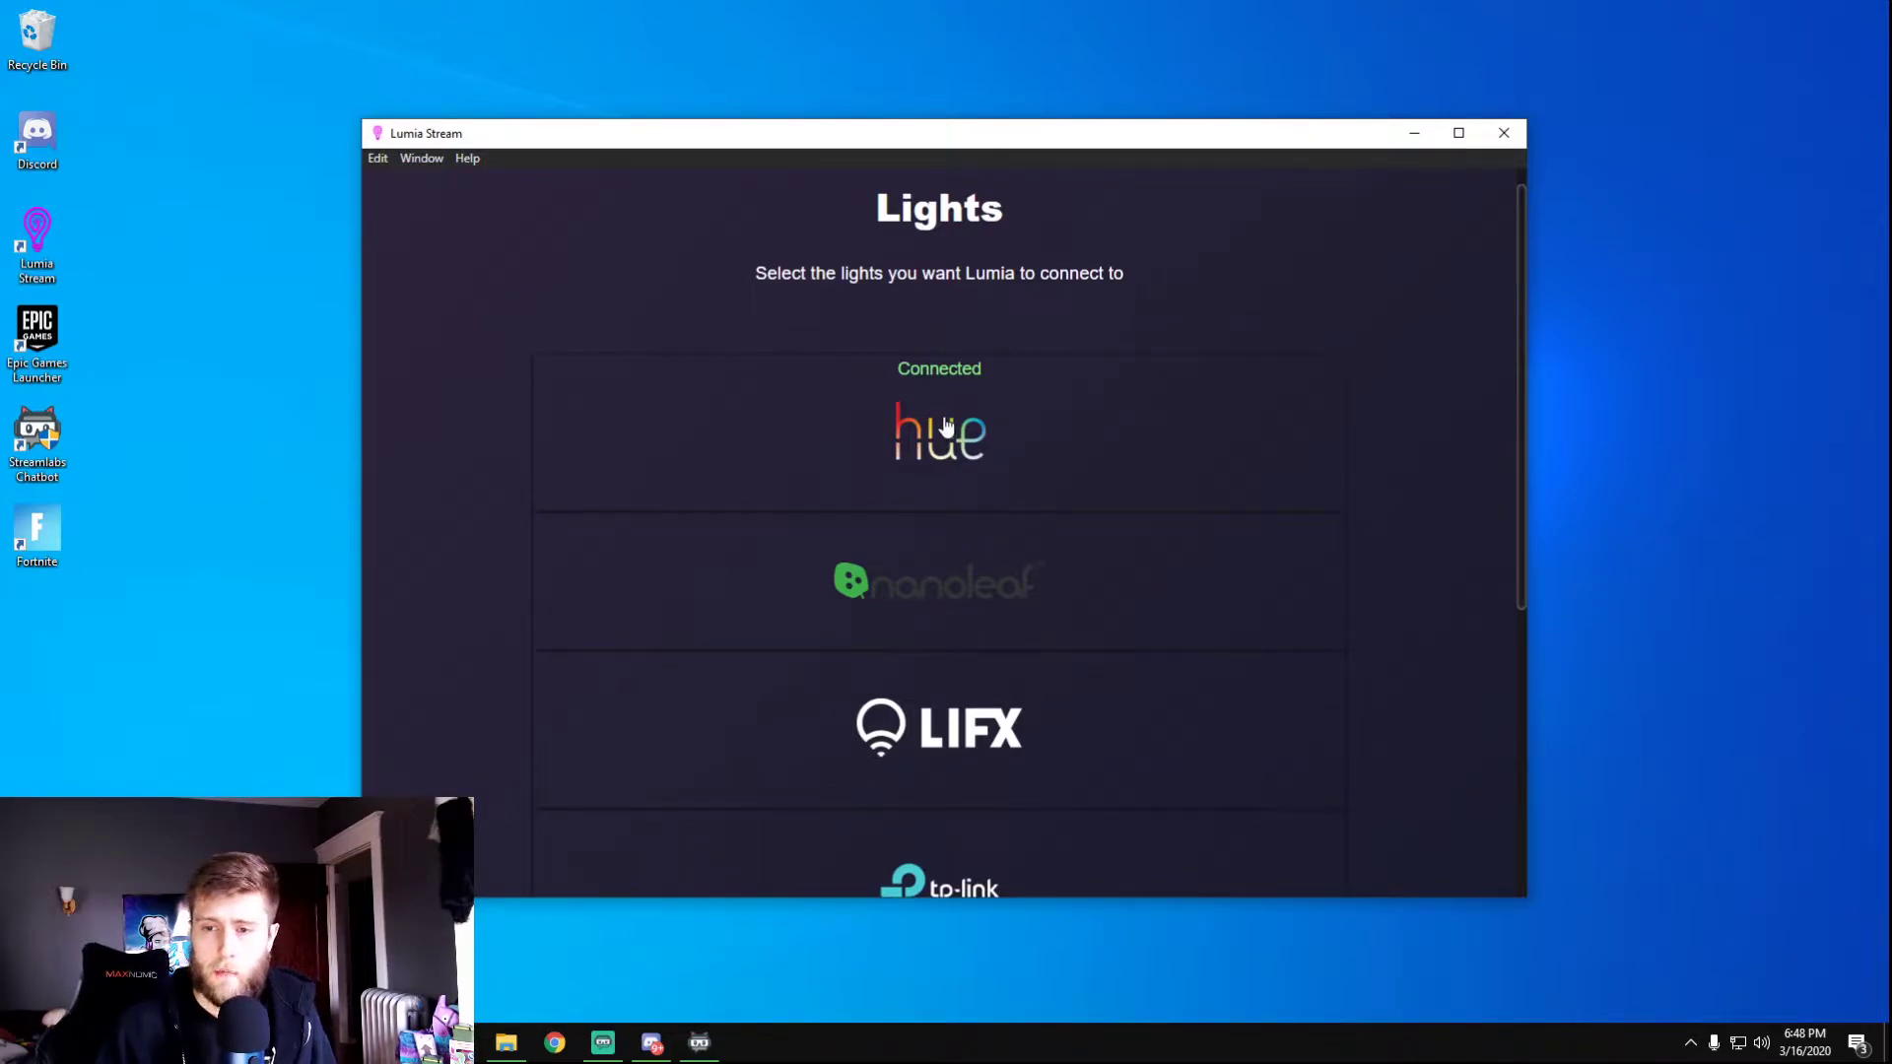
scroll(1114, 667, "down", 4)
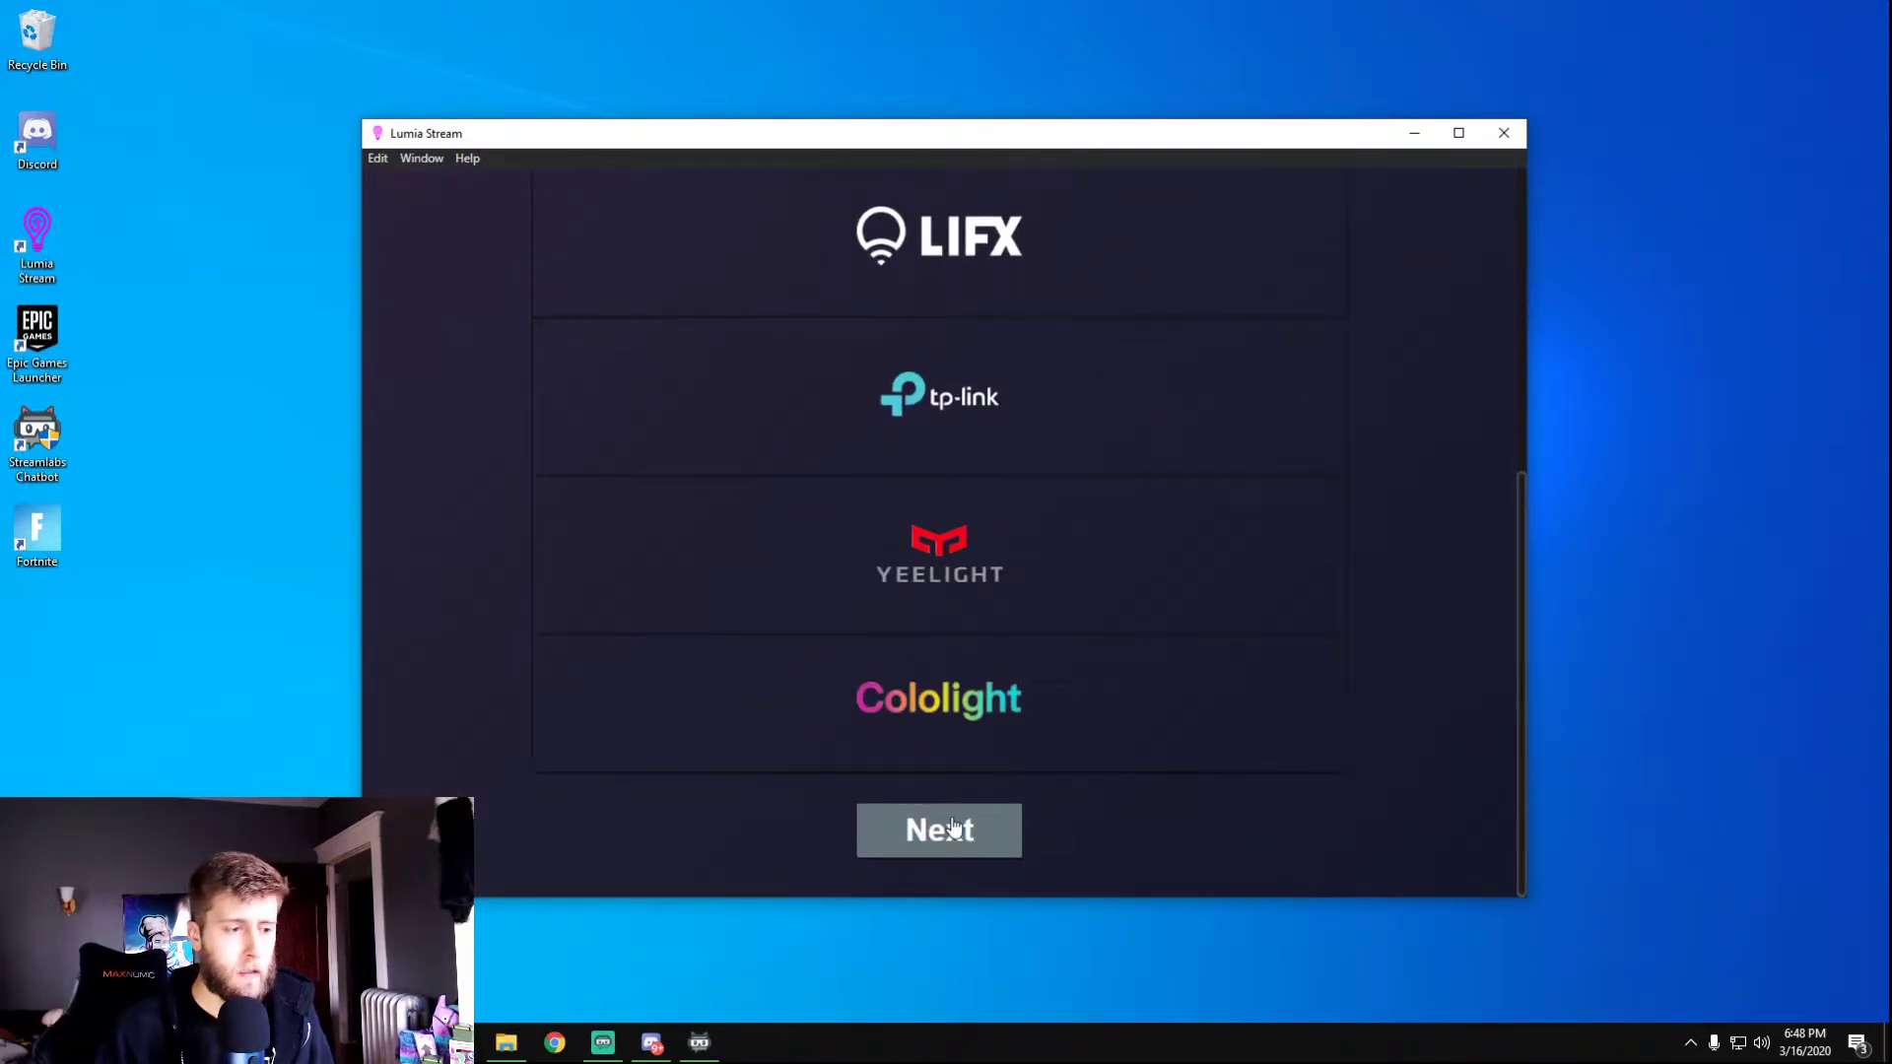
left_click(946, 827)
Check which devices Lumia can connect to in the connection settings, and return to the home screen.
left_click(1448, 207)
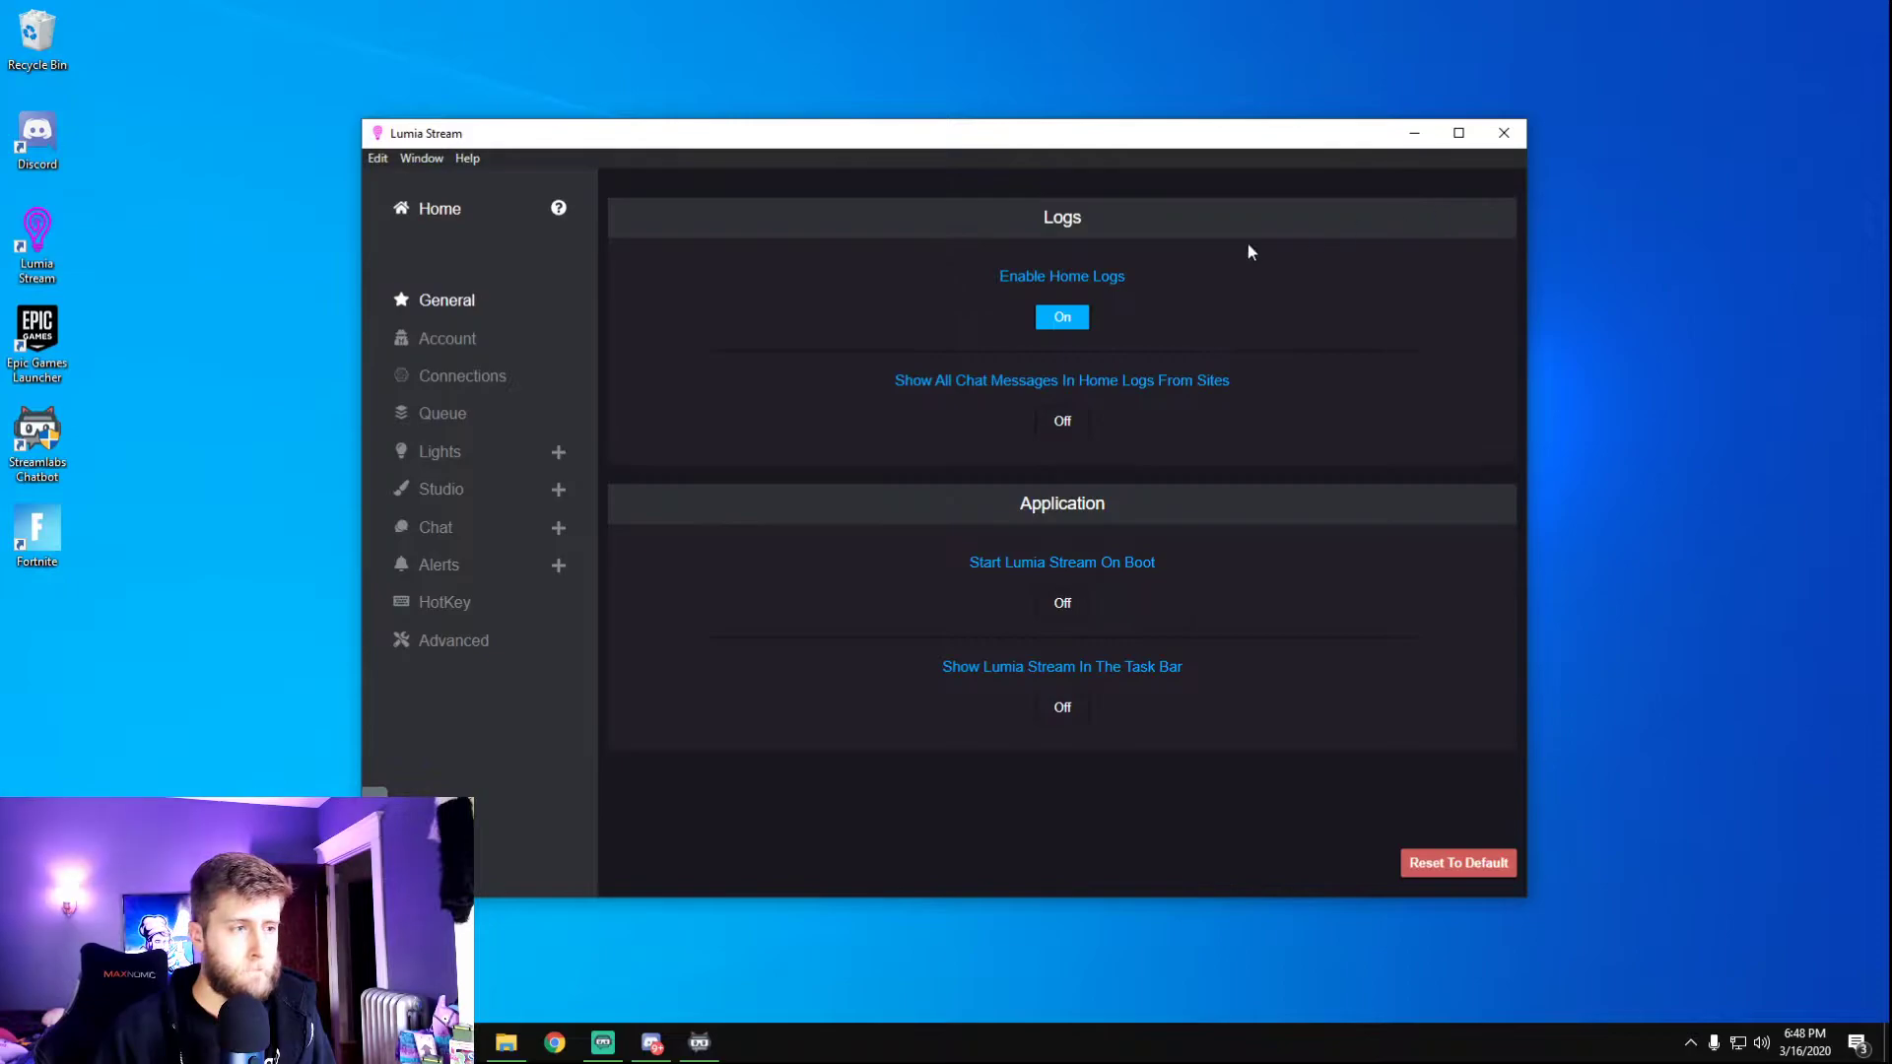
left_click(488, 378)
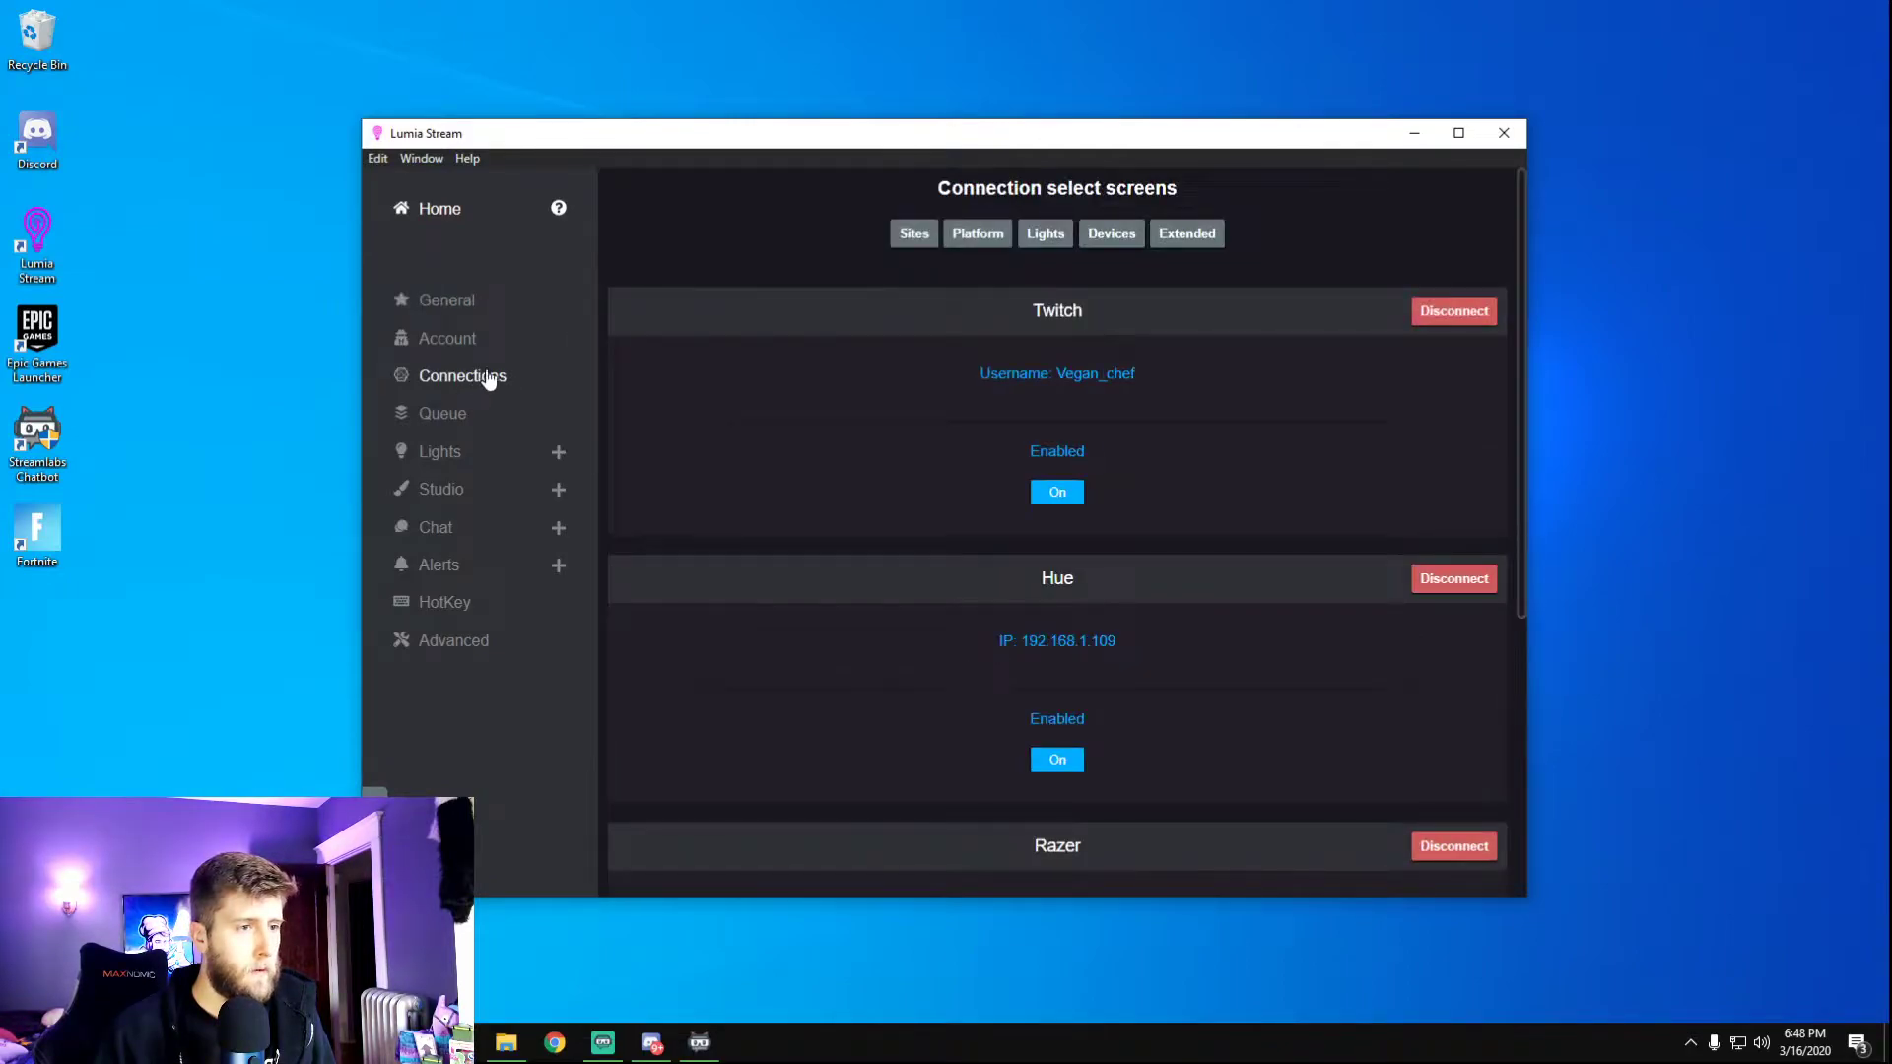
left_click(1119, 234)
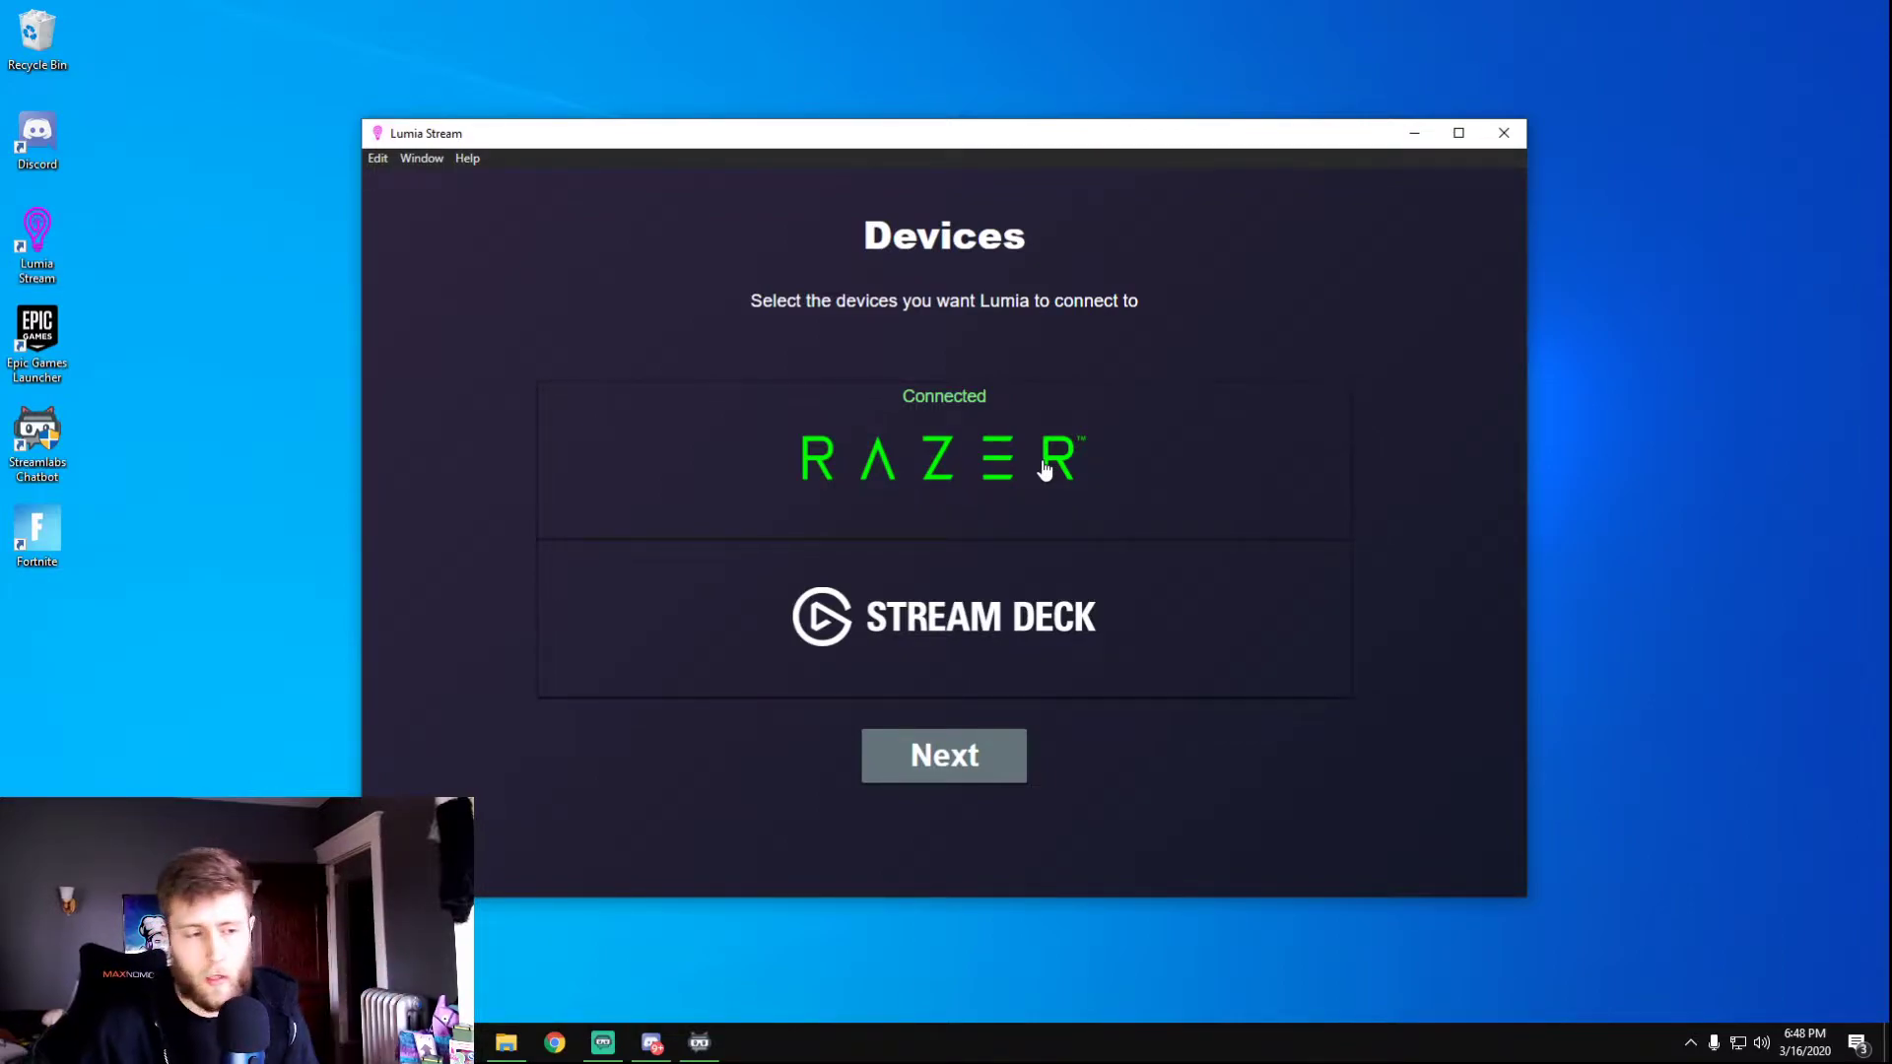
left_click(961, 756)
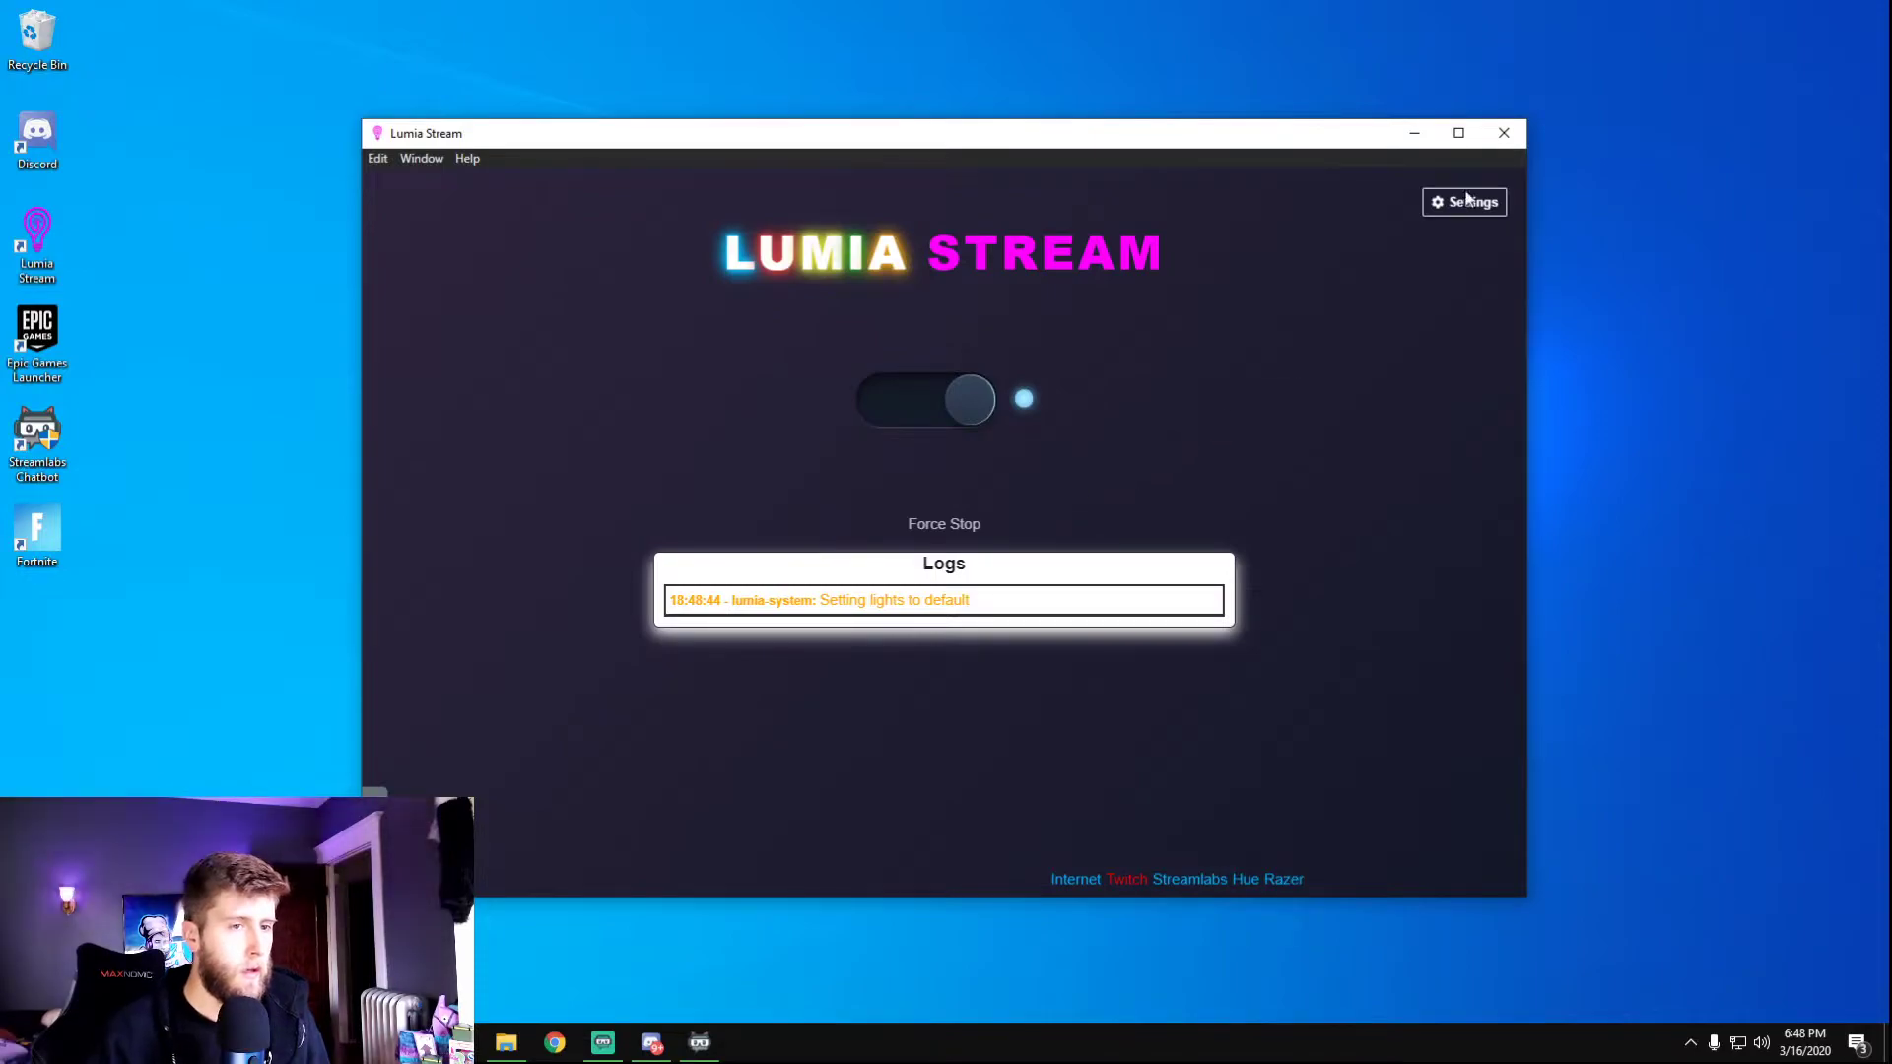
Compare the Free and Premium features in the account settings and view the queue settings.
left_click(1465, 202)
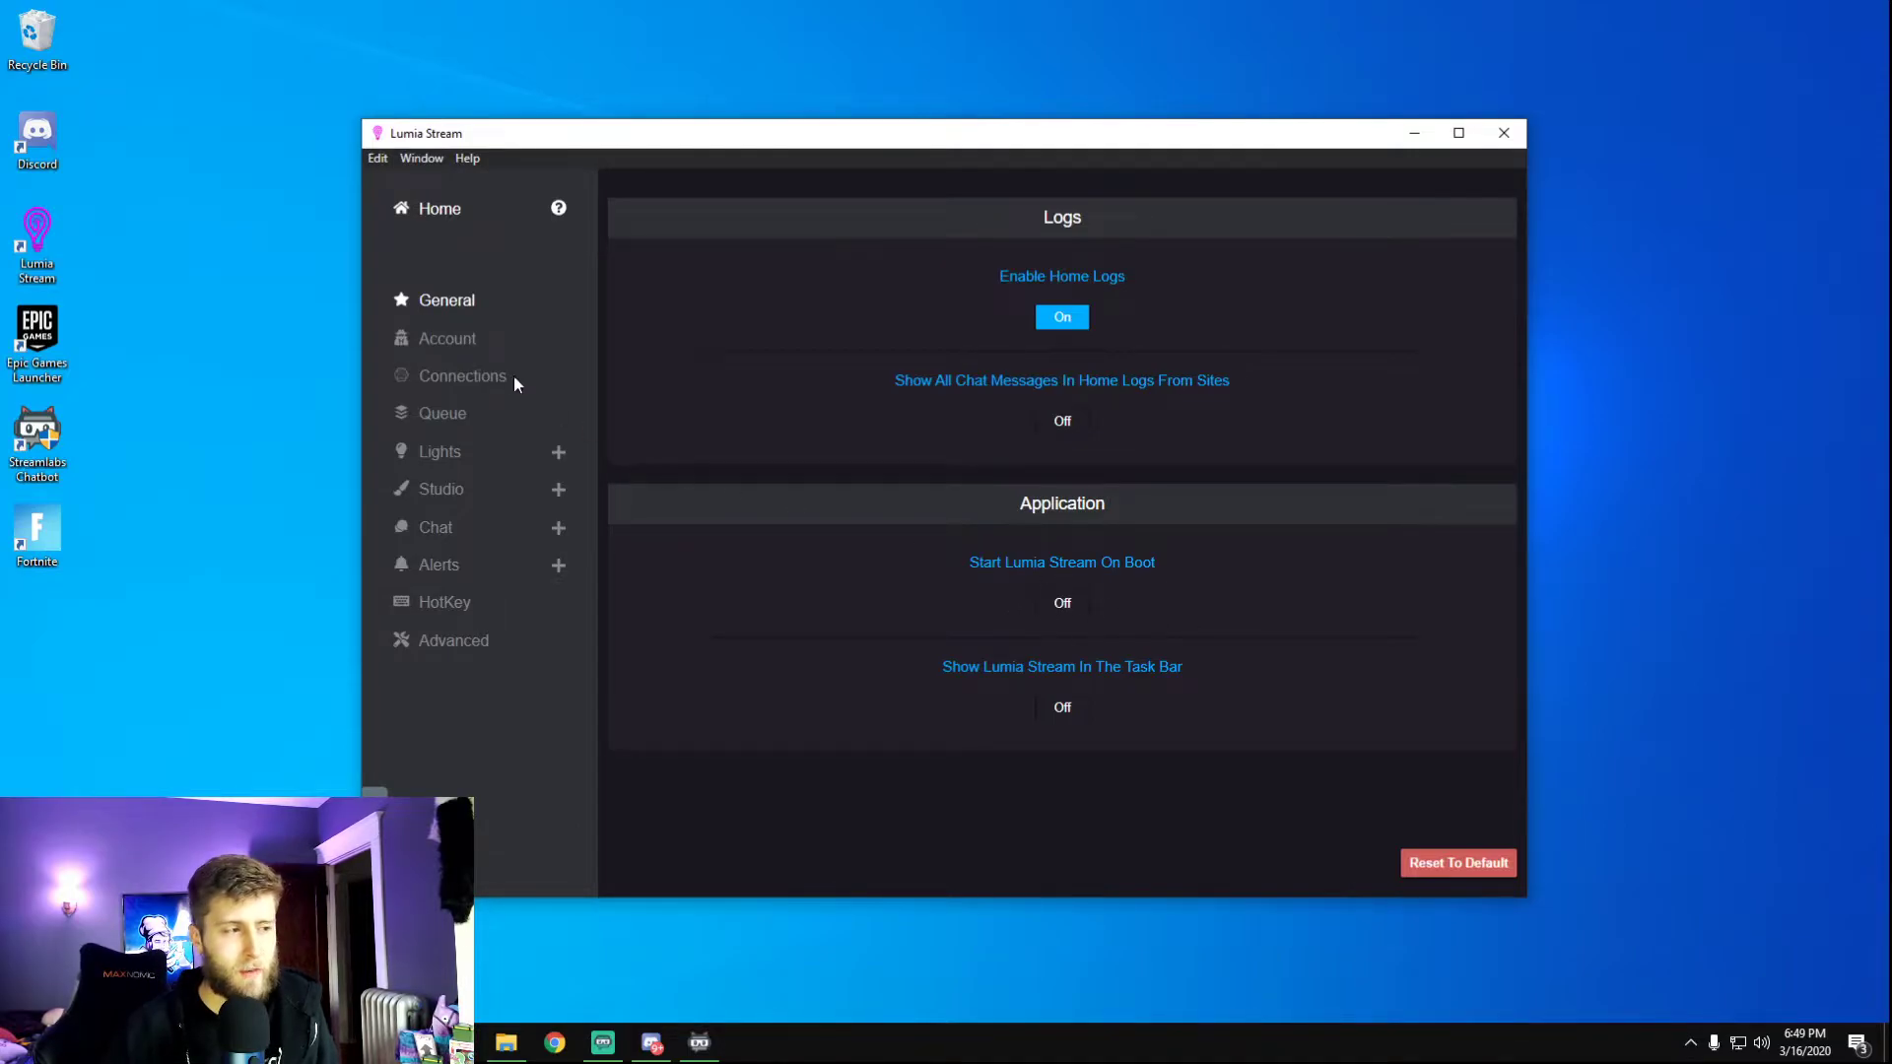
left_click(450, 345)
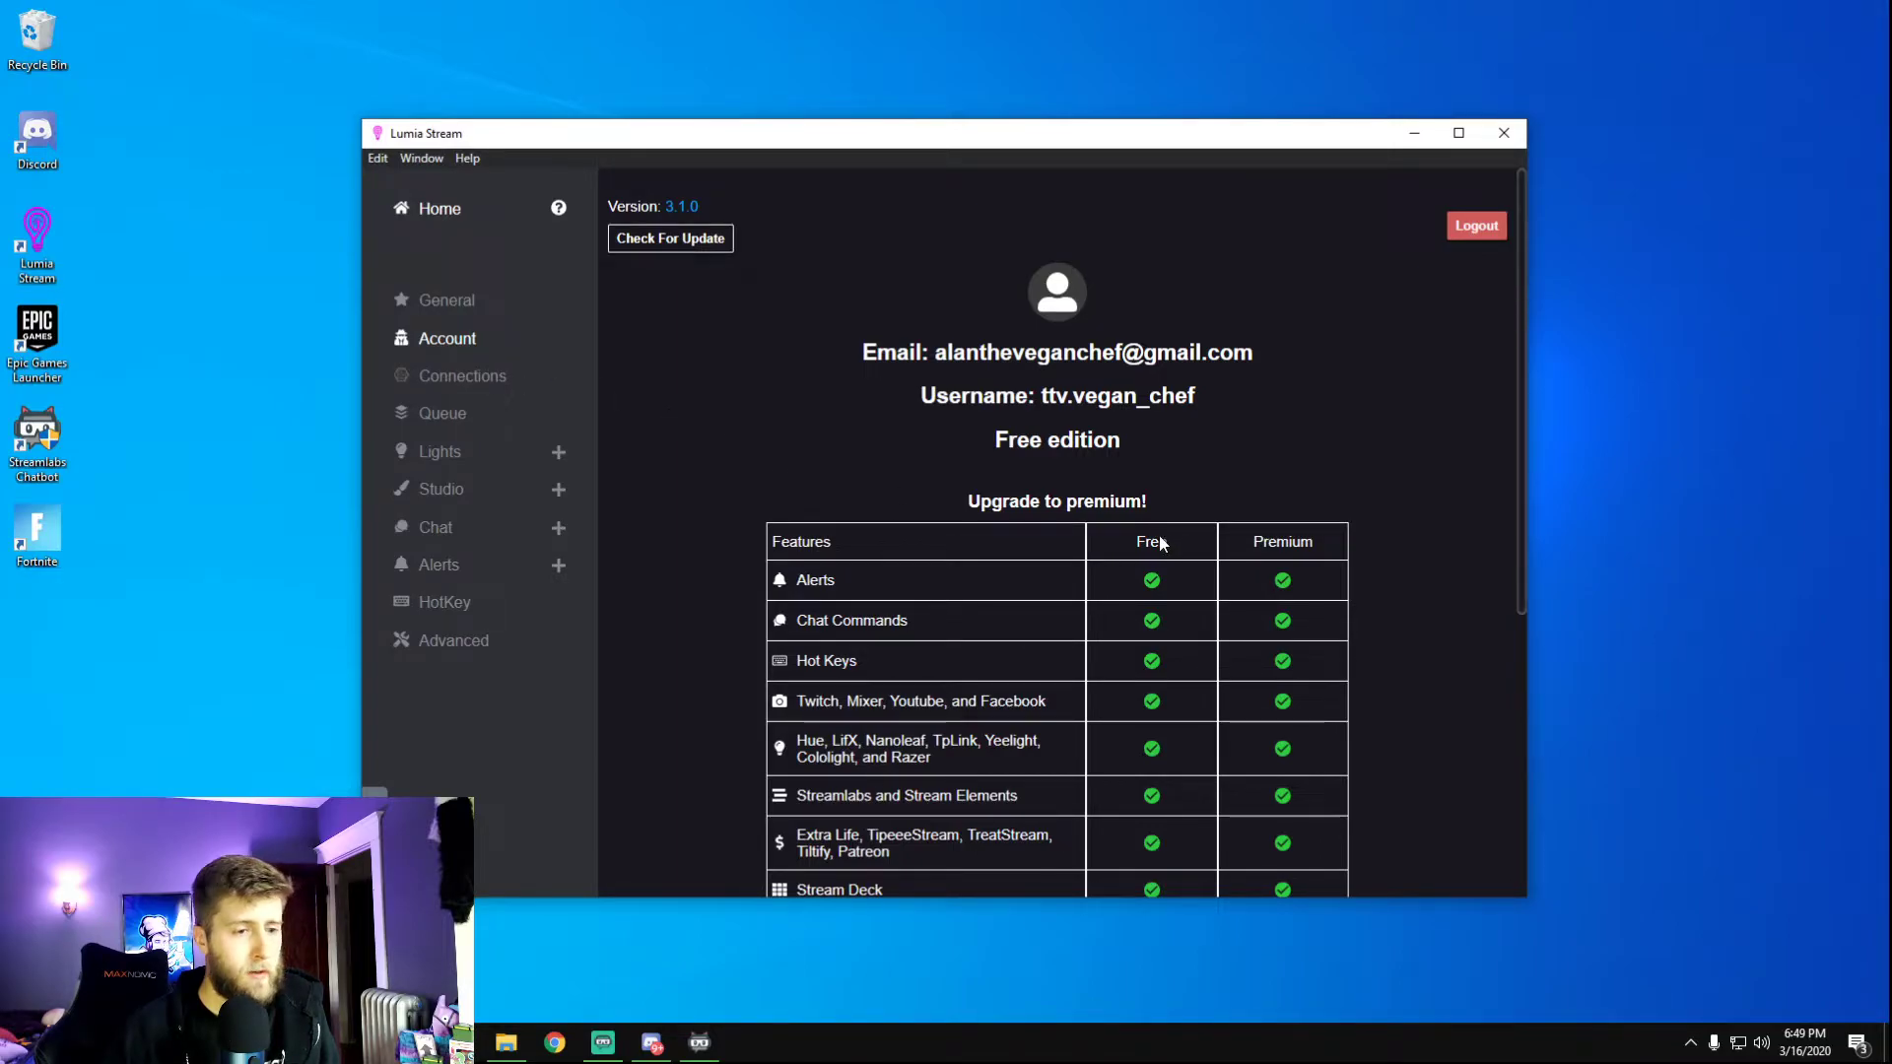
scroll(1414, 542, "down", 5)
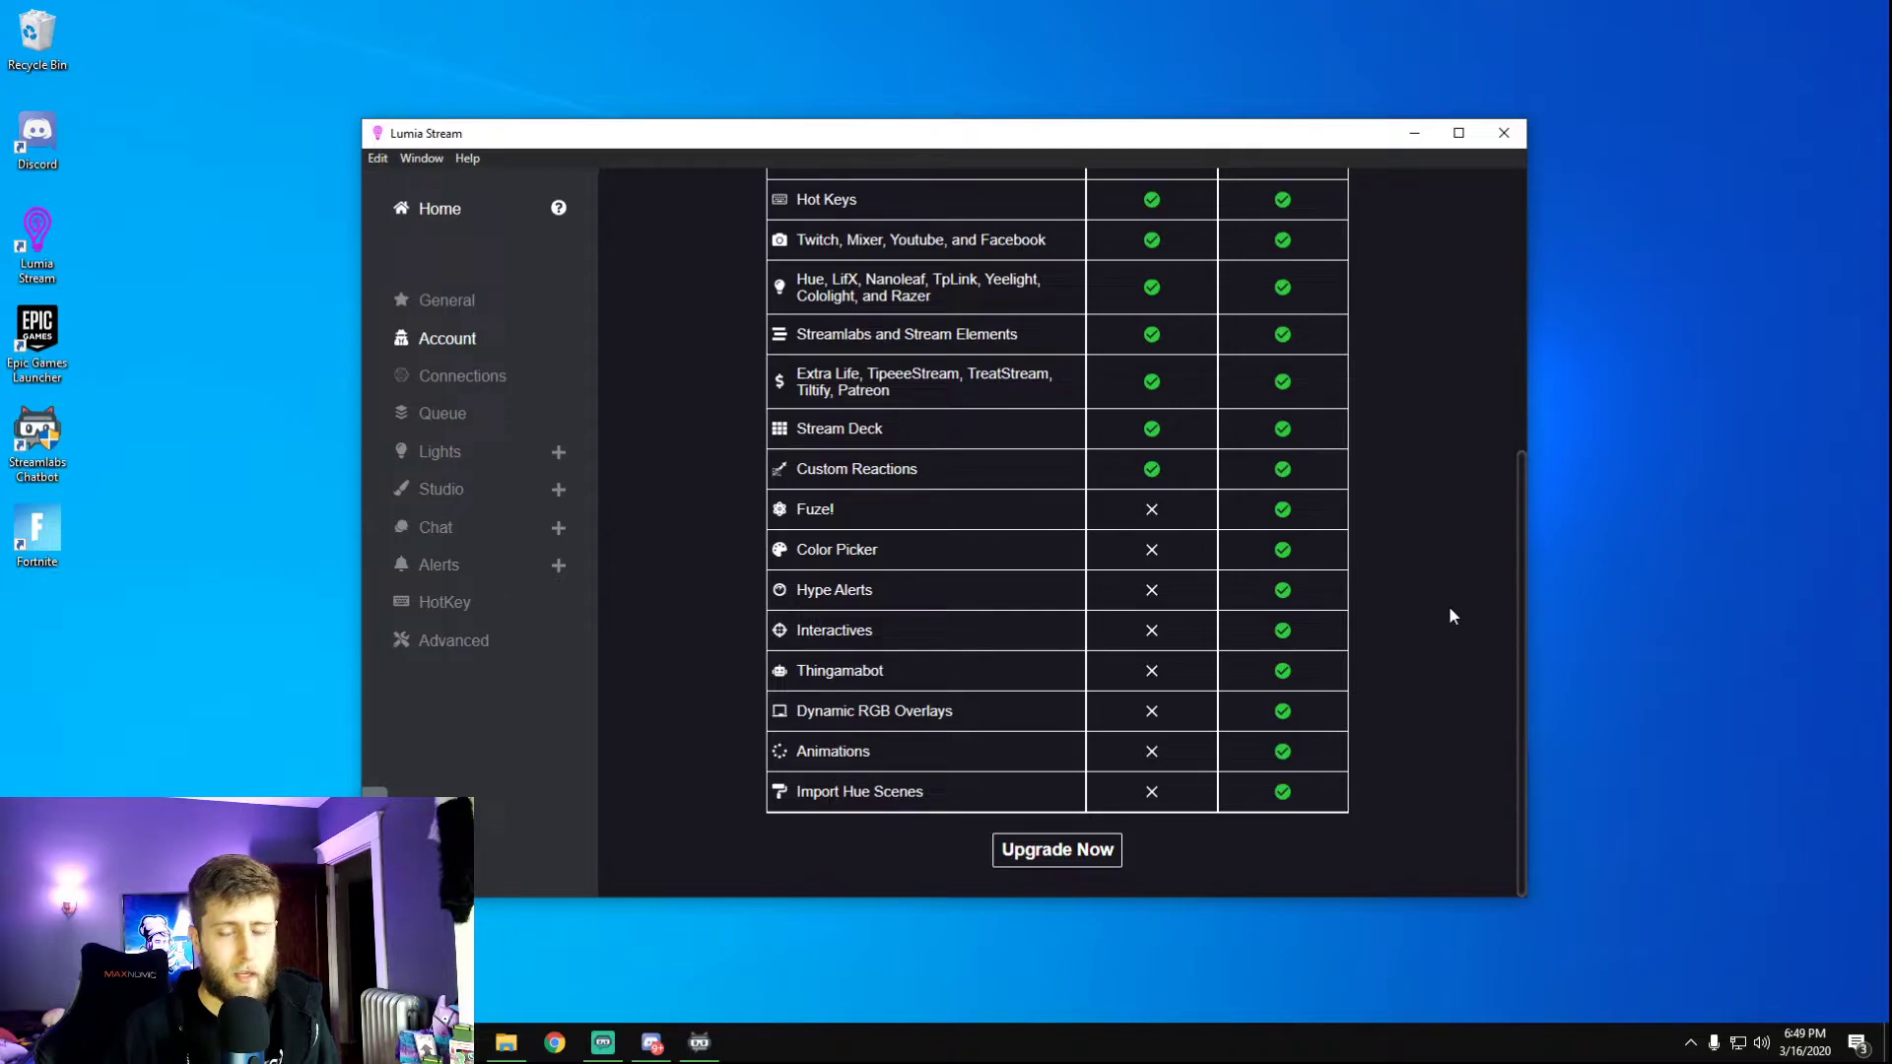
scroll(1449, 631, "up", 2)
scroll(1451, 664, "down", 1)
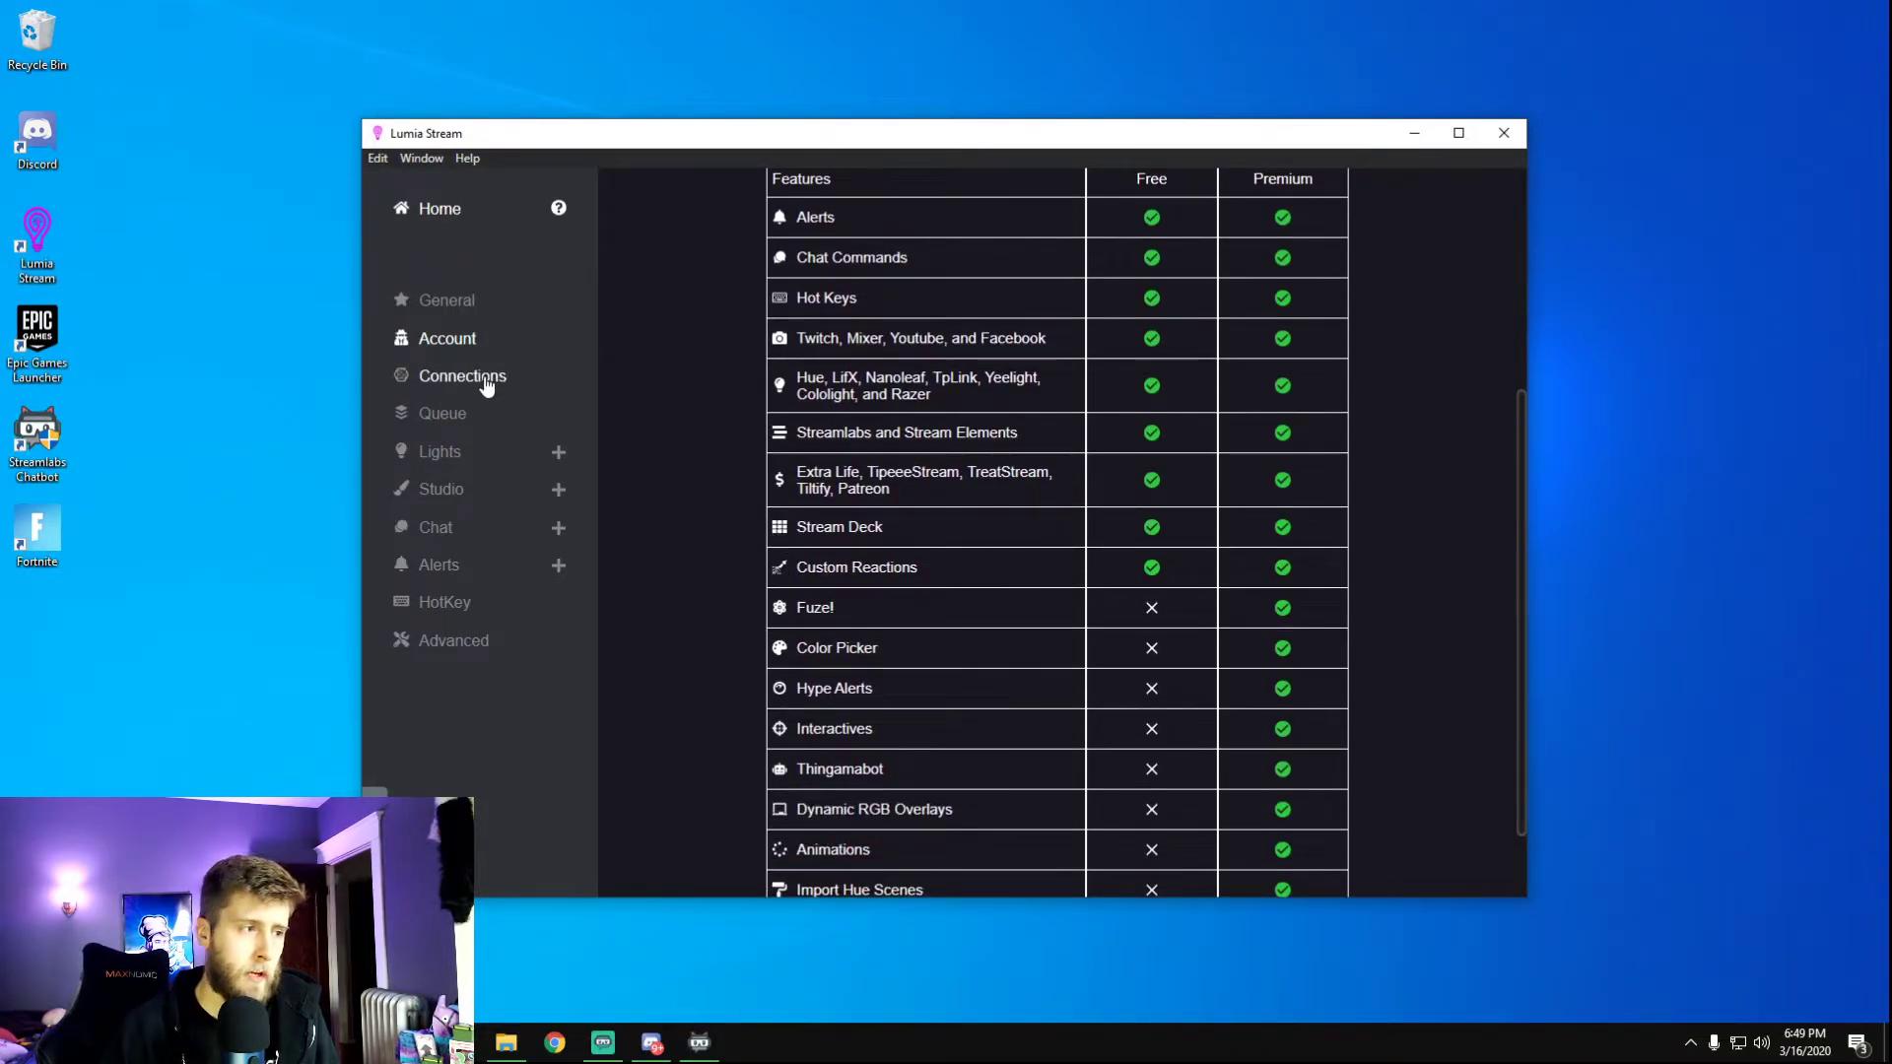
left_click(446, 412)
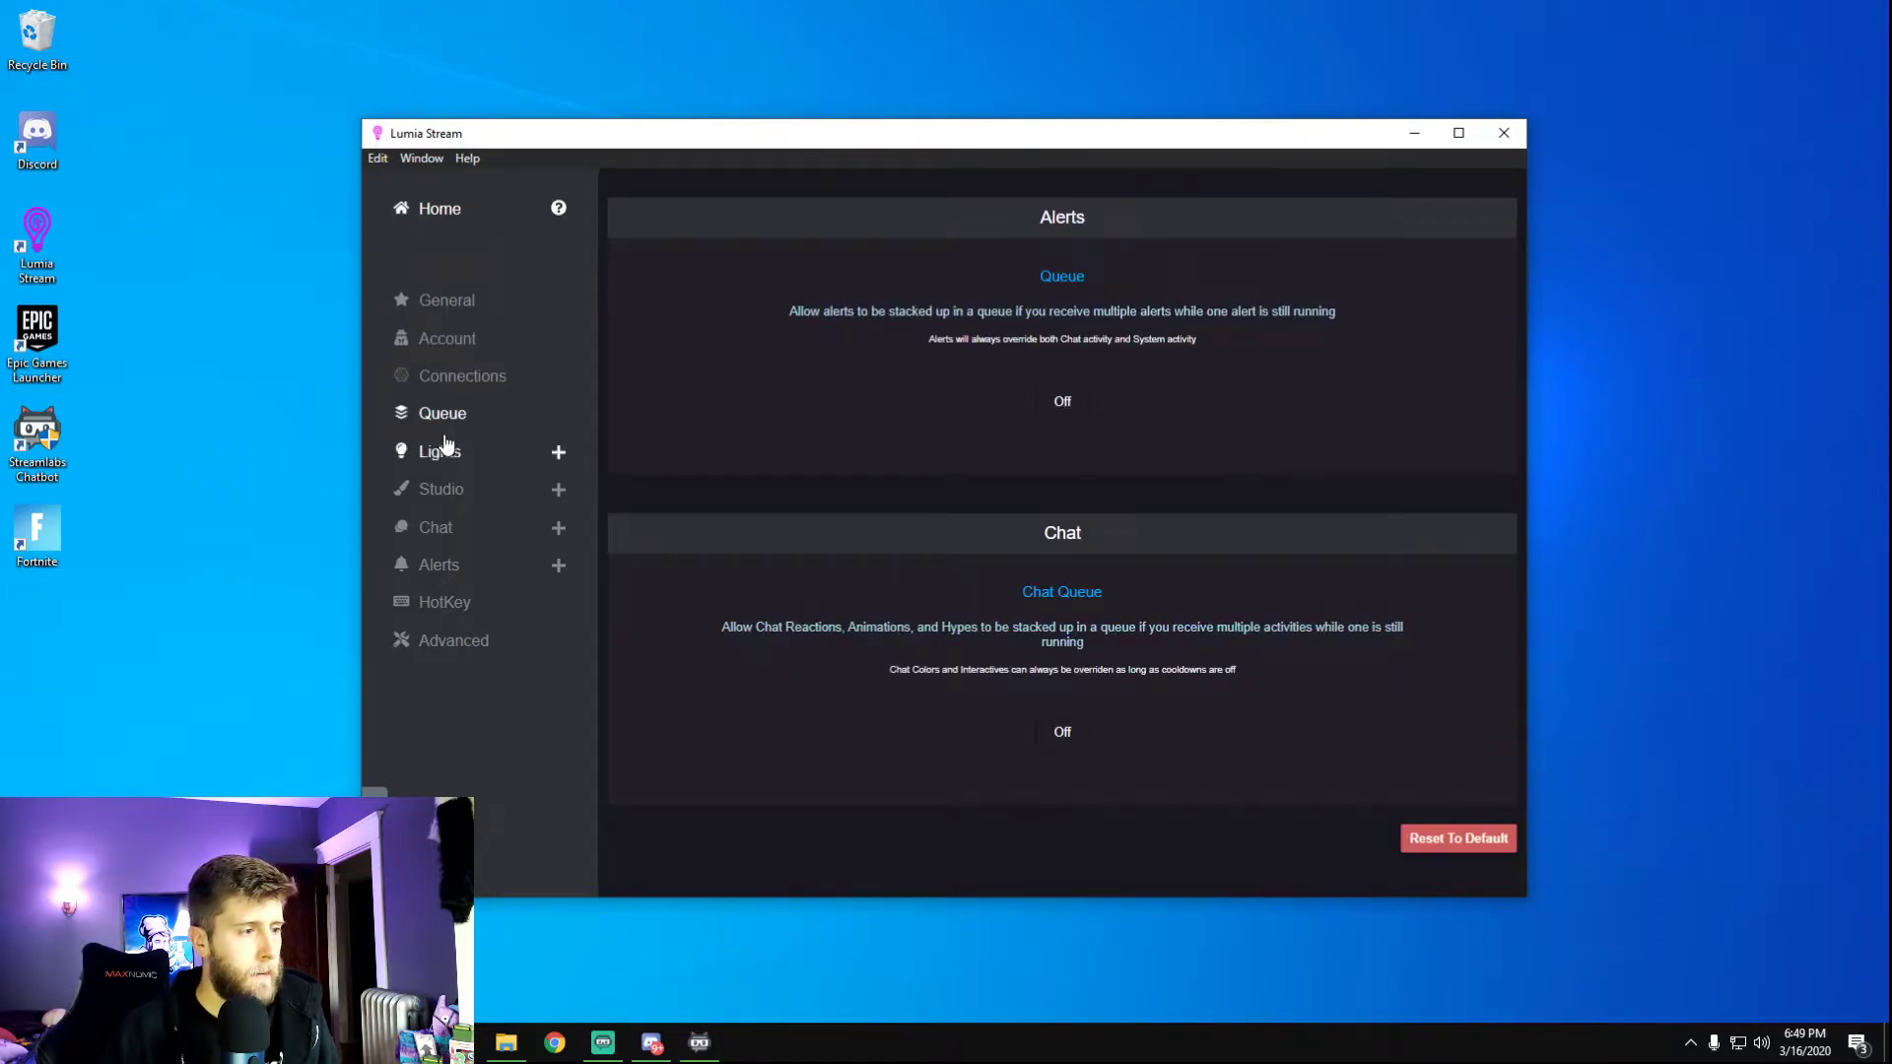
Set the default light color to green and switch the lights on from the home screen to apply it.
left_click(441, 451)
left_click(448, 489)
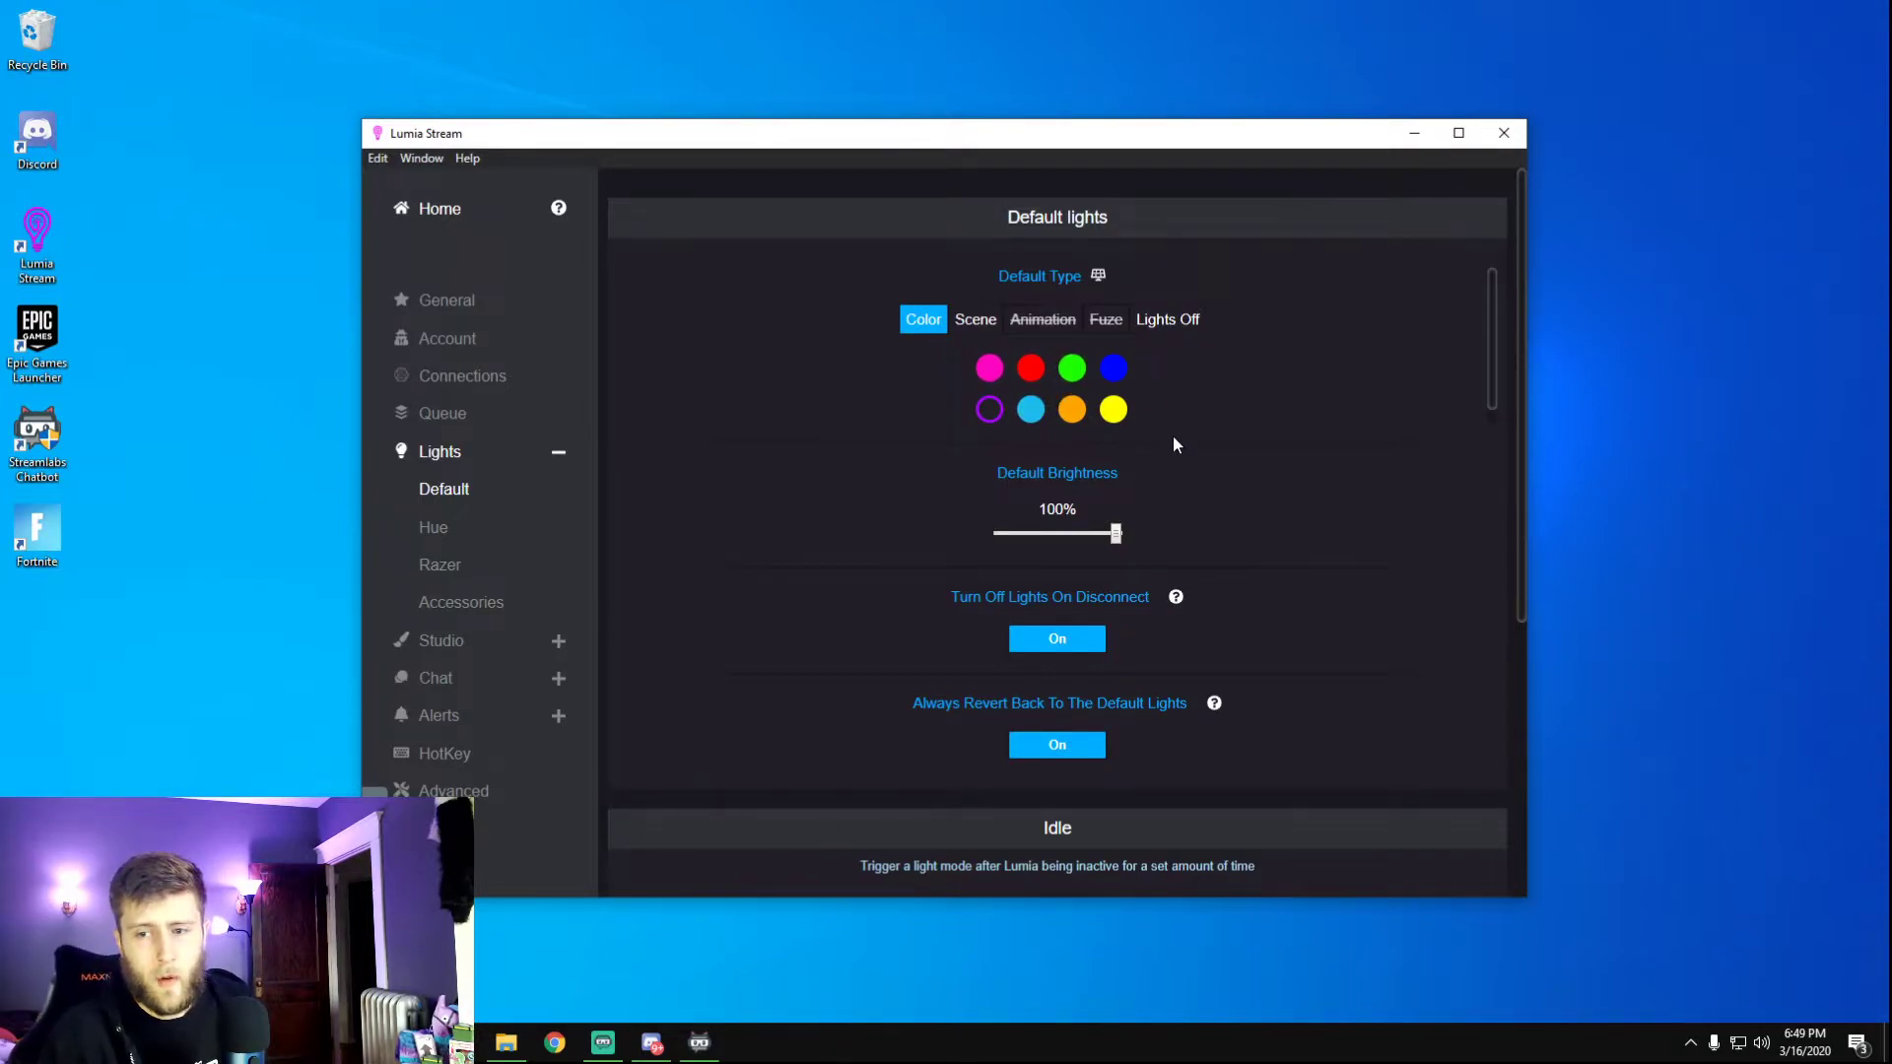
left_click(1072, 371)
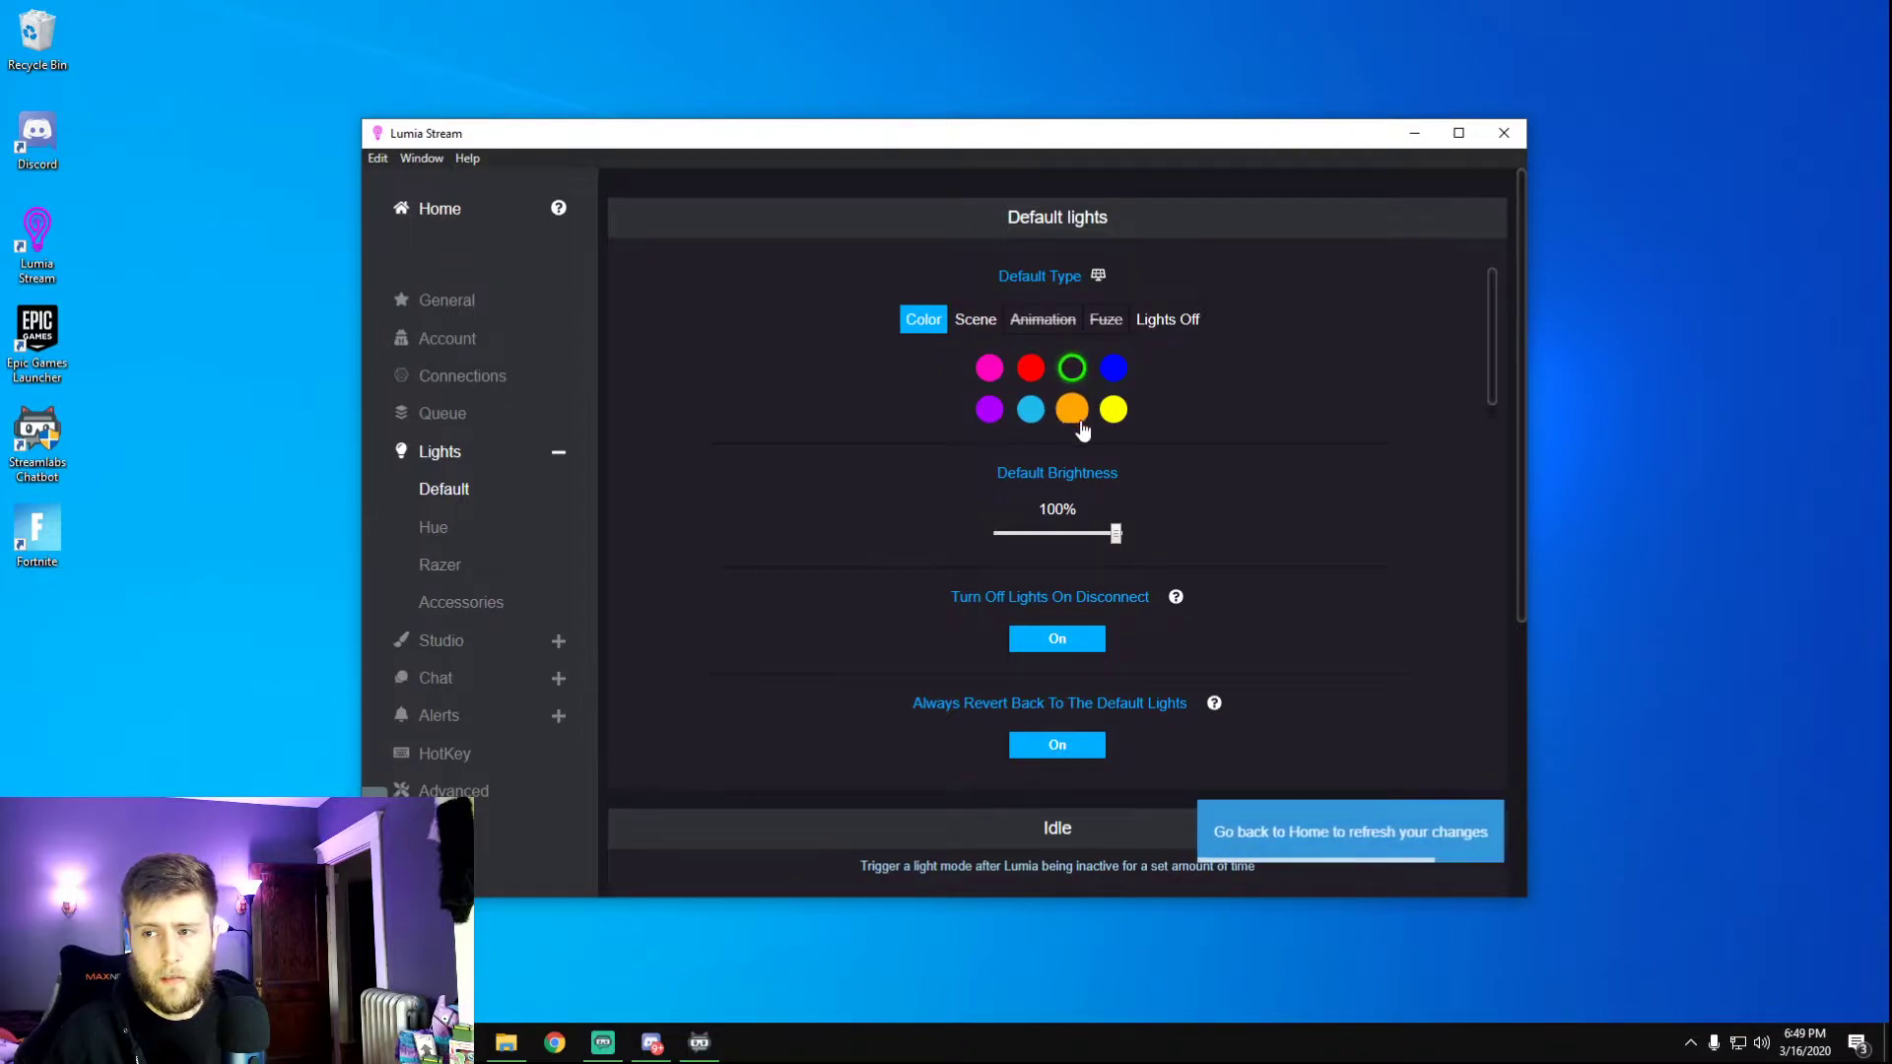
left_click(452, 221)
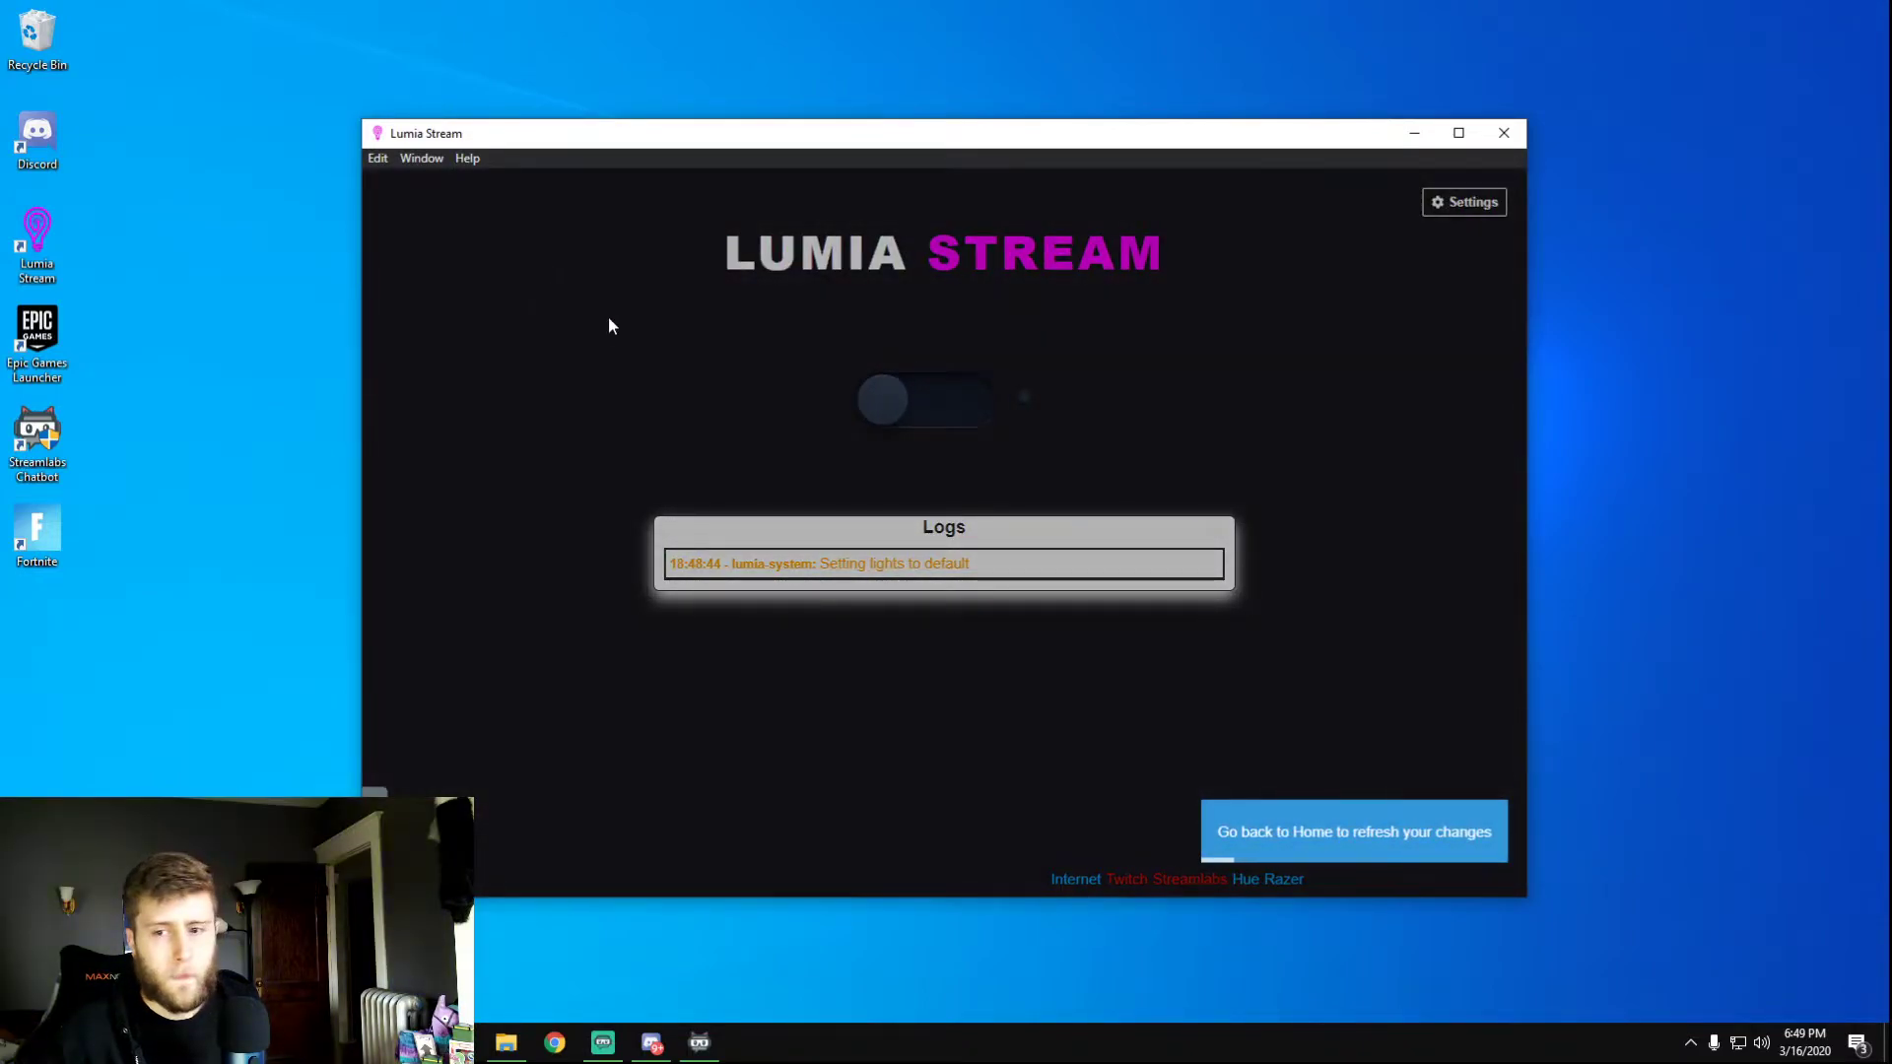
left_click(916, 424)
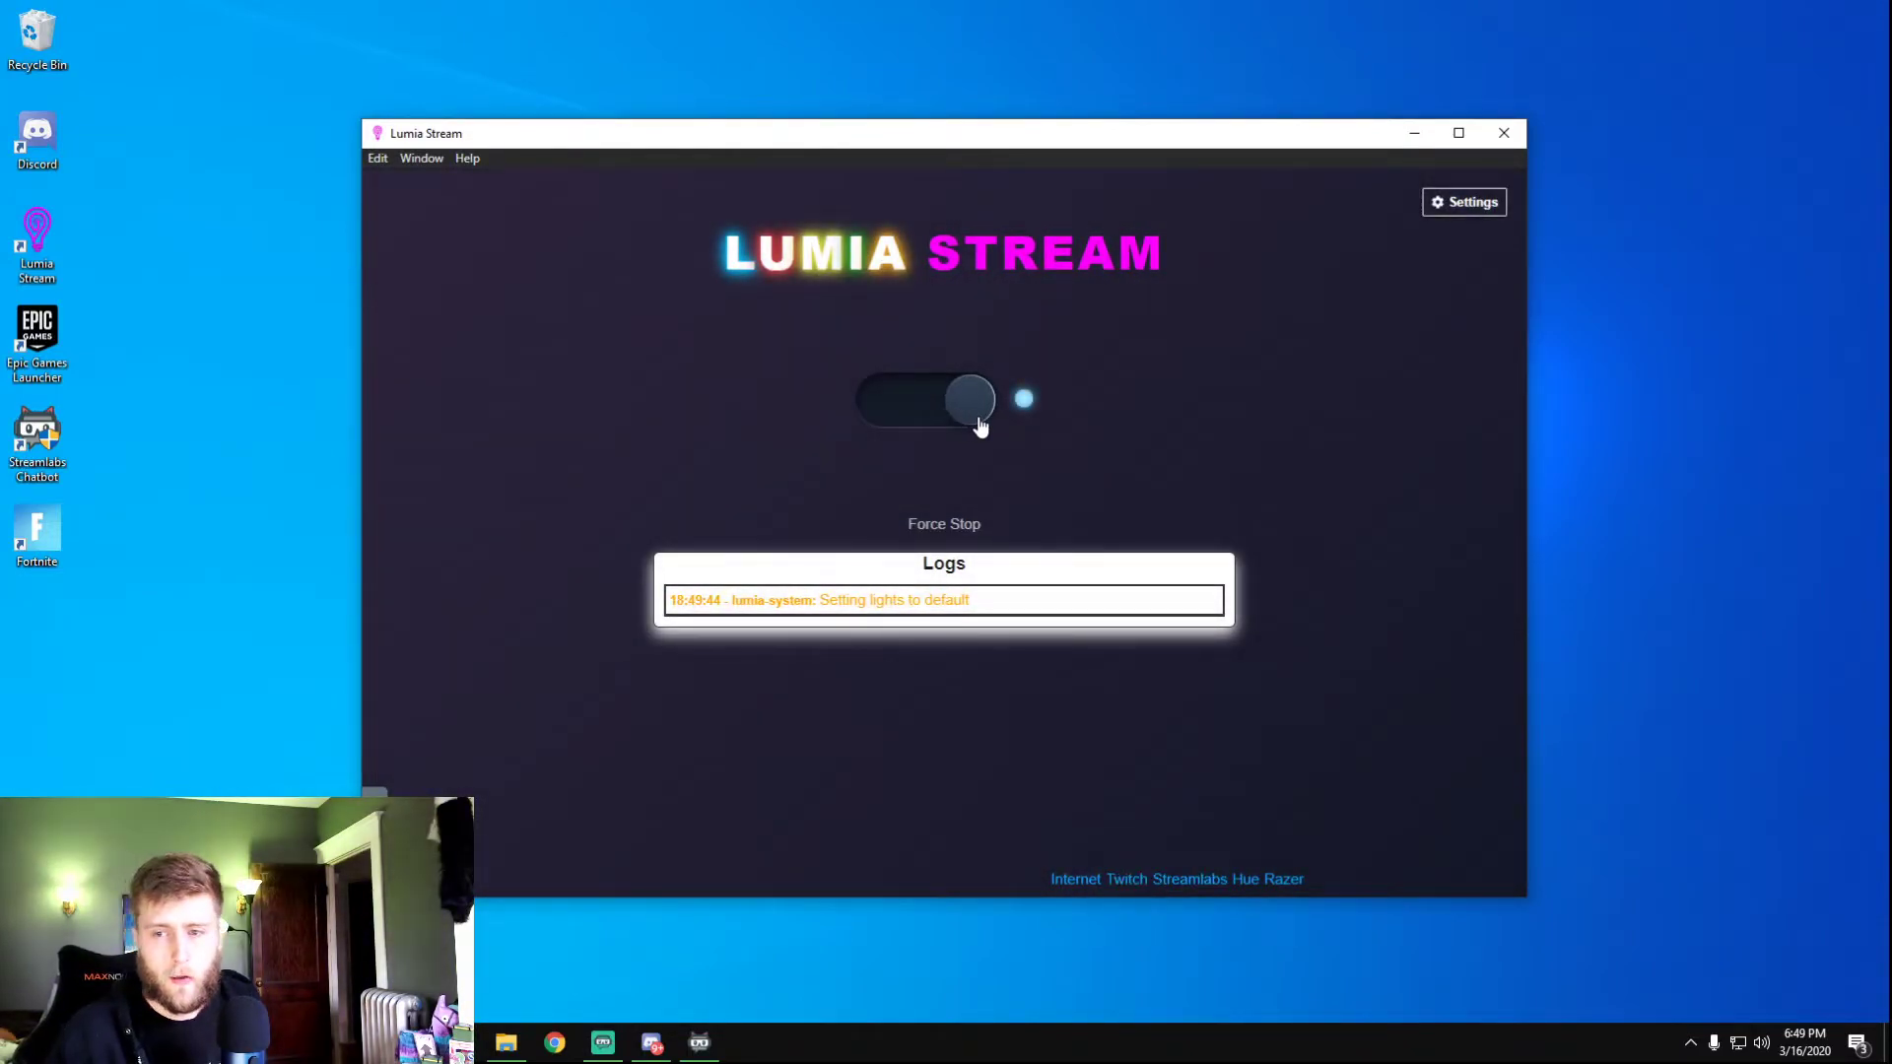
Set the default light color to purple and return to the home screen to apply it.
left_click(1460, 216)
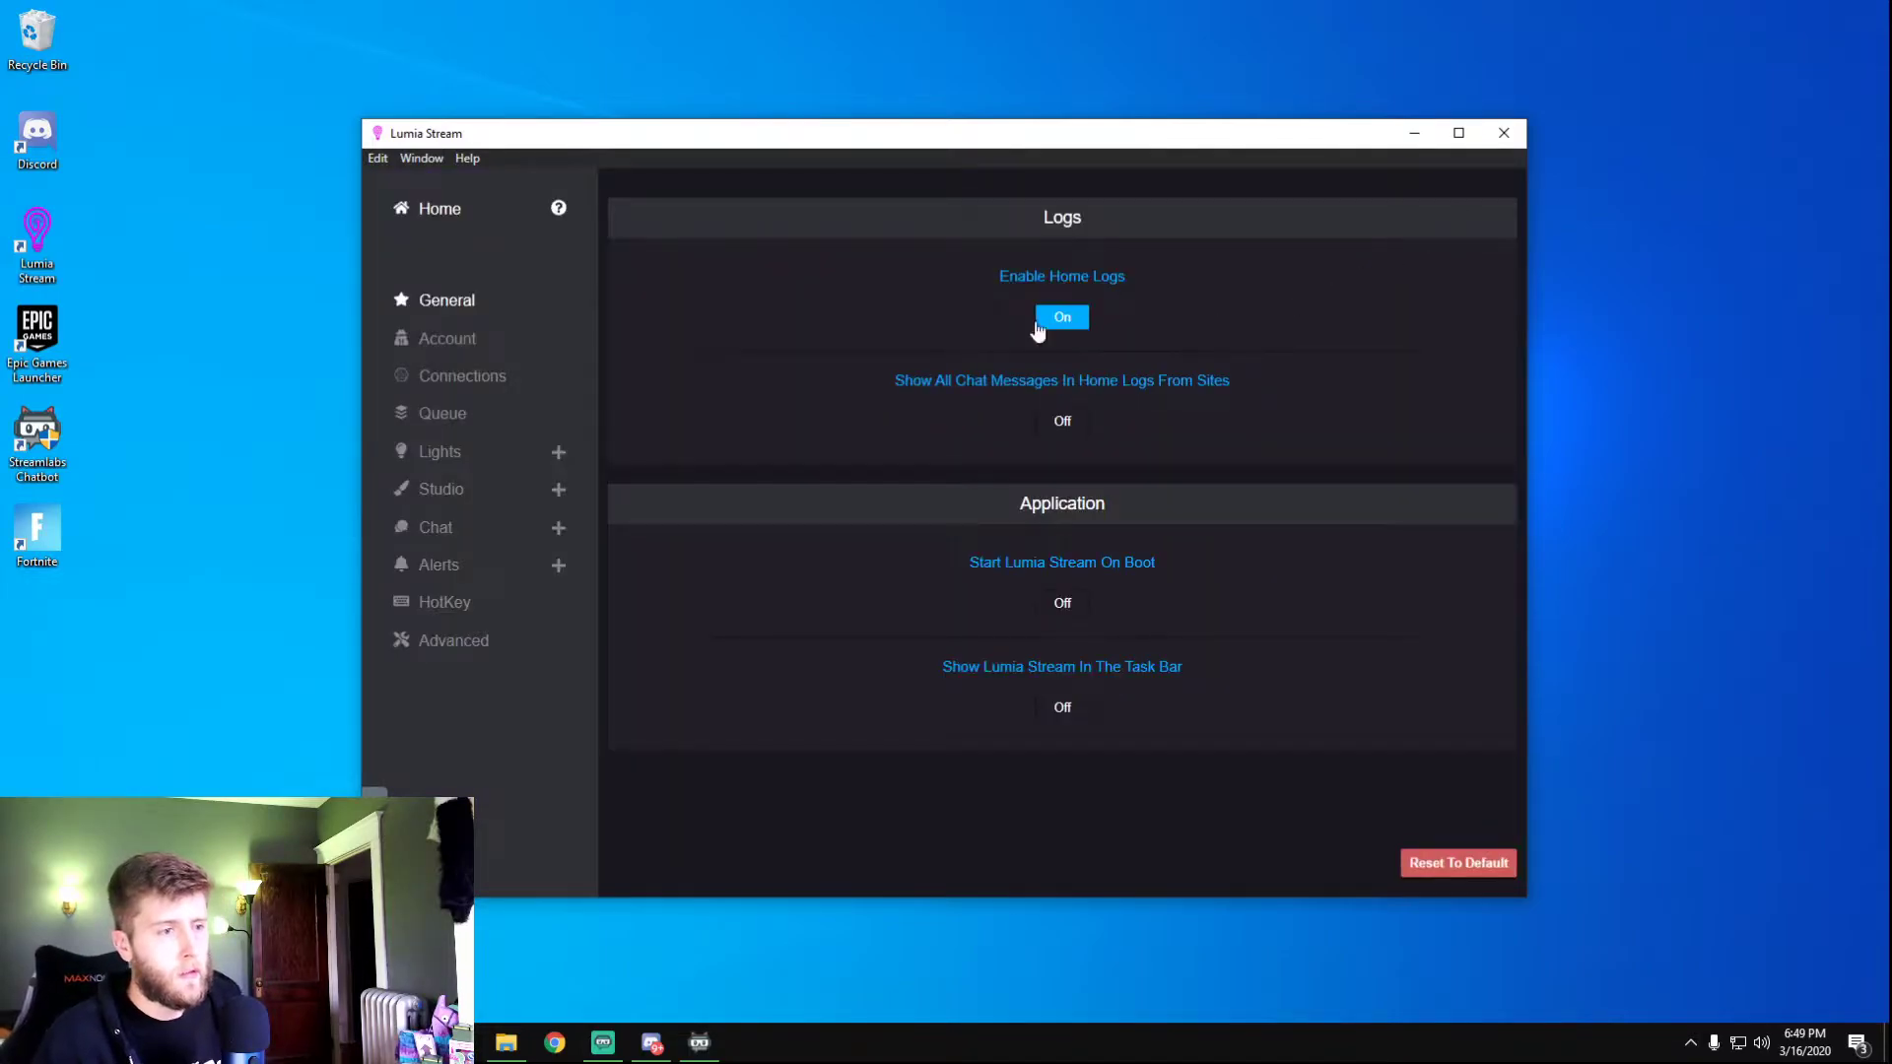
left_click(449, 455)
left_click(452, 496)
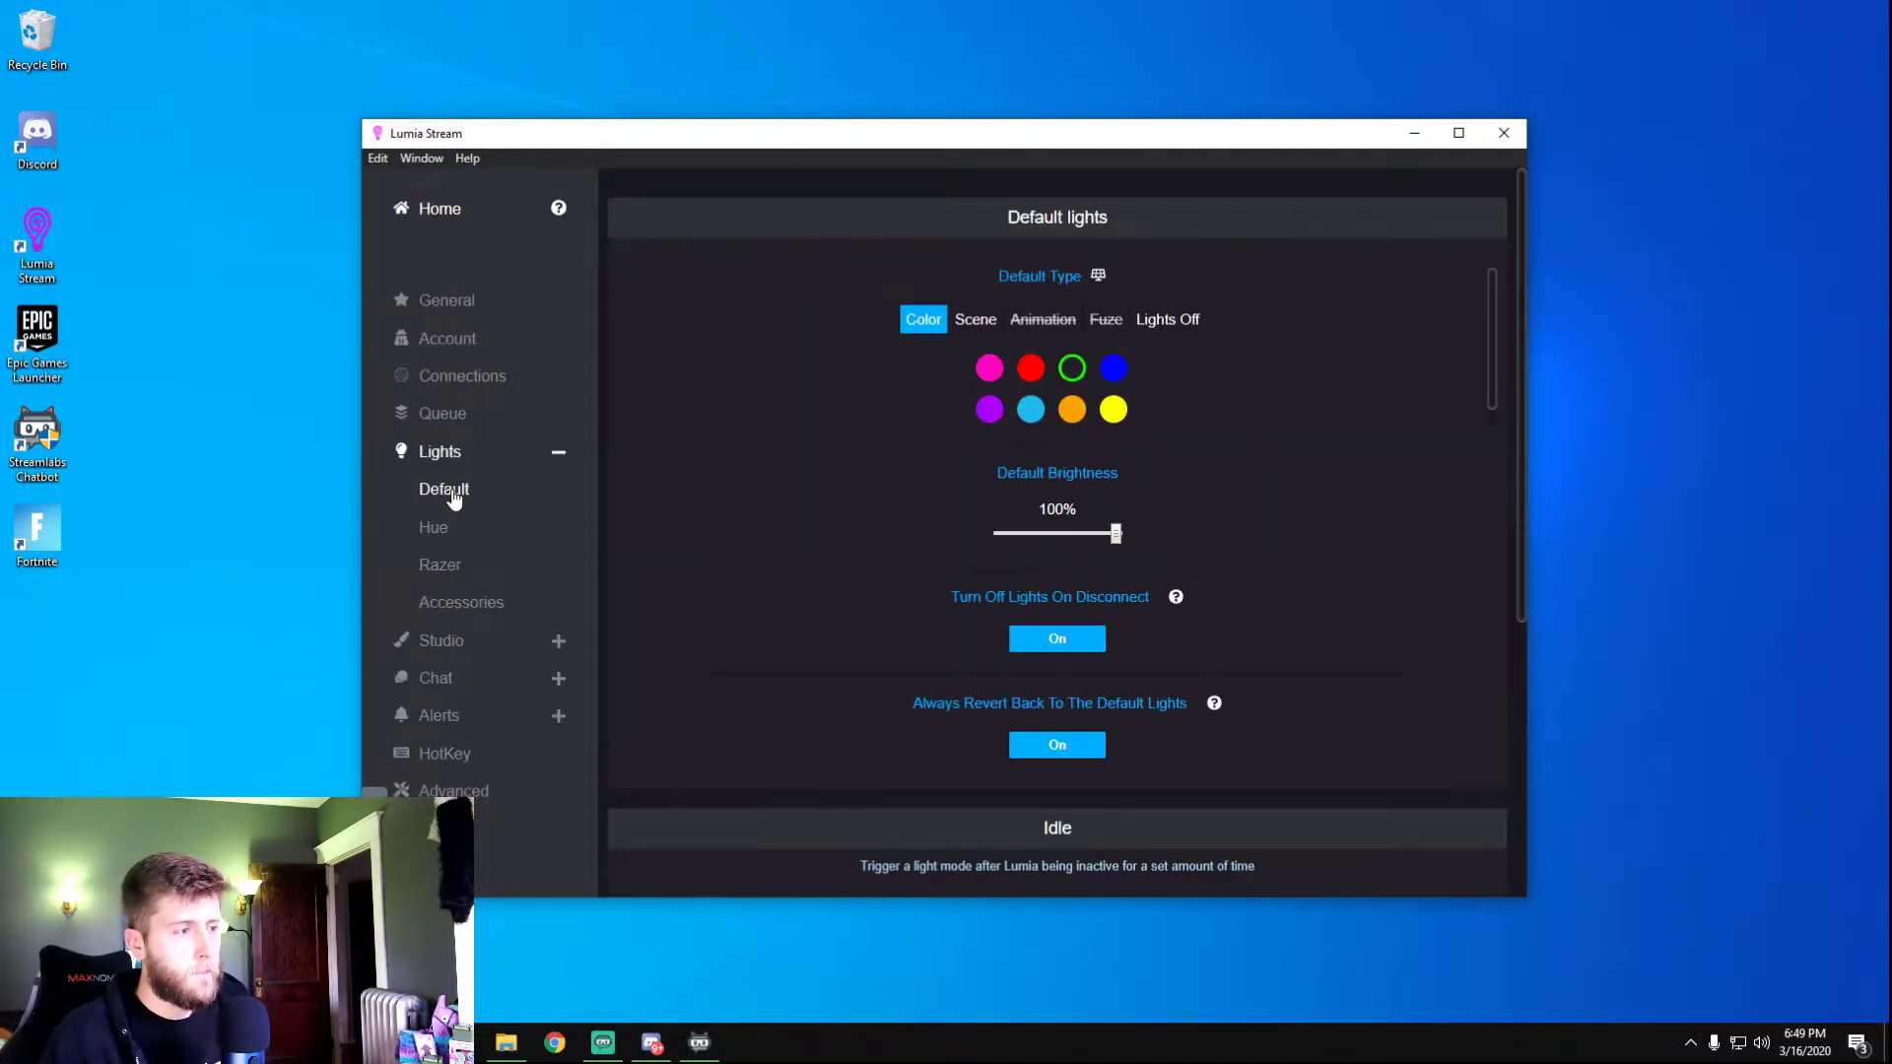
left_click(989, 409)
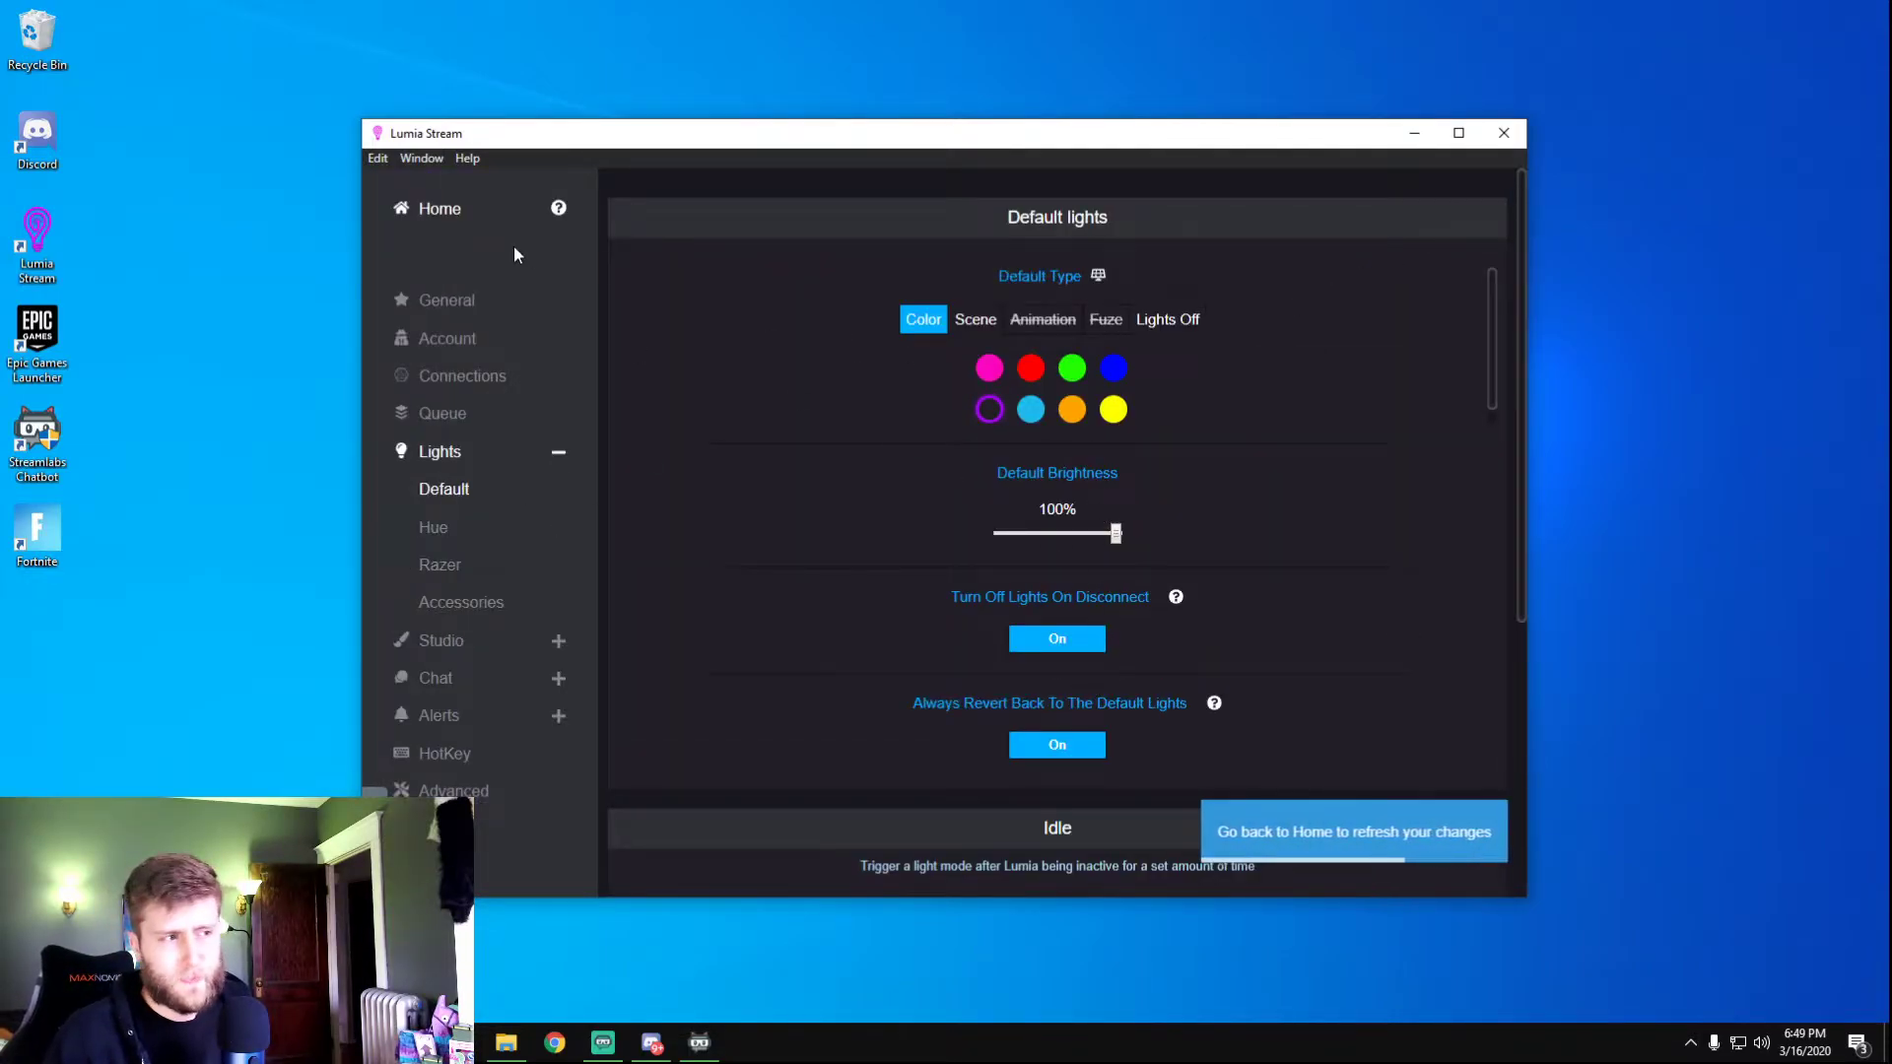
left_click(434, 209)
Check which scenes can serve as the default light type, and restore Color with purple as the default.
left_click(1494, 204)
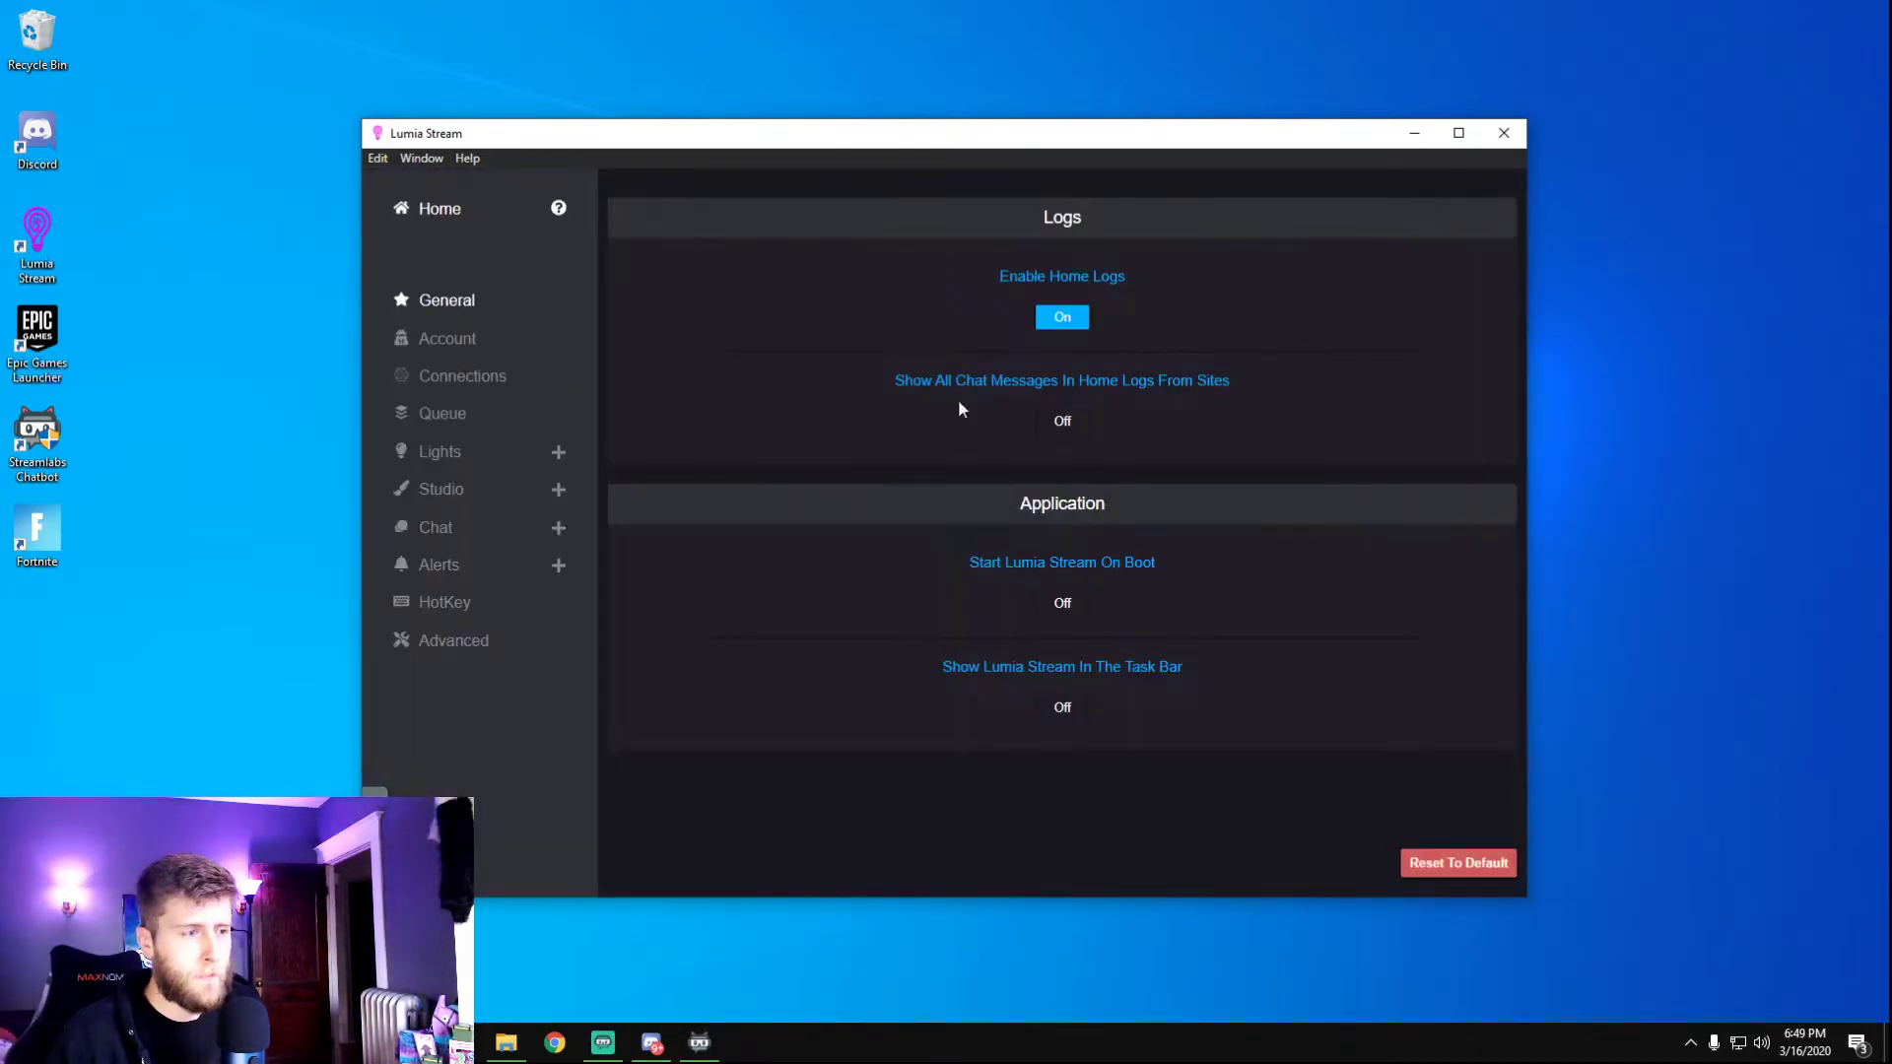
left_click(448, 452)
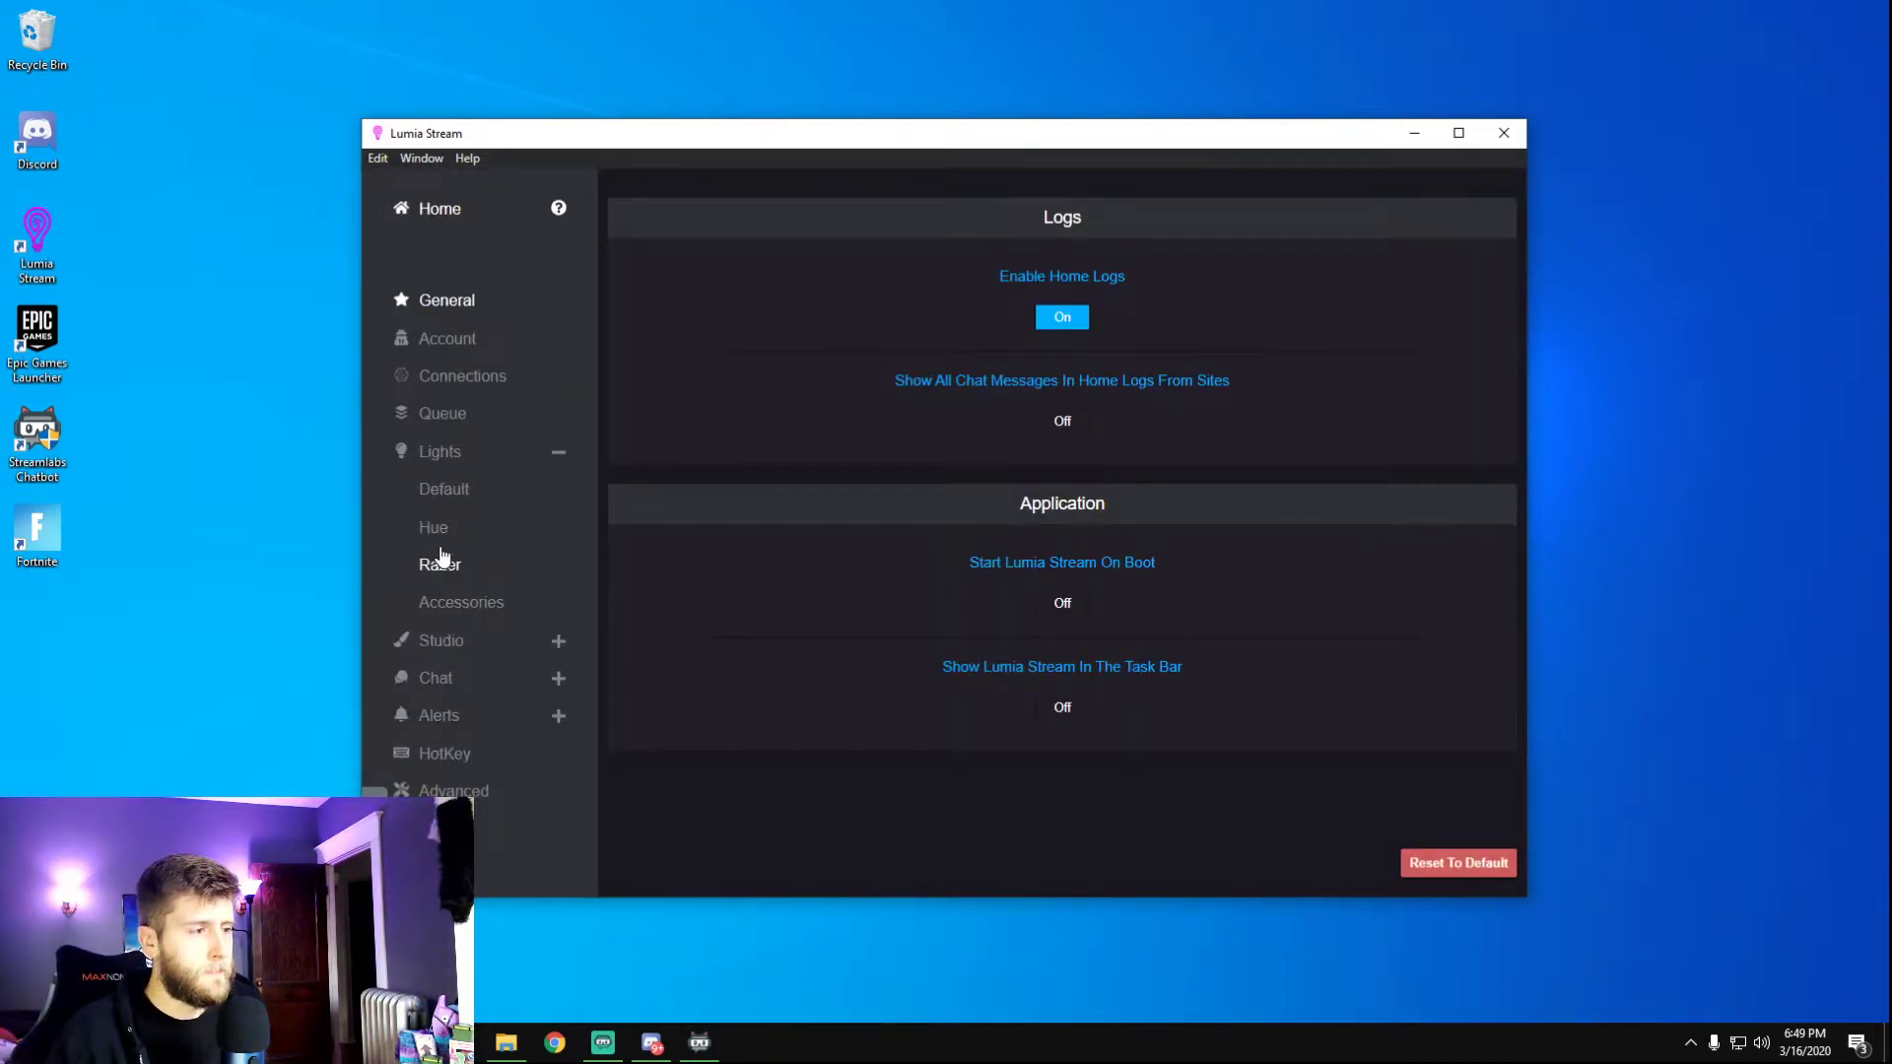
left_click(444, 493)
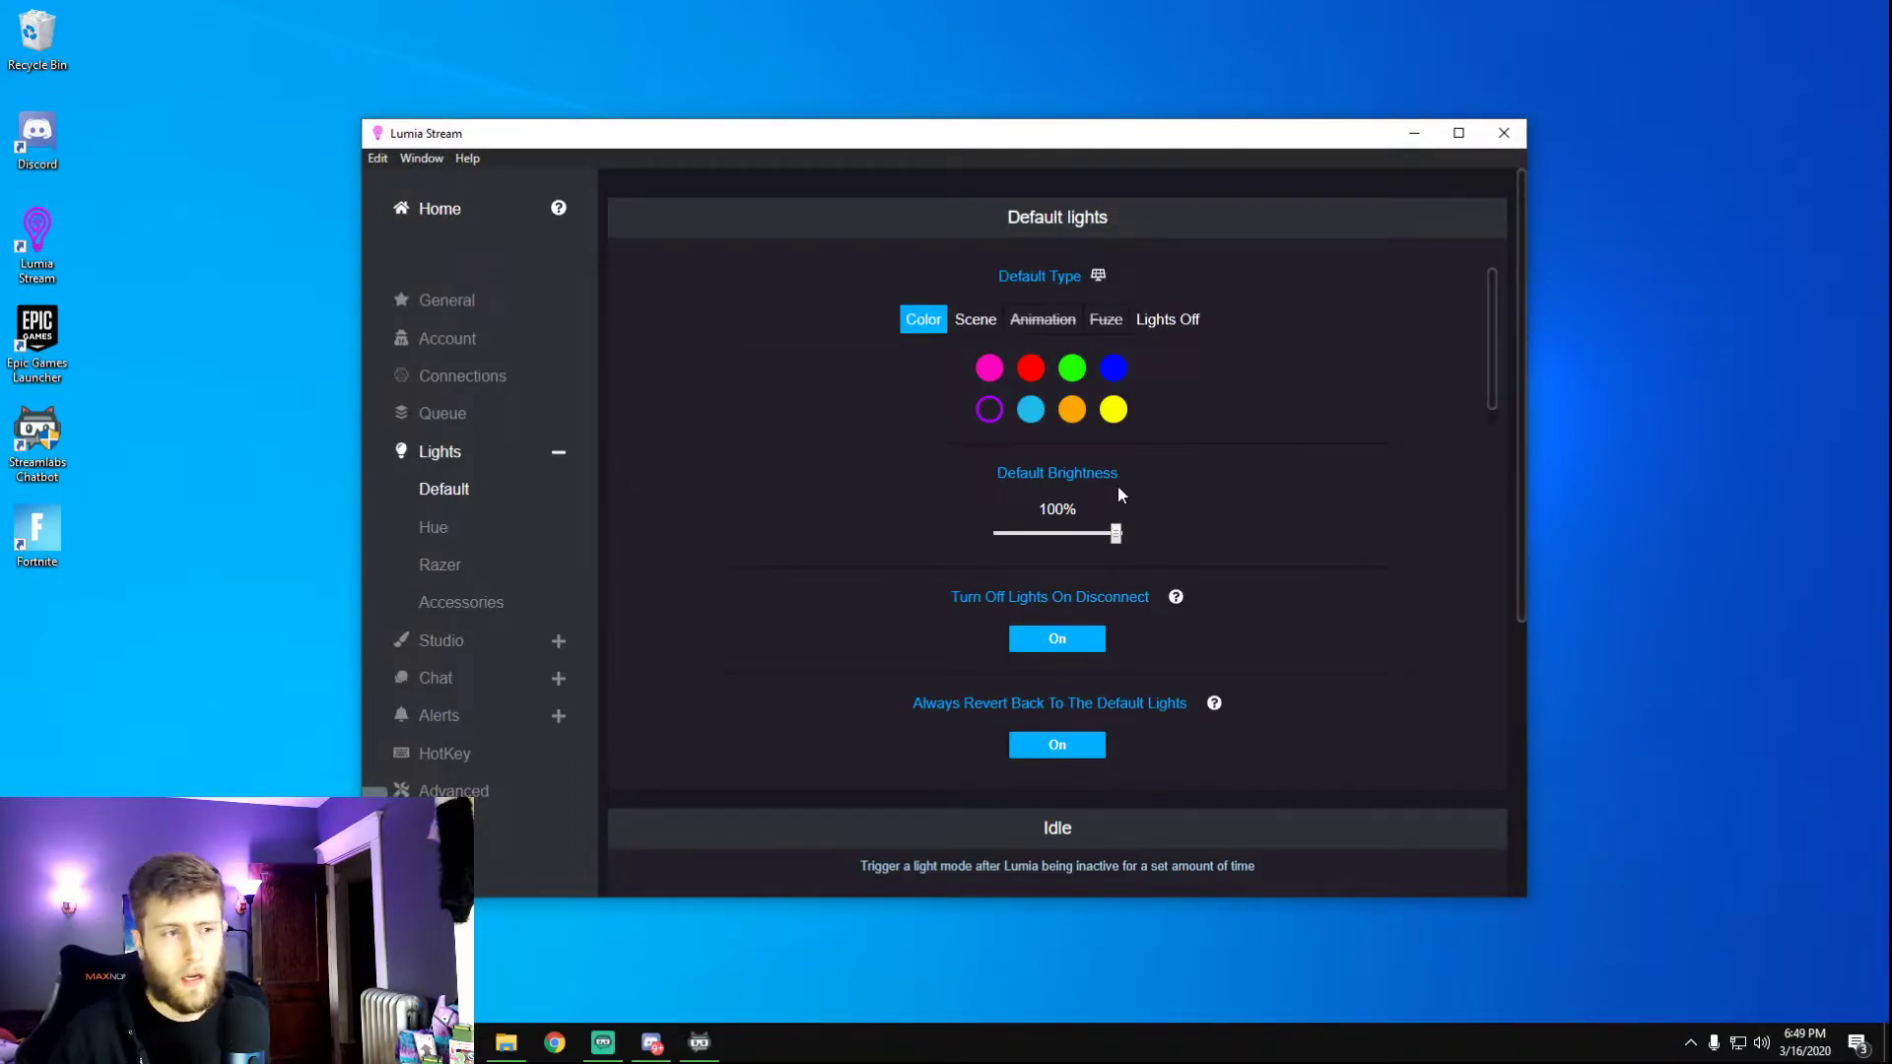
left_click(978, 320)
left_click(1111, 365)
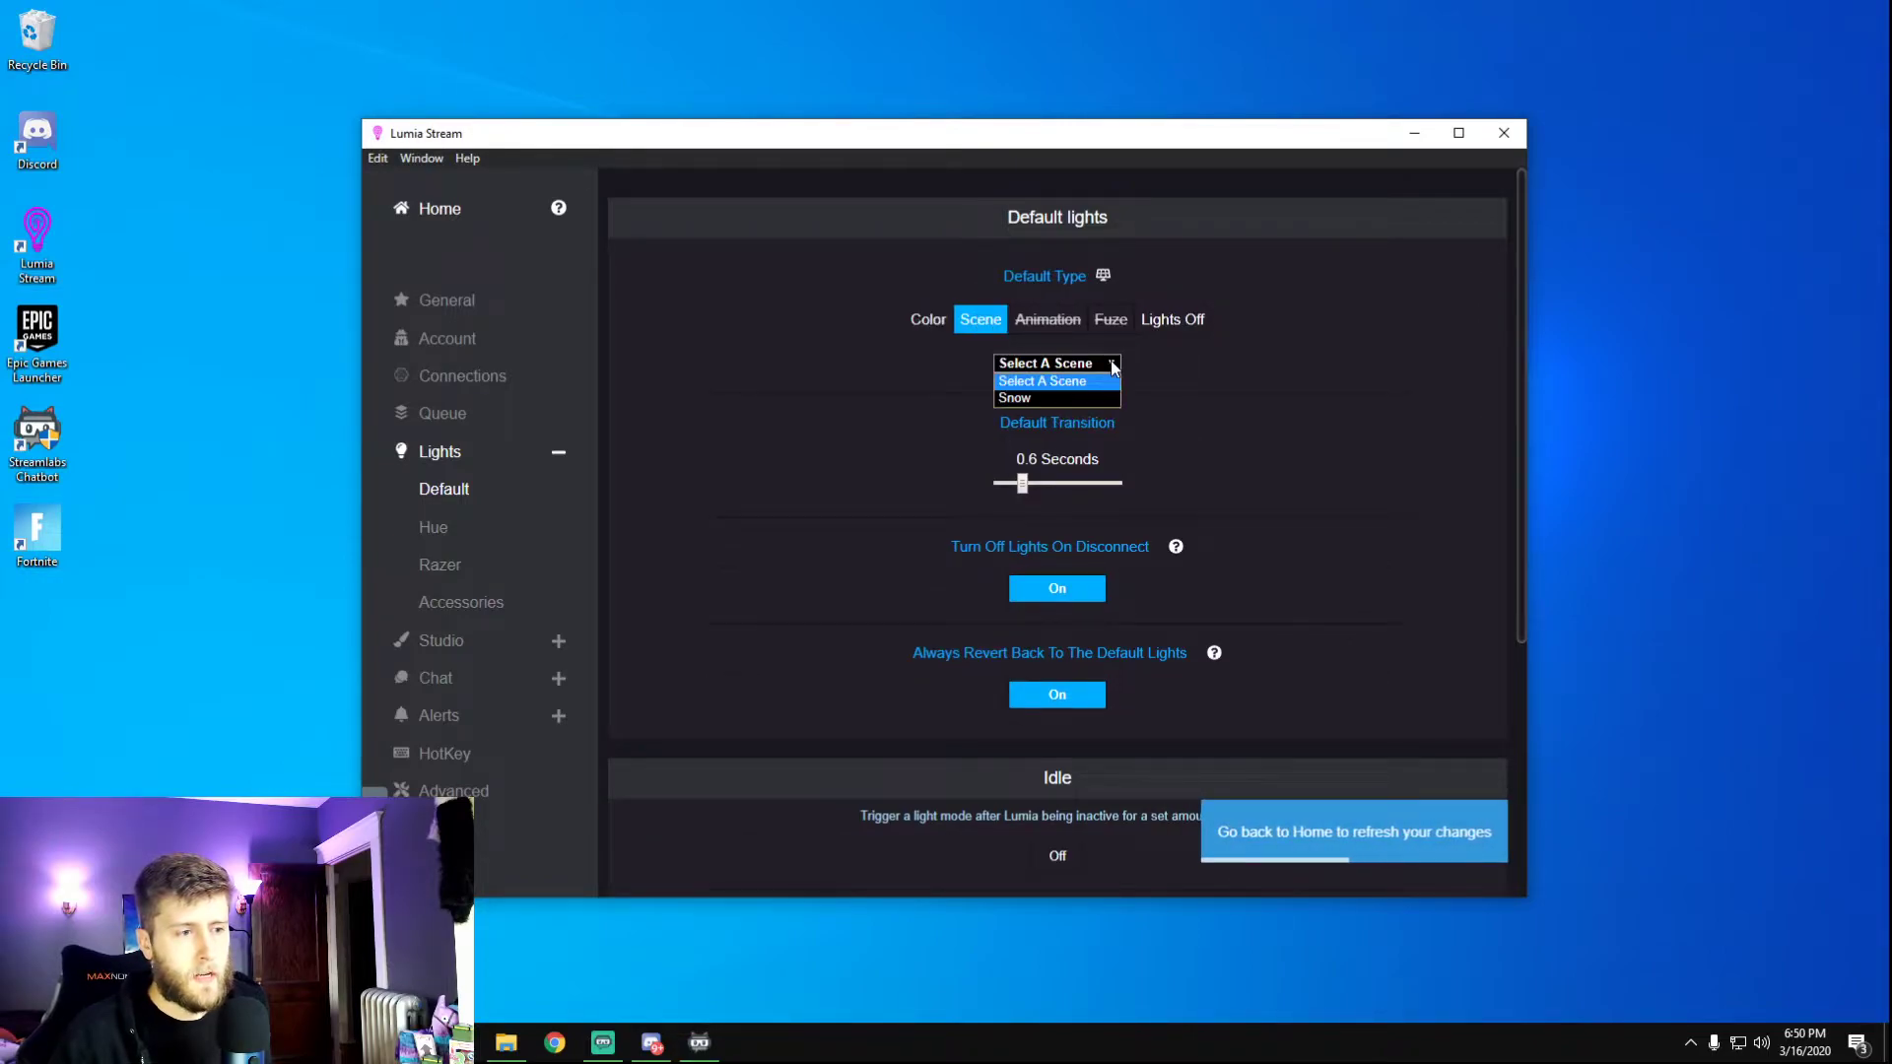
left_click(1089, 382)
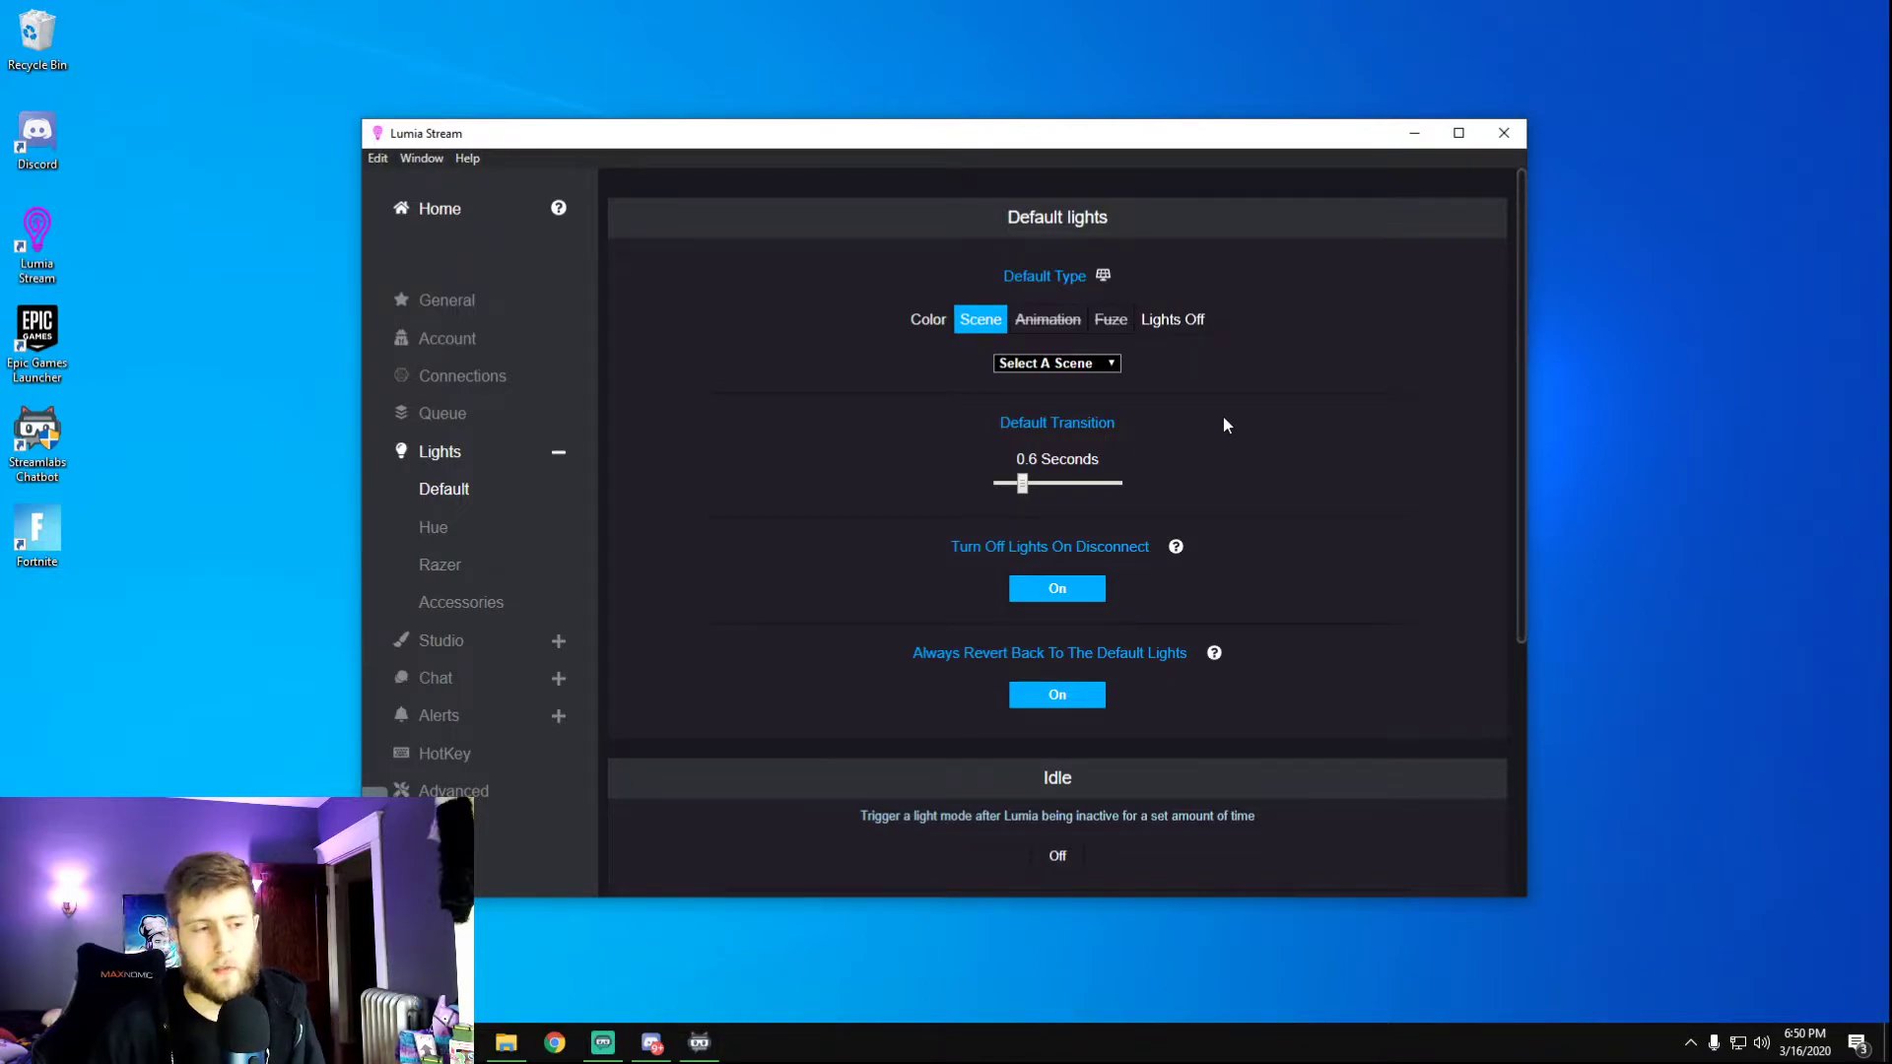
left_click(927, 321)
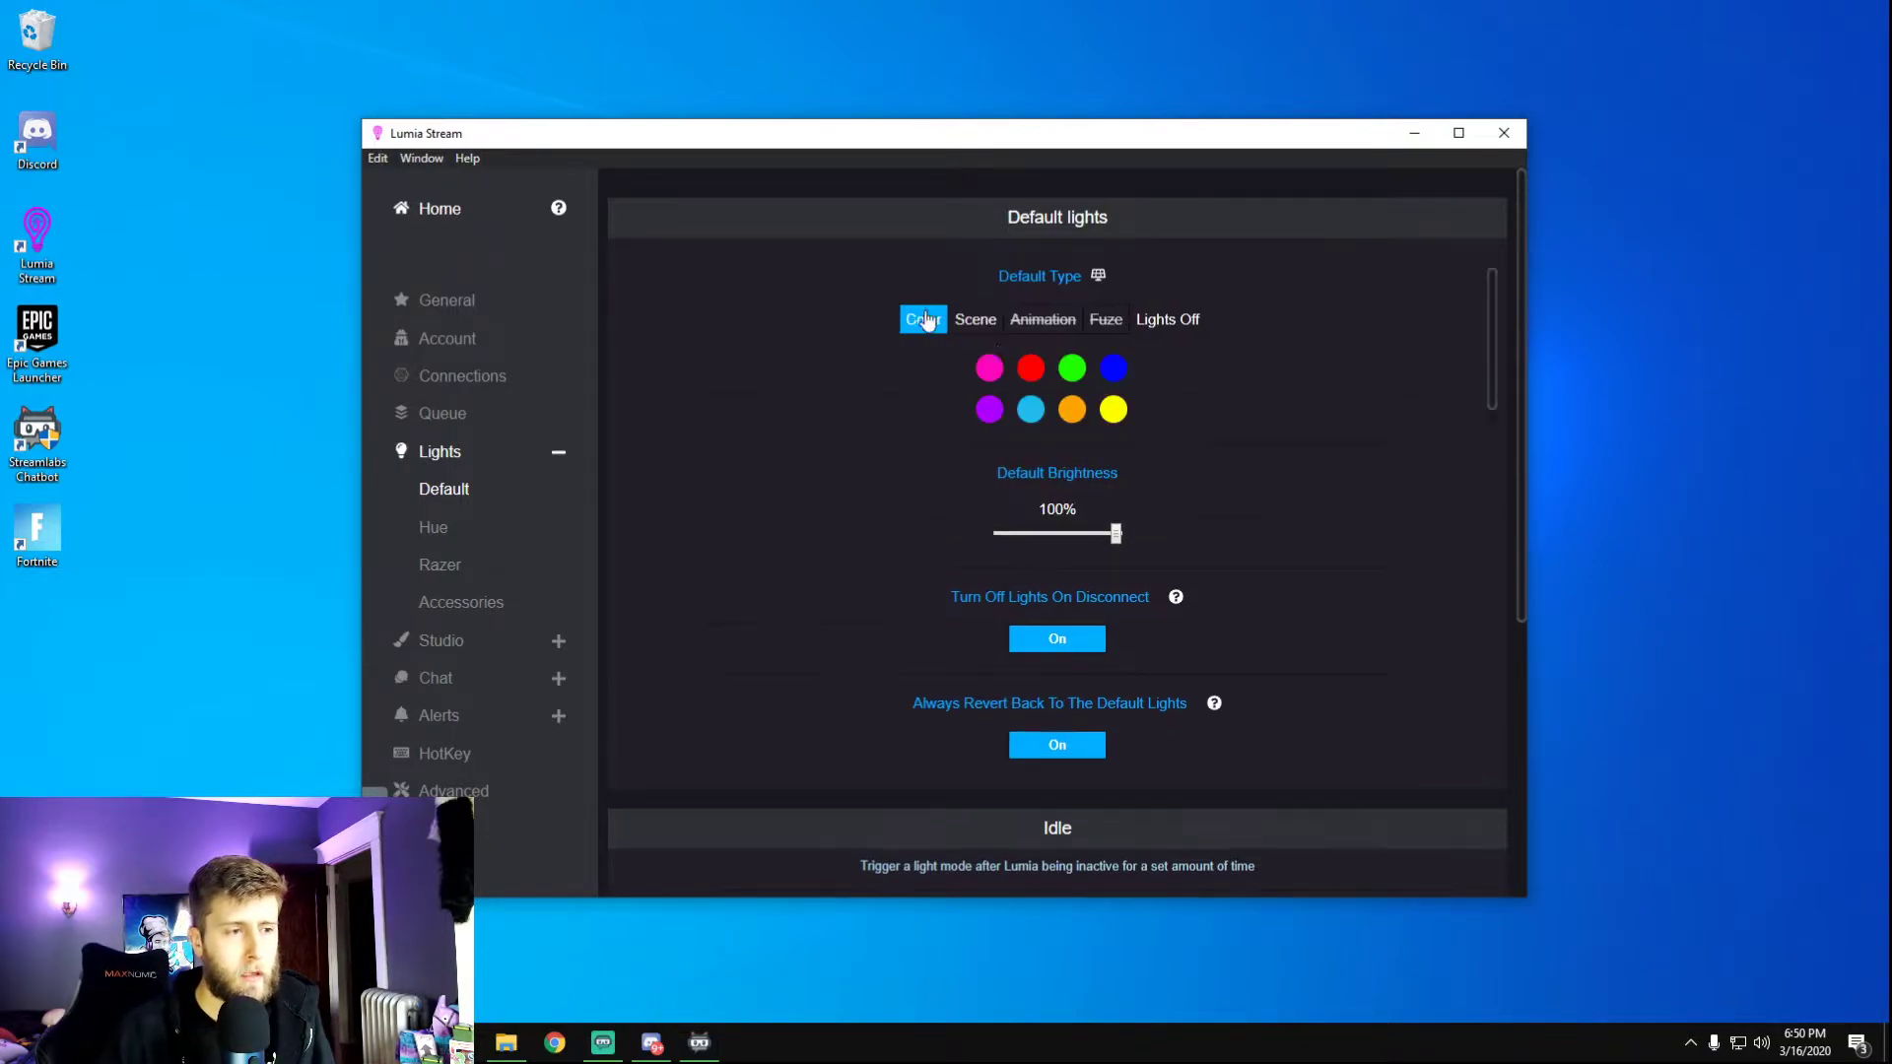
left_click(986, 412)
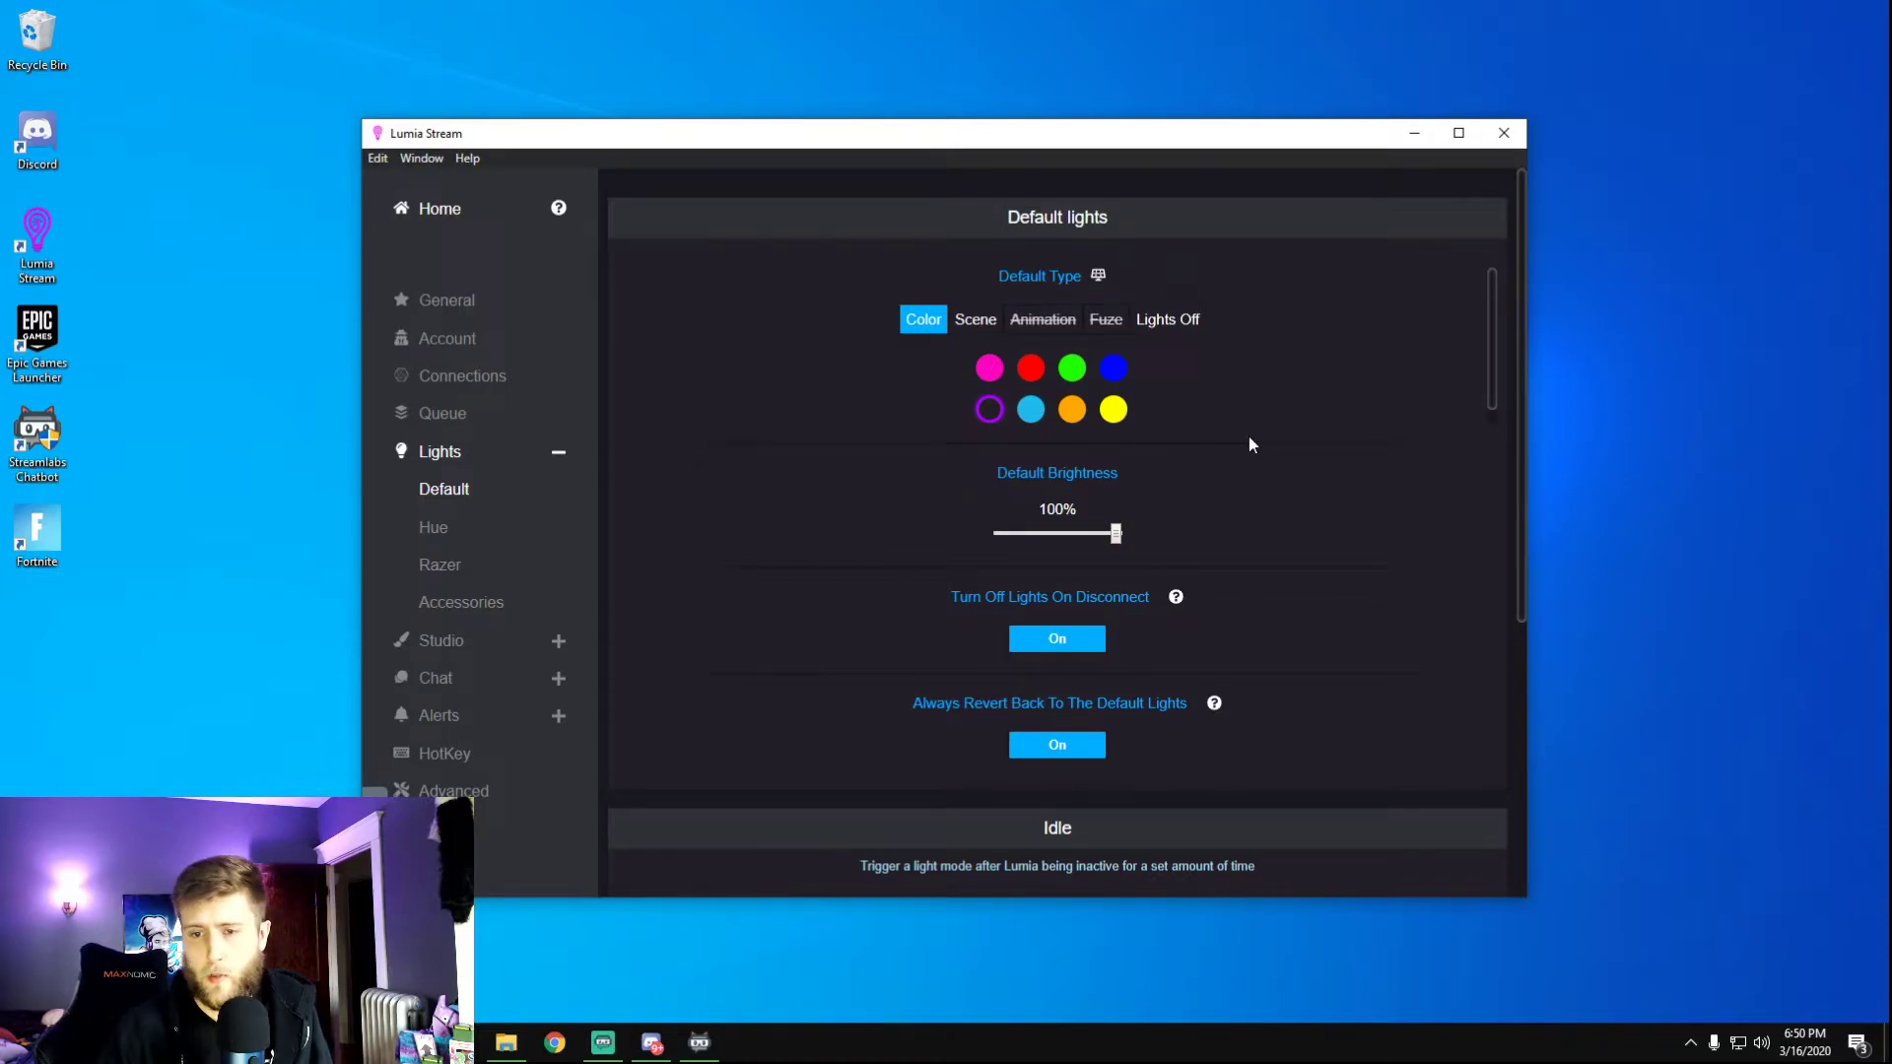
Look through the idle options for the default lights and the Hue, Razer and accessory light settings.
scroll(1250, 457, "down", 2)
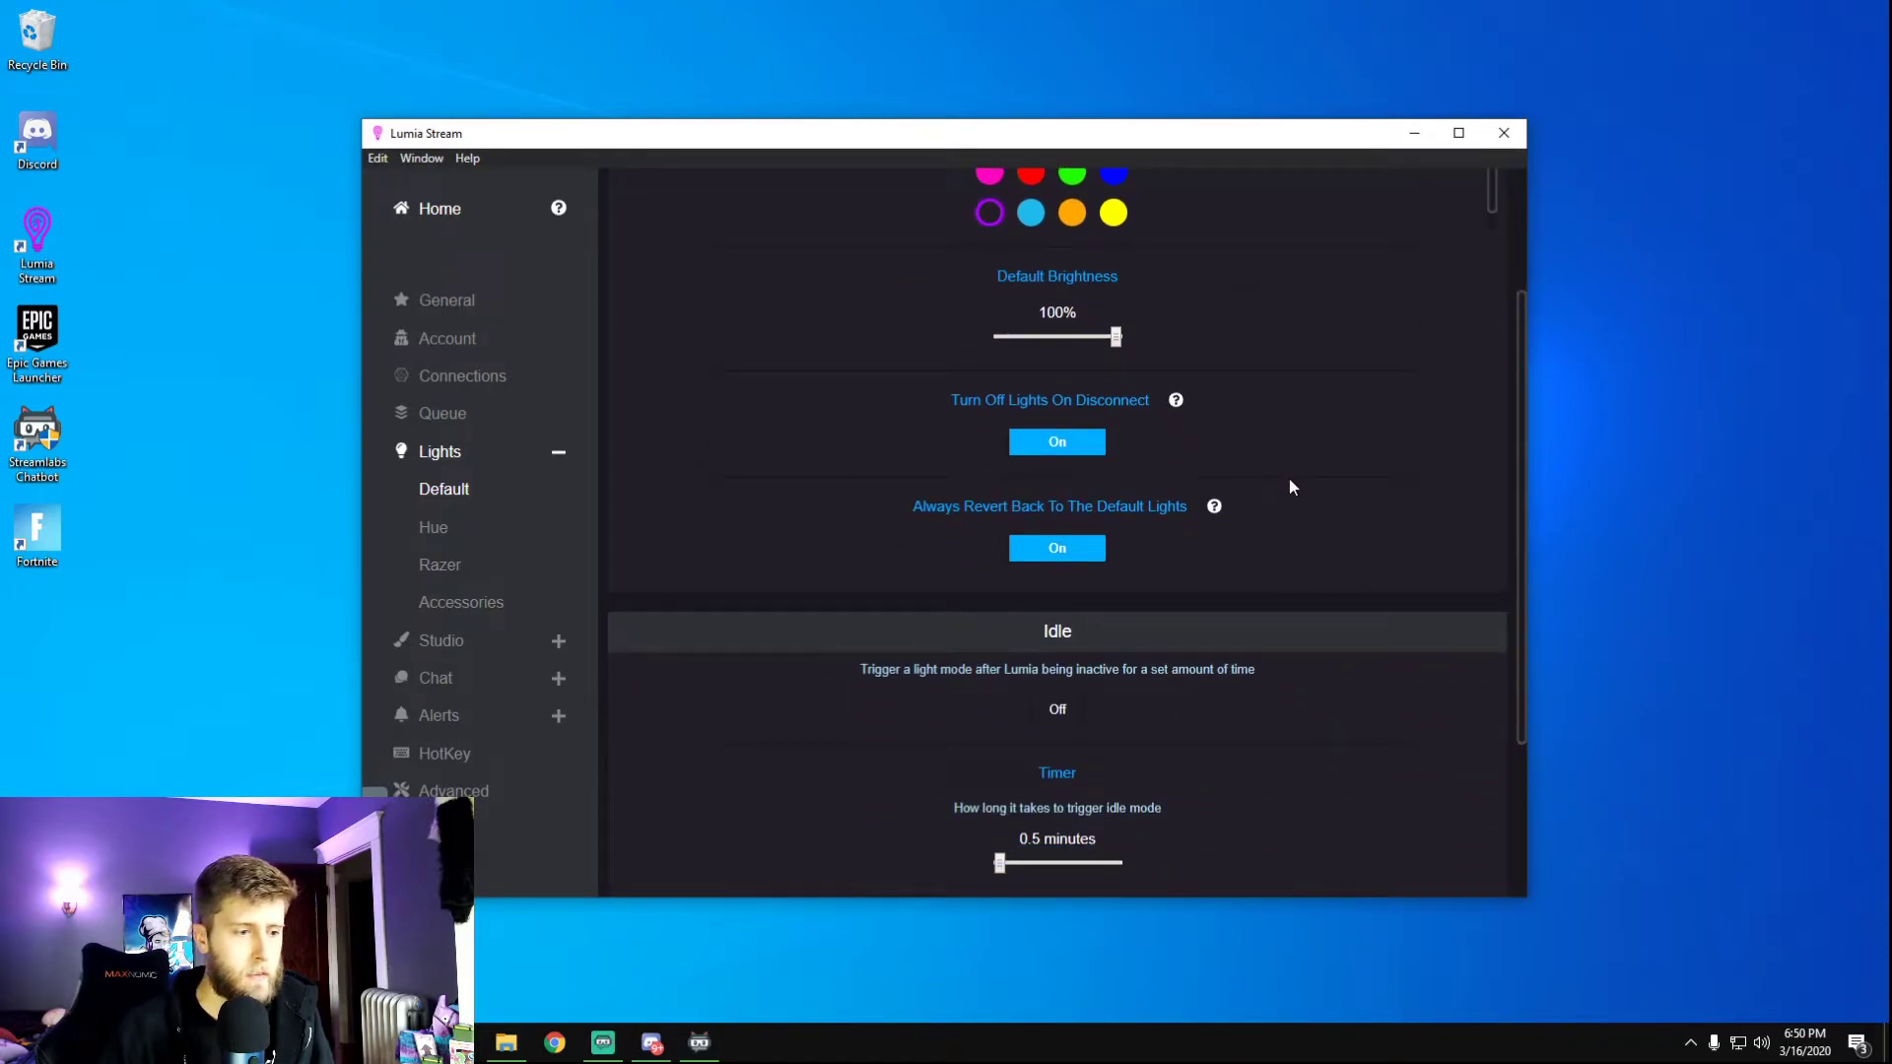
scroll(1289, 479, "down", 1)
scroll(1289, 479, "down", 2)
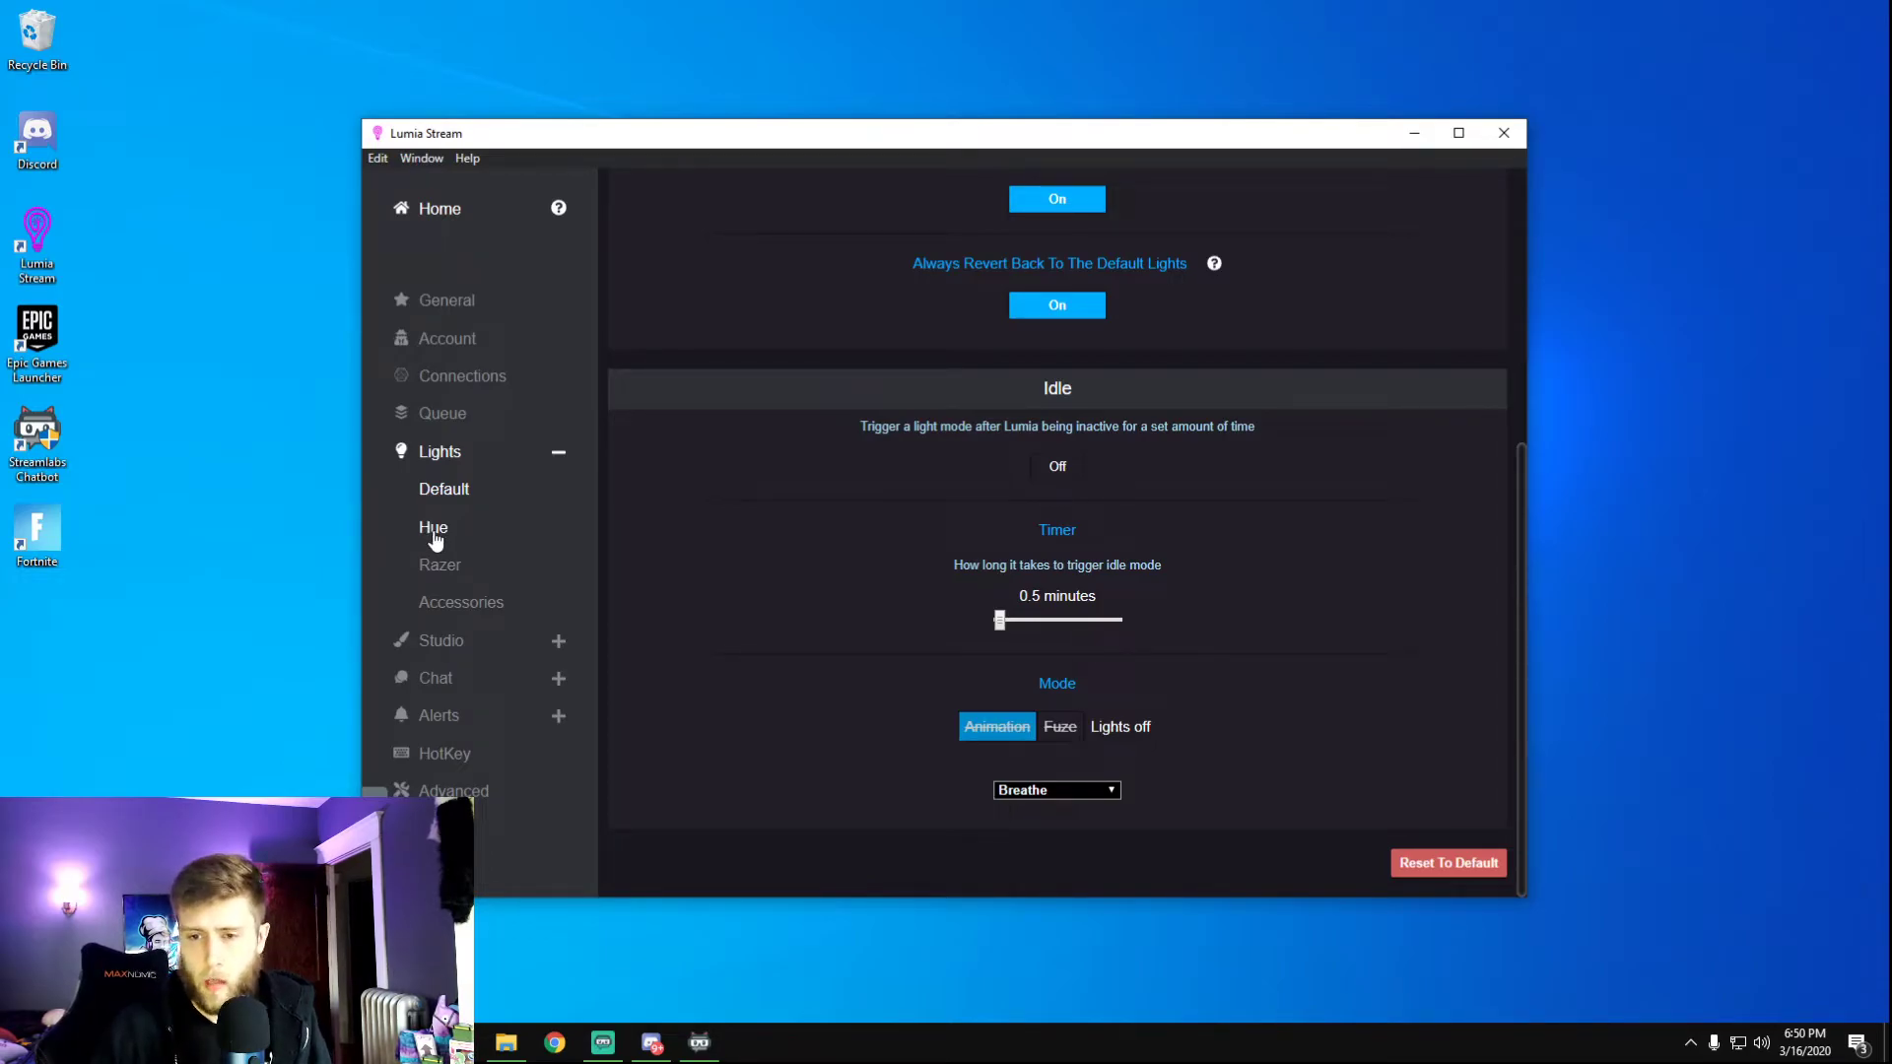
left_click(437, 539)
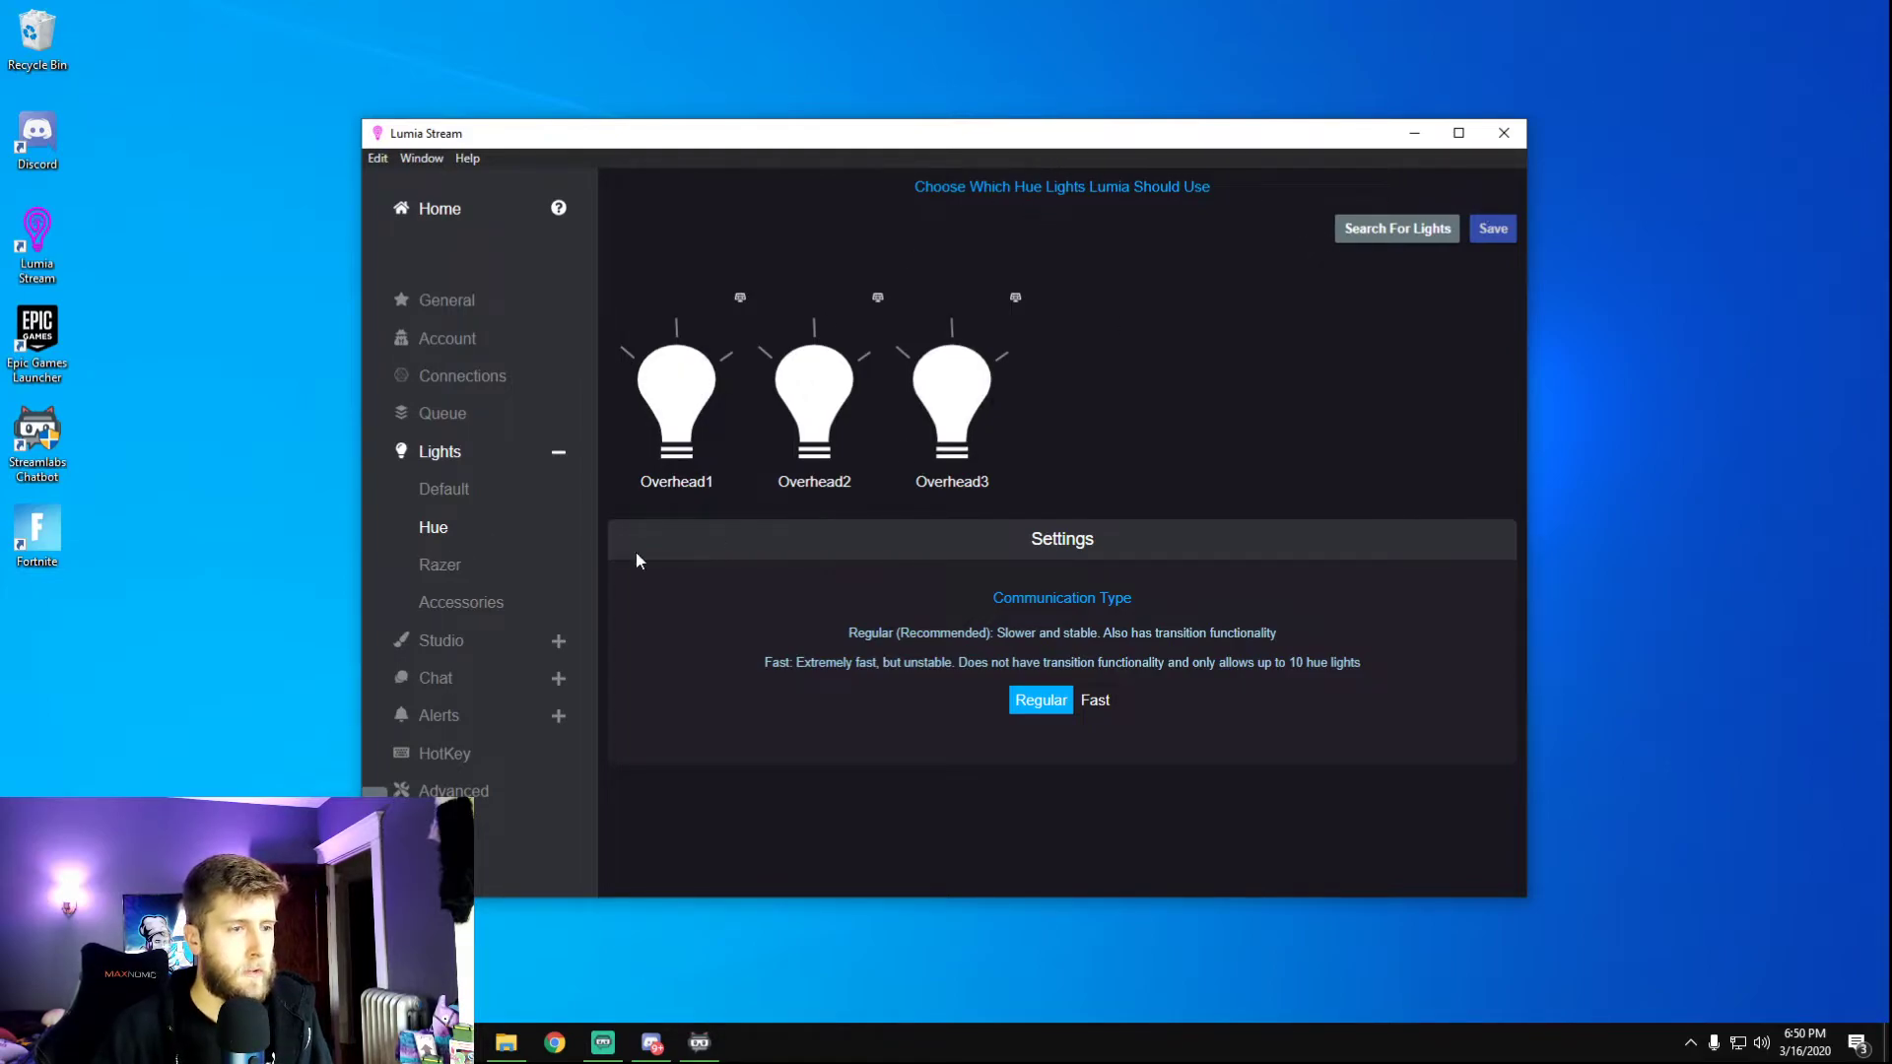
left_click(443, 571)
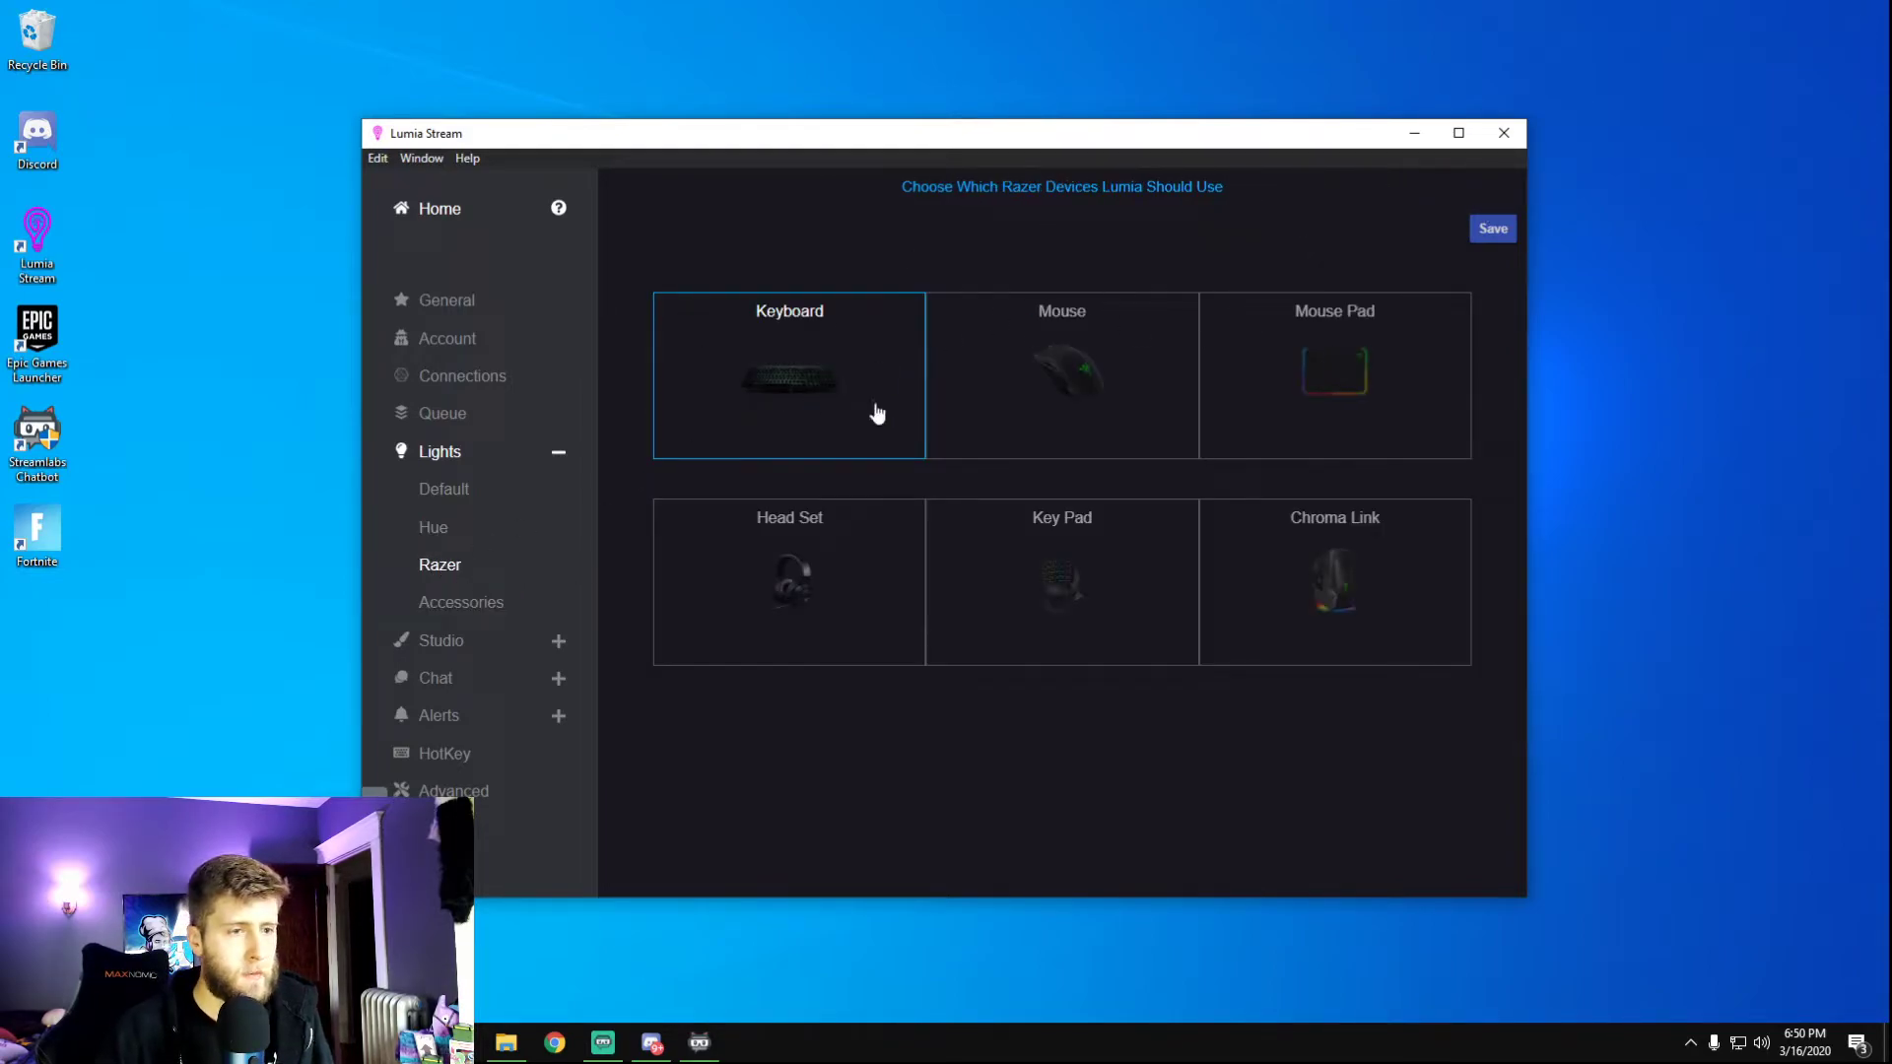
left_click(461, 606)
View the scenes and the reactions in the Studio settings.
left_click(459, 645)
left_click(452, 680)
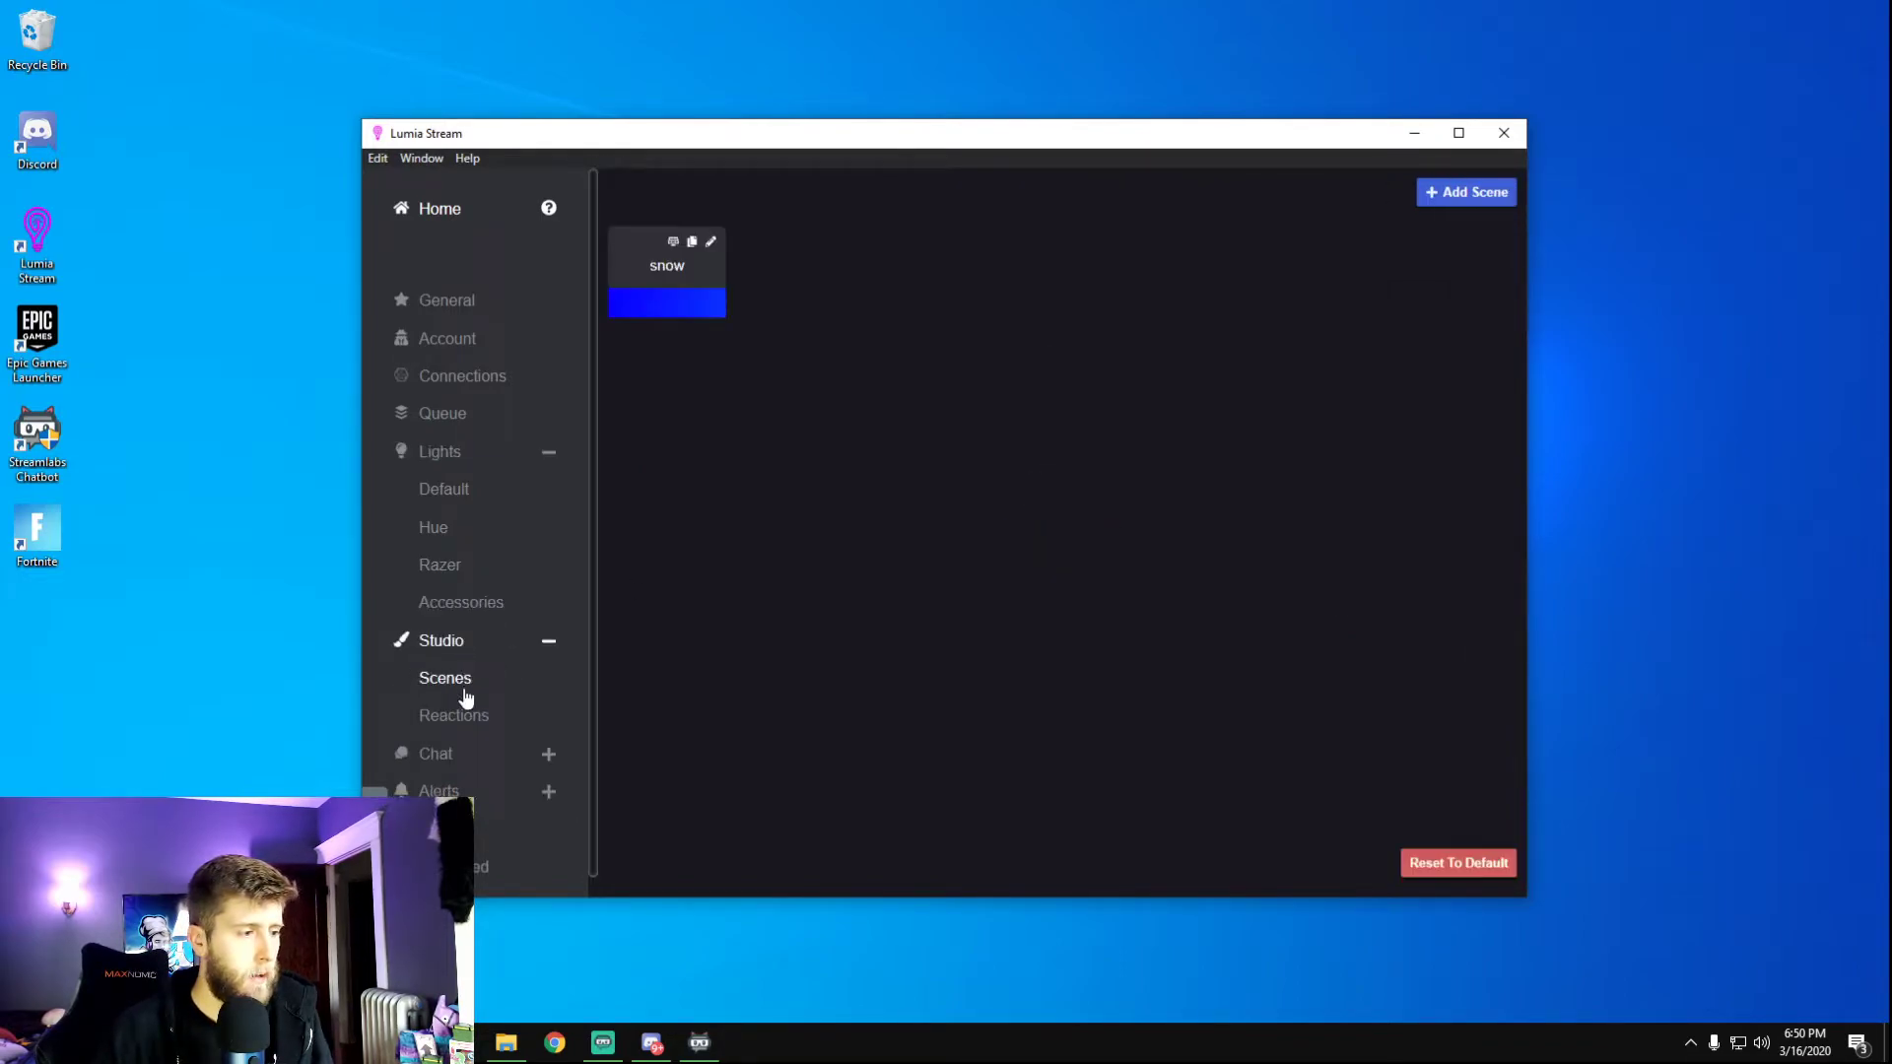
left_click(465, 716)
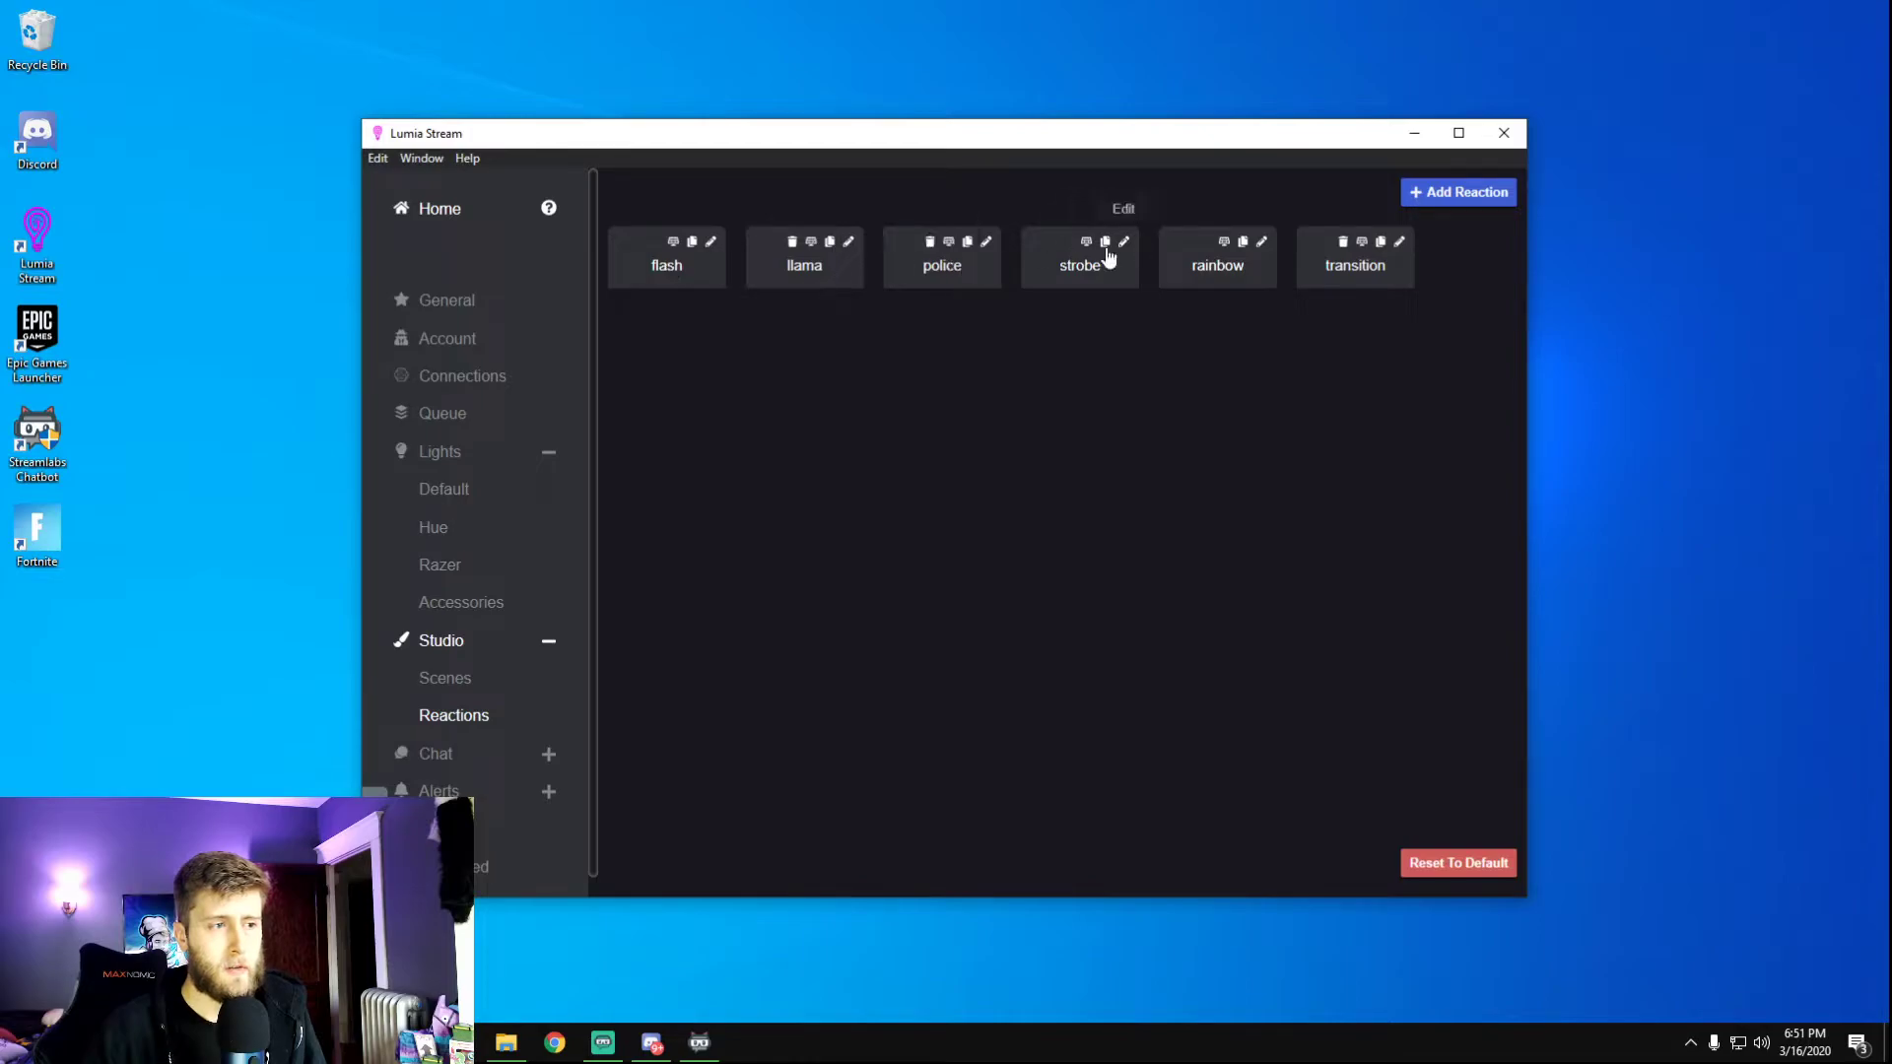
Add a reaction named test with a single red Color slot at 100% brightness, and test it on the lights.
left_click(1450, 197)
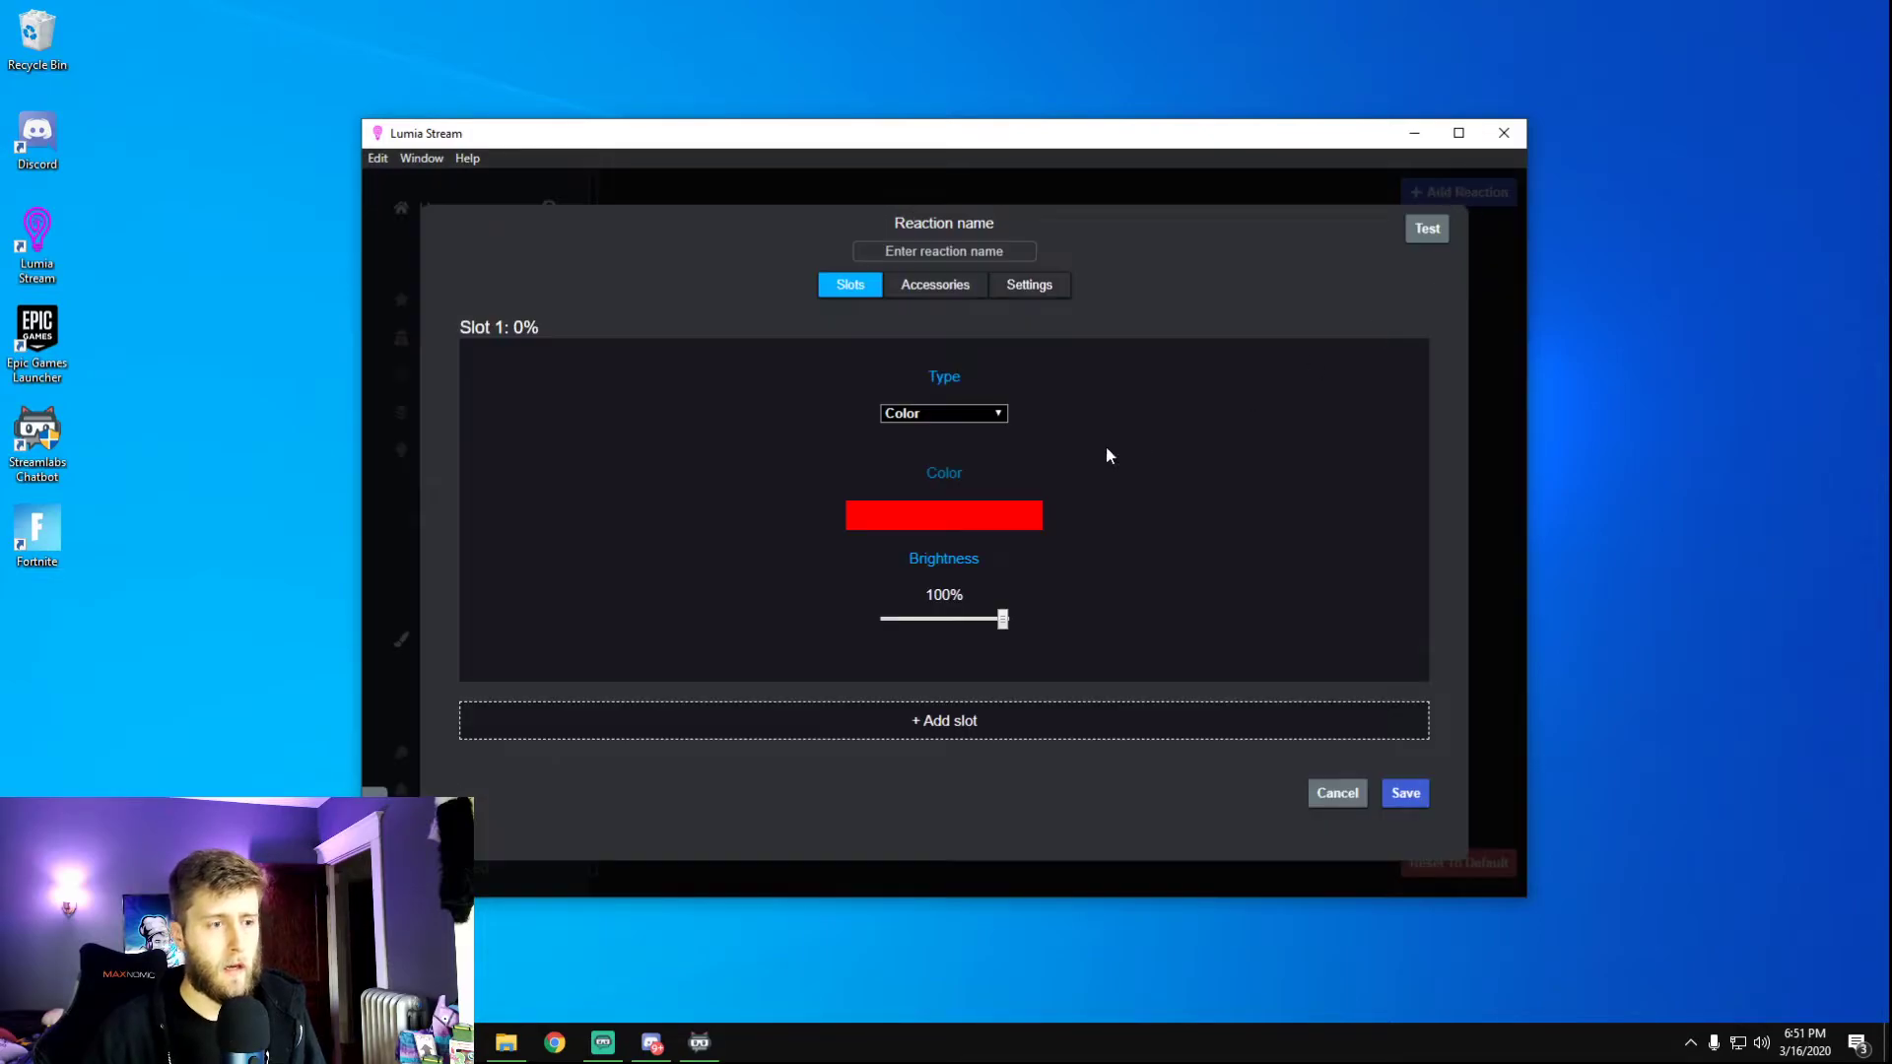
left_click(944, 252)
type("test")
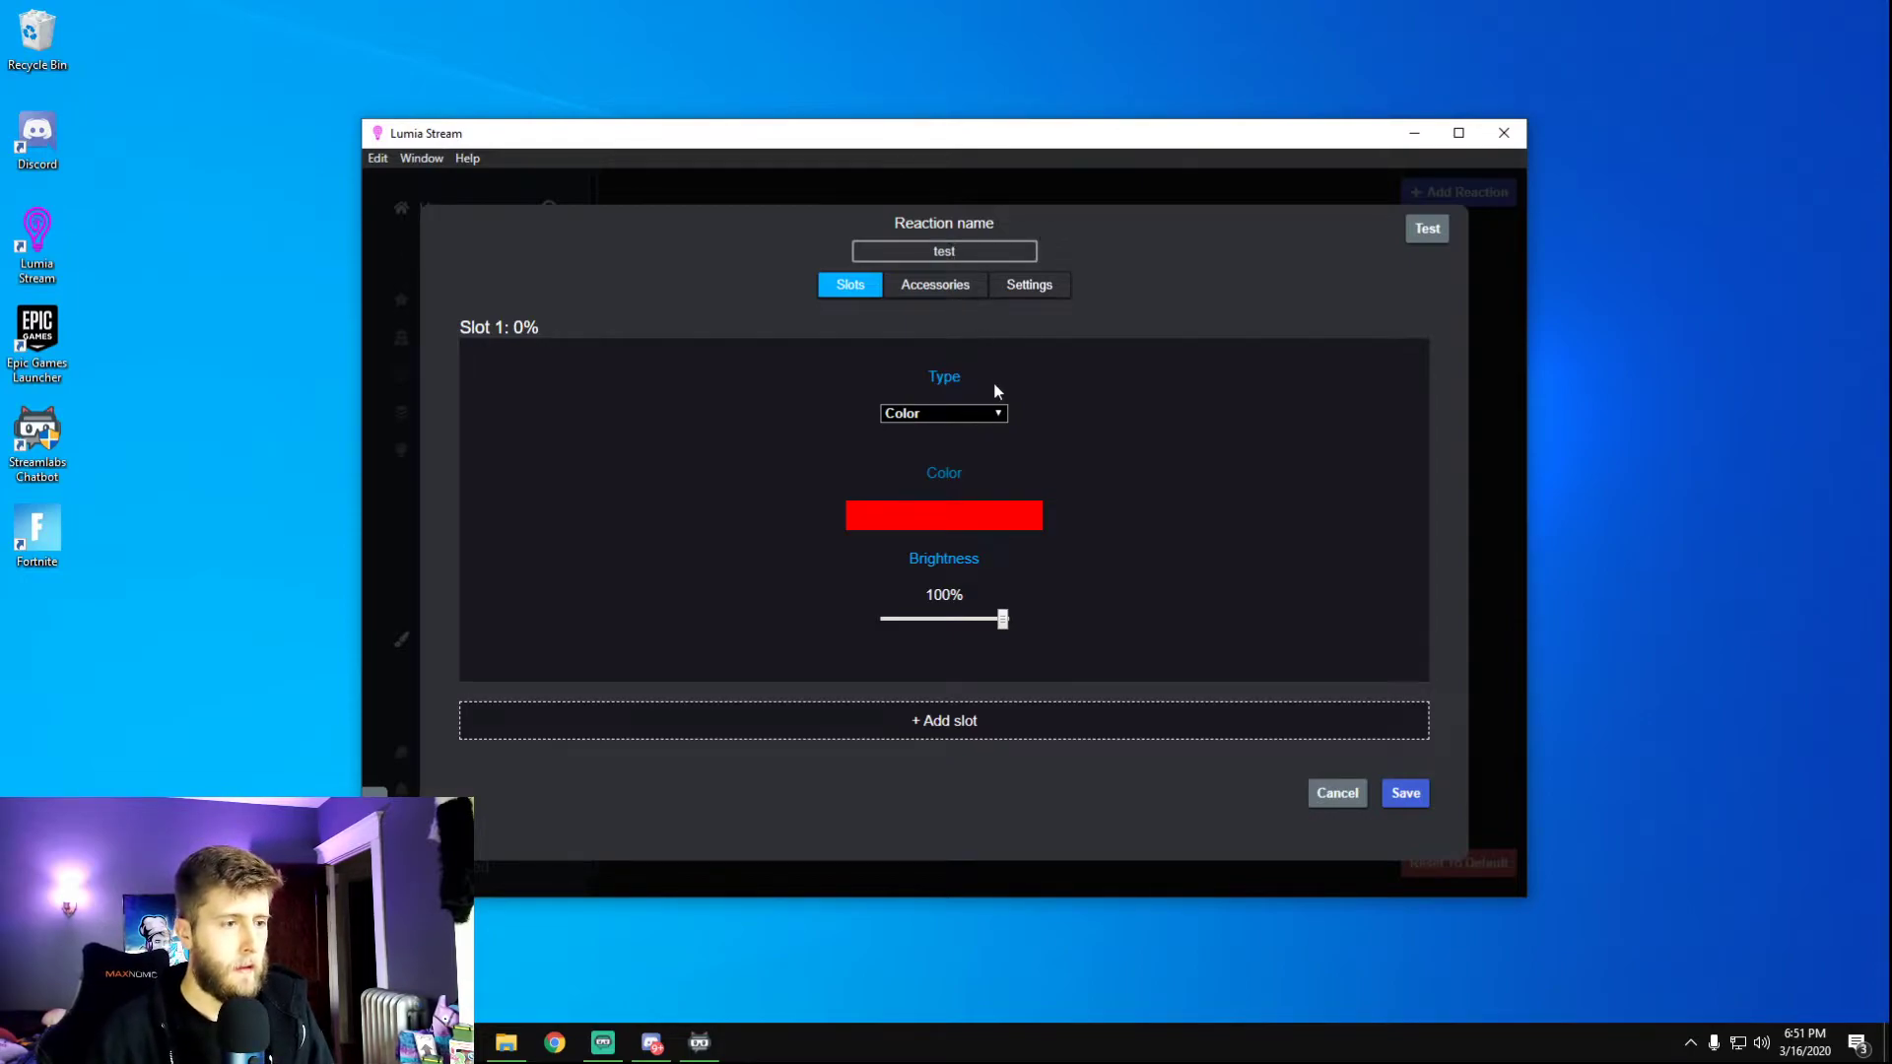
left_click(997, 415)
left_click(998, 418)
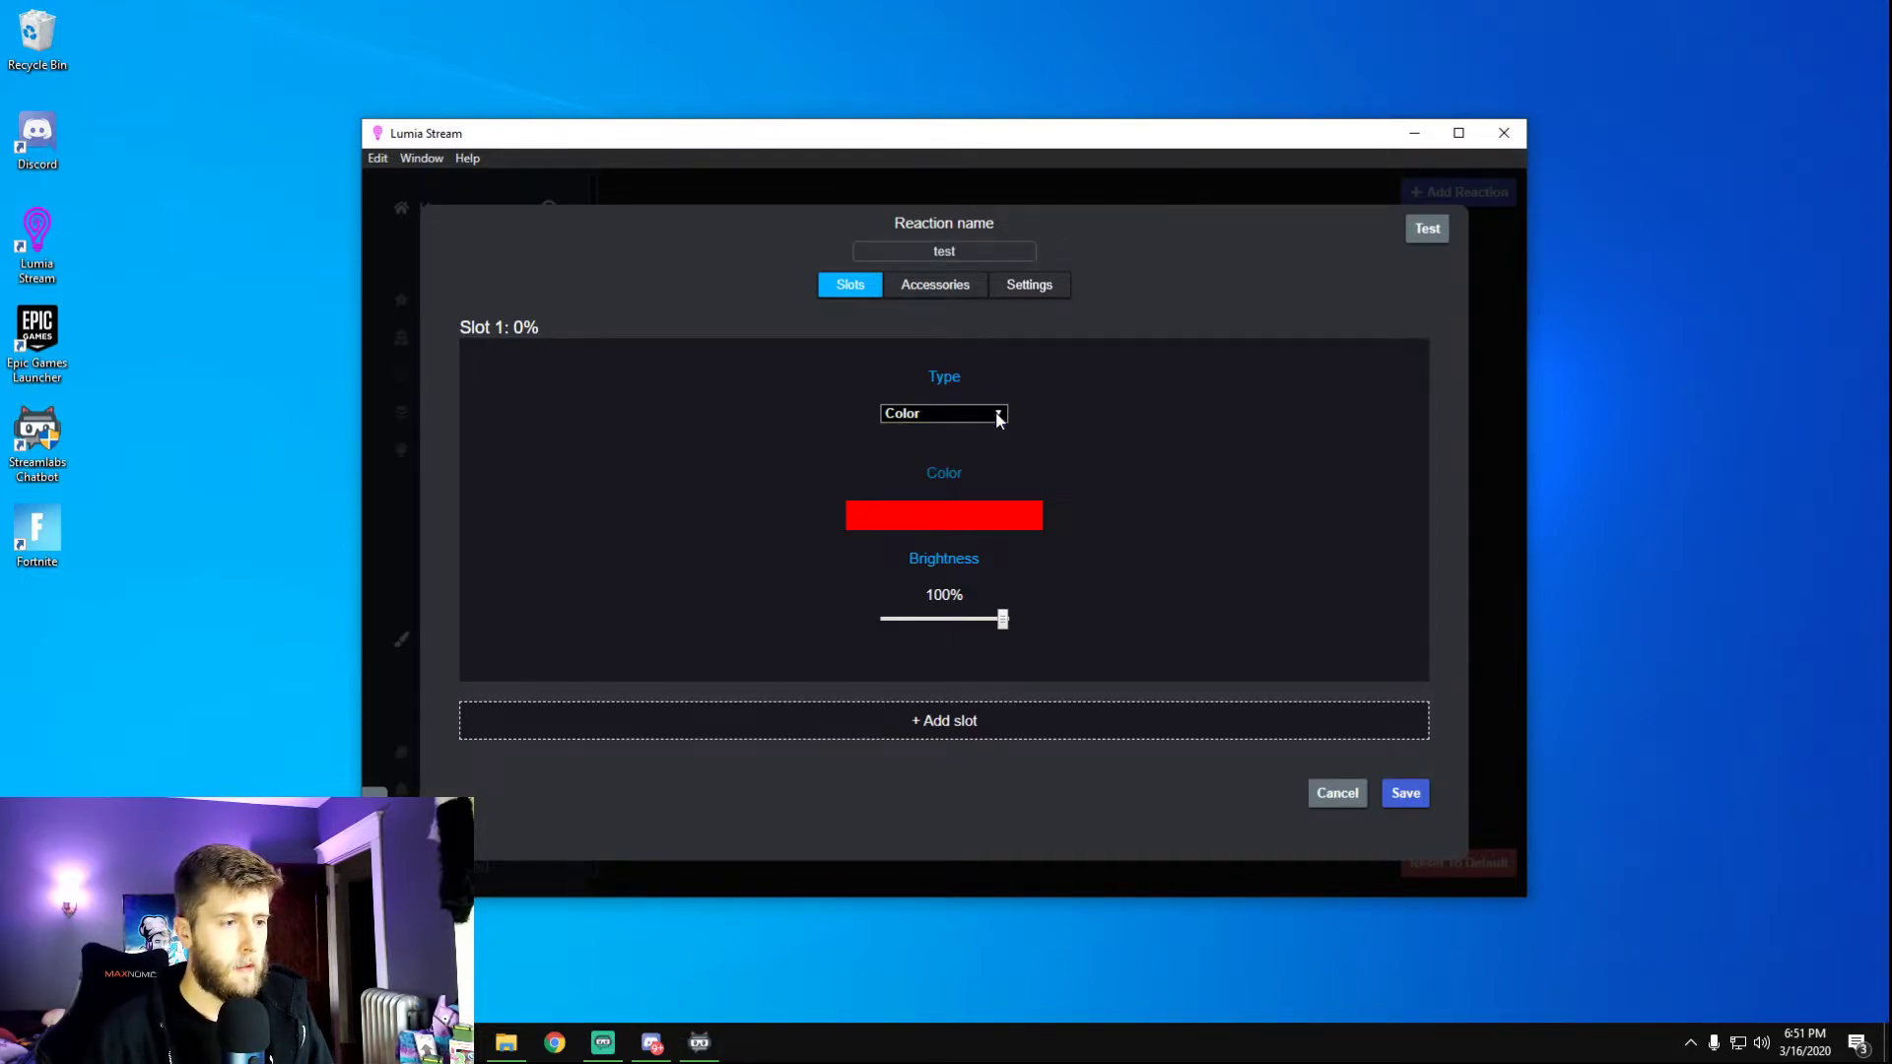
left_click(998, 418)
left_click(998, 418)
left_click(984, 413)
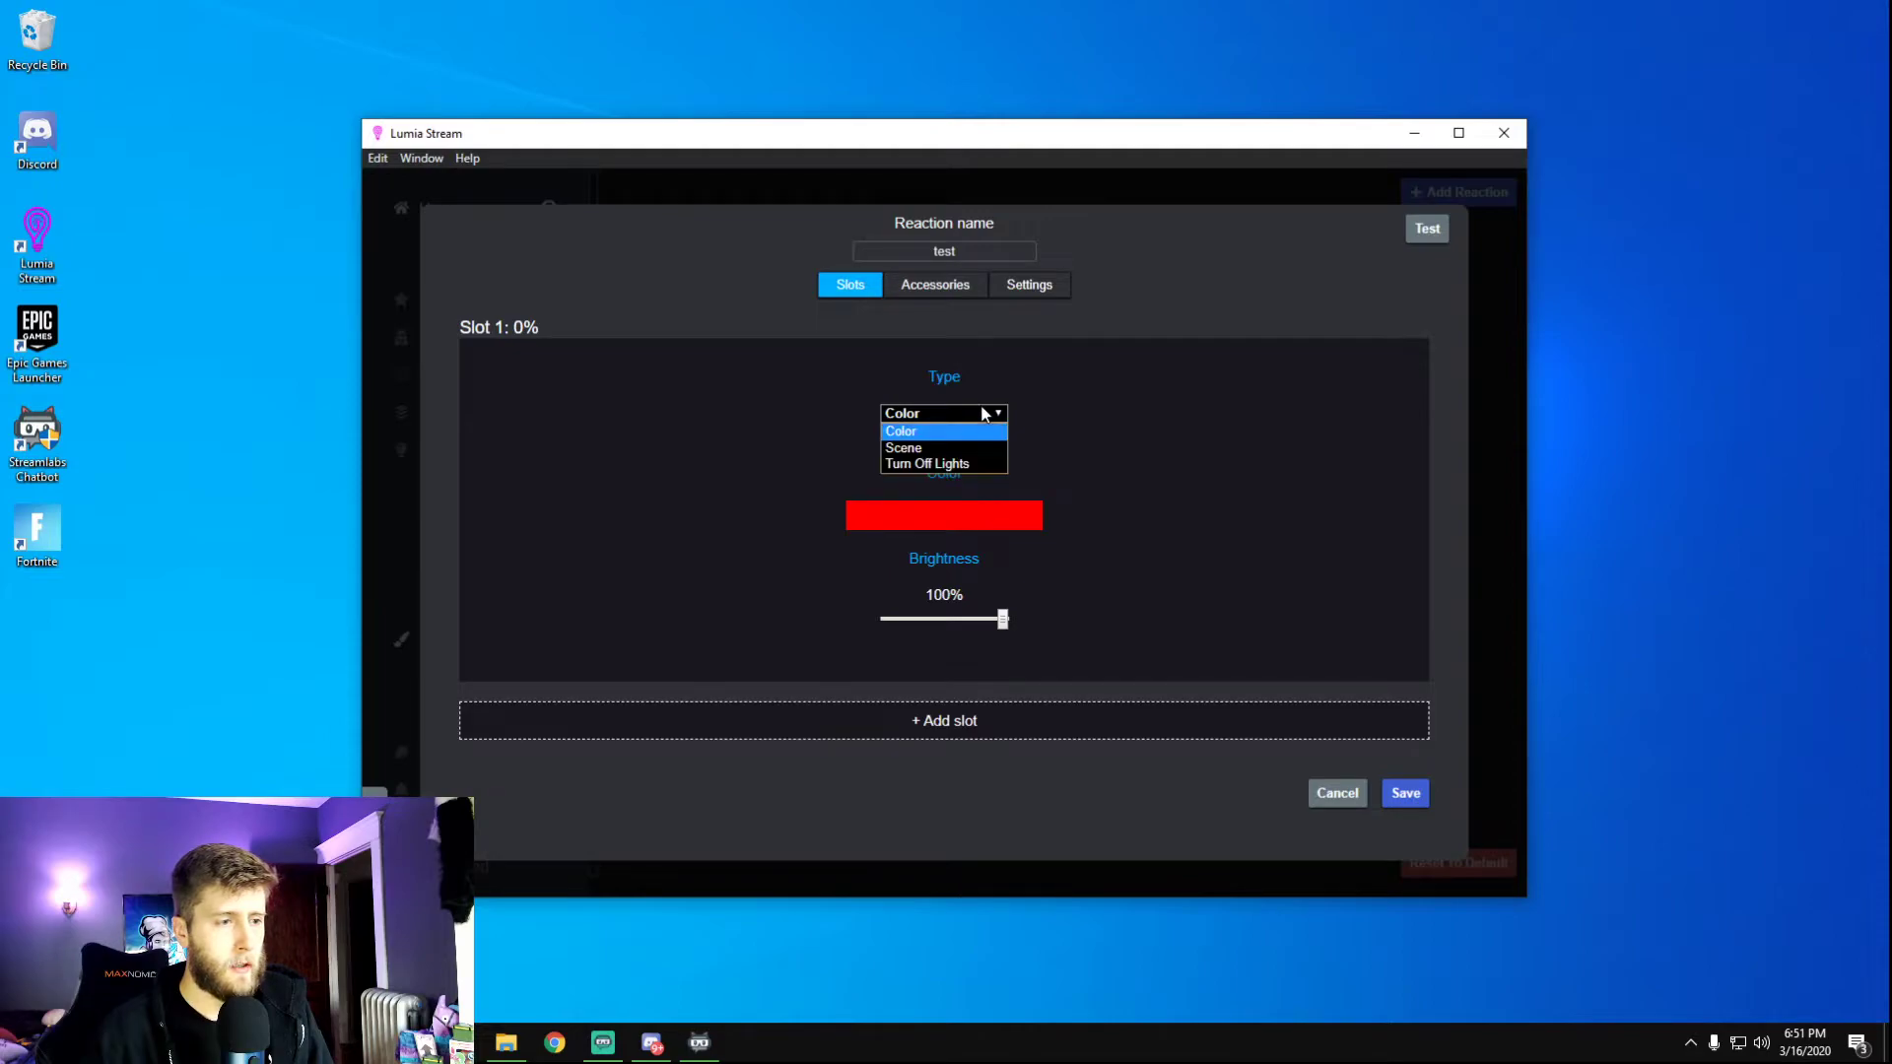
left_click(978, 430)
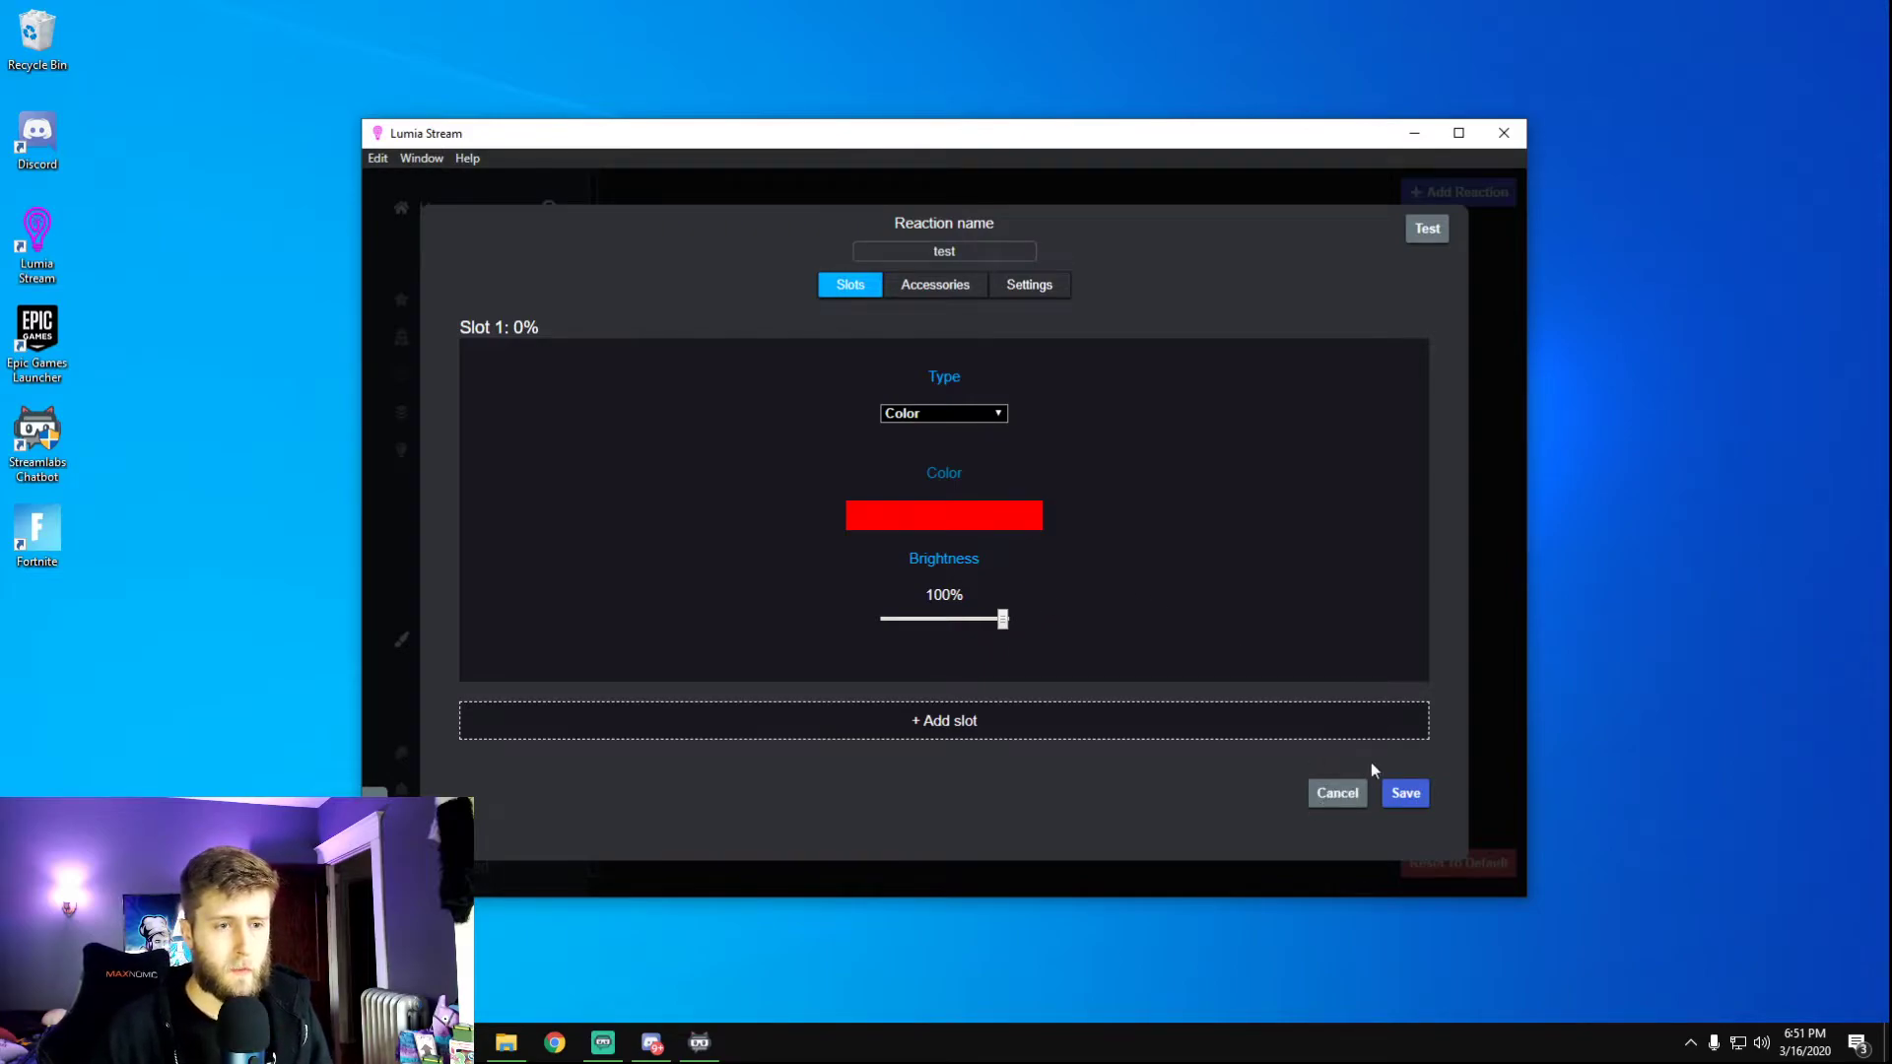
left_click(1427, 231)
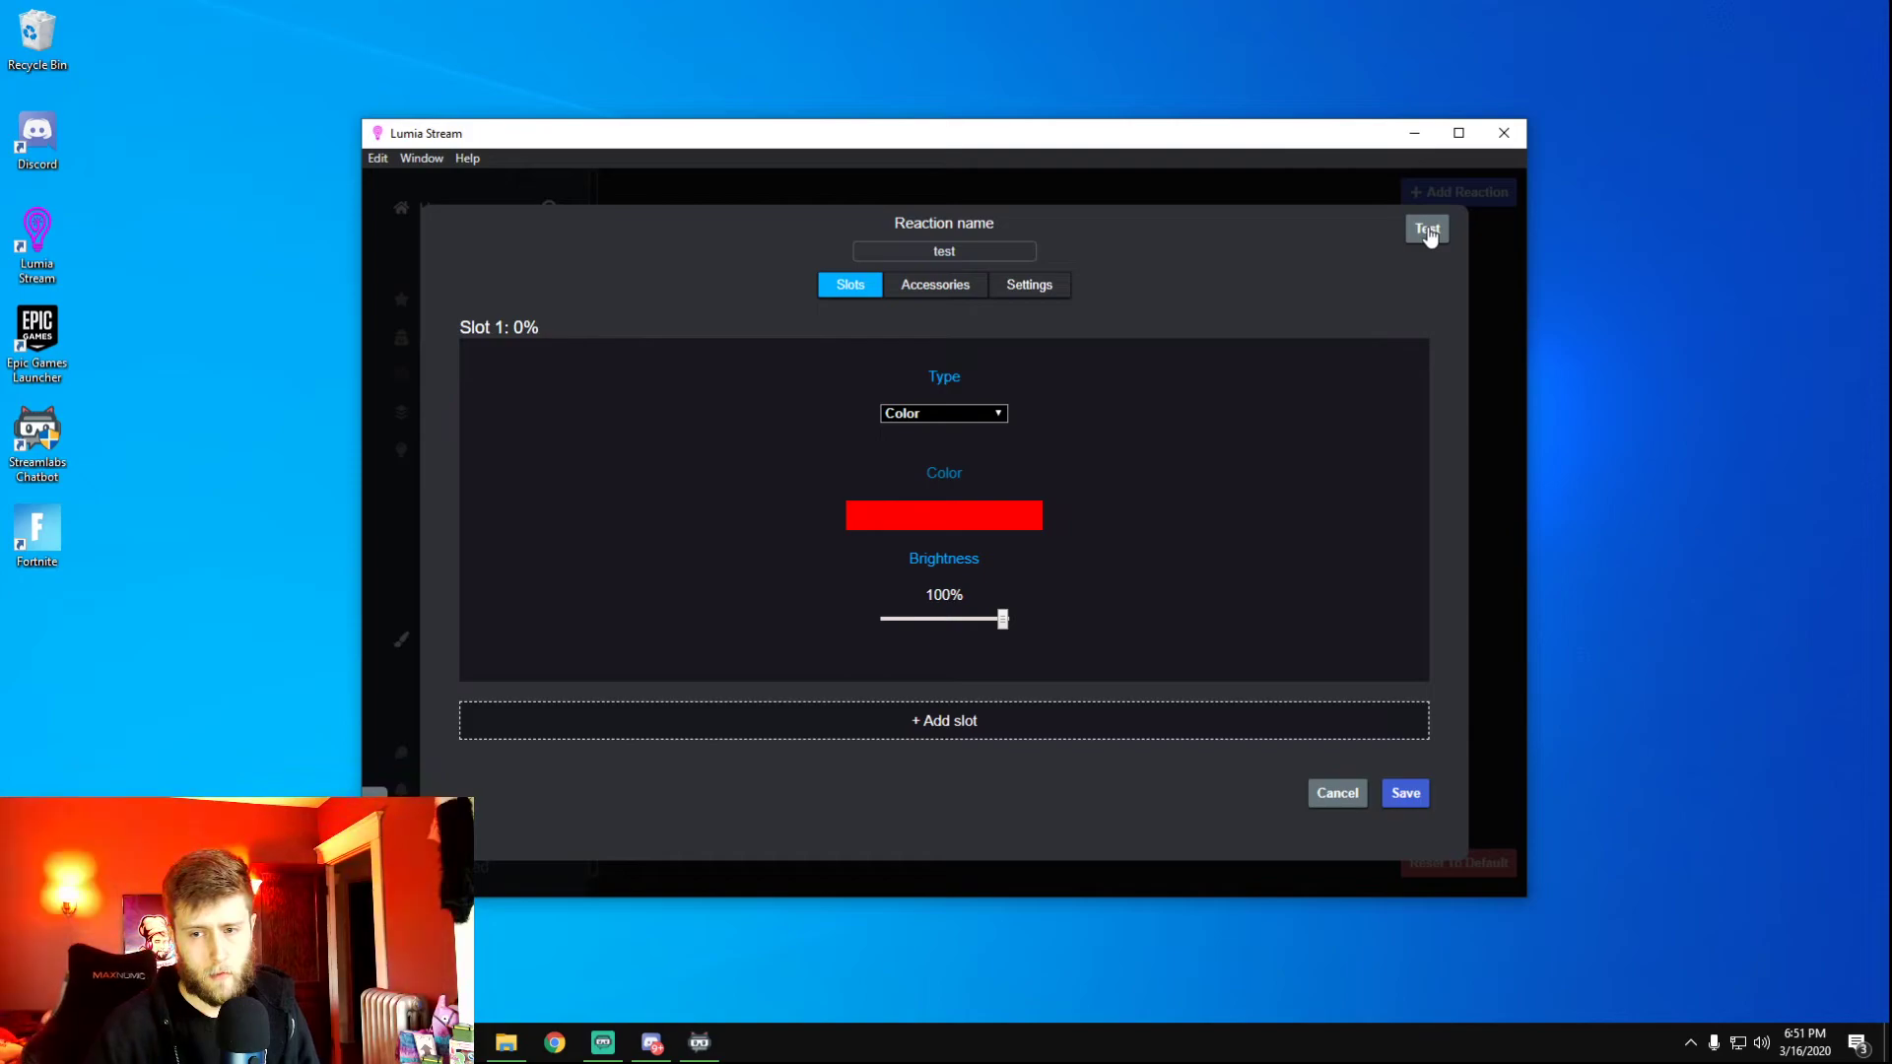
Add a second slot to the test reaction and set its color to blue.
left_click(1022, 731)
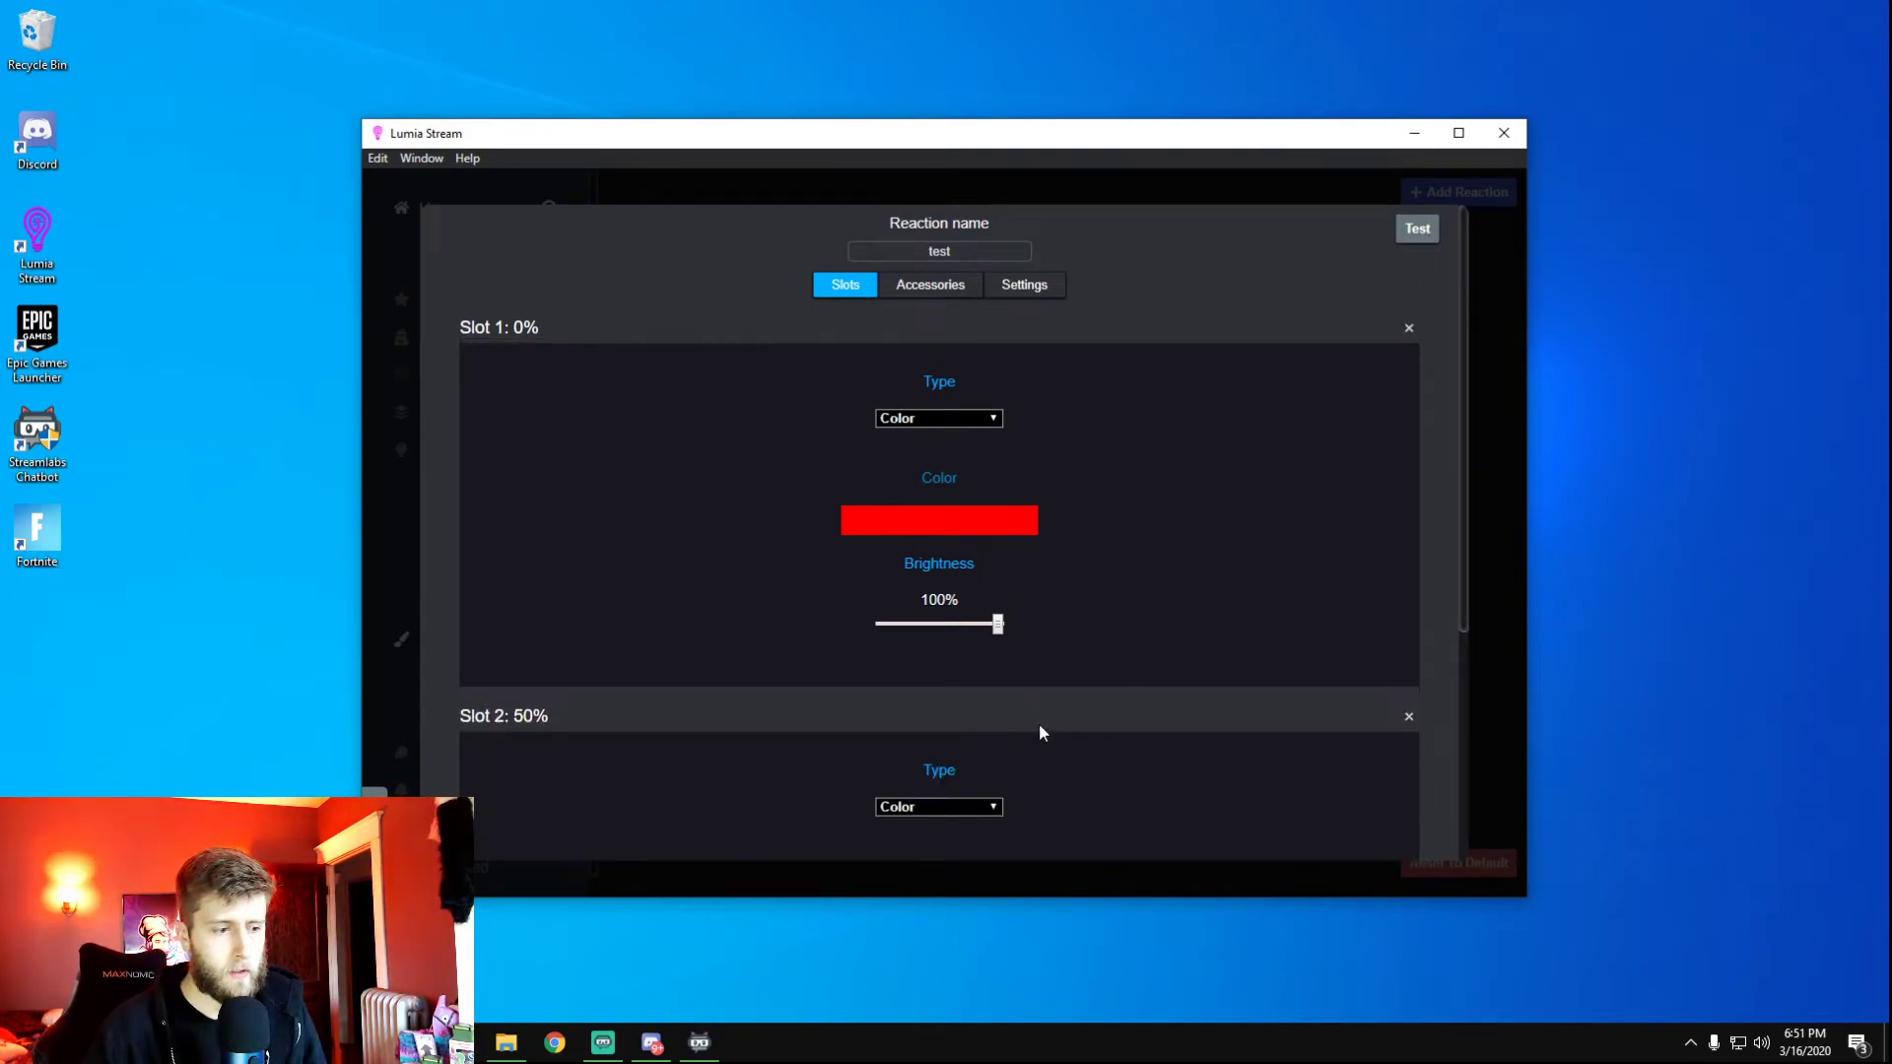
scroll(1039, 727, "down", 3)
left_click(980, 510)
left_click(946, 529)
left_click(989, 617)
left_click(1005, 493)
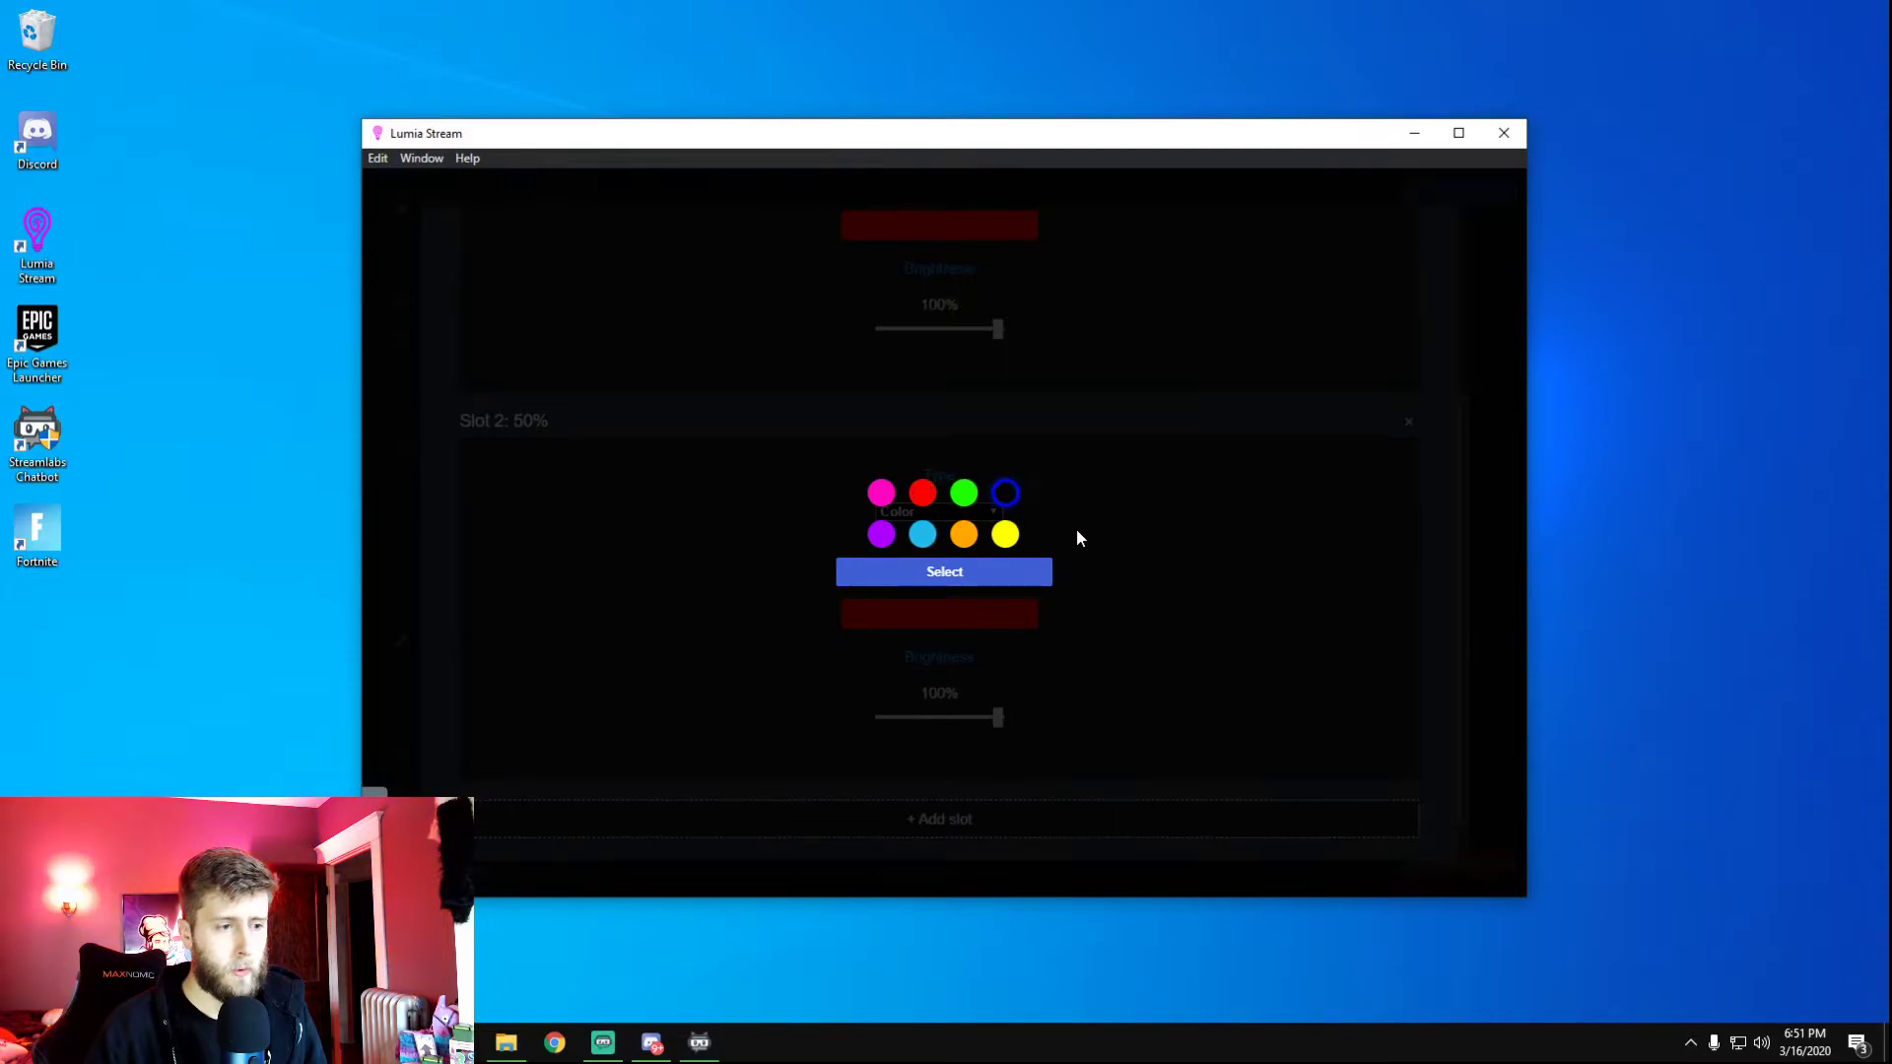
left_click(998, 571)
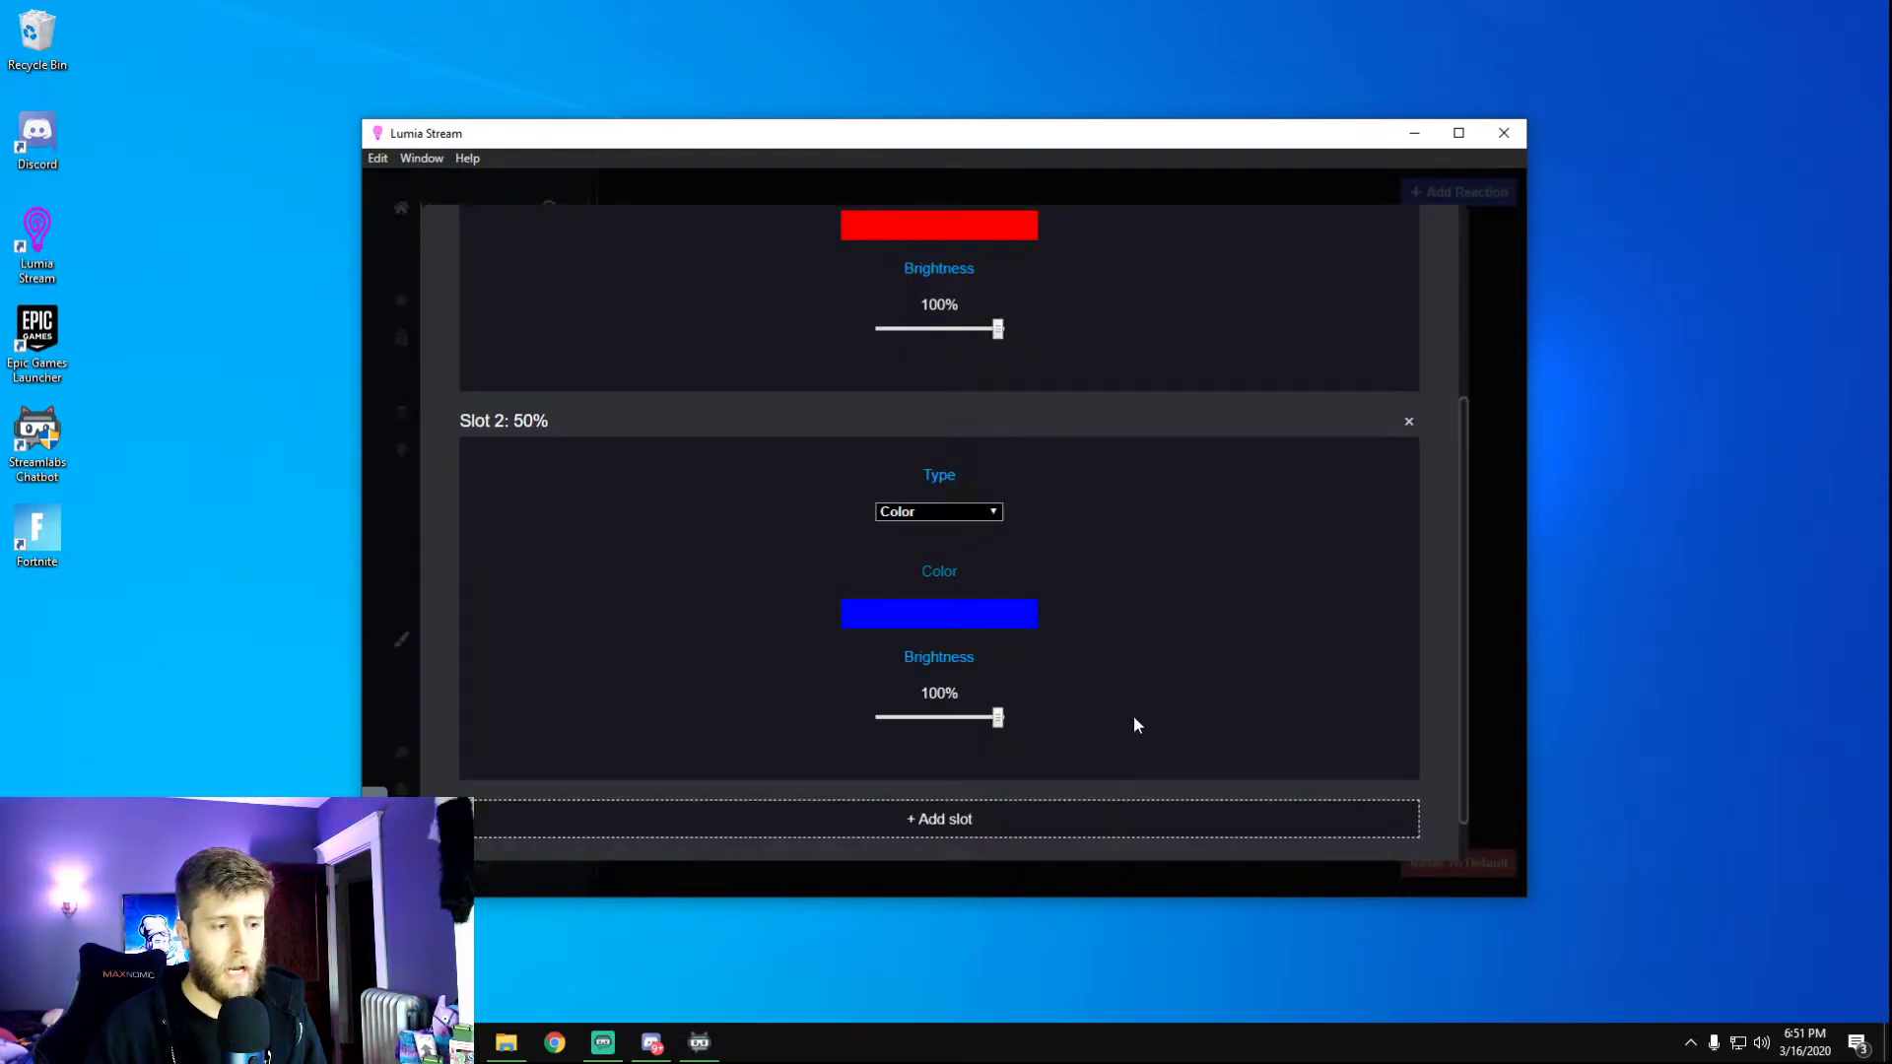
Test the two-slot reaction on the lights and review the red and blue slots.
scroll(1088, 725, "up", 3)
left_click(1415, 229)
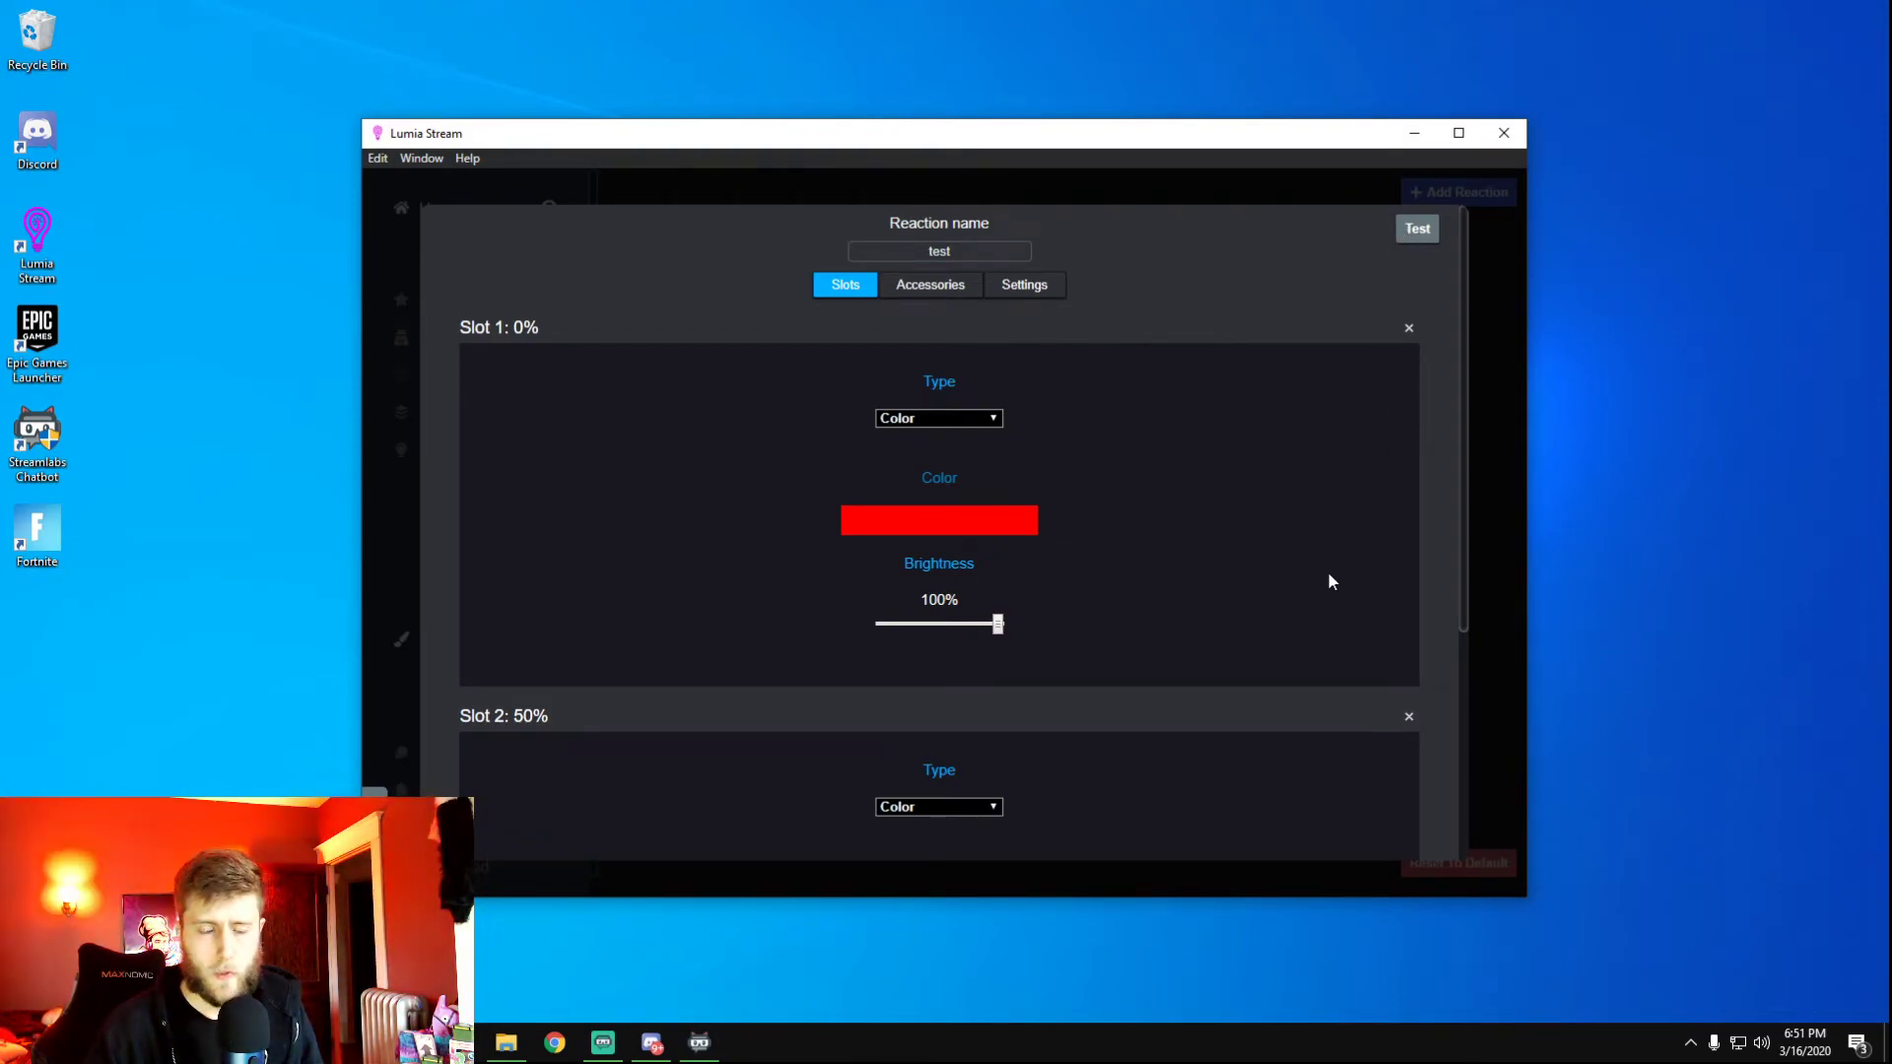
scroll(1272, 597, "down", 4)
scroll(1181, 641, "up", 3)
scroll(1151, 662, "down", 2)
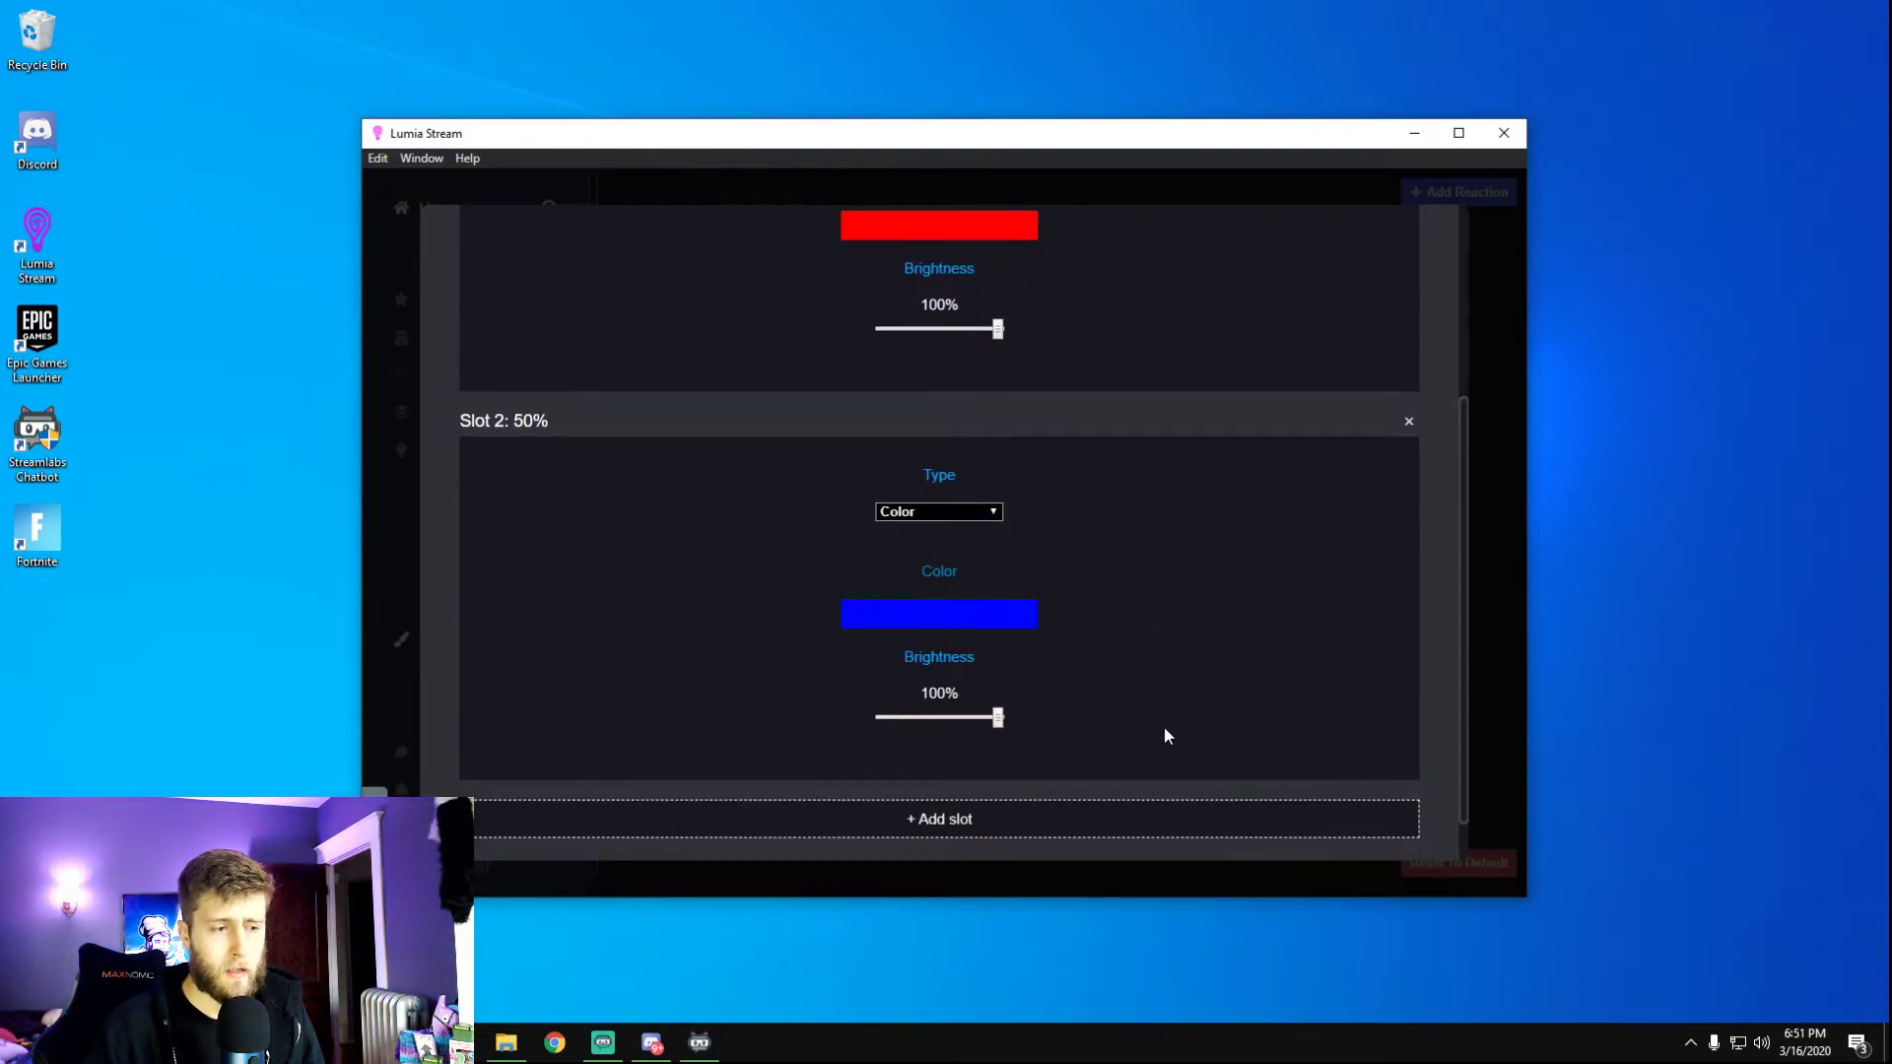
scroll(1173, 729, "up", 3)
scroll(1026, 595, "down", 3)
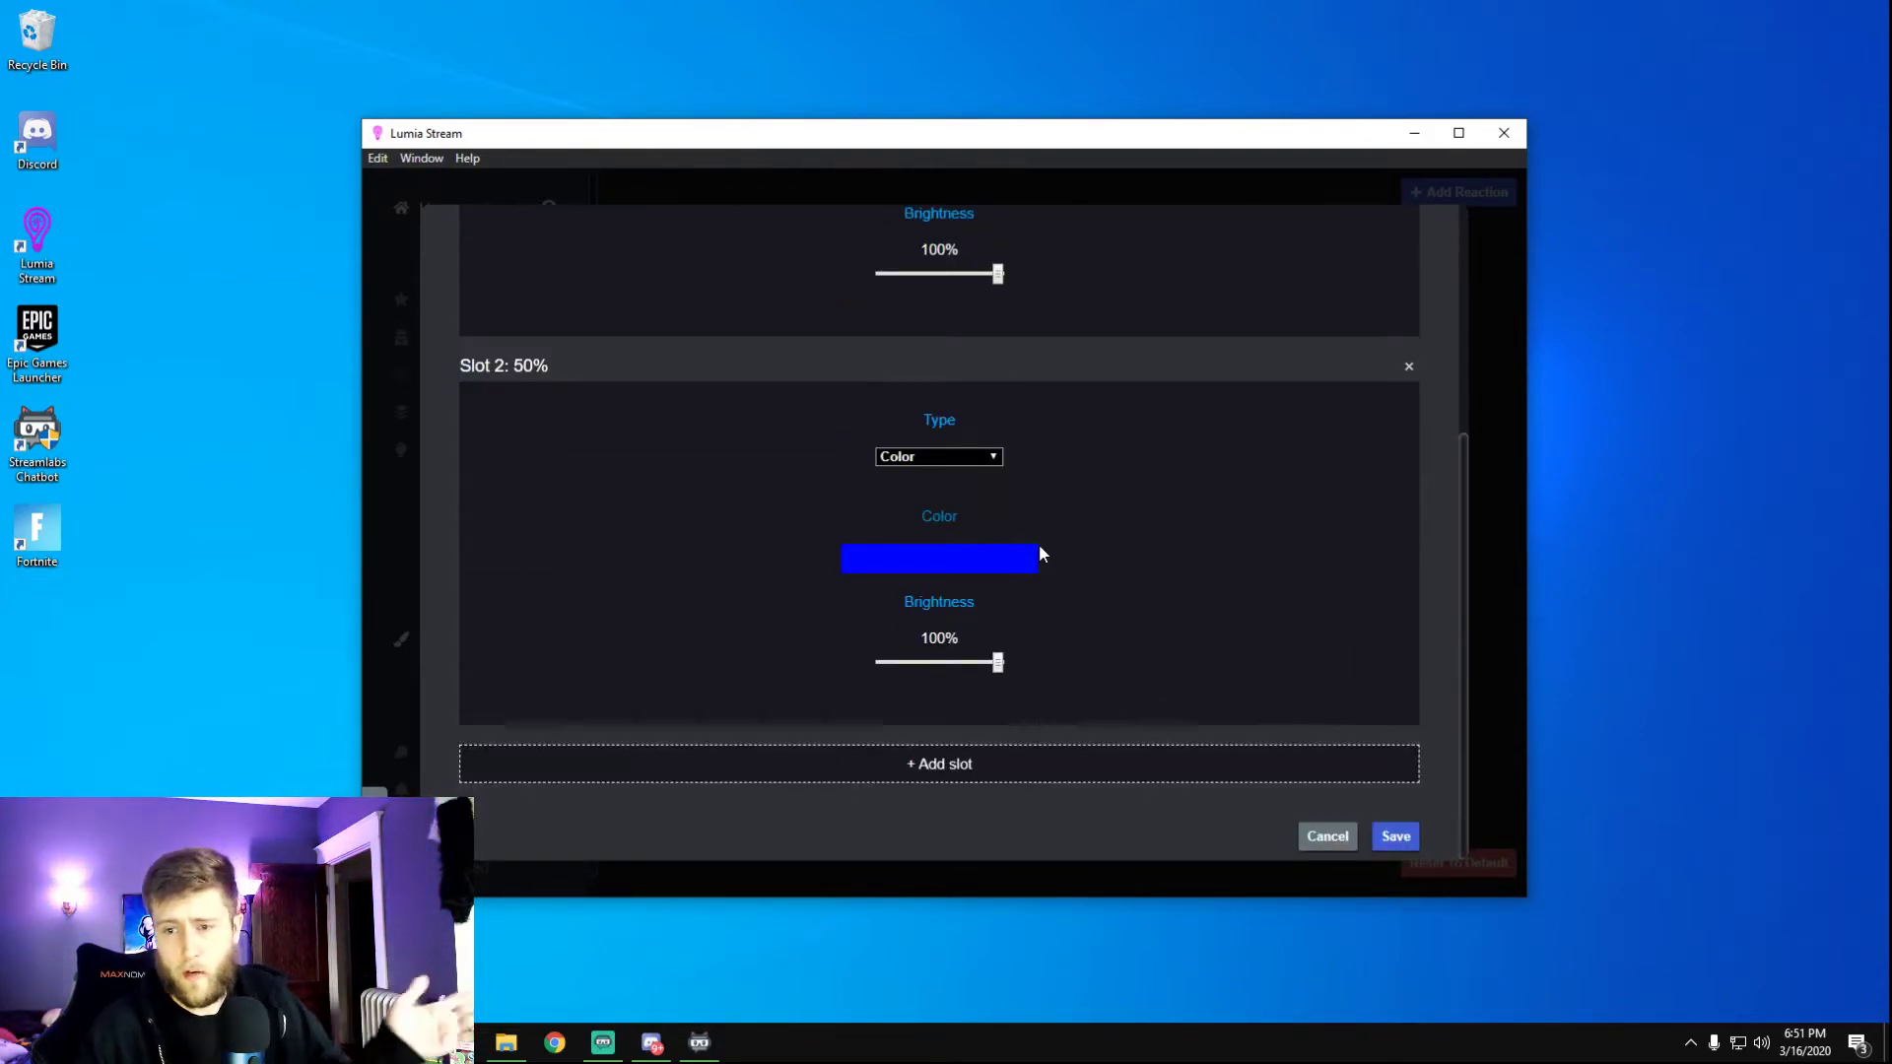
scroll(1123, 587, "up", 3)
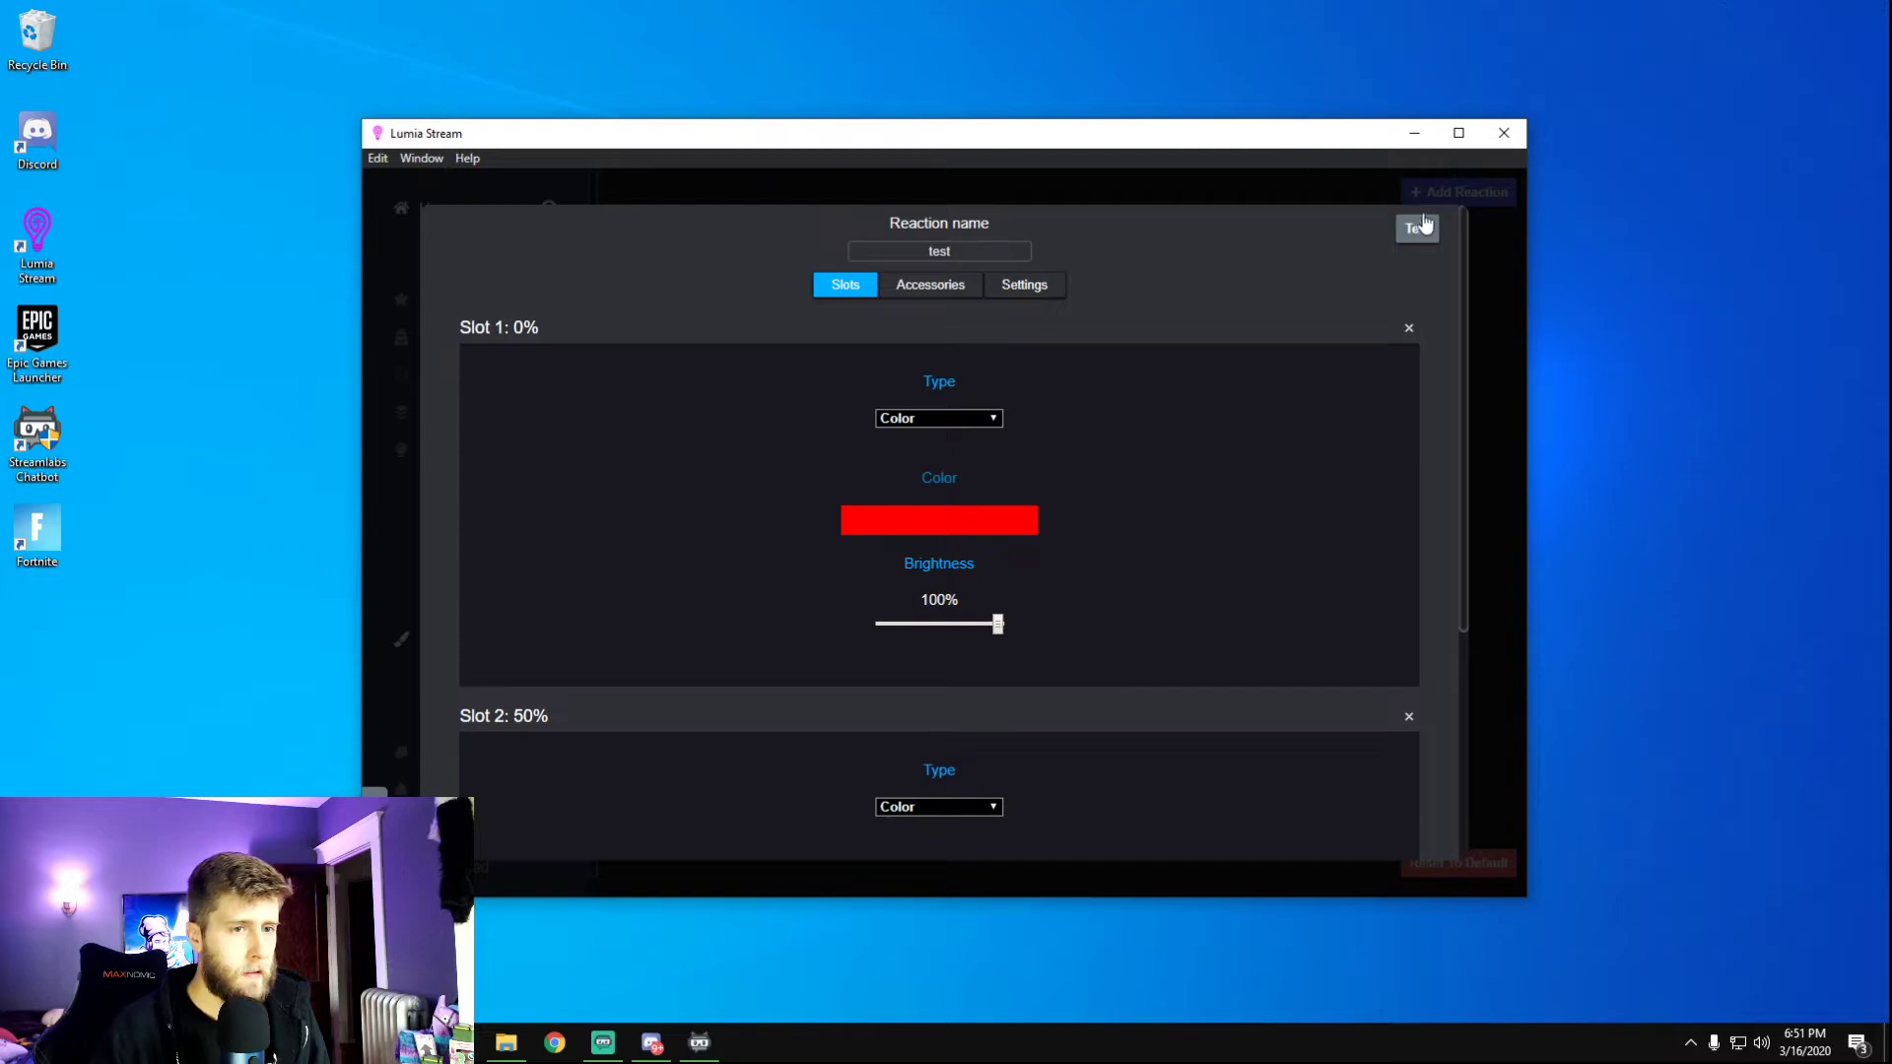
Remove the red slot from the test reaction and save the reaction.
left_click(1409, 327)
left_click(1005, 522)
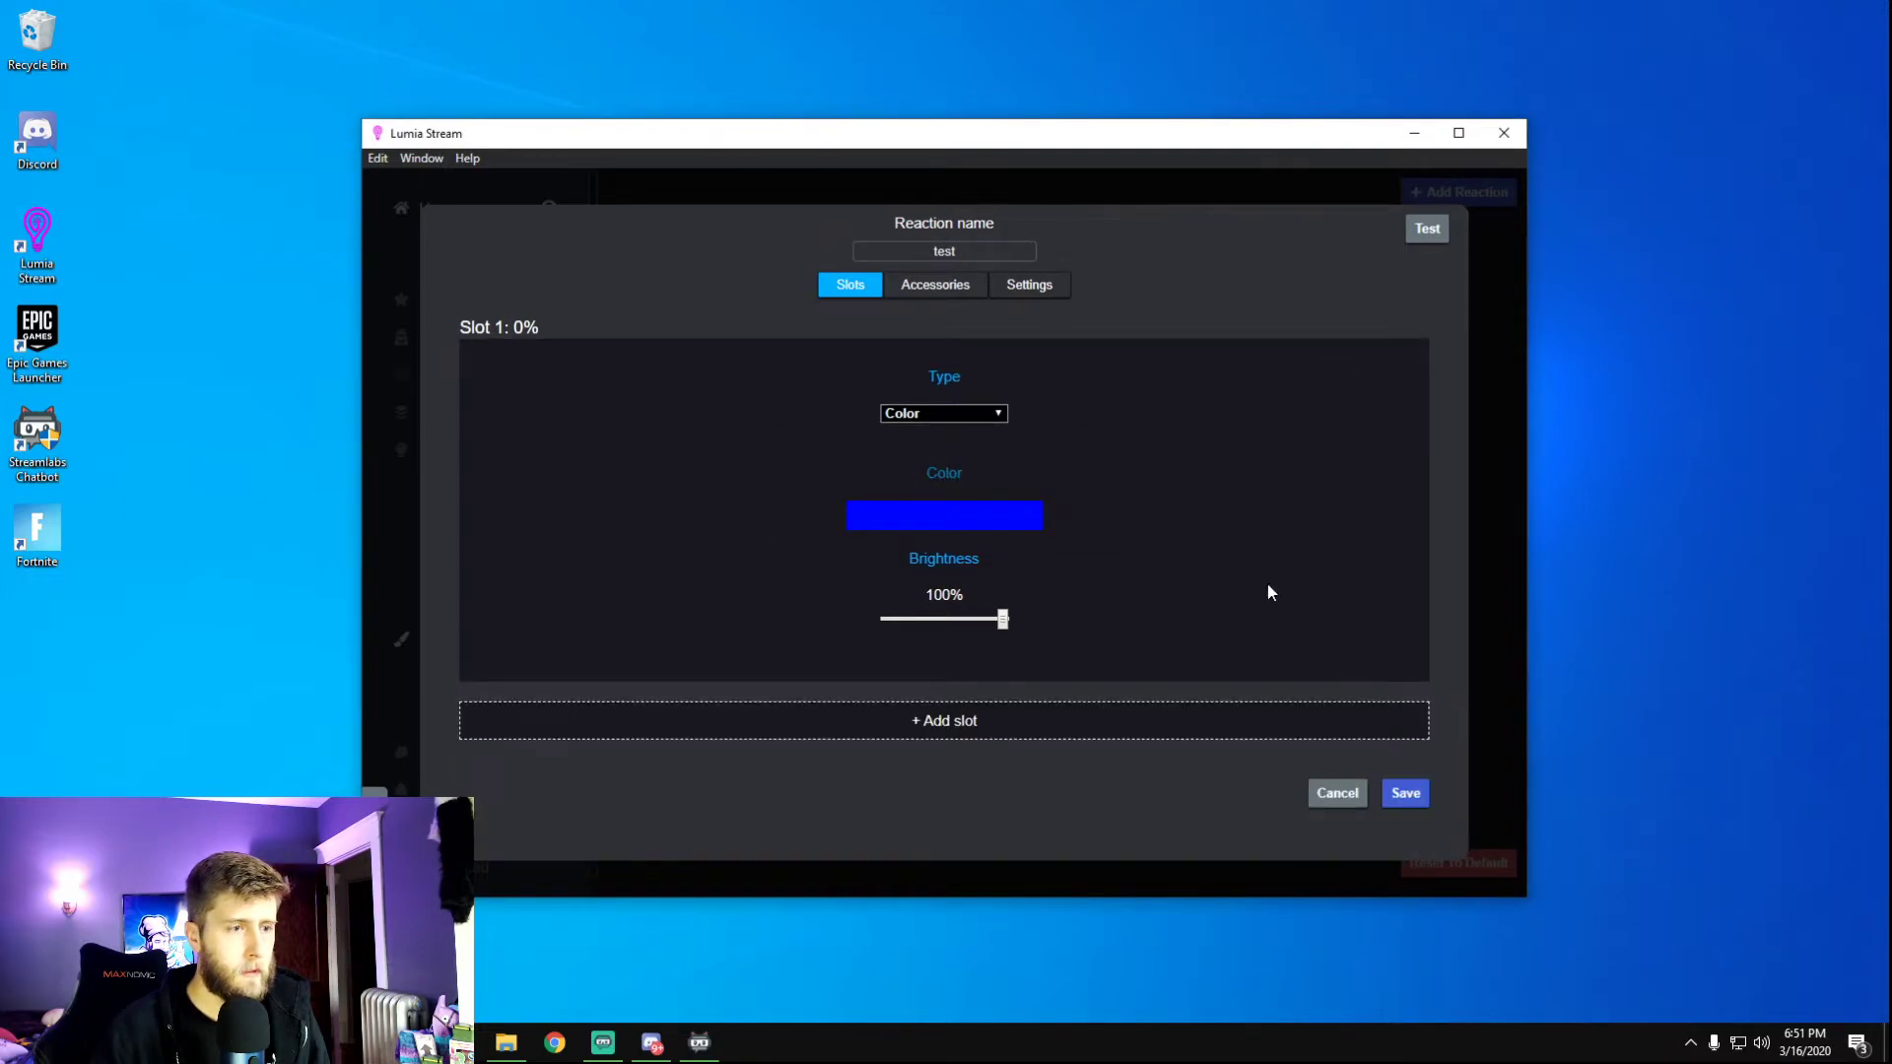
left_click(1405, 793)
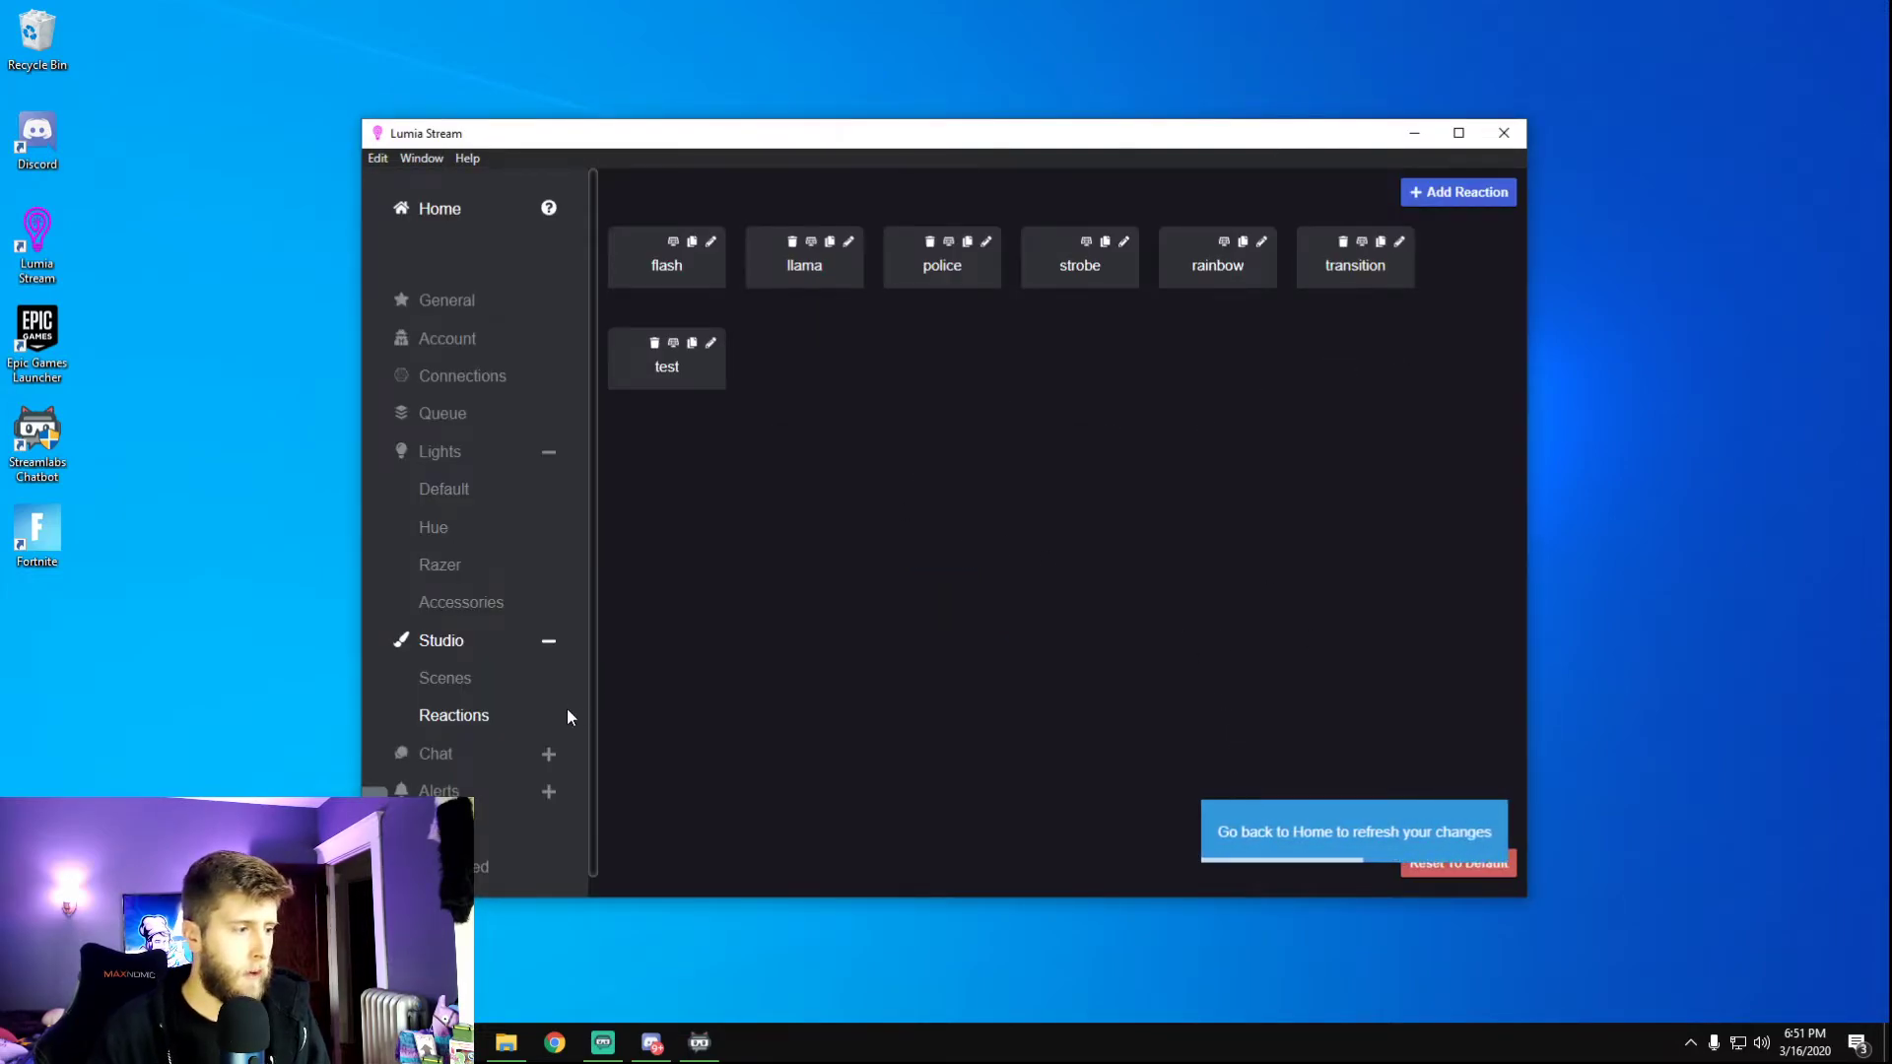
Examine the command key in the general Chat settings and compare it with the names of the Studio reactions.
scroll(542, 701, "down", 1)
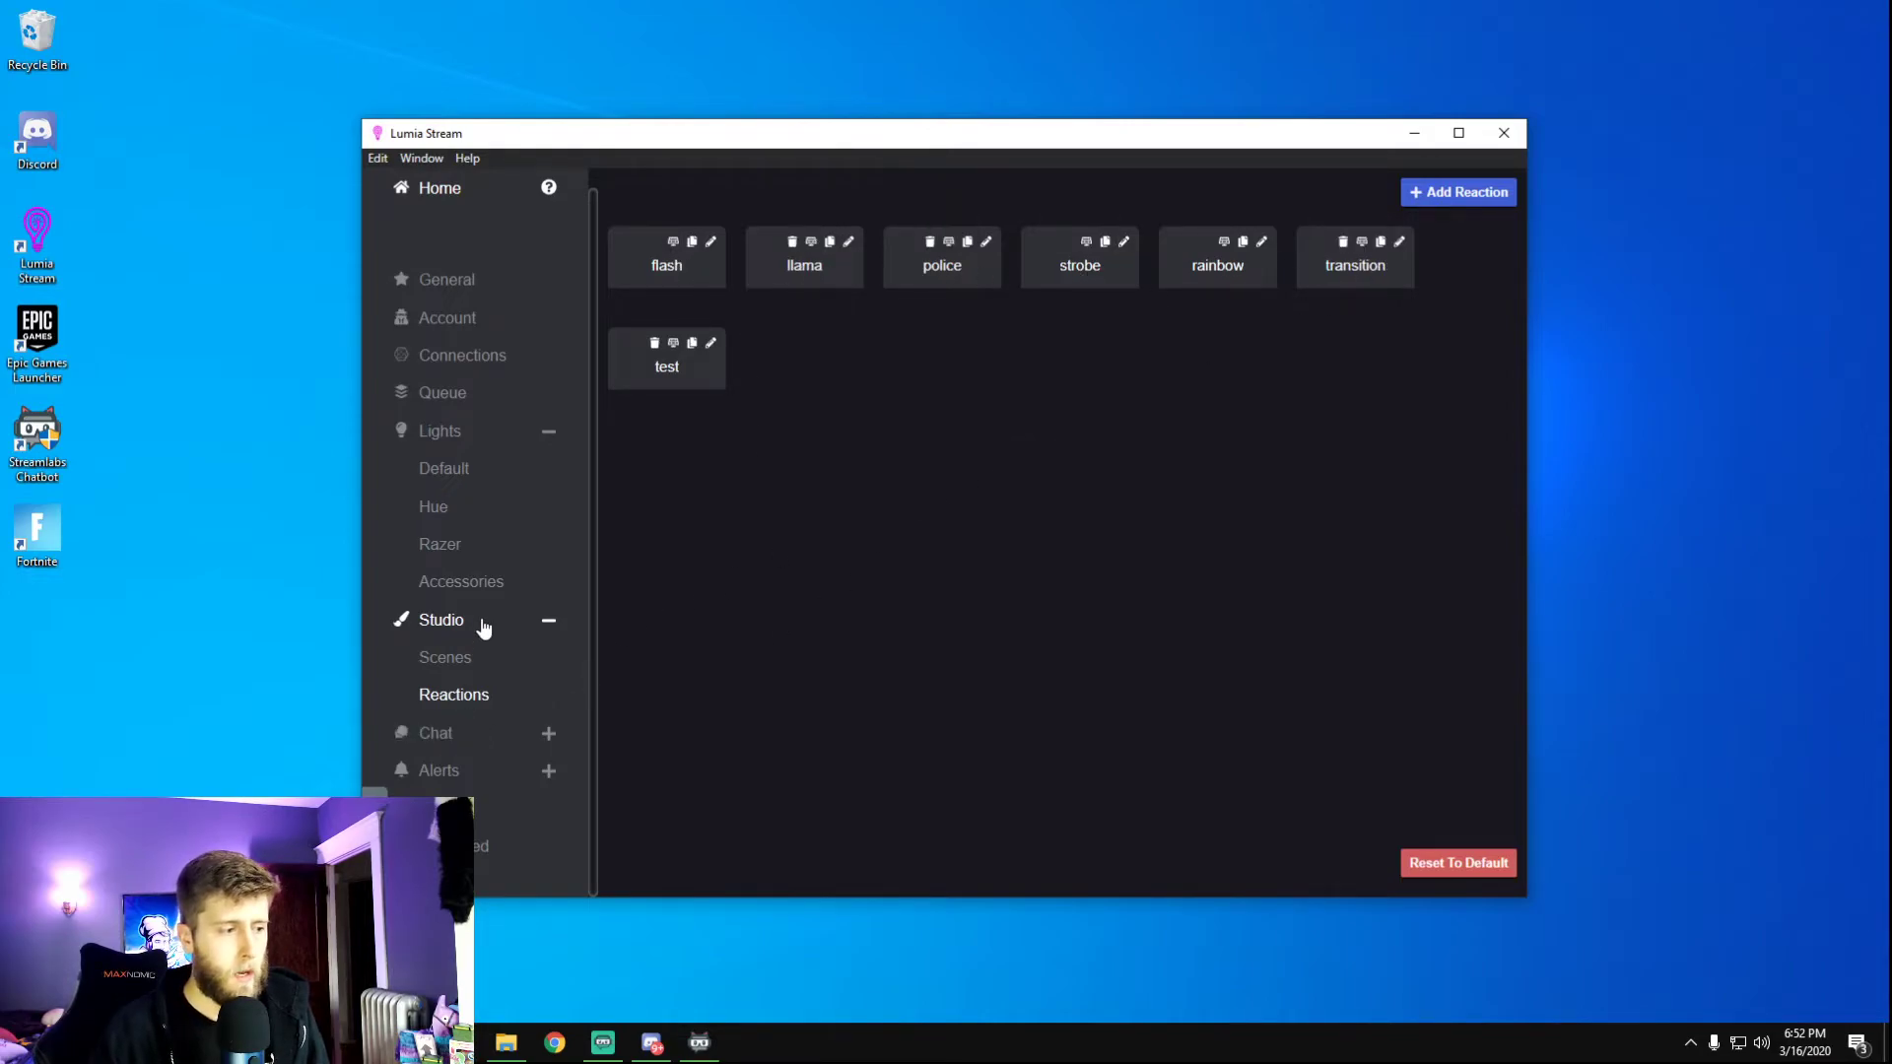
left_click(435, 733)
scroll(485, 647, "down", 2)
left_click(456, 579)
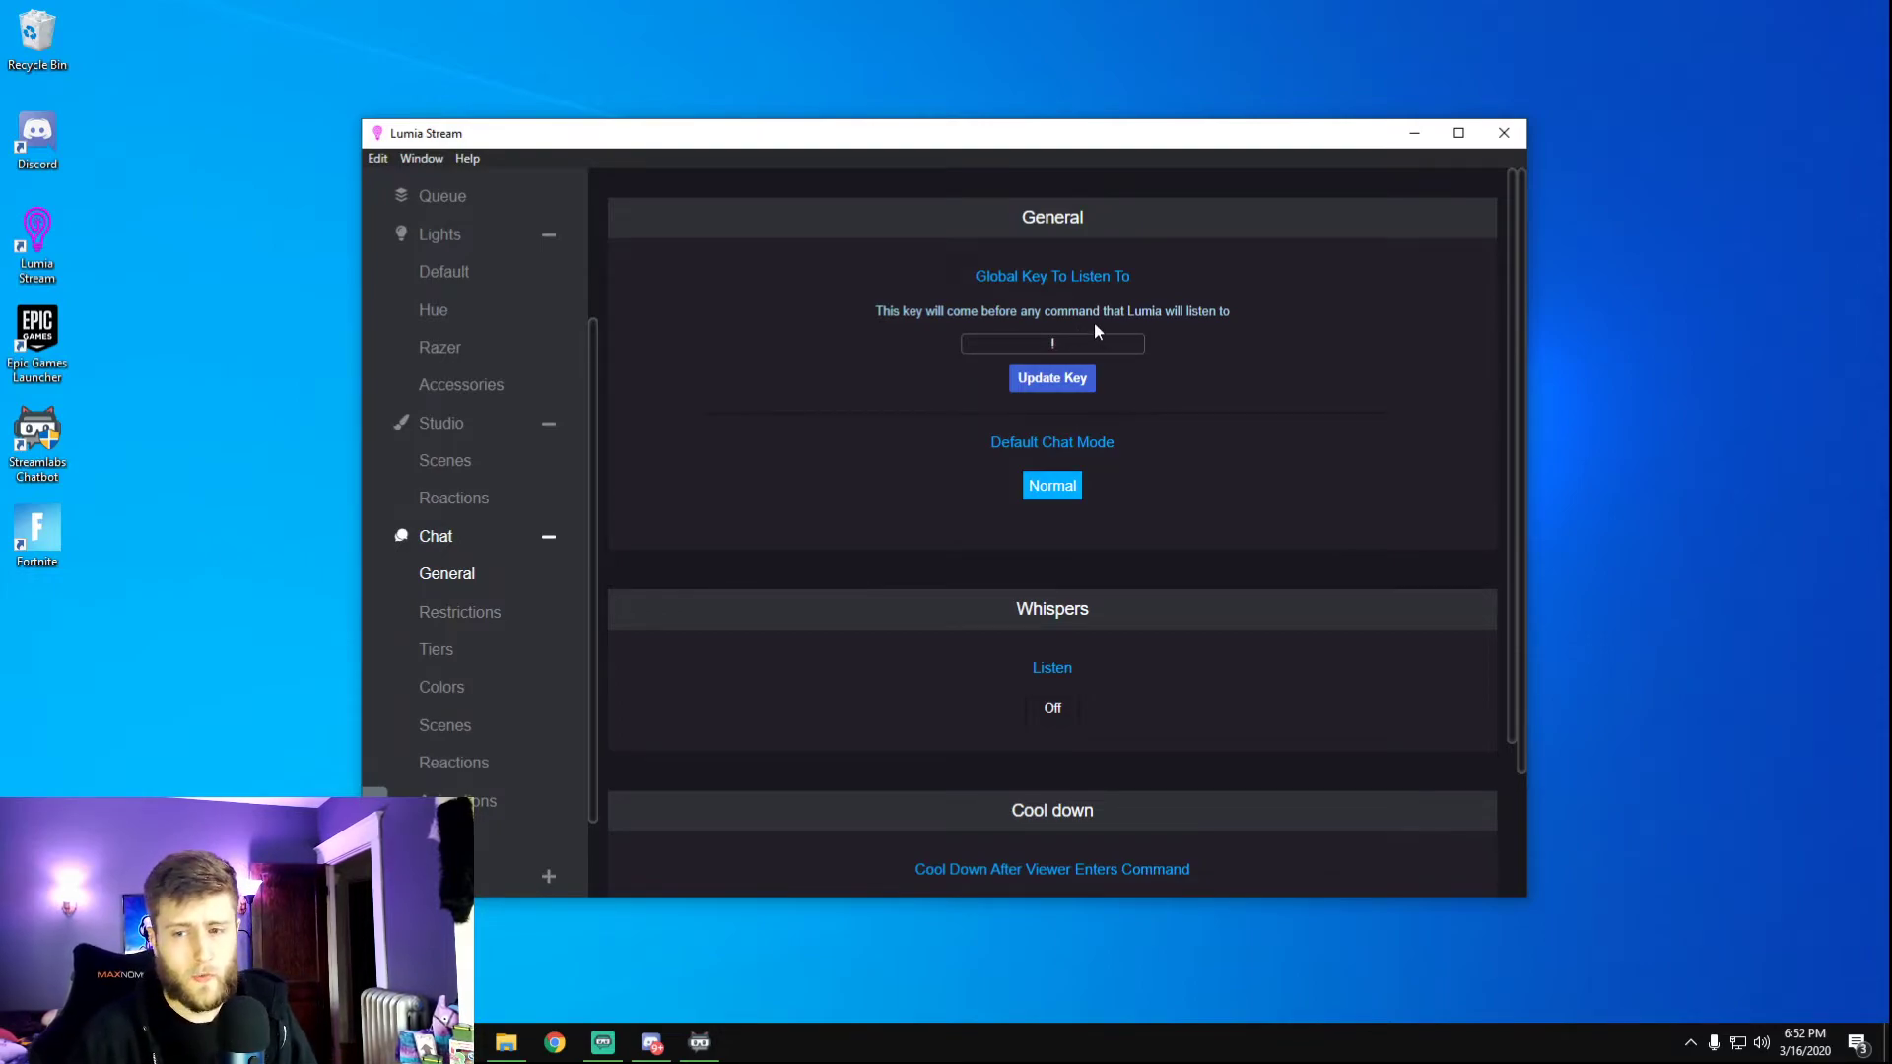
left_click(459, 463)
left_click(459, 495)
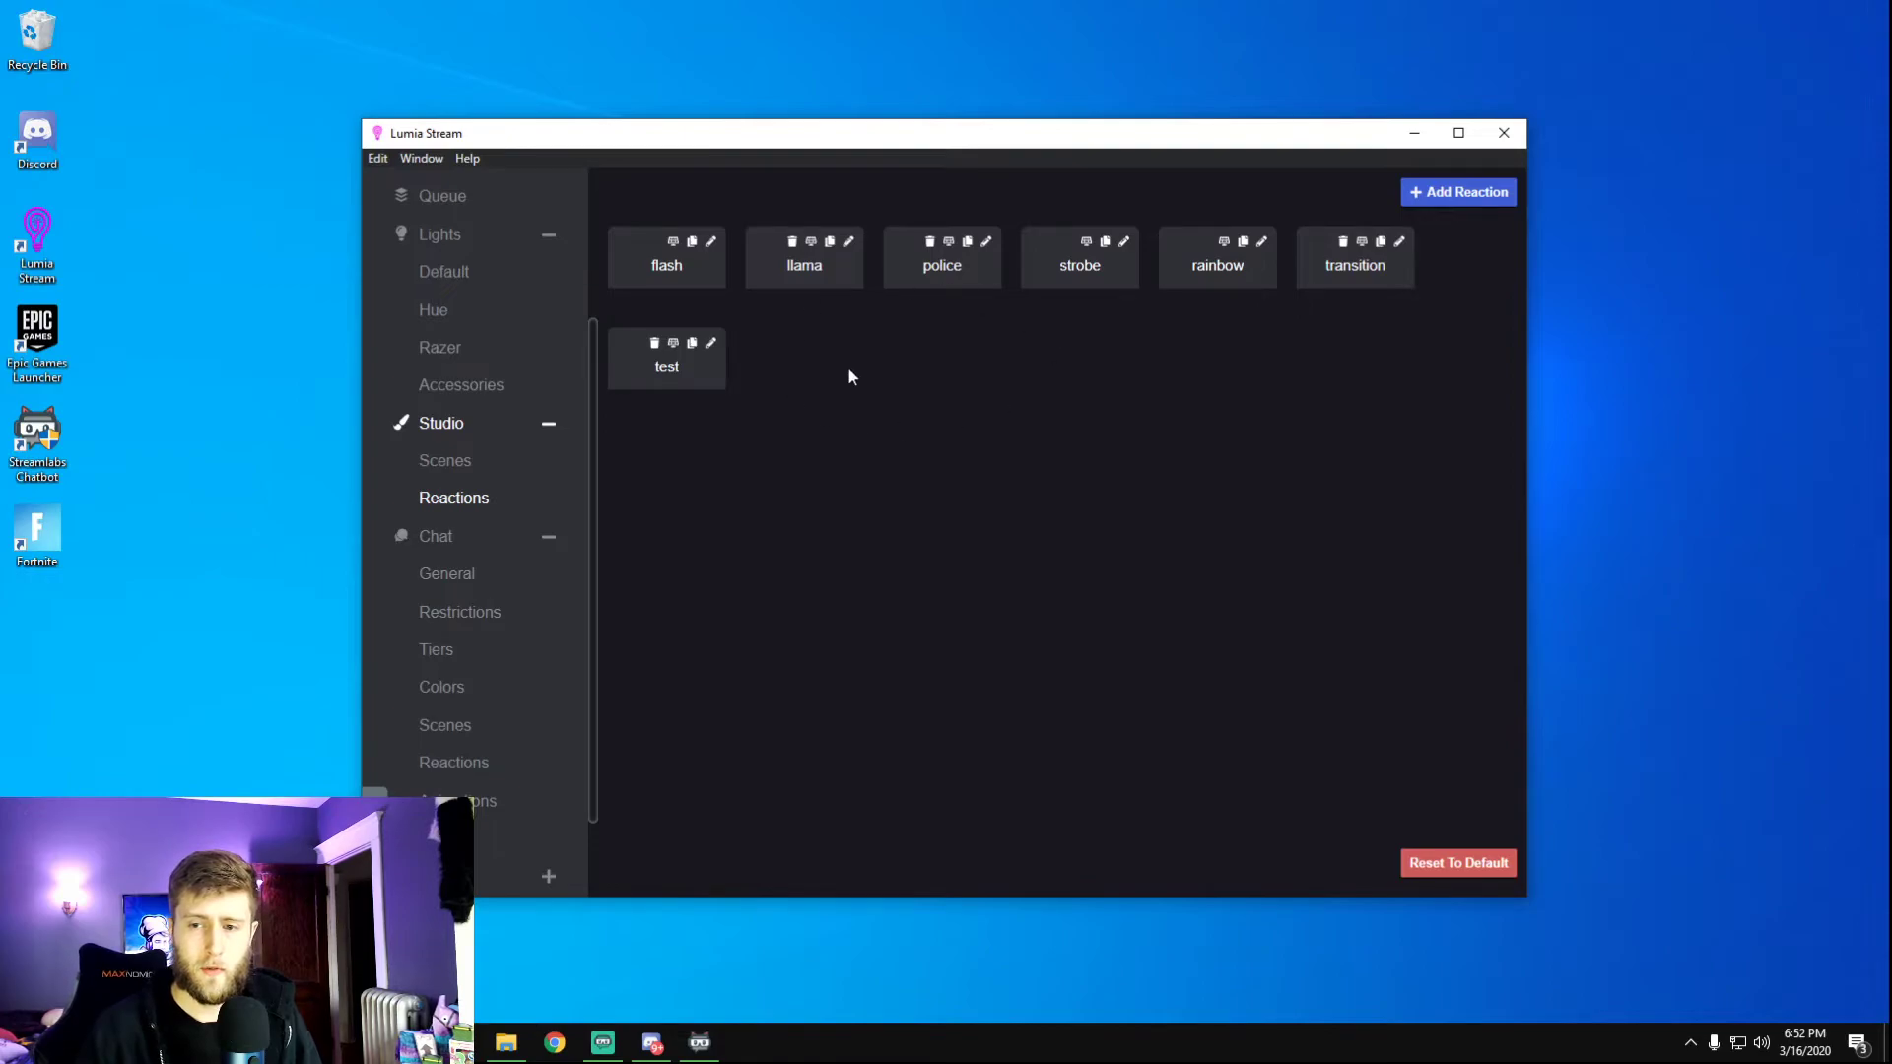
left_click(455, 580)
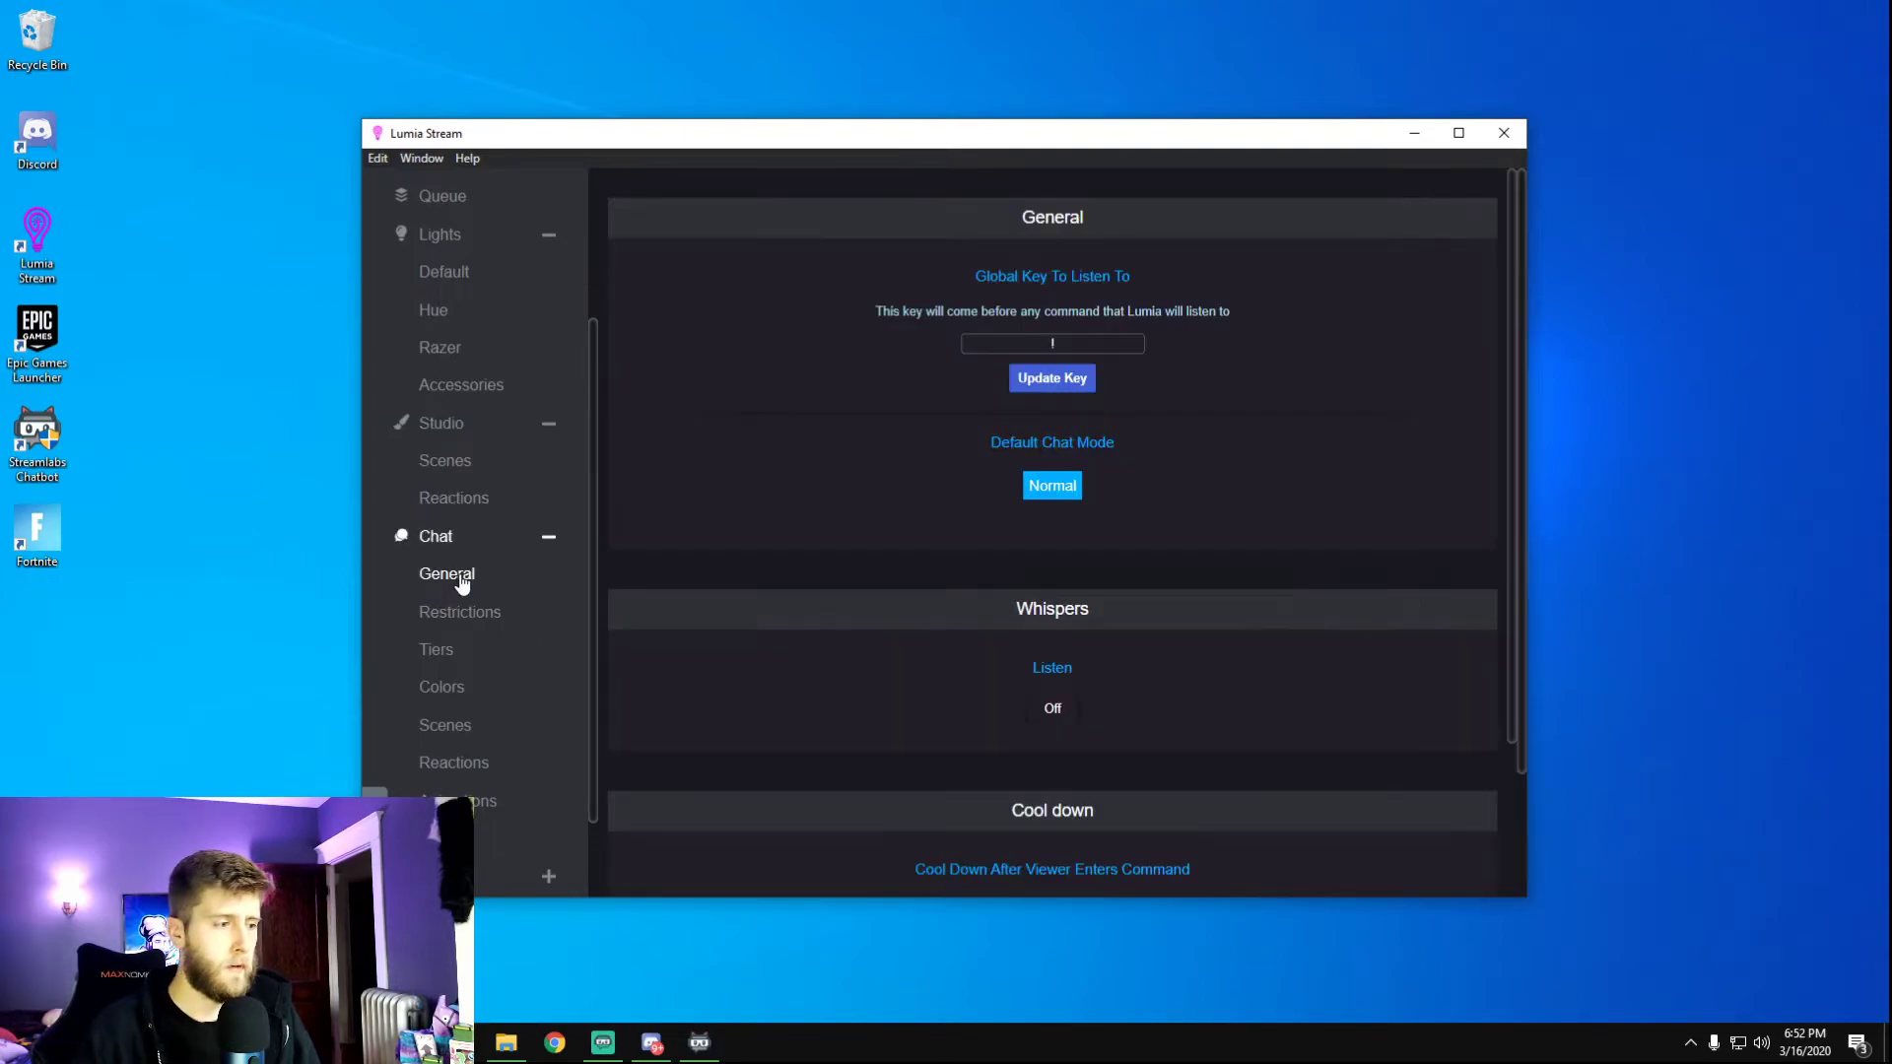
Compare the Studio scenes and reactions with the reactions set up as chat commands.
left_click(473, 457)
left_click(468, 502)
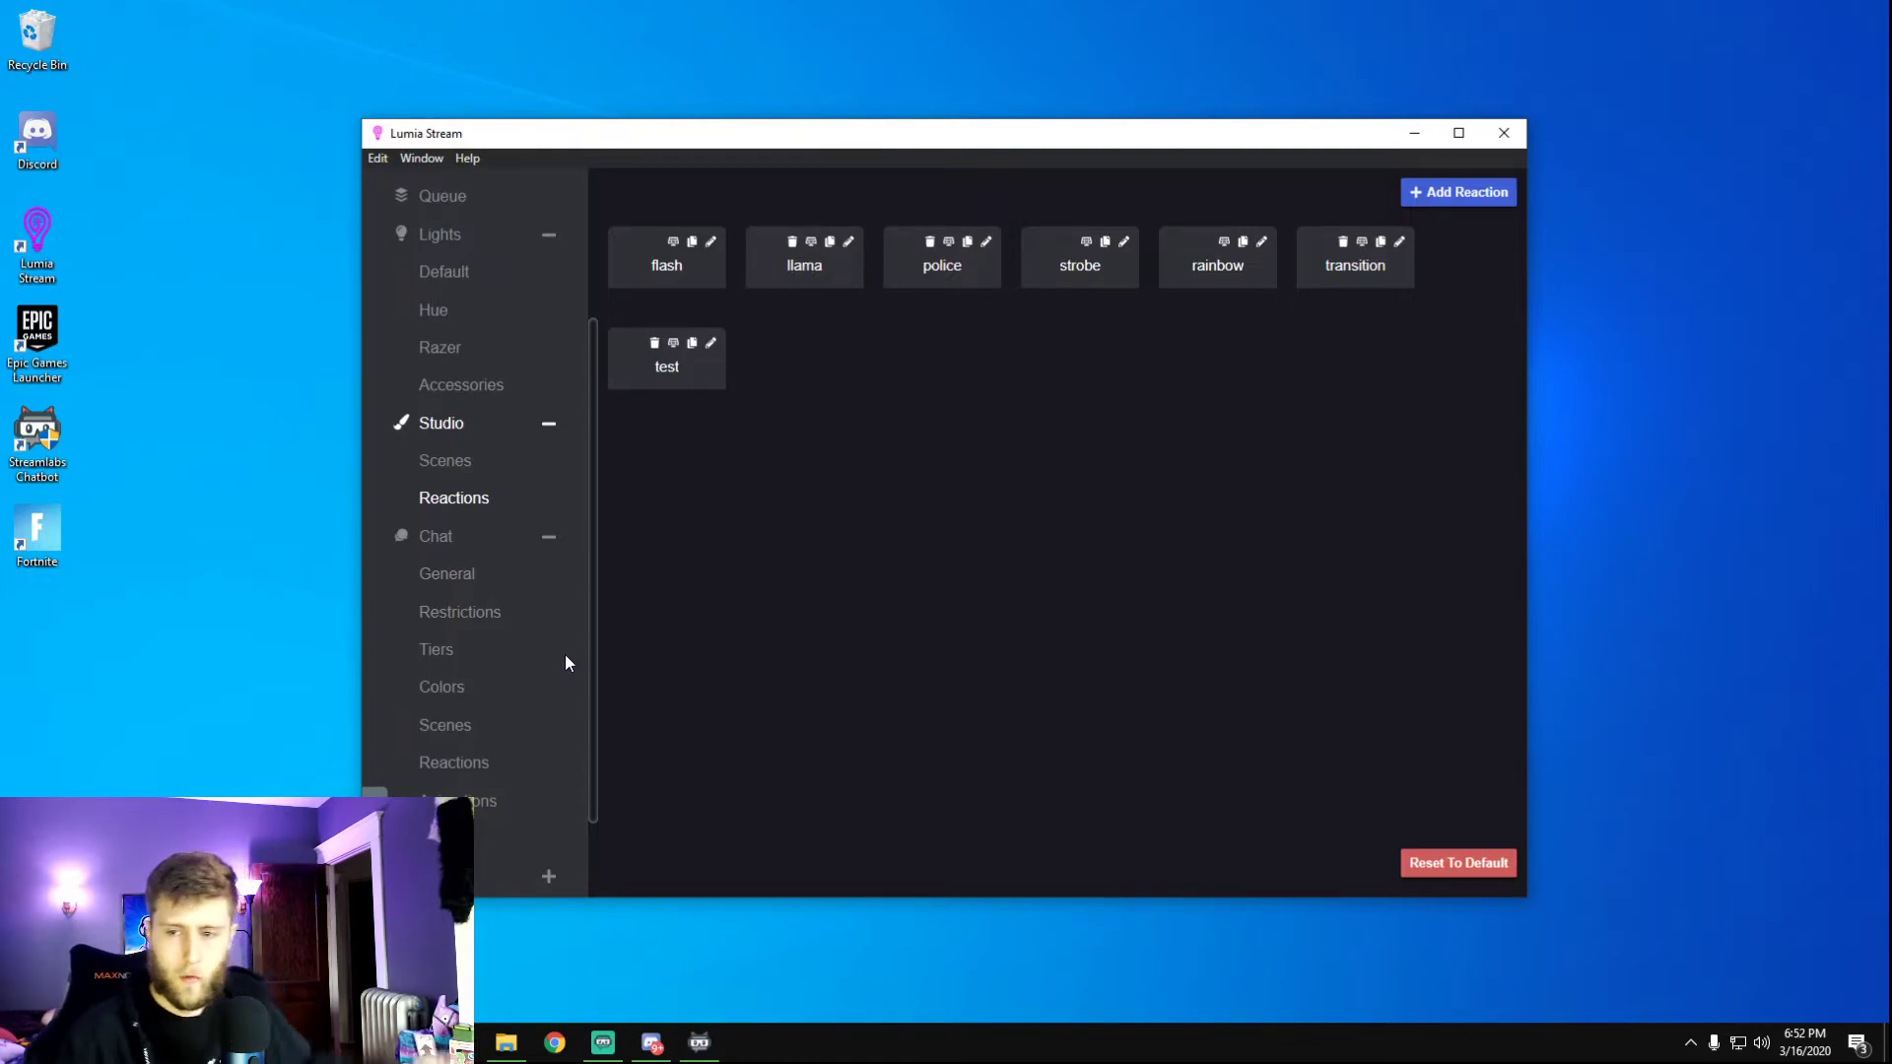
left_click(455, 765)
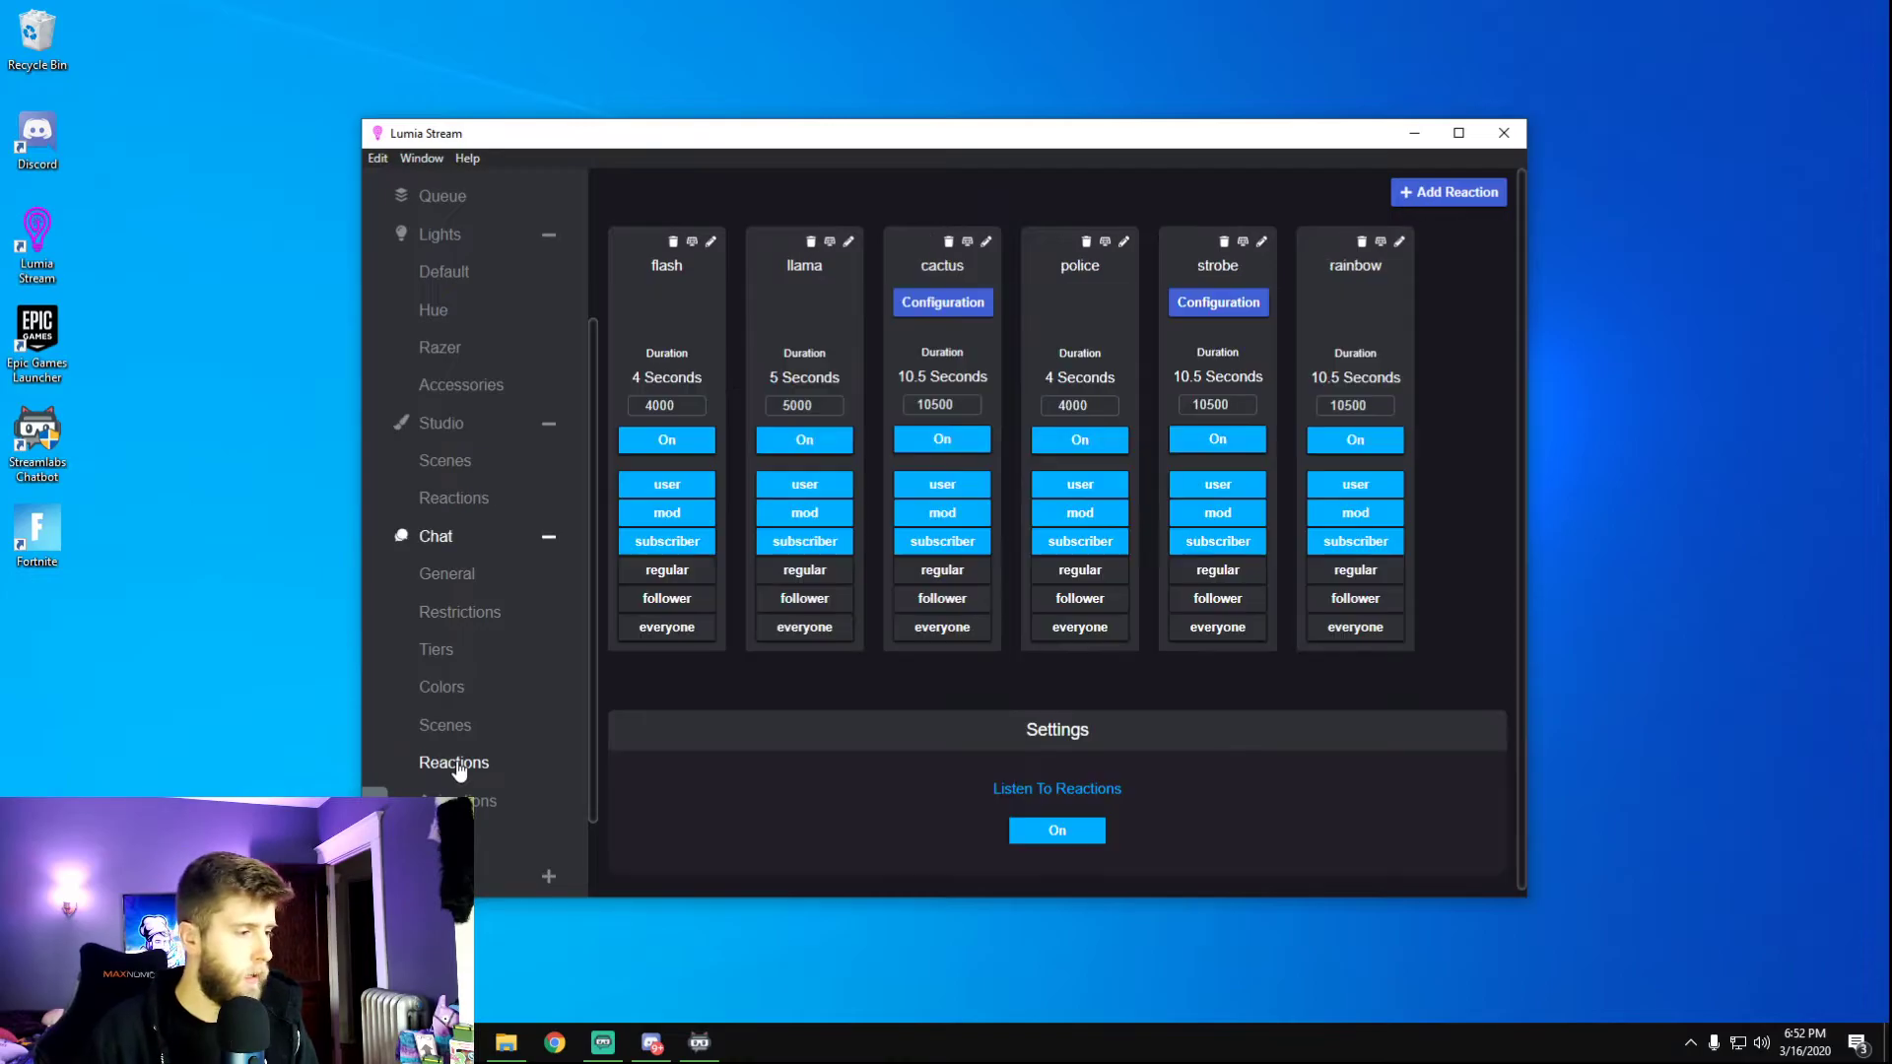
Look through the chat Scenes, Colors, Tiers and Restrictions pages, and review the whisper and cooldown options in the general Chat settings.
left_click(459, 725)
left_click(445, 687)
left_click(463, 648)
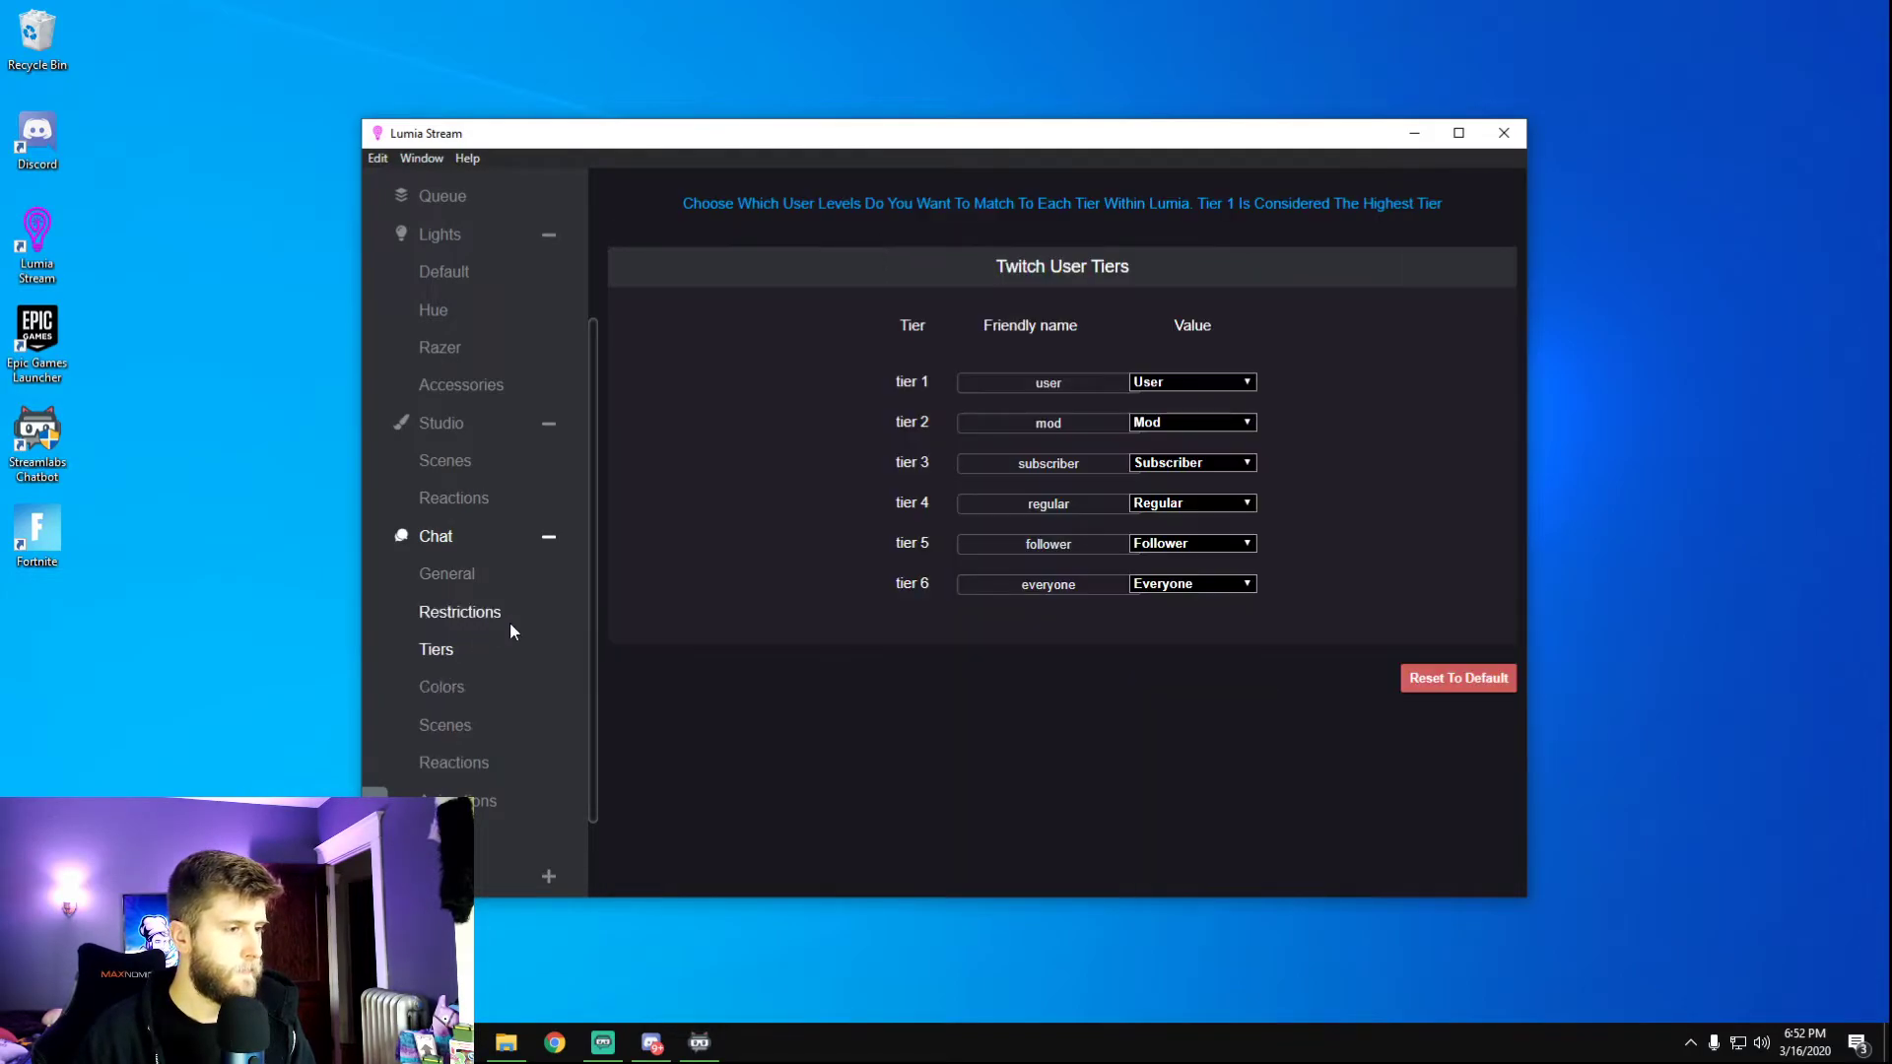
left_click(460, 613)
left_click(469, 576)
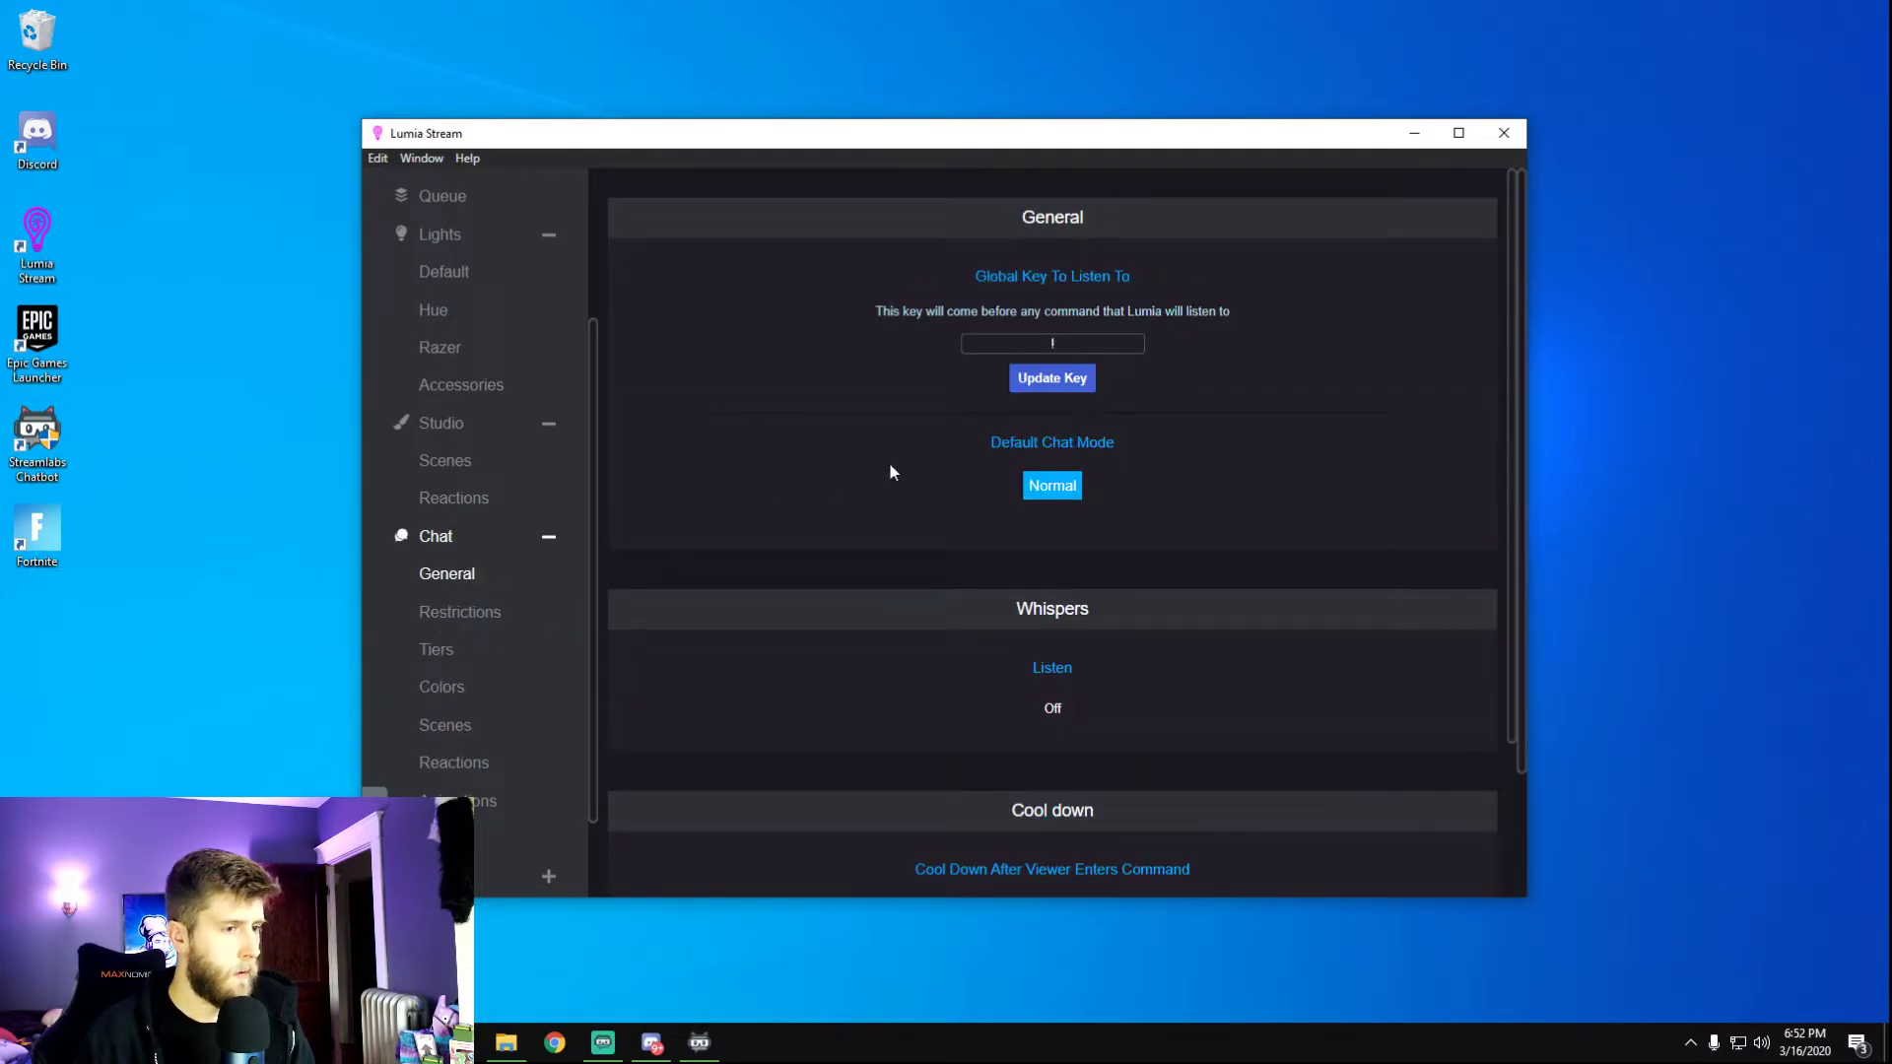
scroll(1233, 562, "down", 2)
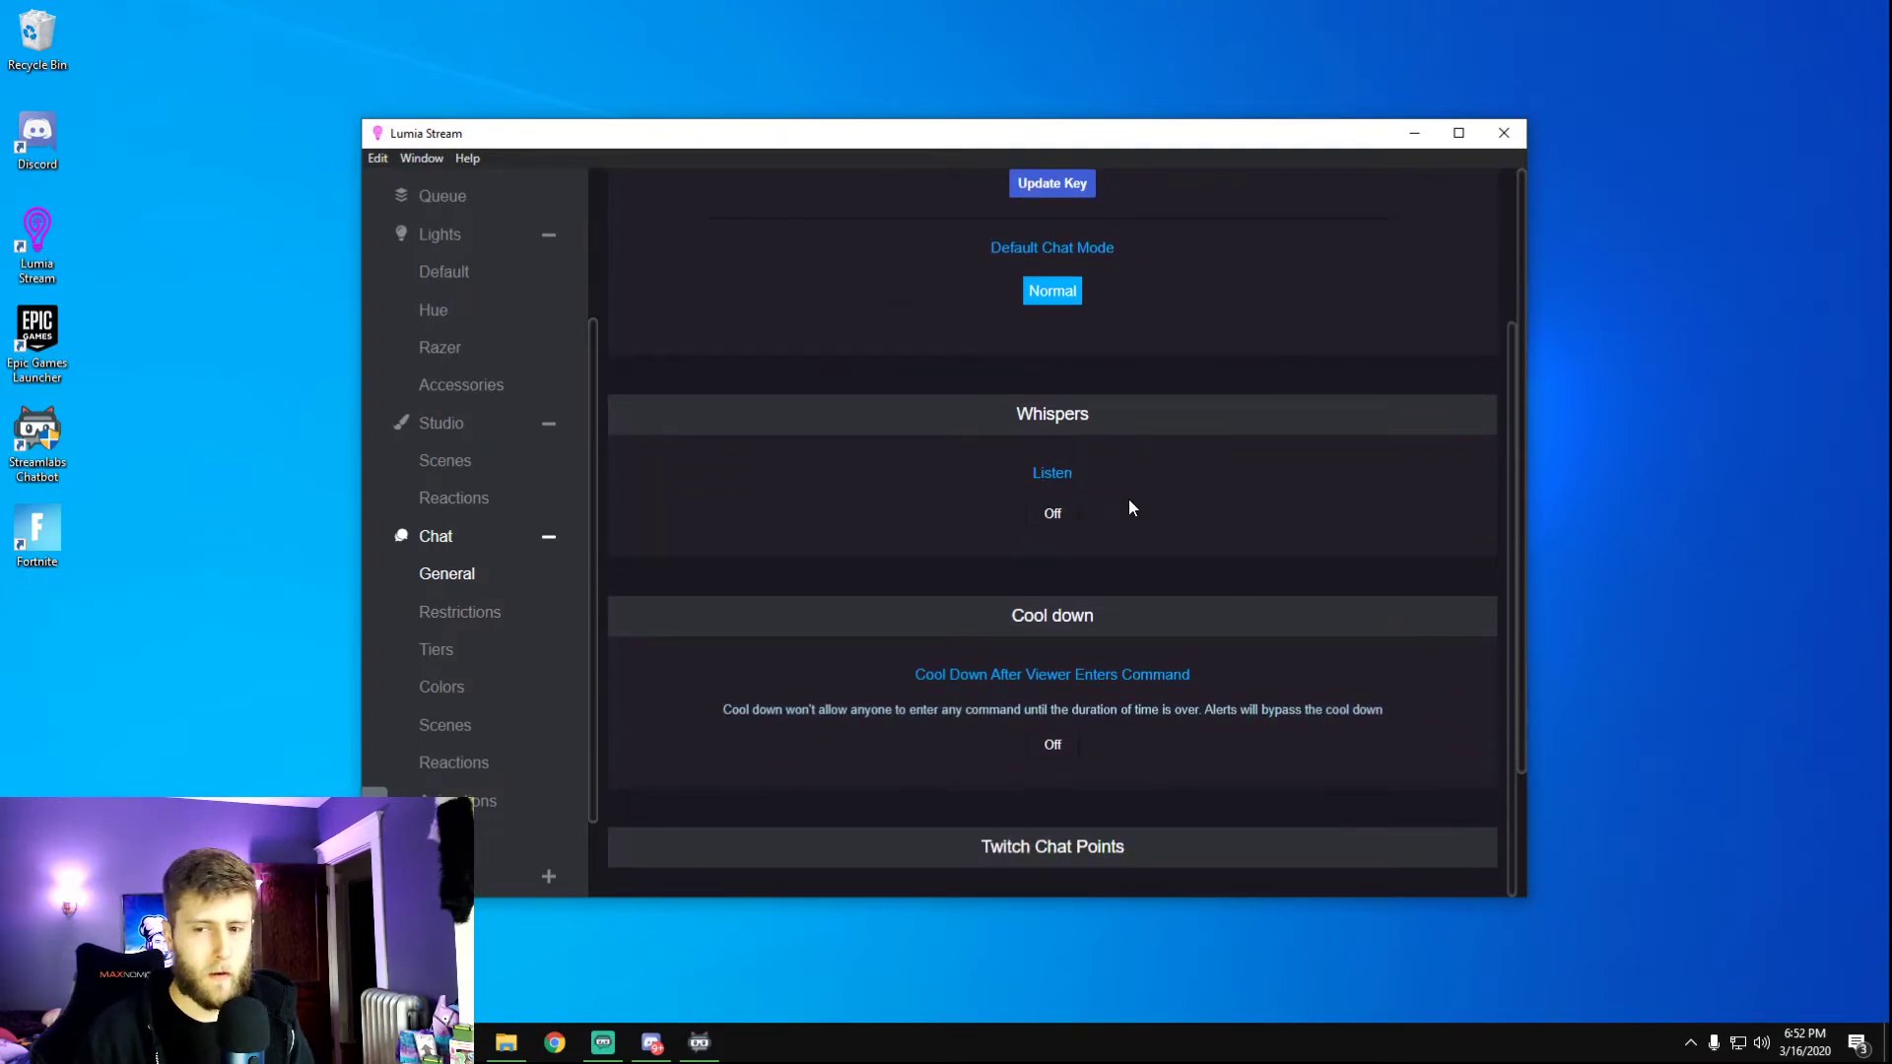
scroll(1196, 511, "down", 2)
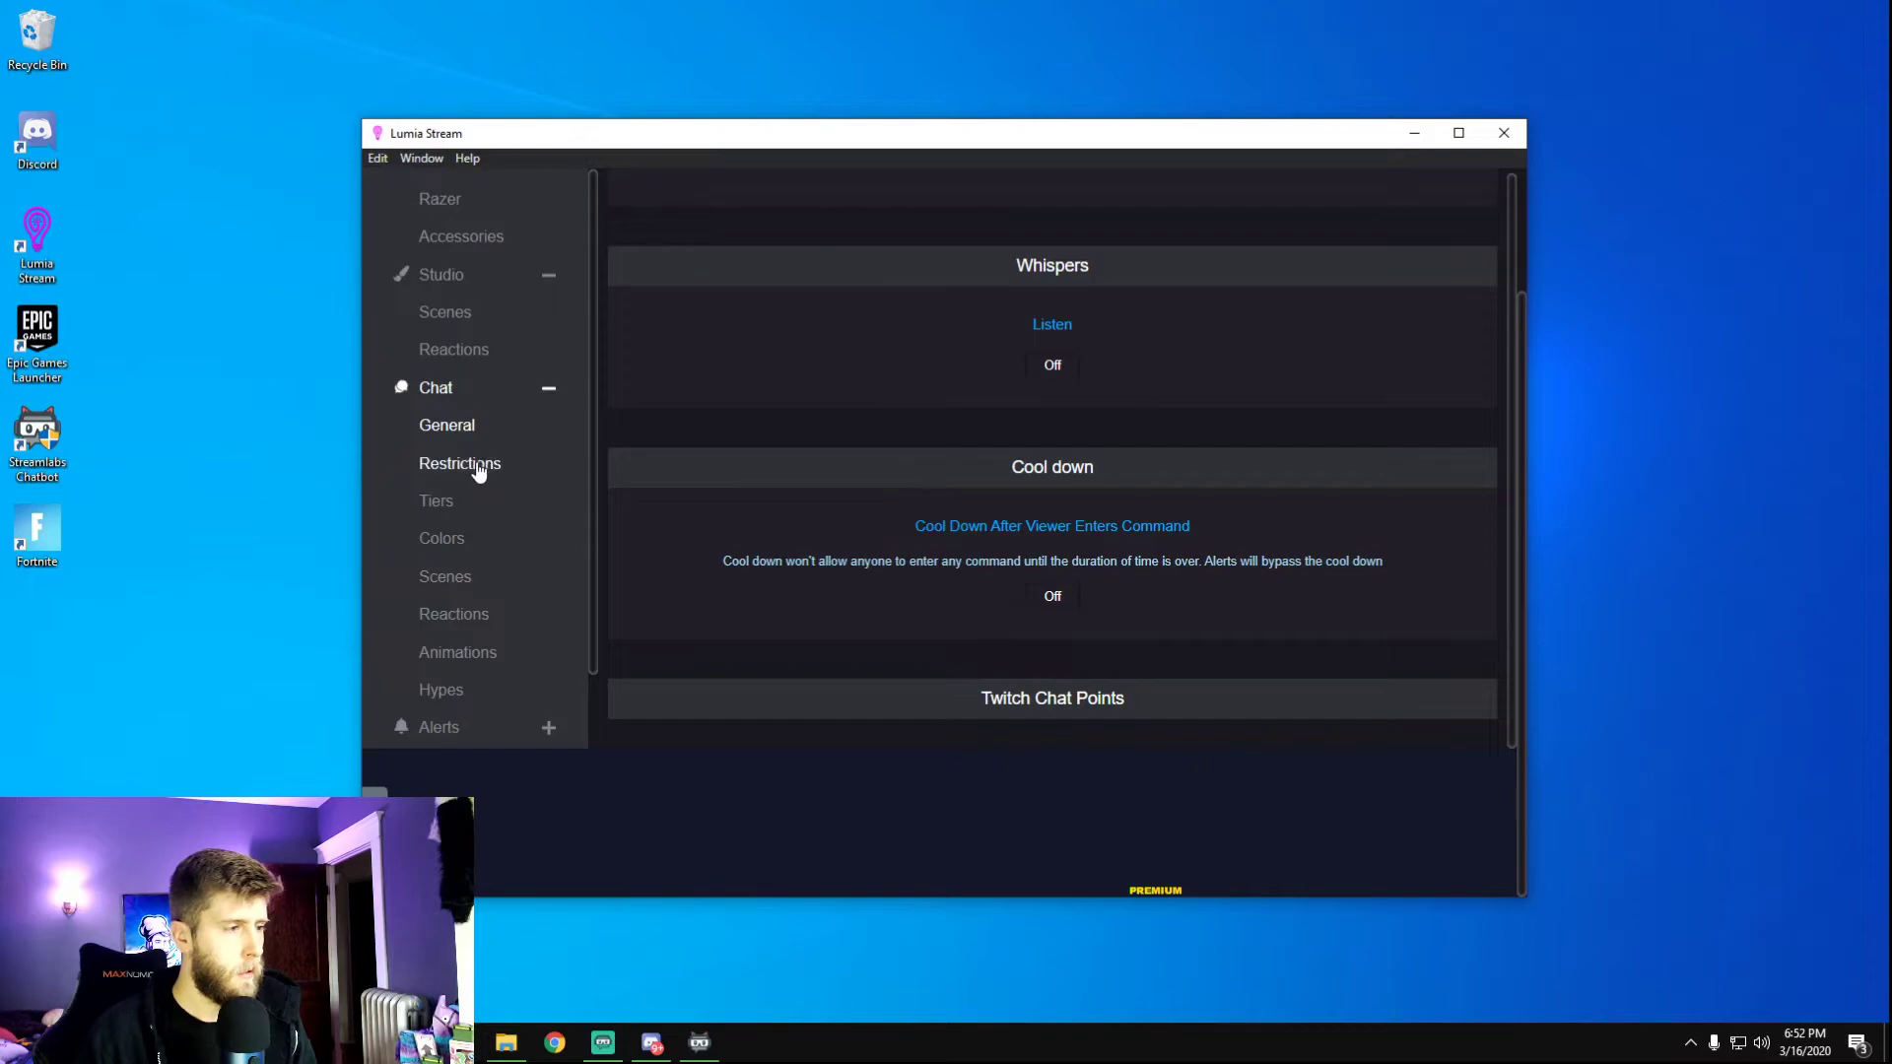
Review the chat restriction types and Twitch user tiers, and skim the remaining chat command pages through Hypes.
left_click(471, 465)
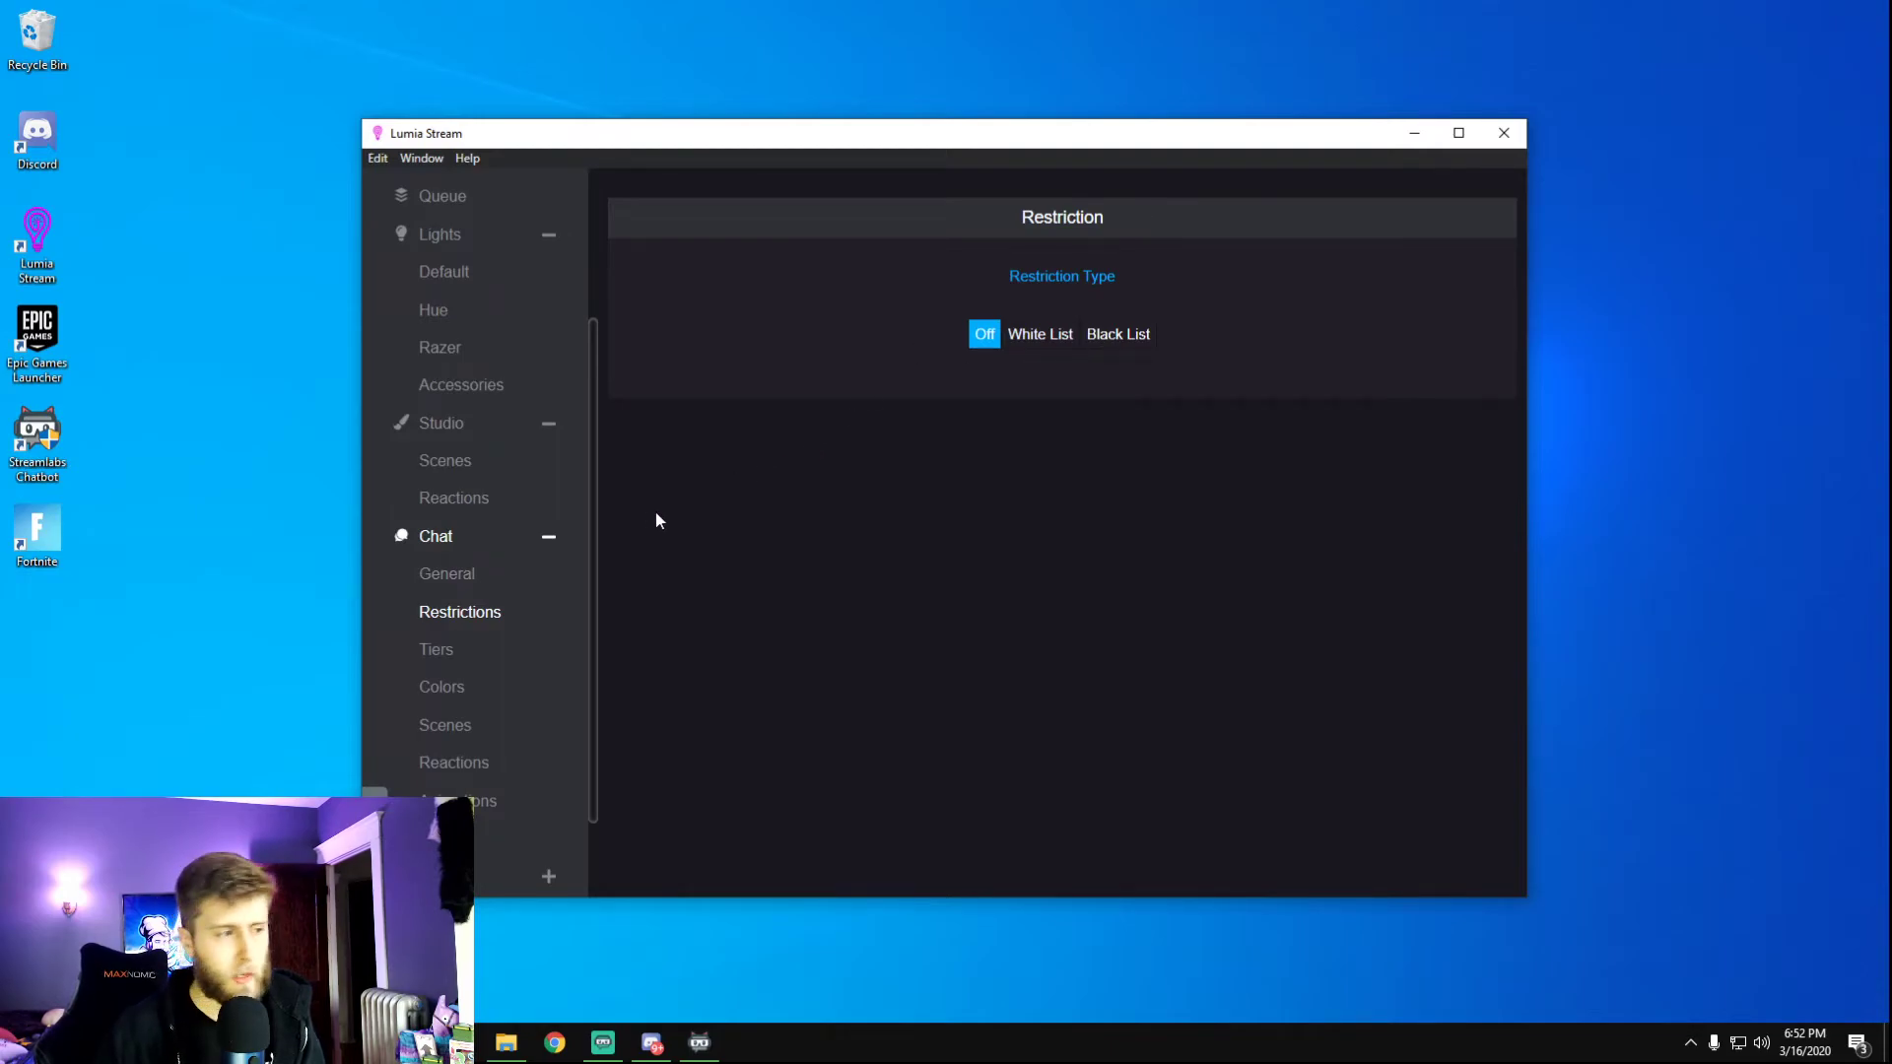
left_click(440, 656)
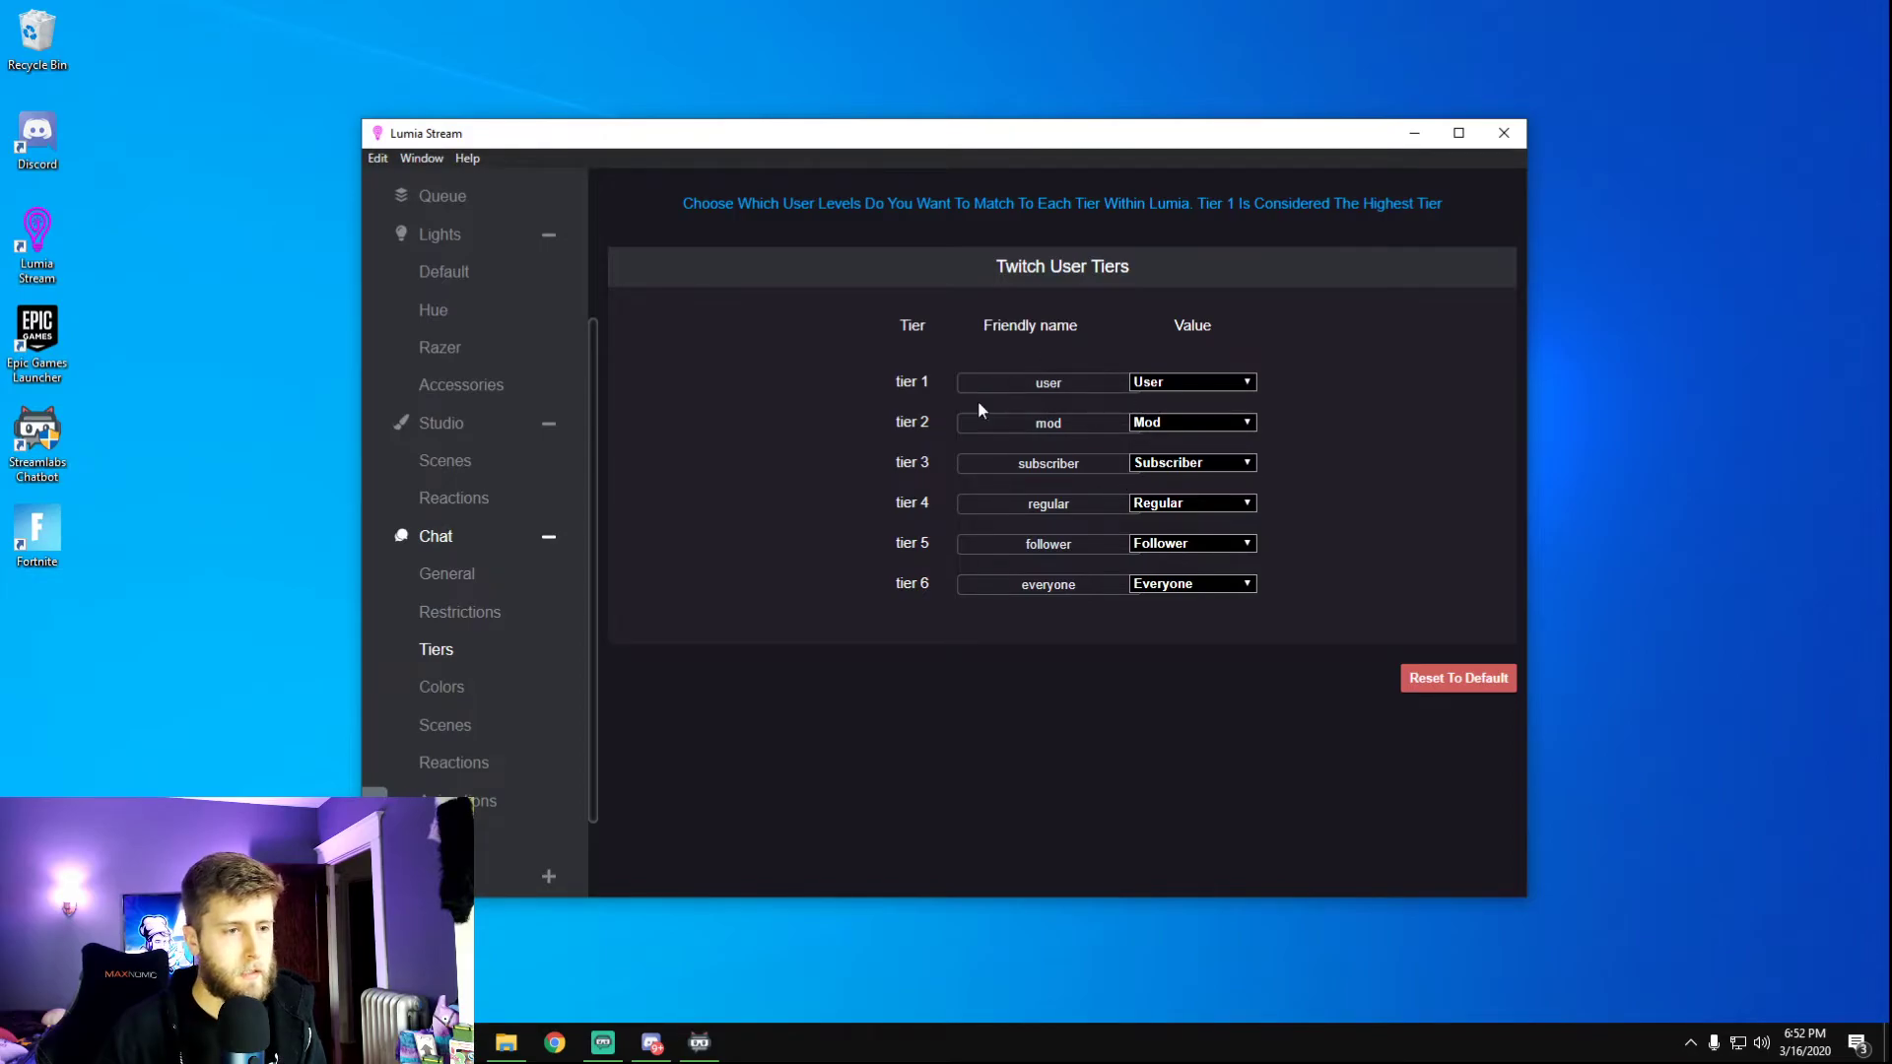
left_click(458, 690)
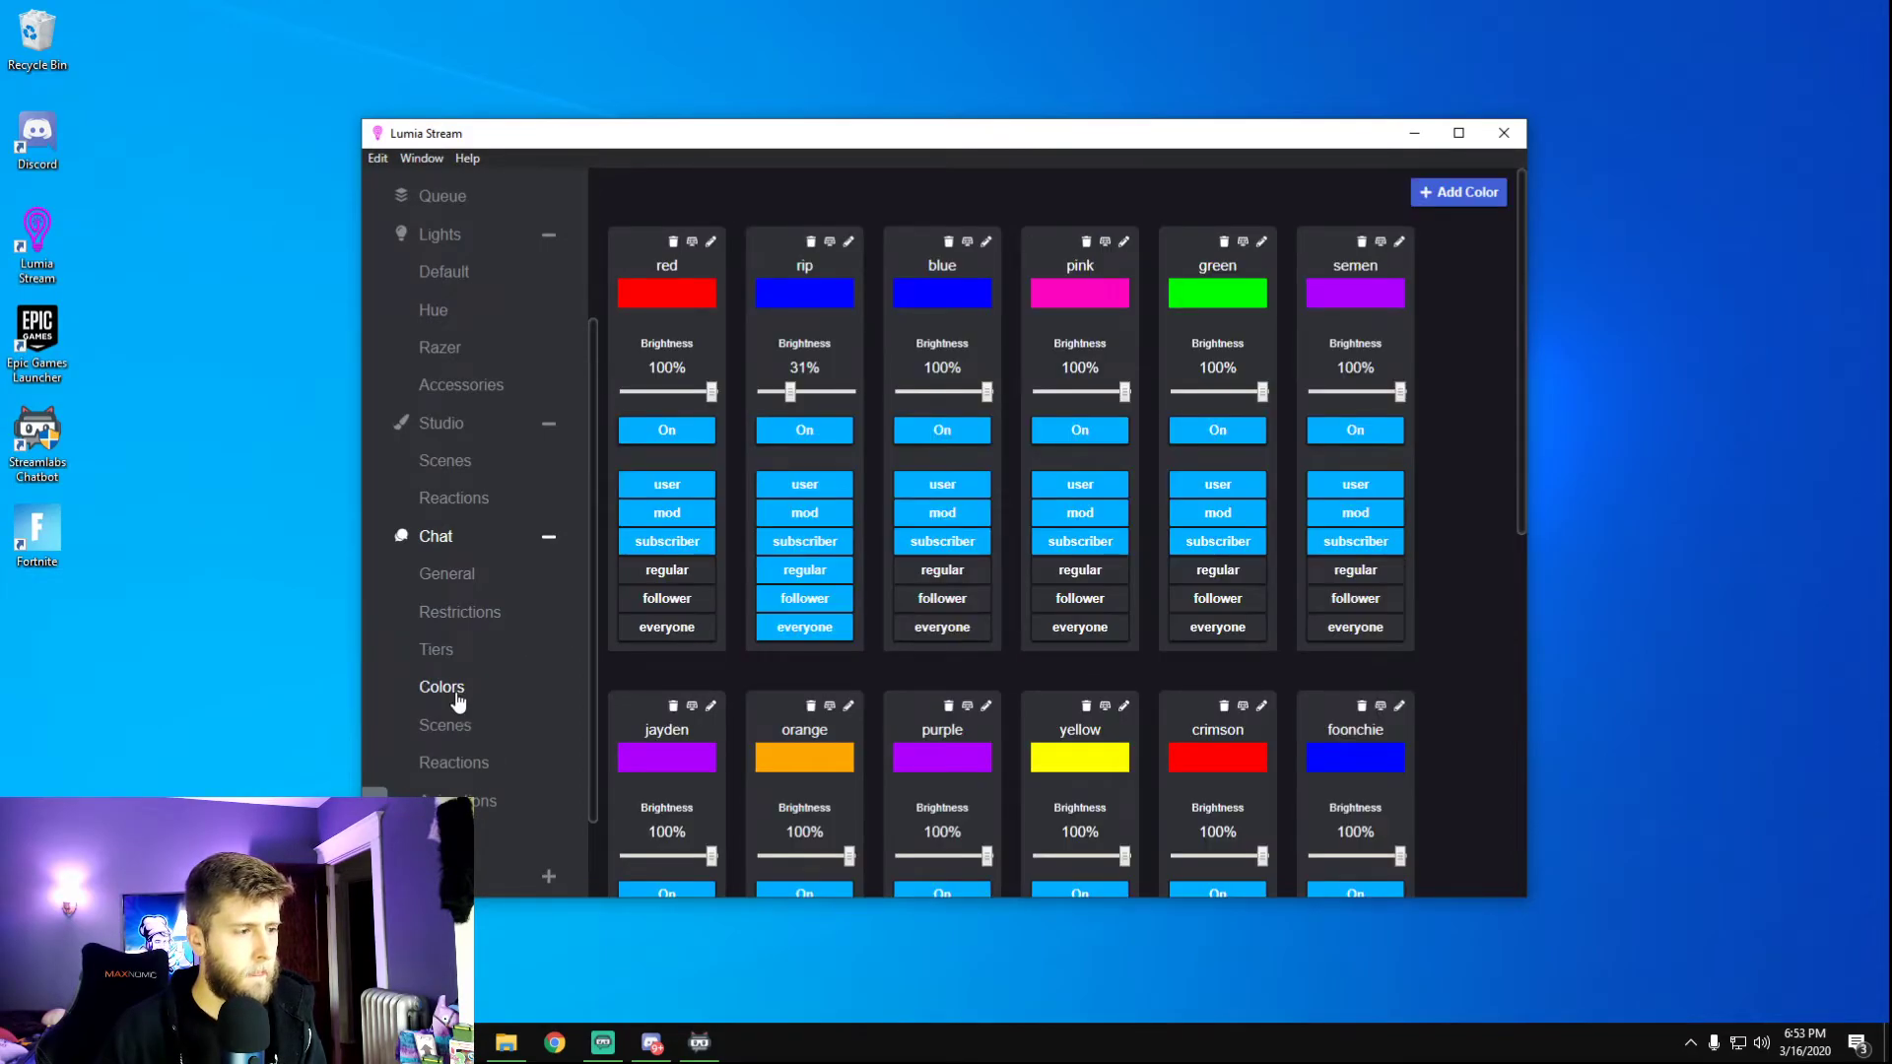
left_click(448, 726)
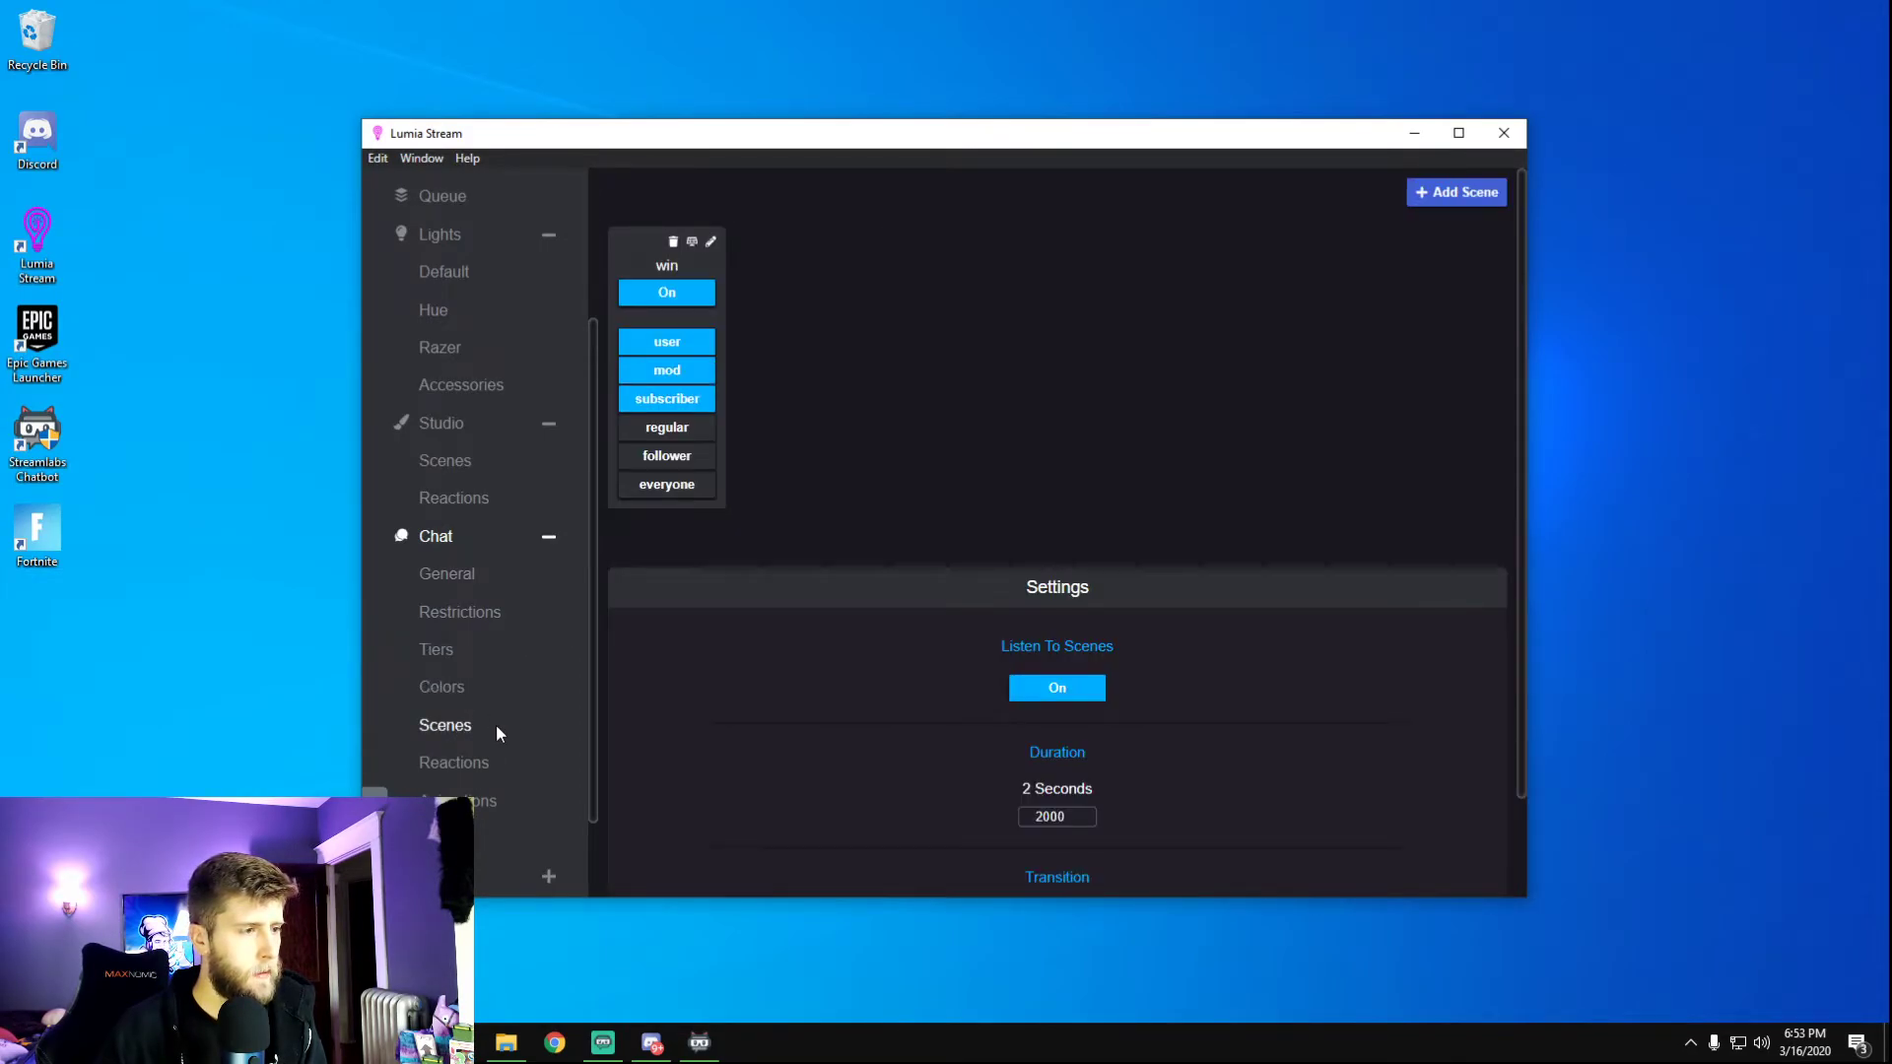
left_click(477, 763)
left_click(483, 800)
scroll(505, 730, "down", 1)
left_click(456, 747)
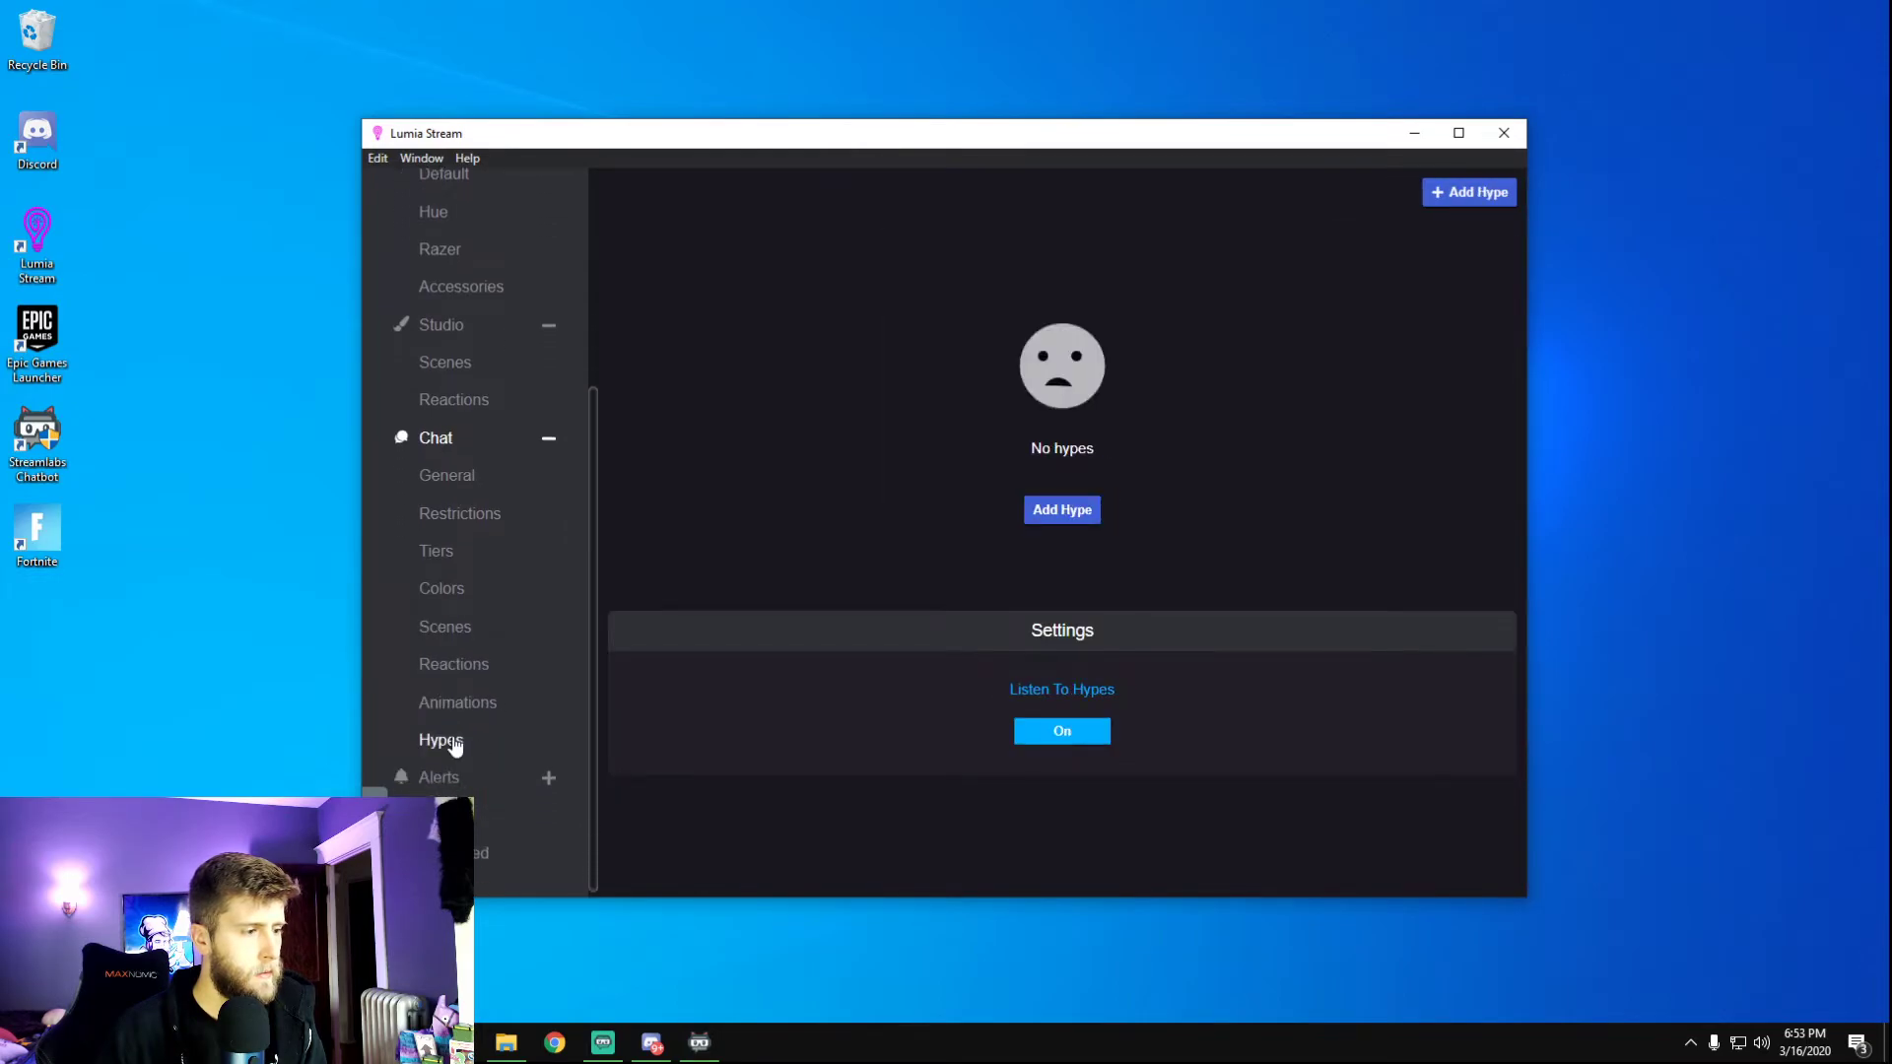
left_click(439, 777)
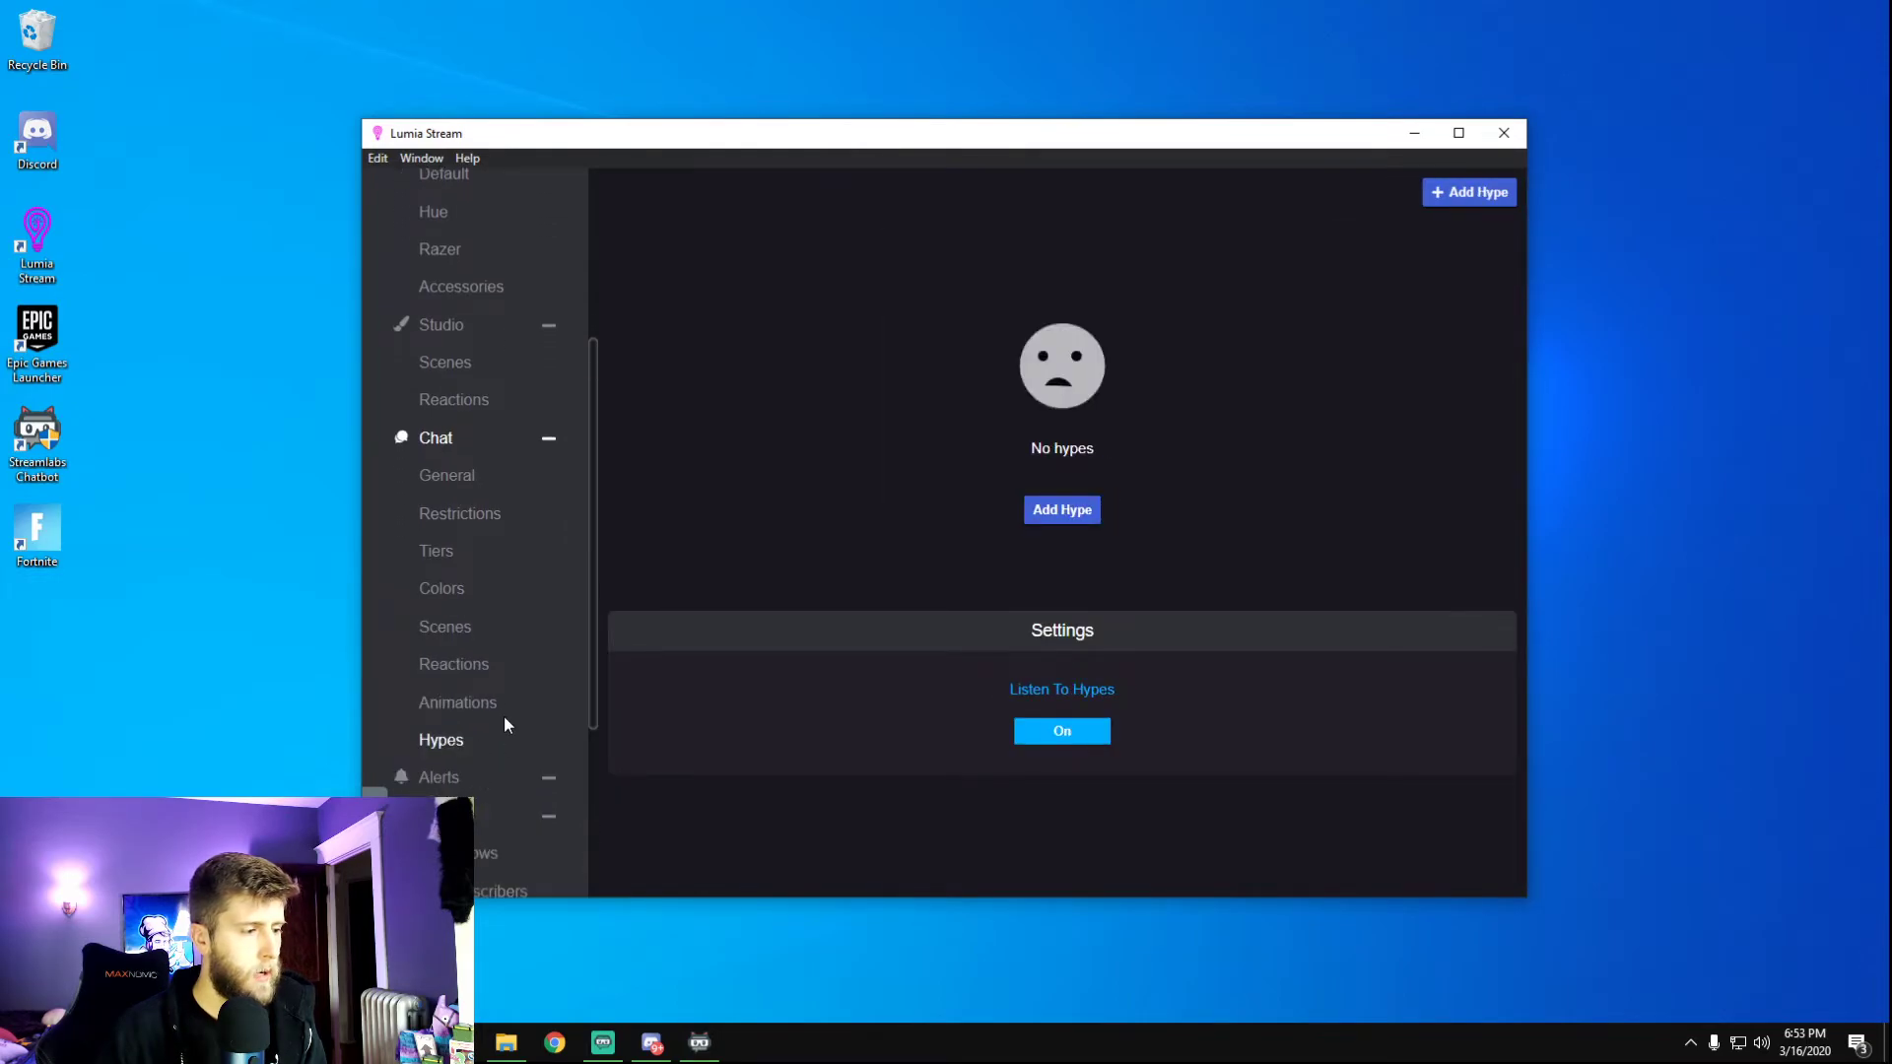
left_click(463, 705)
Examine the chat color commands with their brightness levels and permitted user tiers.
left_click(443, 589)
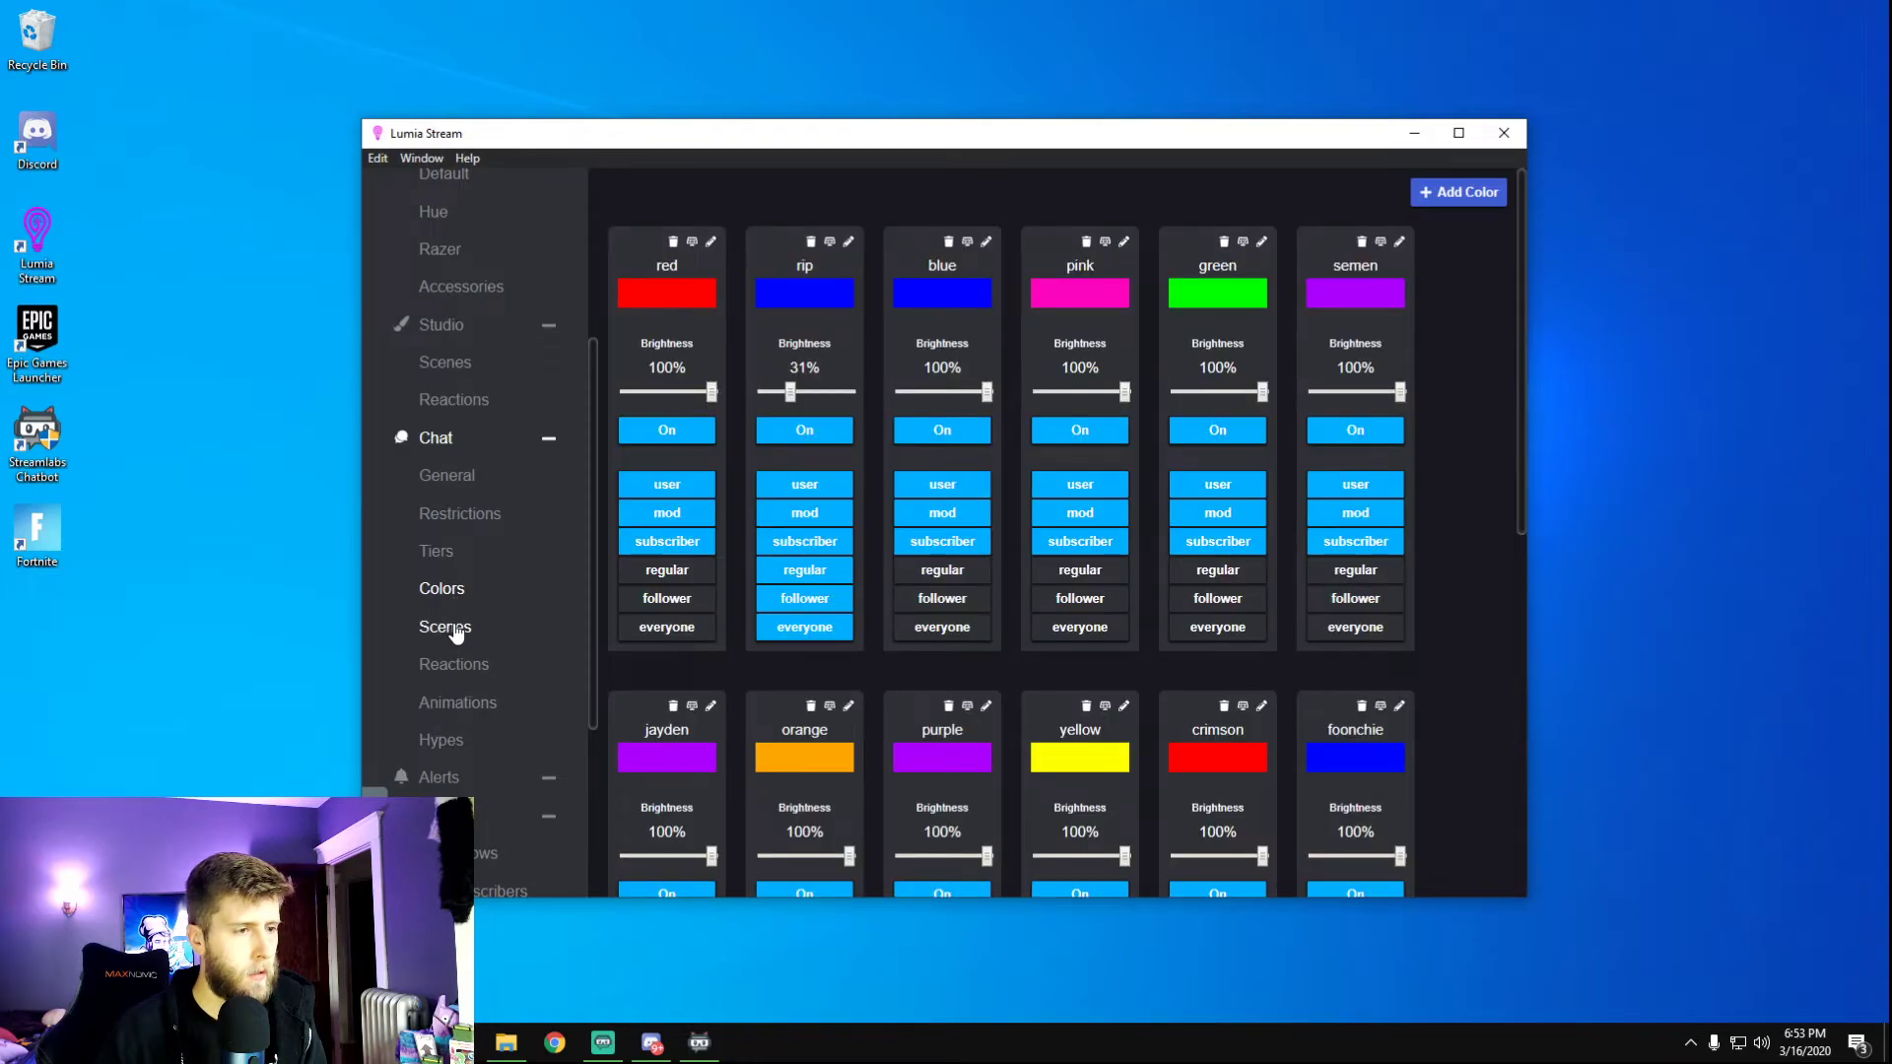
scroll(867, 575, "down", 3)
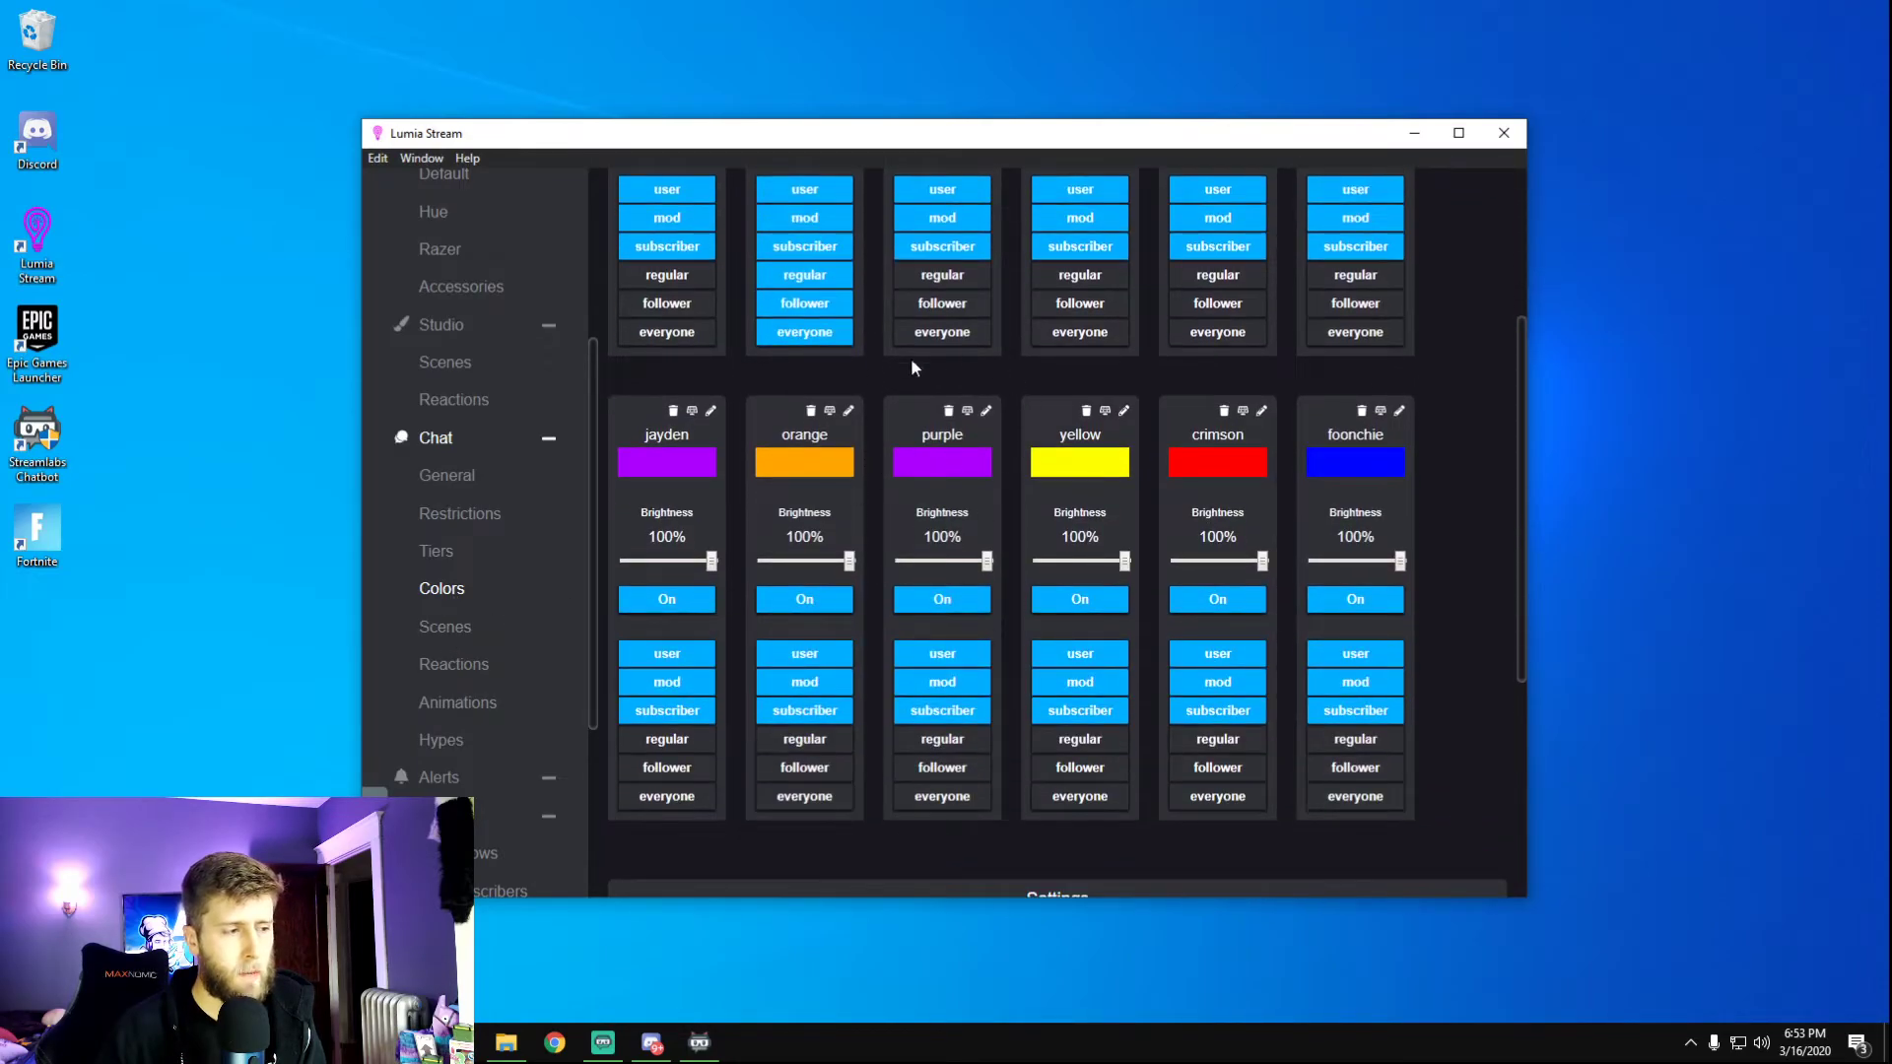
scroll(922, 443, "up", 1)
scroll(978, 545, "up", 1)
scroll(887, 542, "down", 3)
scroll(815, 536, "up", 3)
scroll(835, 627, "up", 1)
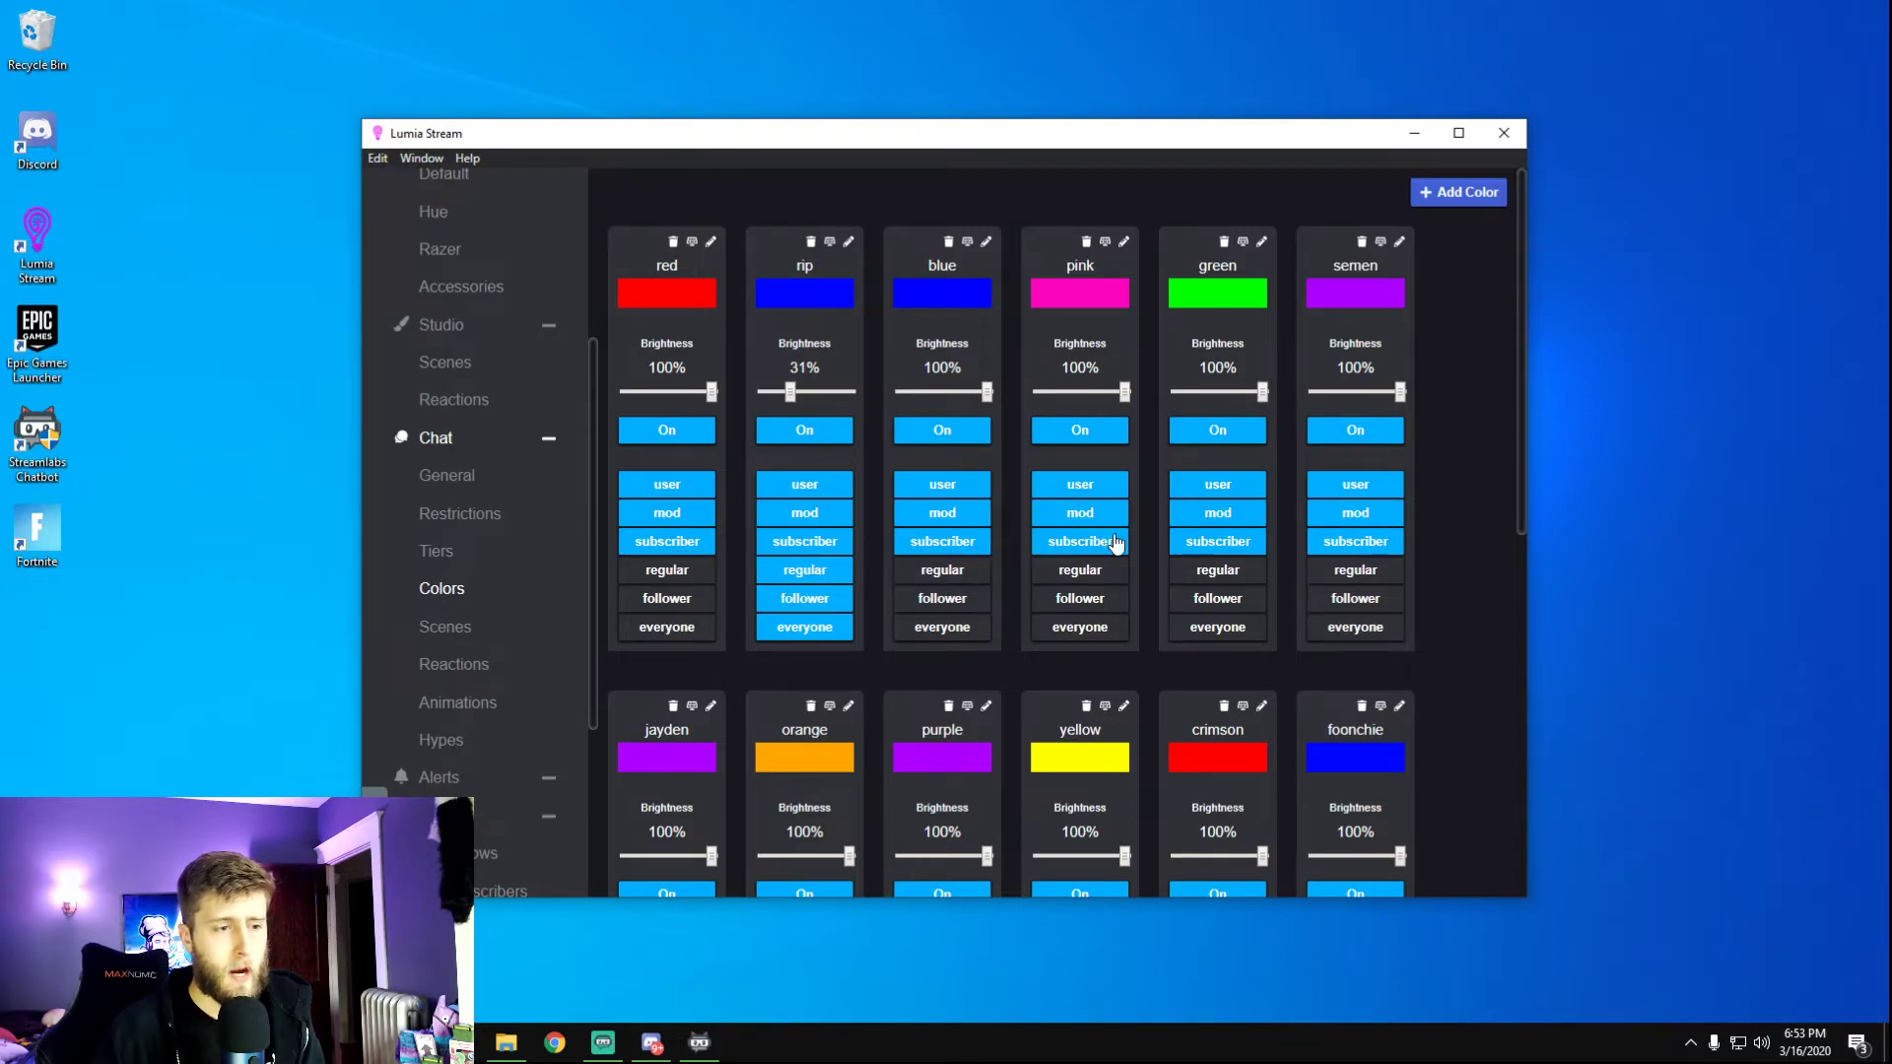
Restrict the rip chat color to the user, mod and subscriber tiers, and compare it with the other colors.
scroll(1284, 536, "down", 1)
left_click(808, 473)
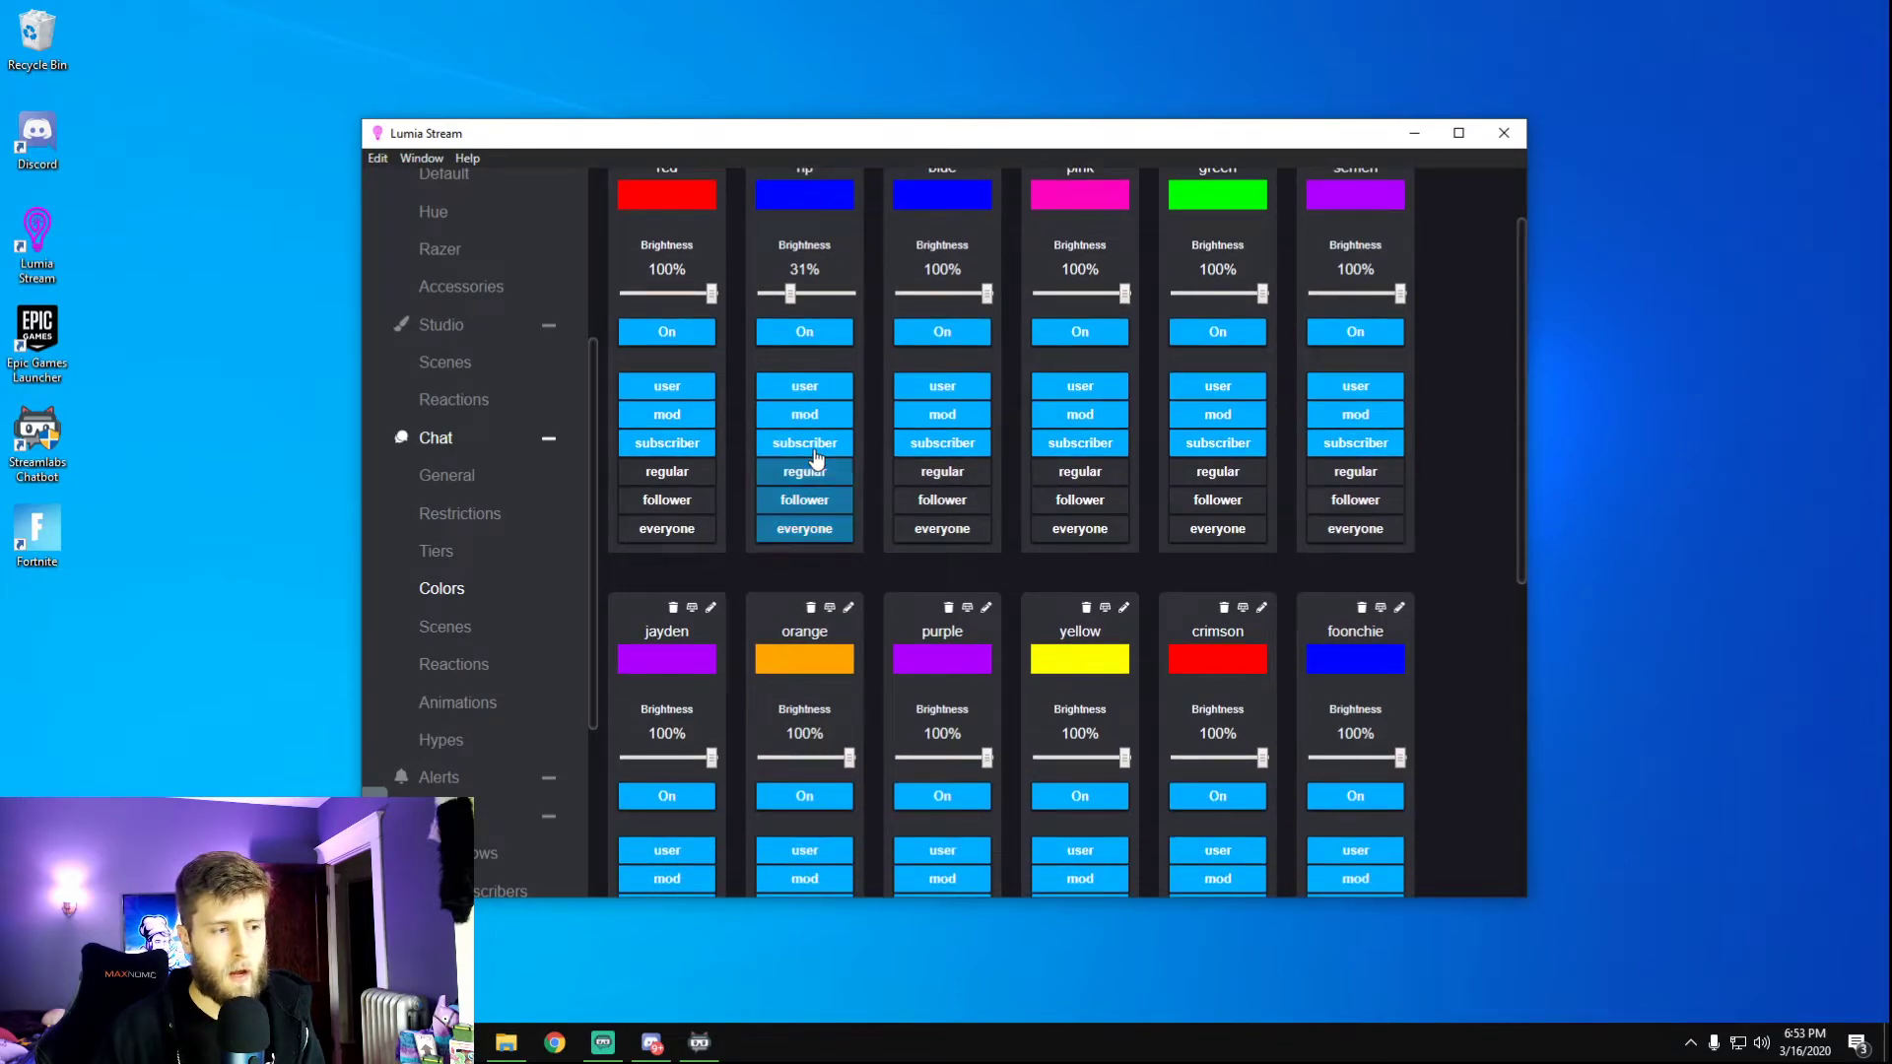
scroll(1044, 719, "down", 2)
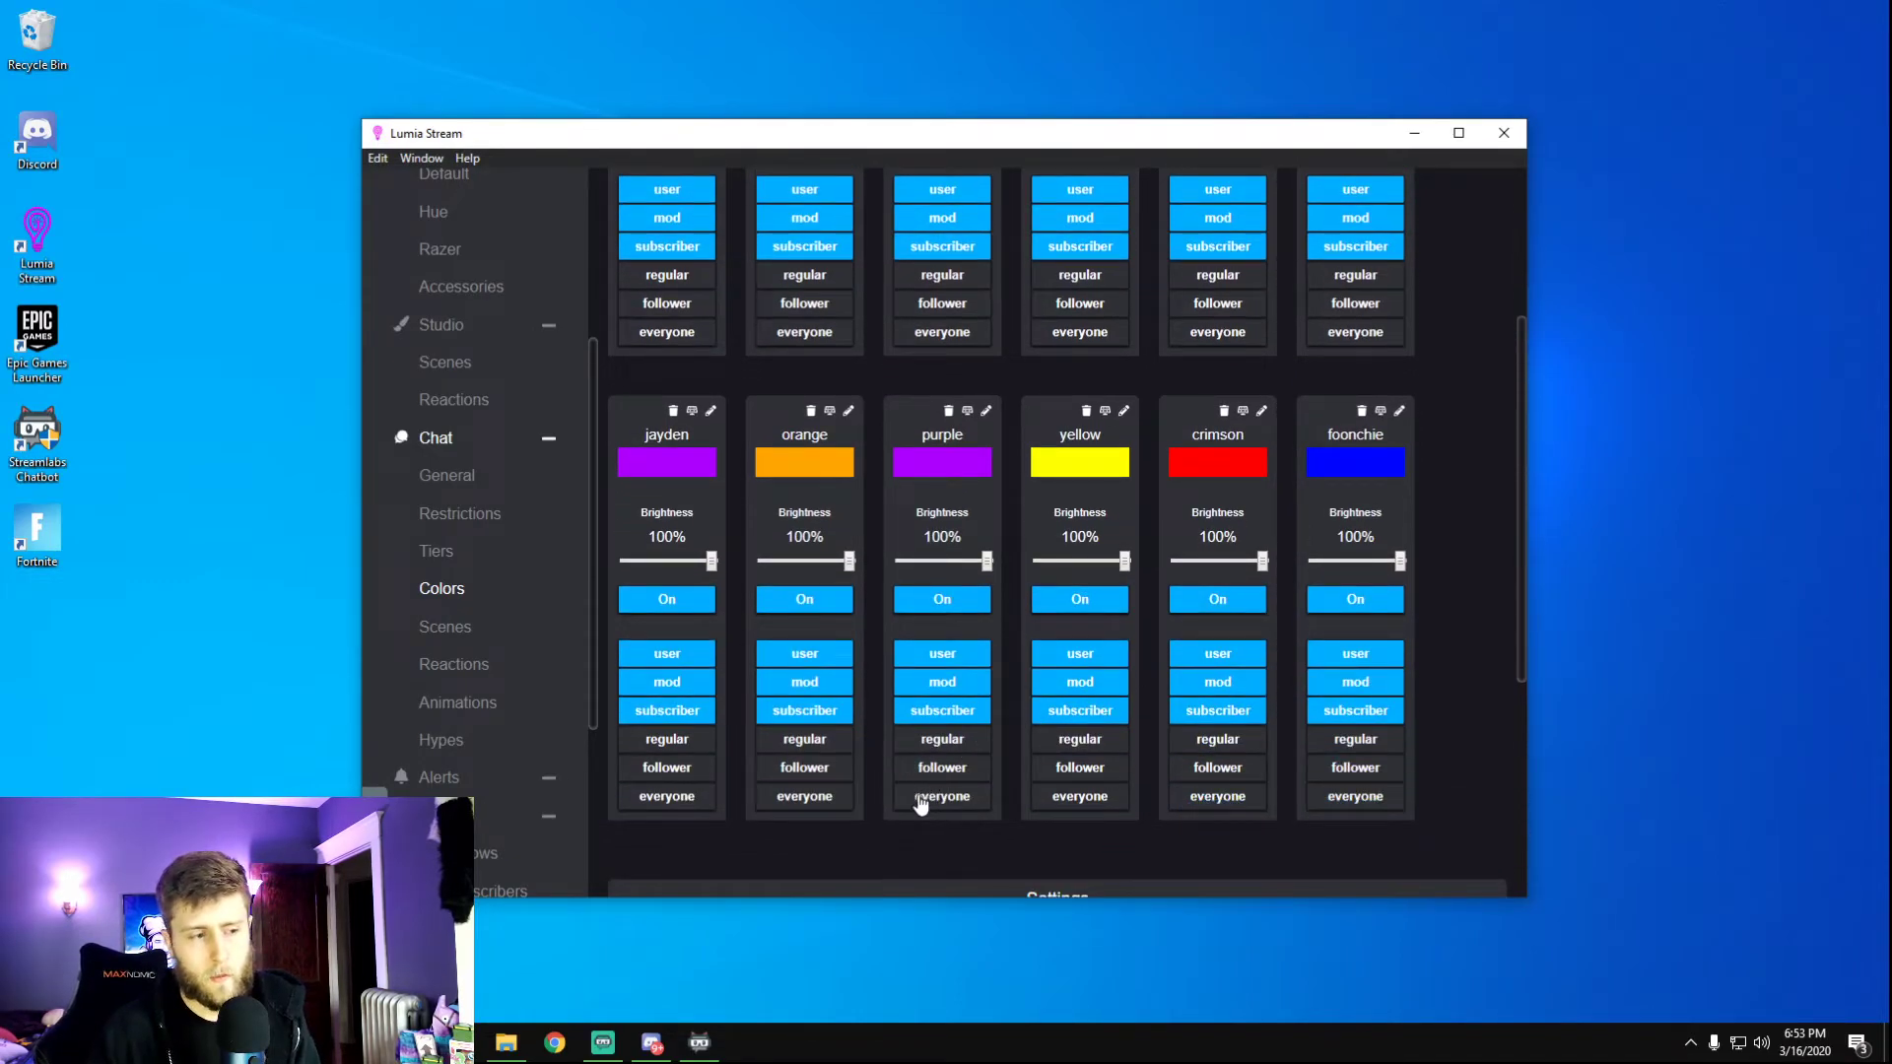
scroll(749, 657, "up", 2)
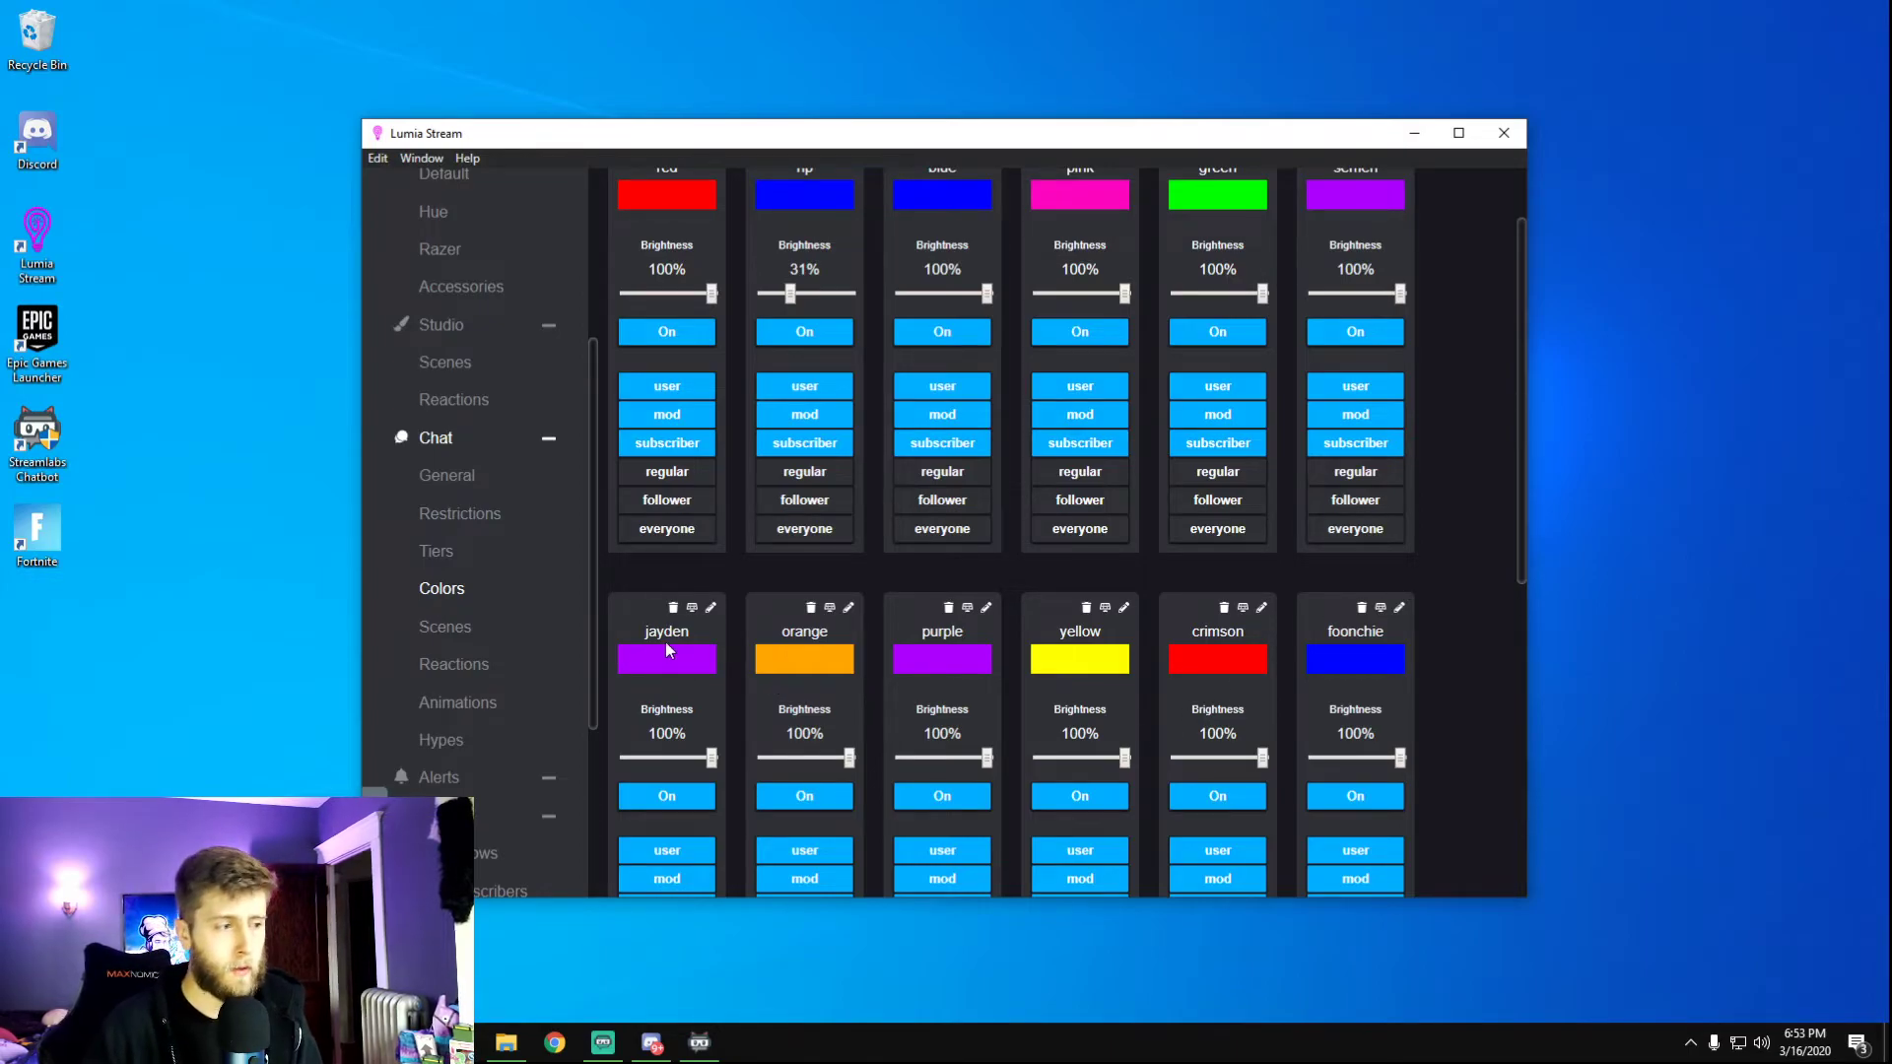
Review the chat command settings for scenes, reactions, animations and hypes.
left_click(469, 633)
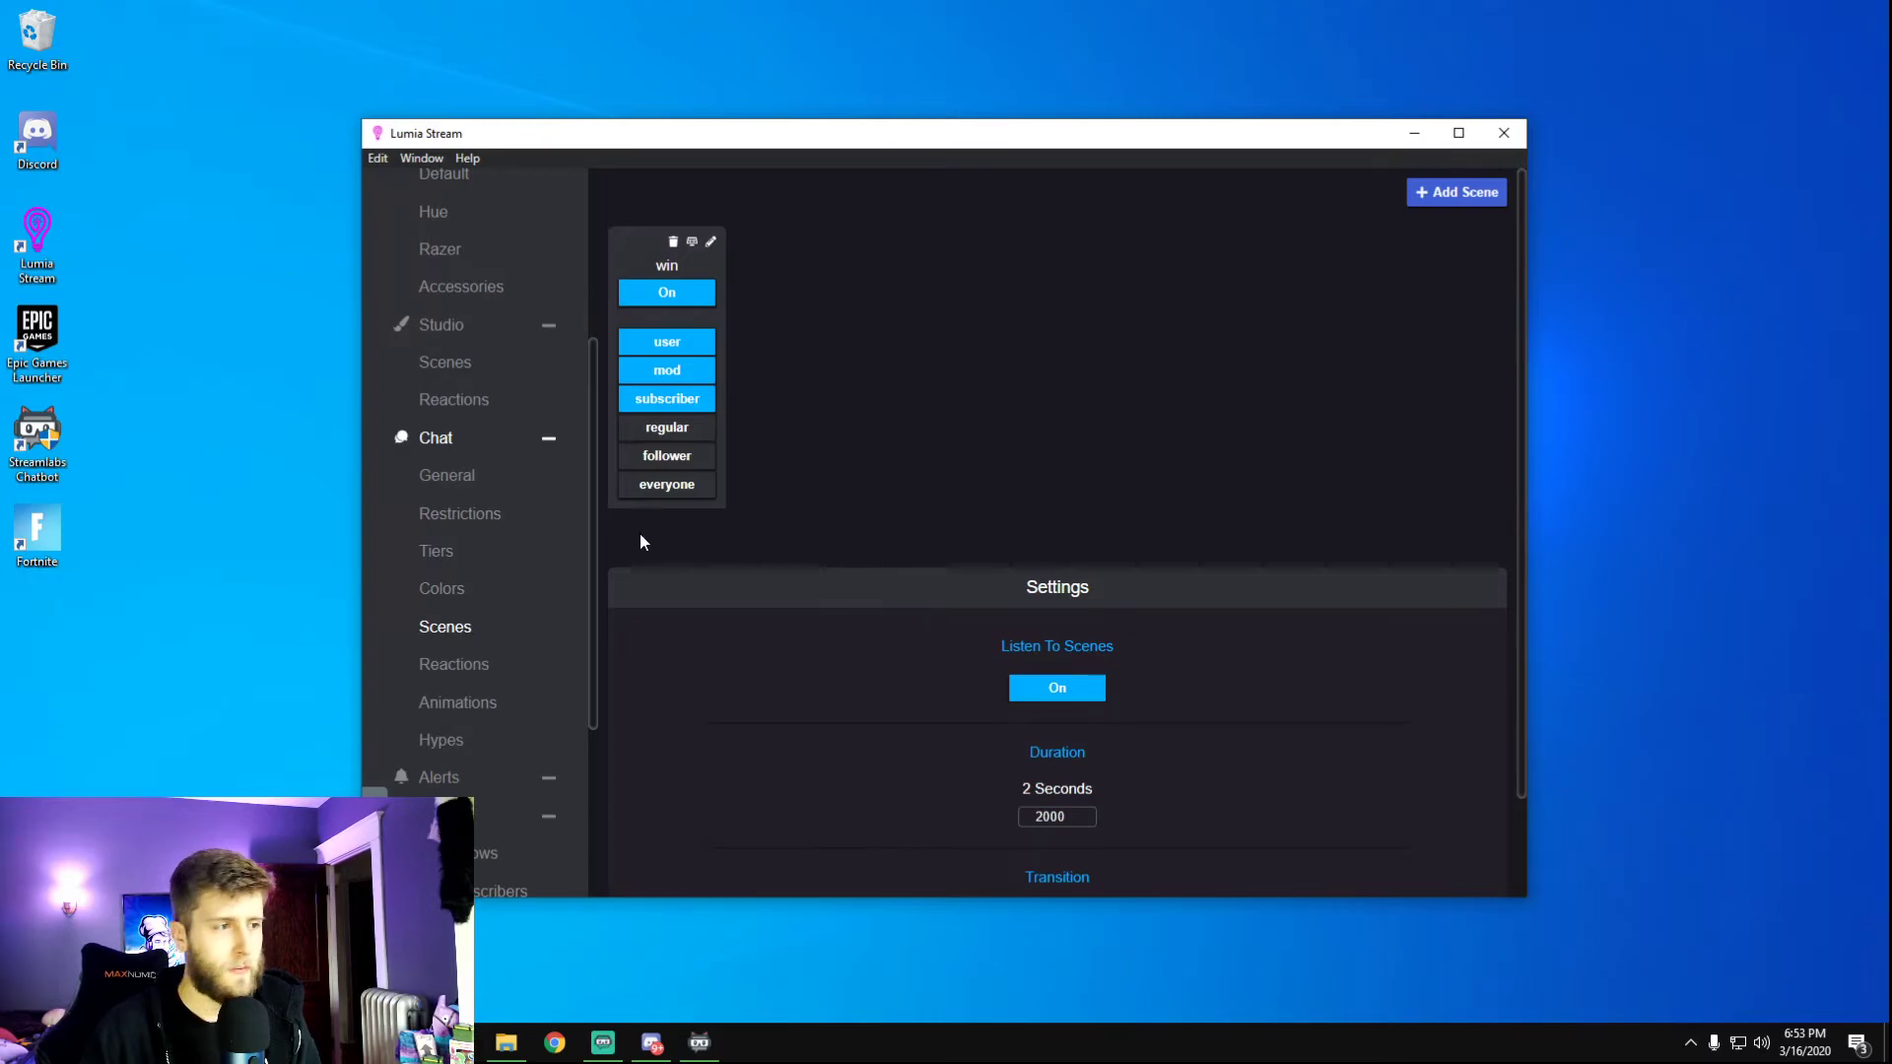
left_click(469, 672)
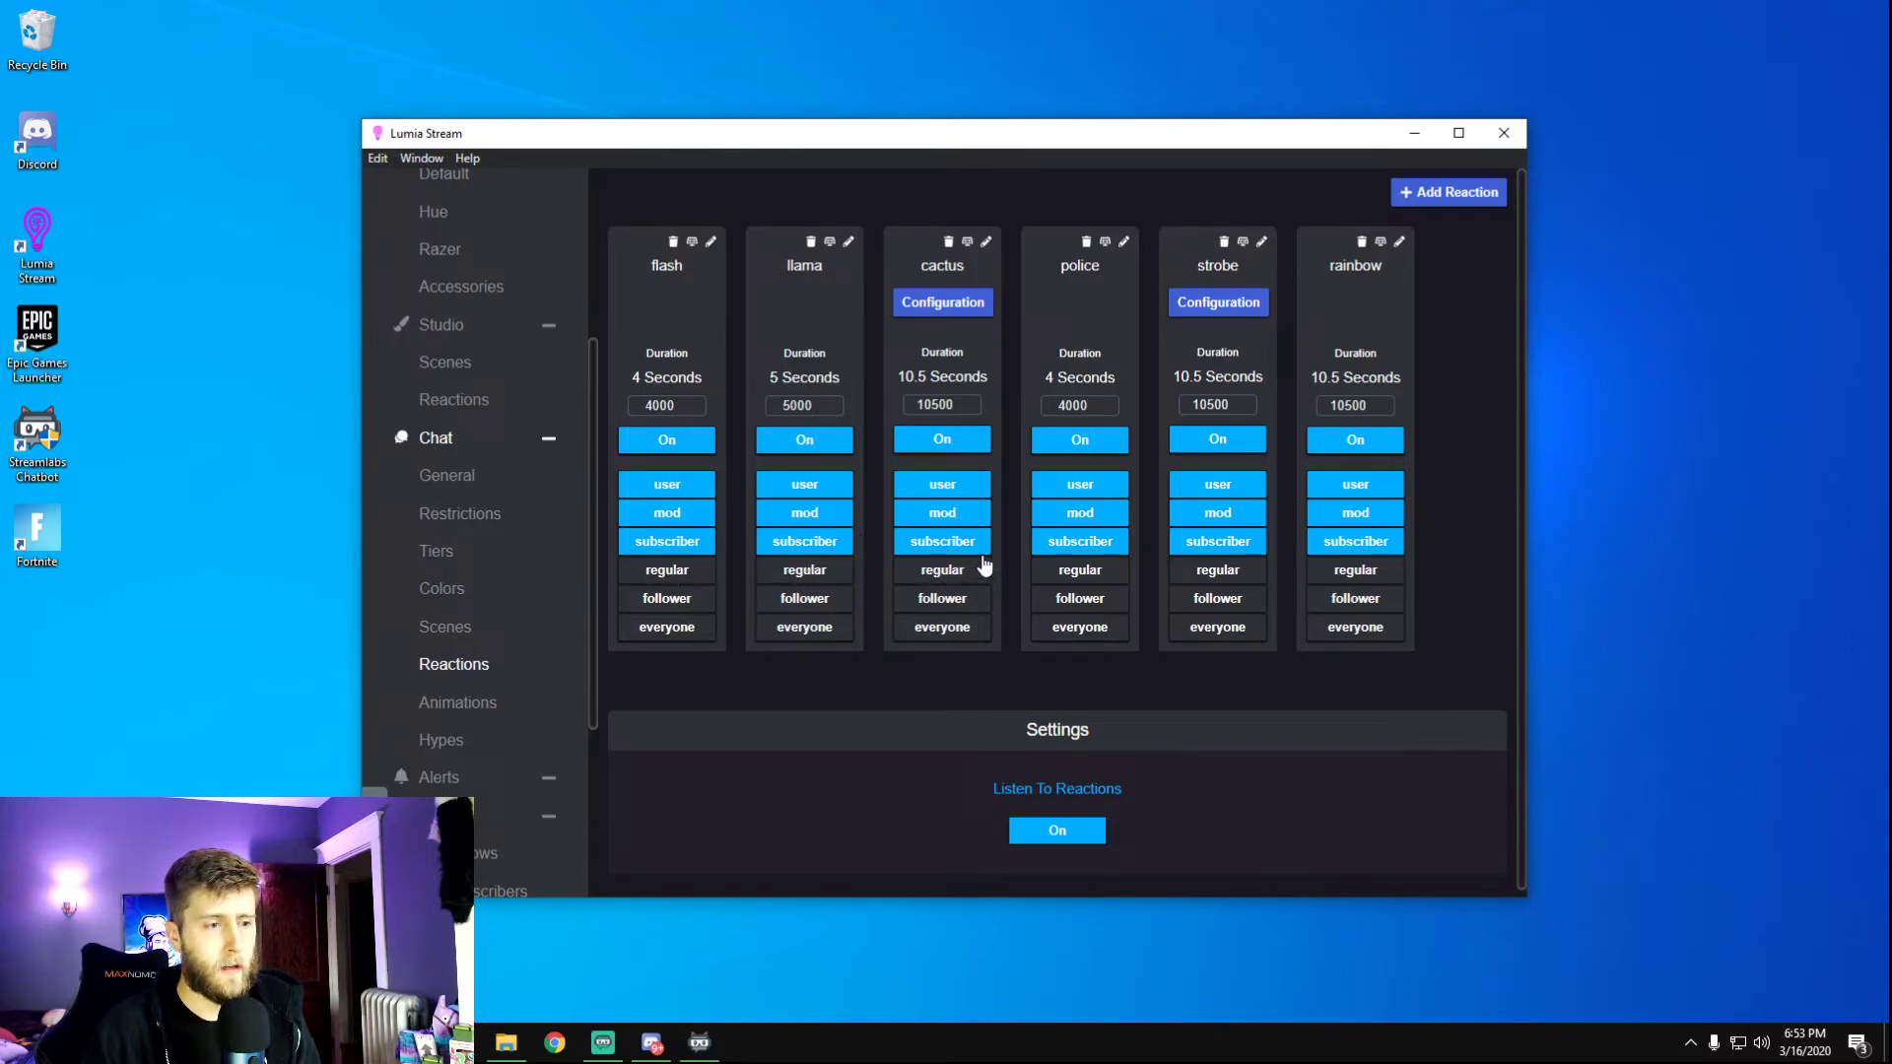
left_click(487, 704)
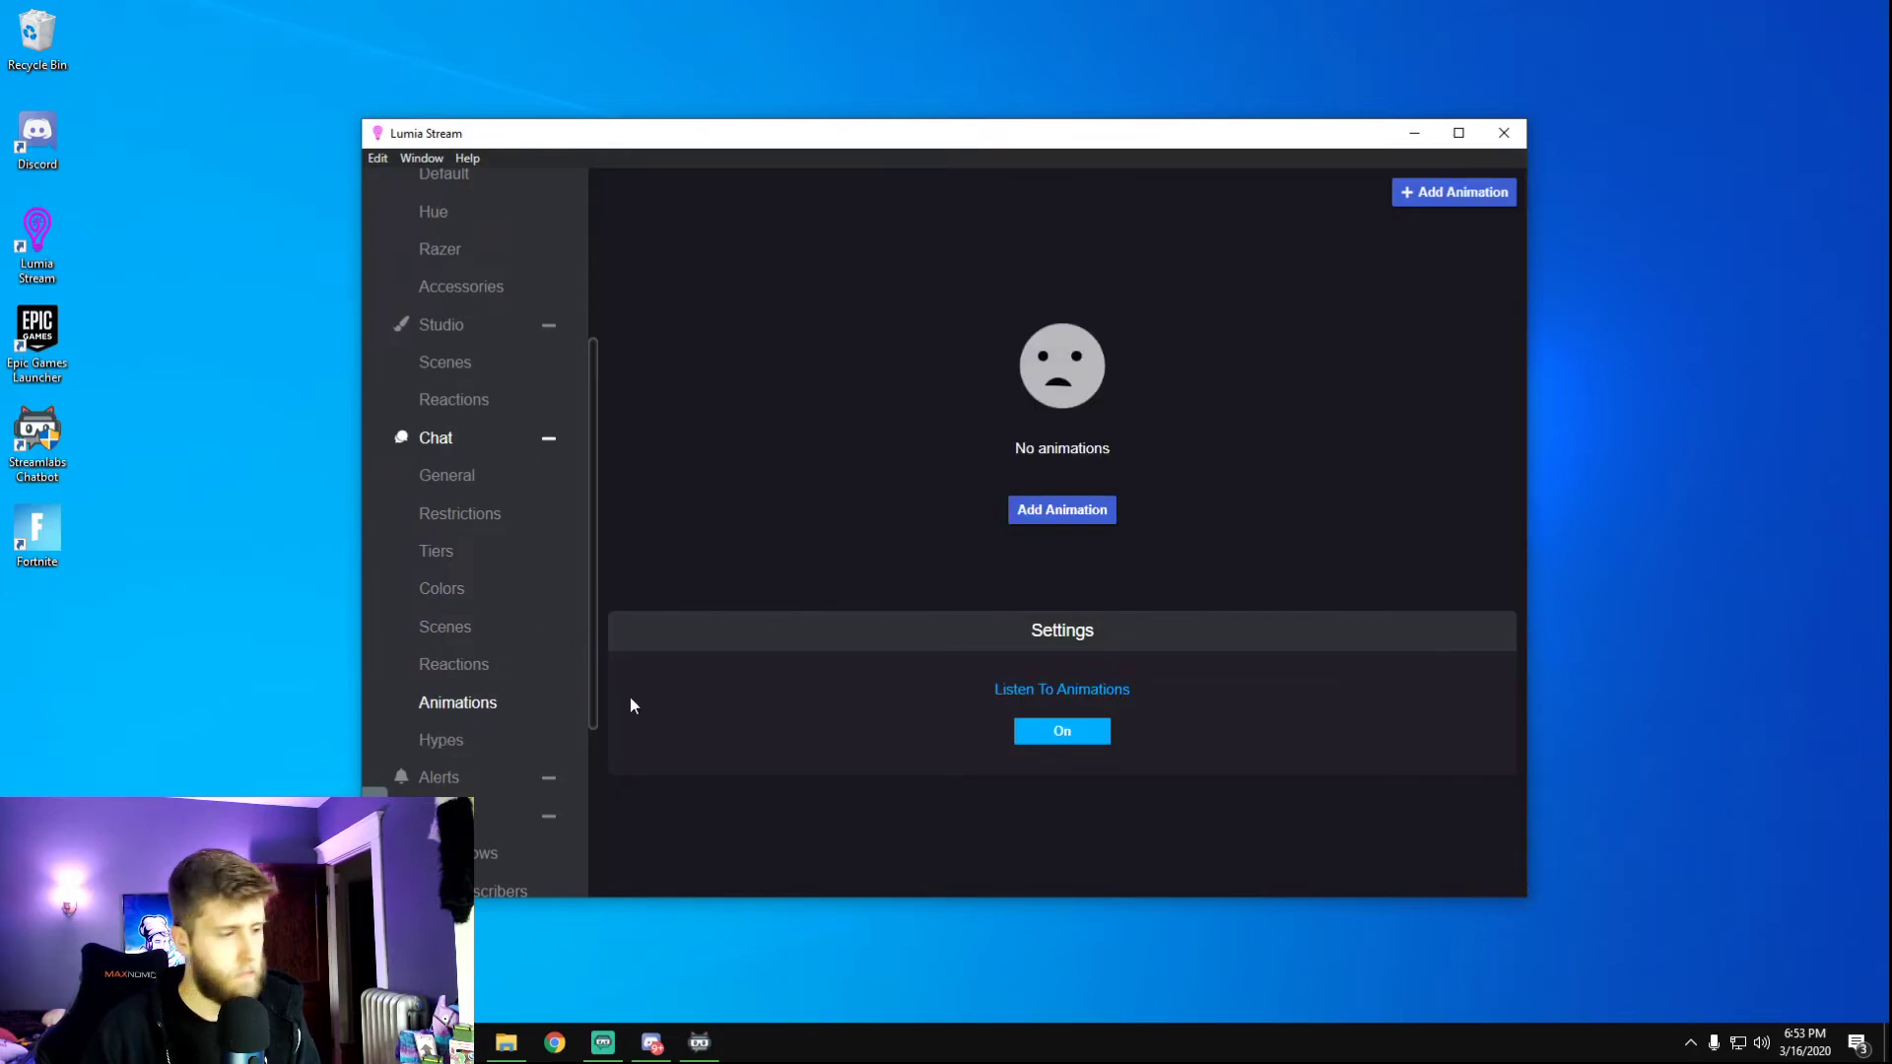
left_click(442, 741)
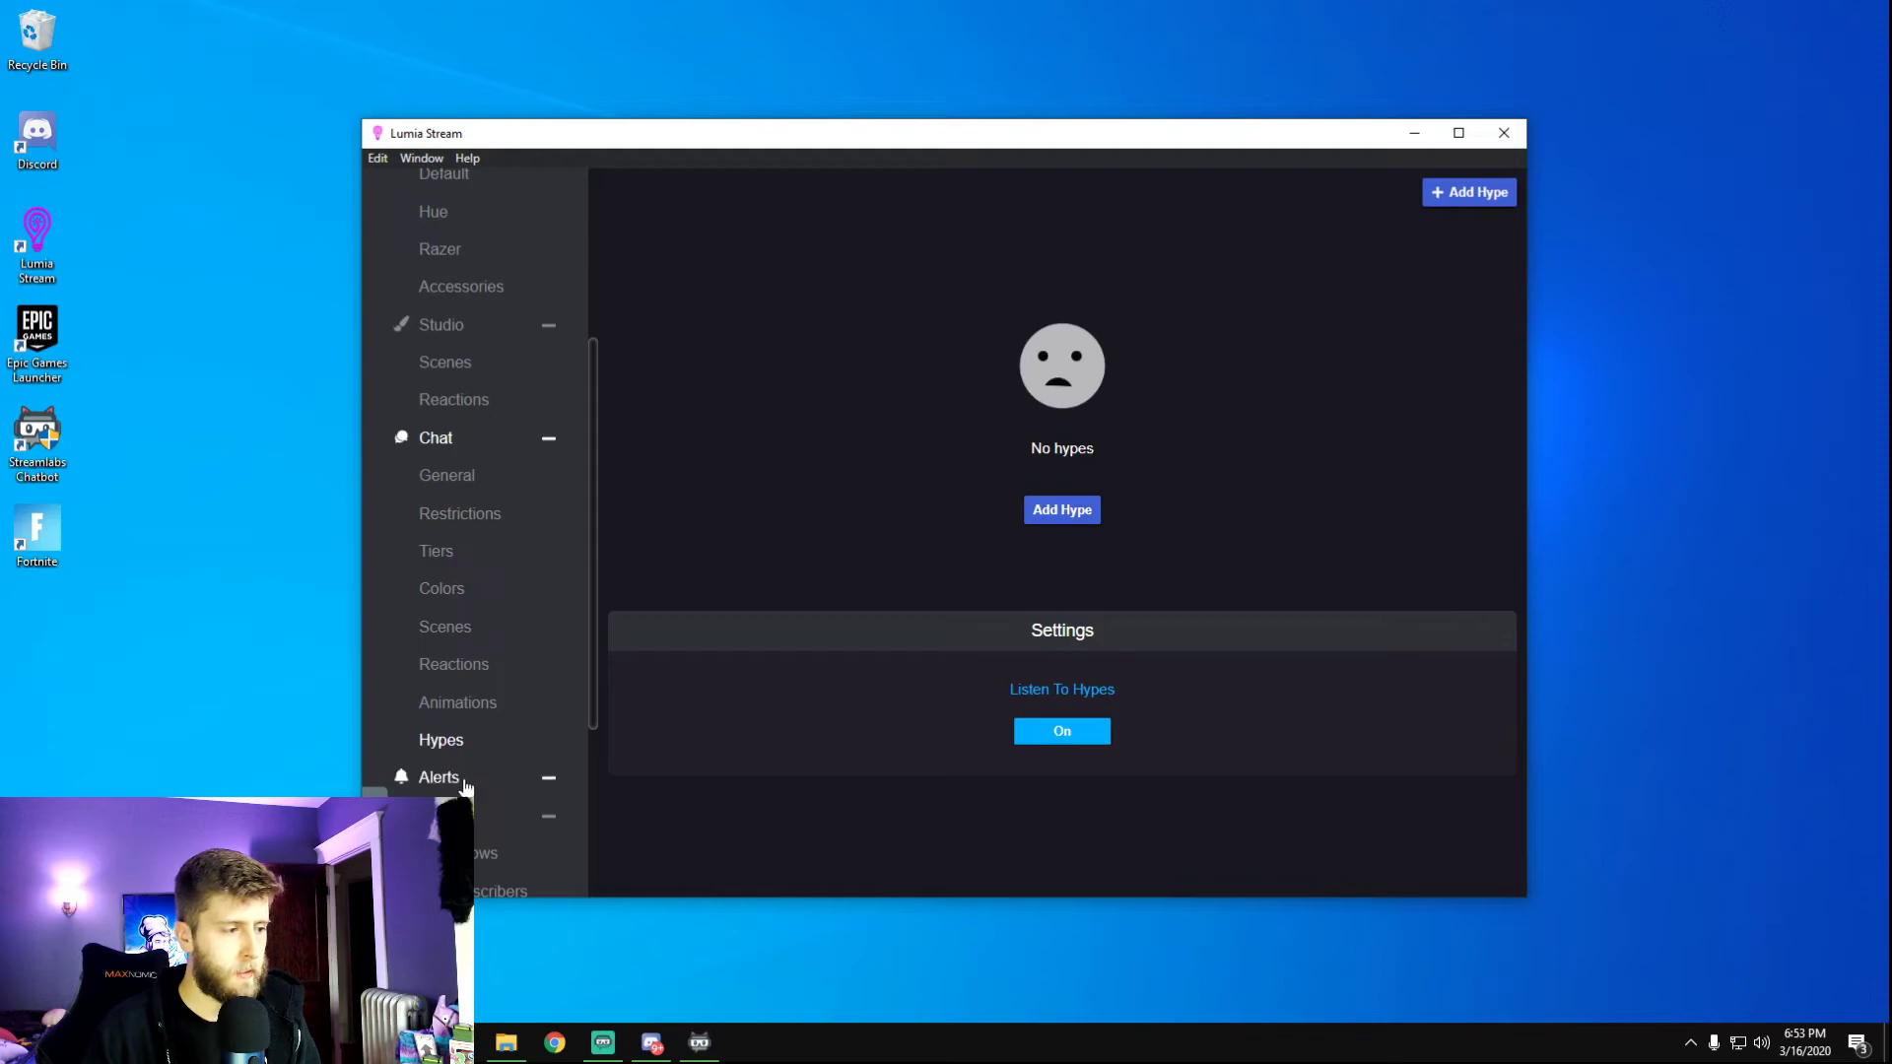
Expand the Twitch and Streamlabs alert groups and look over the alert types they offer.
scroll(477, 749, "down", 3)
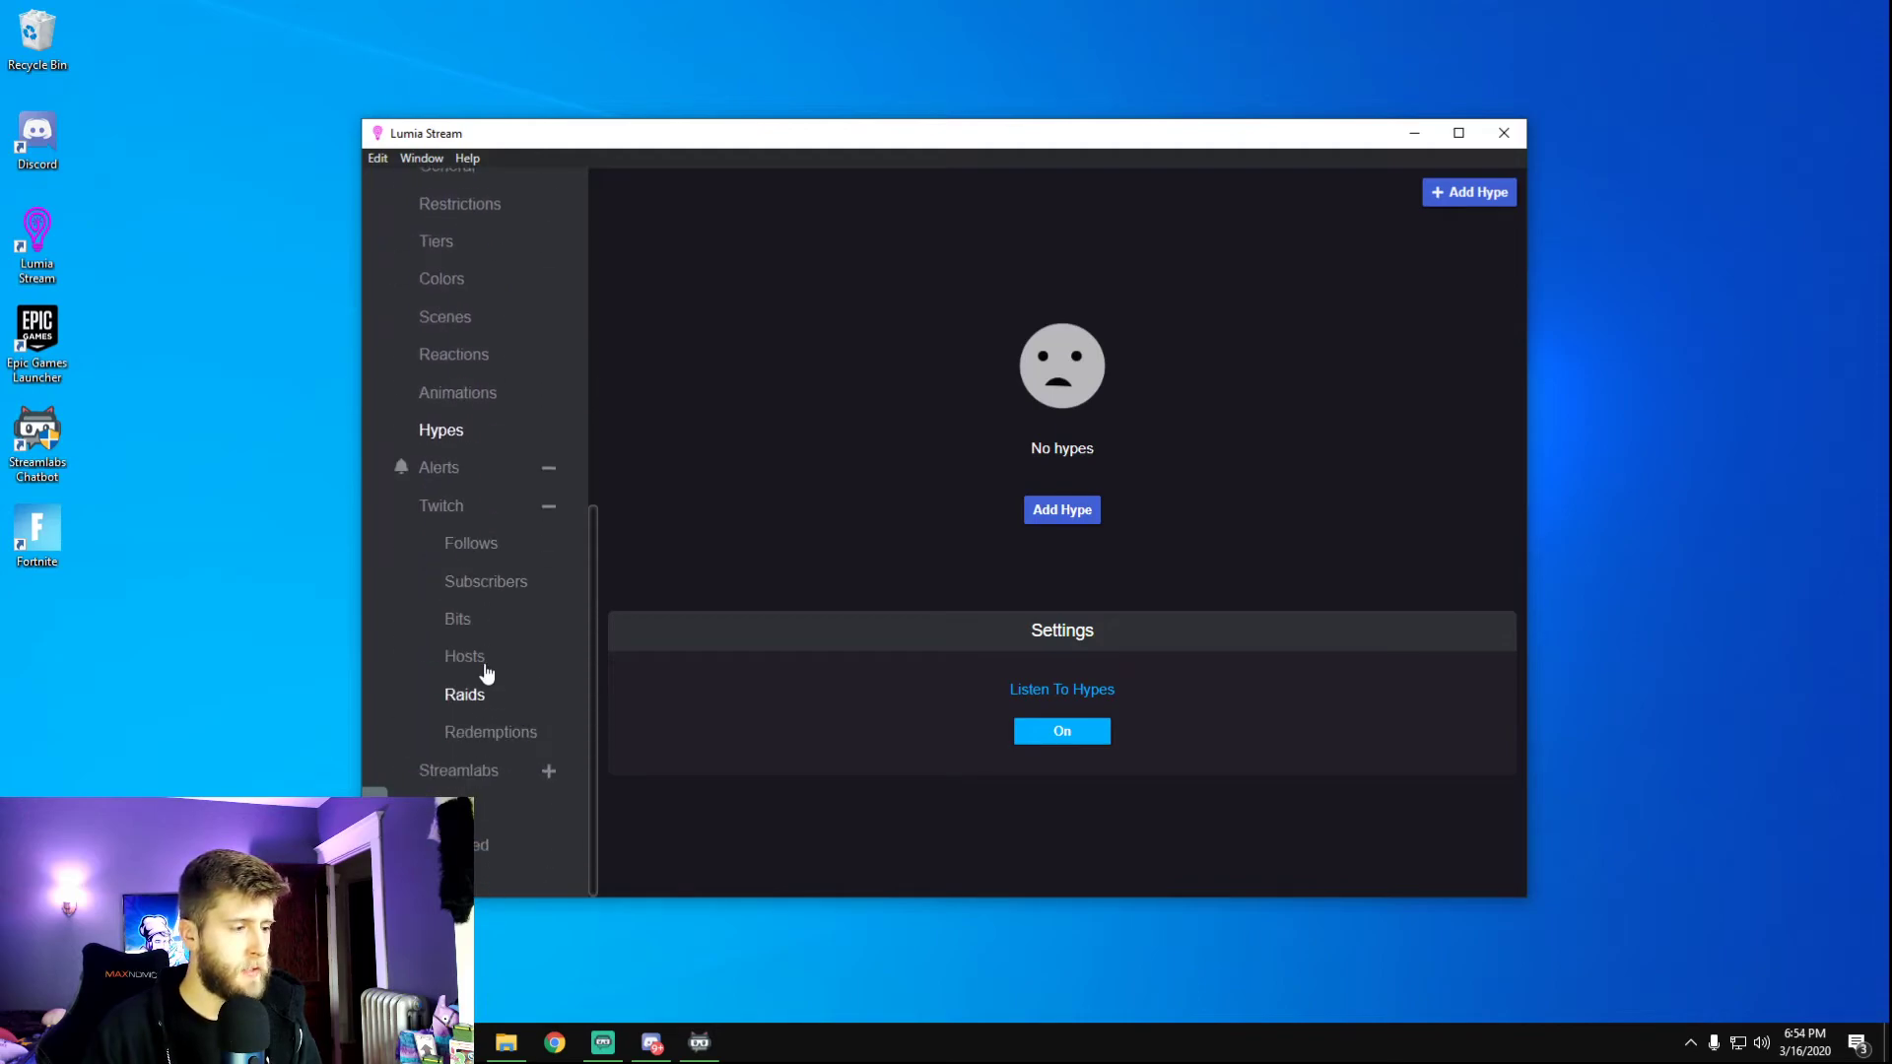
left_click(446, 508)
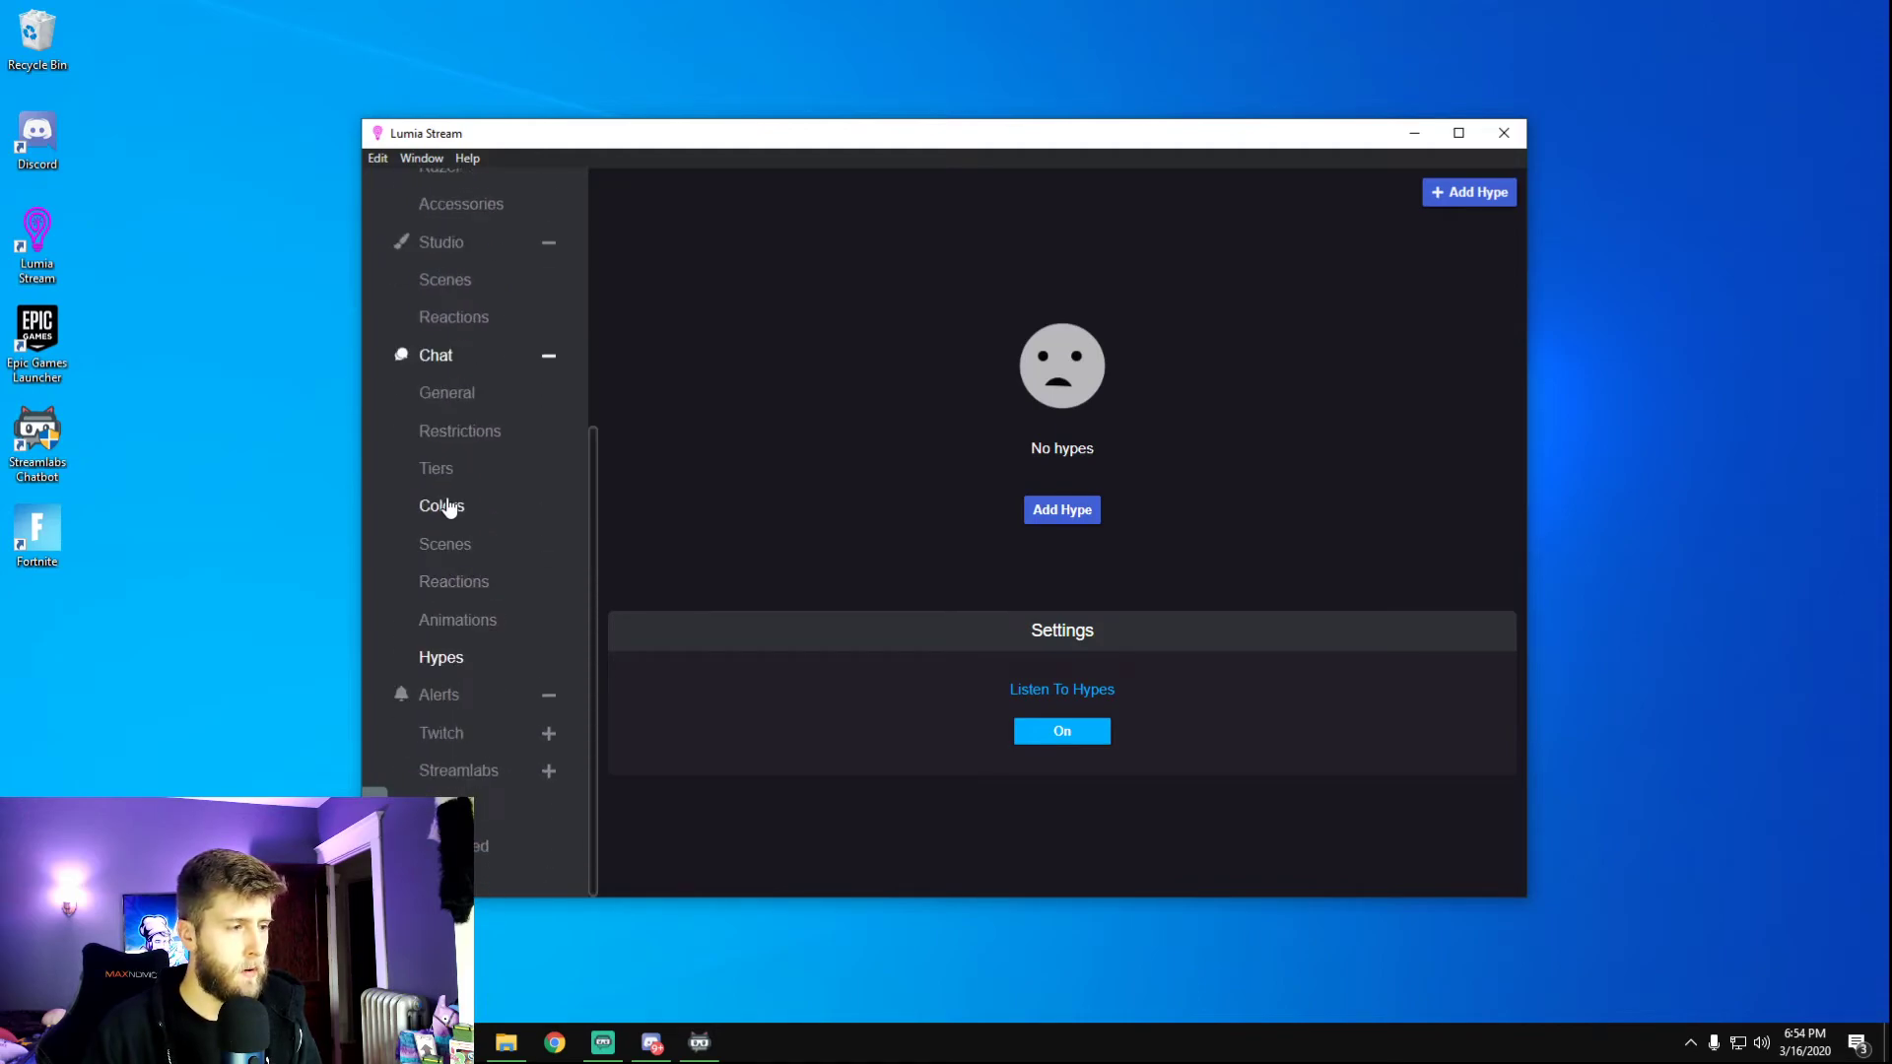
left_click(450, 705)
left_click(436, 774)
left_click(455, 739)
left_click(459, 770)
scroll(499, 704, "down", 2)
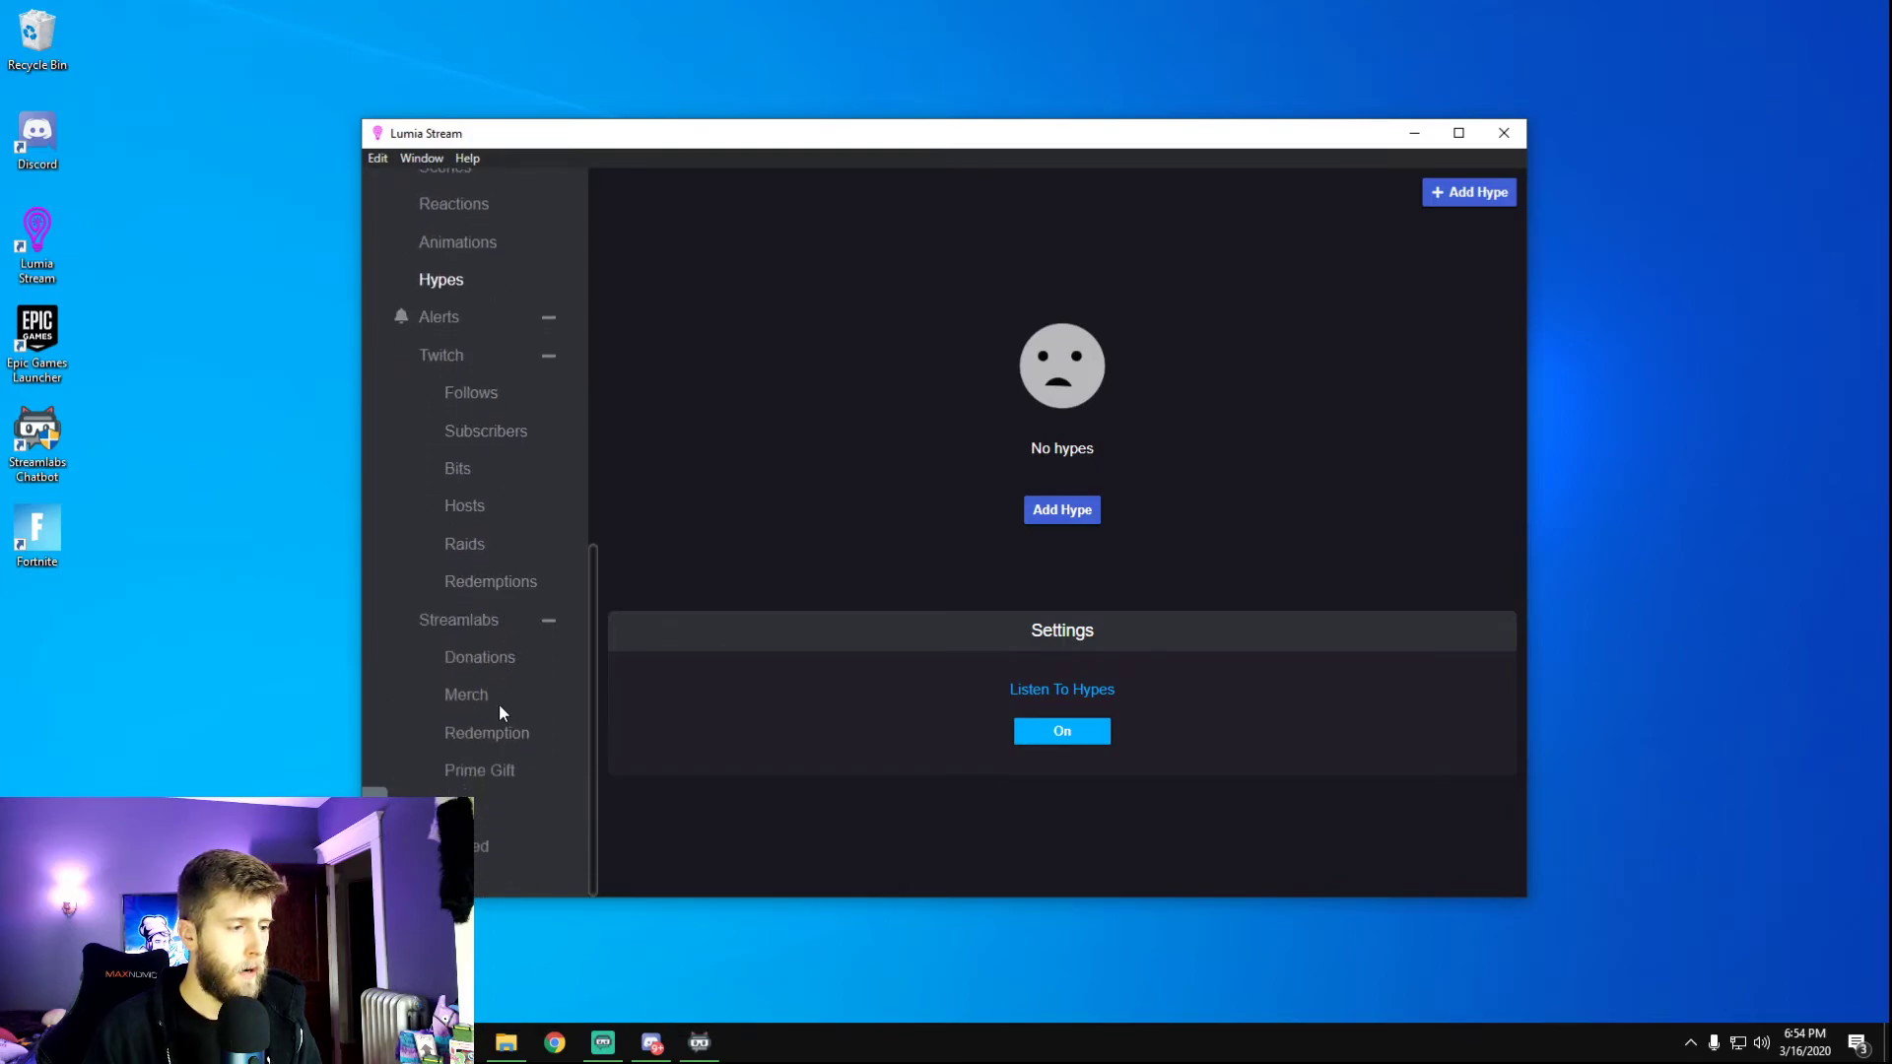
left_click(441, 363)
left_click(483, 584)
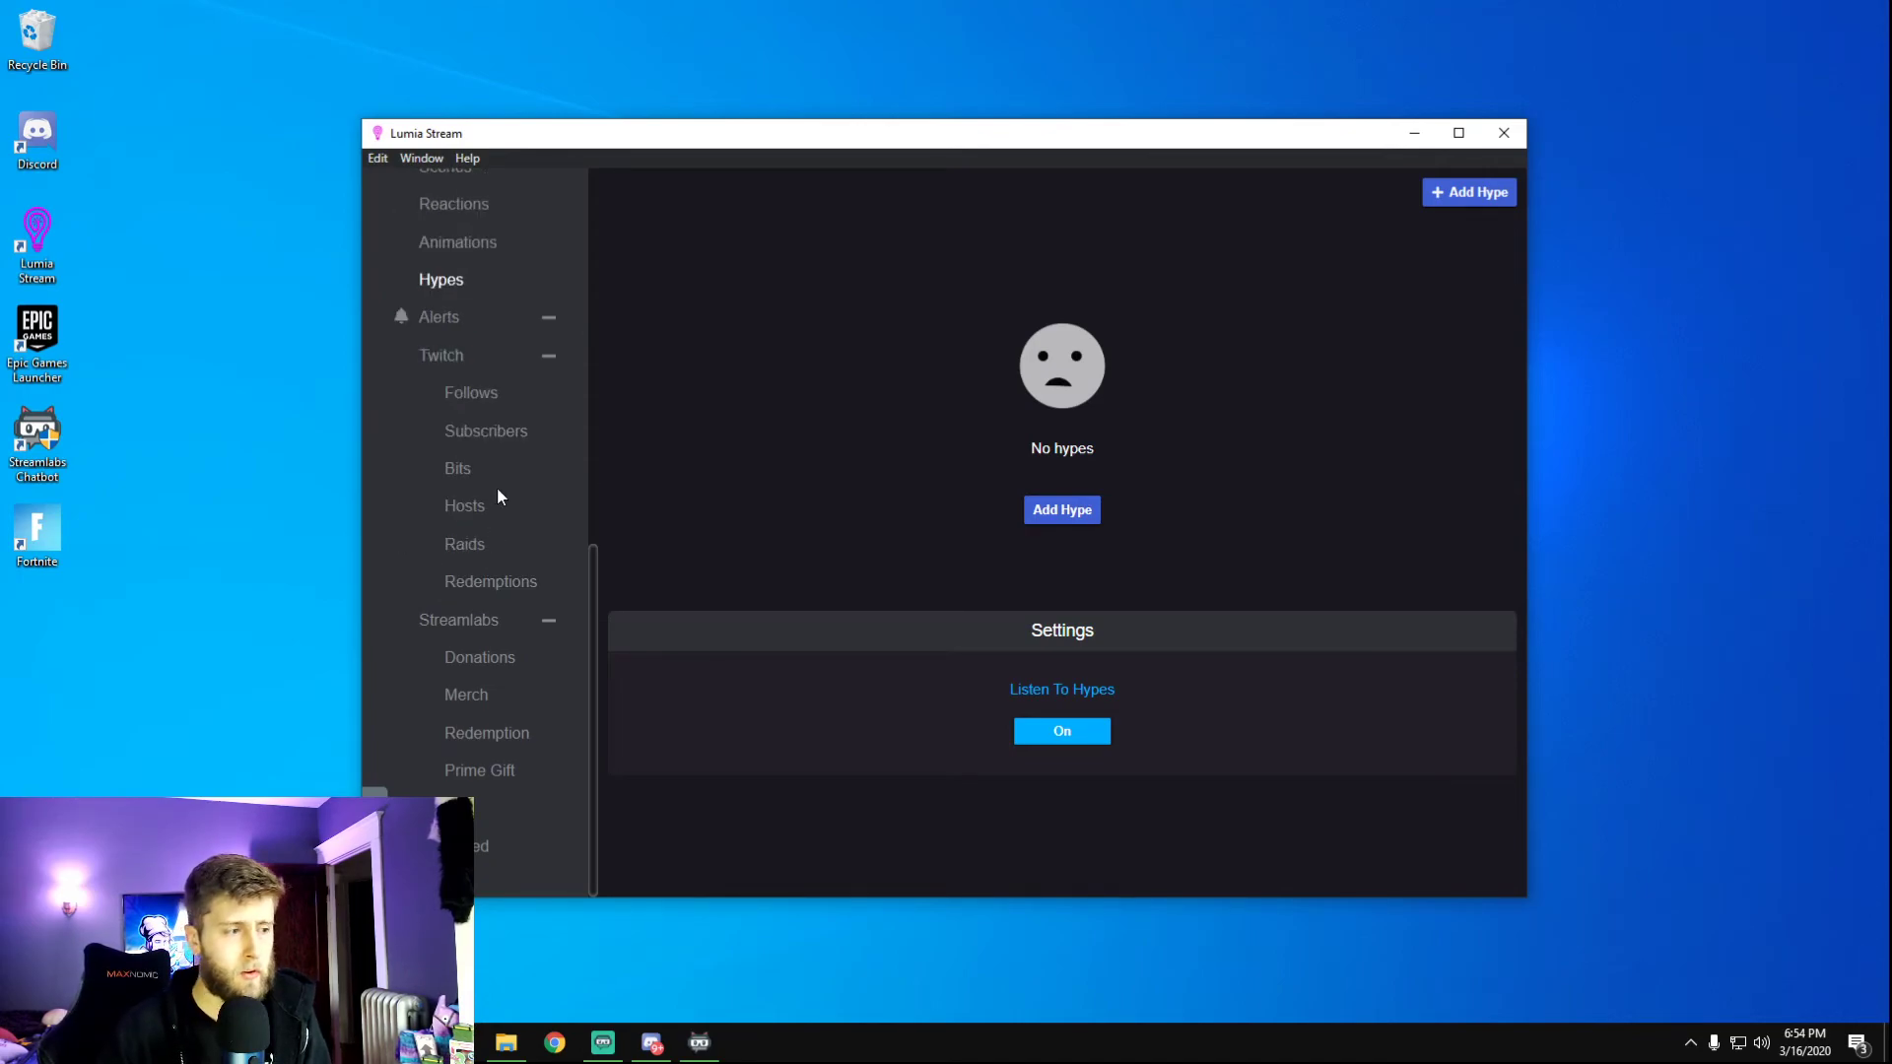
Examine the Twitch follower alert's preference, type, duration and transition settings, and view the reactions available for it.
left_click(474, 396)
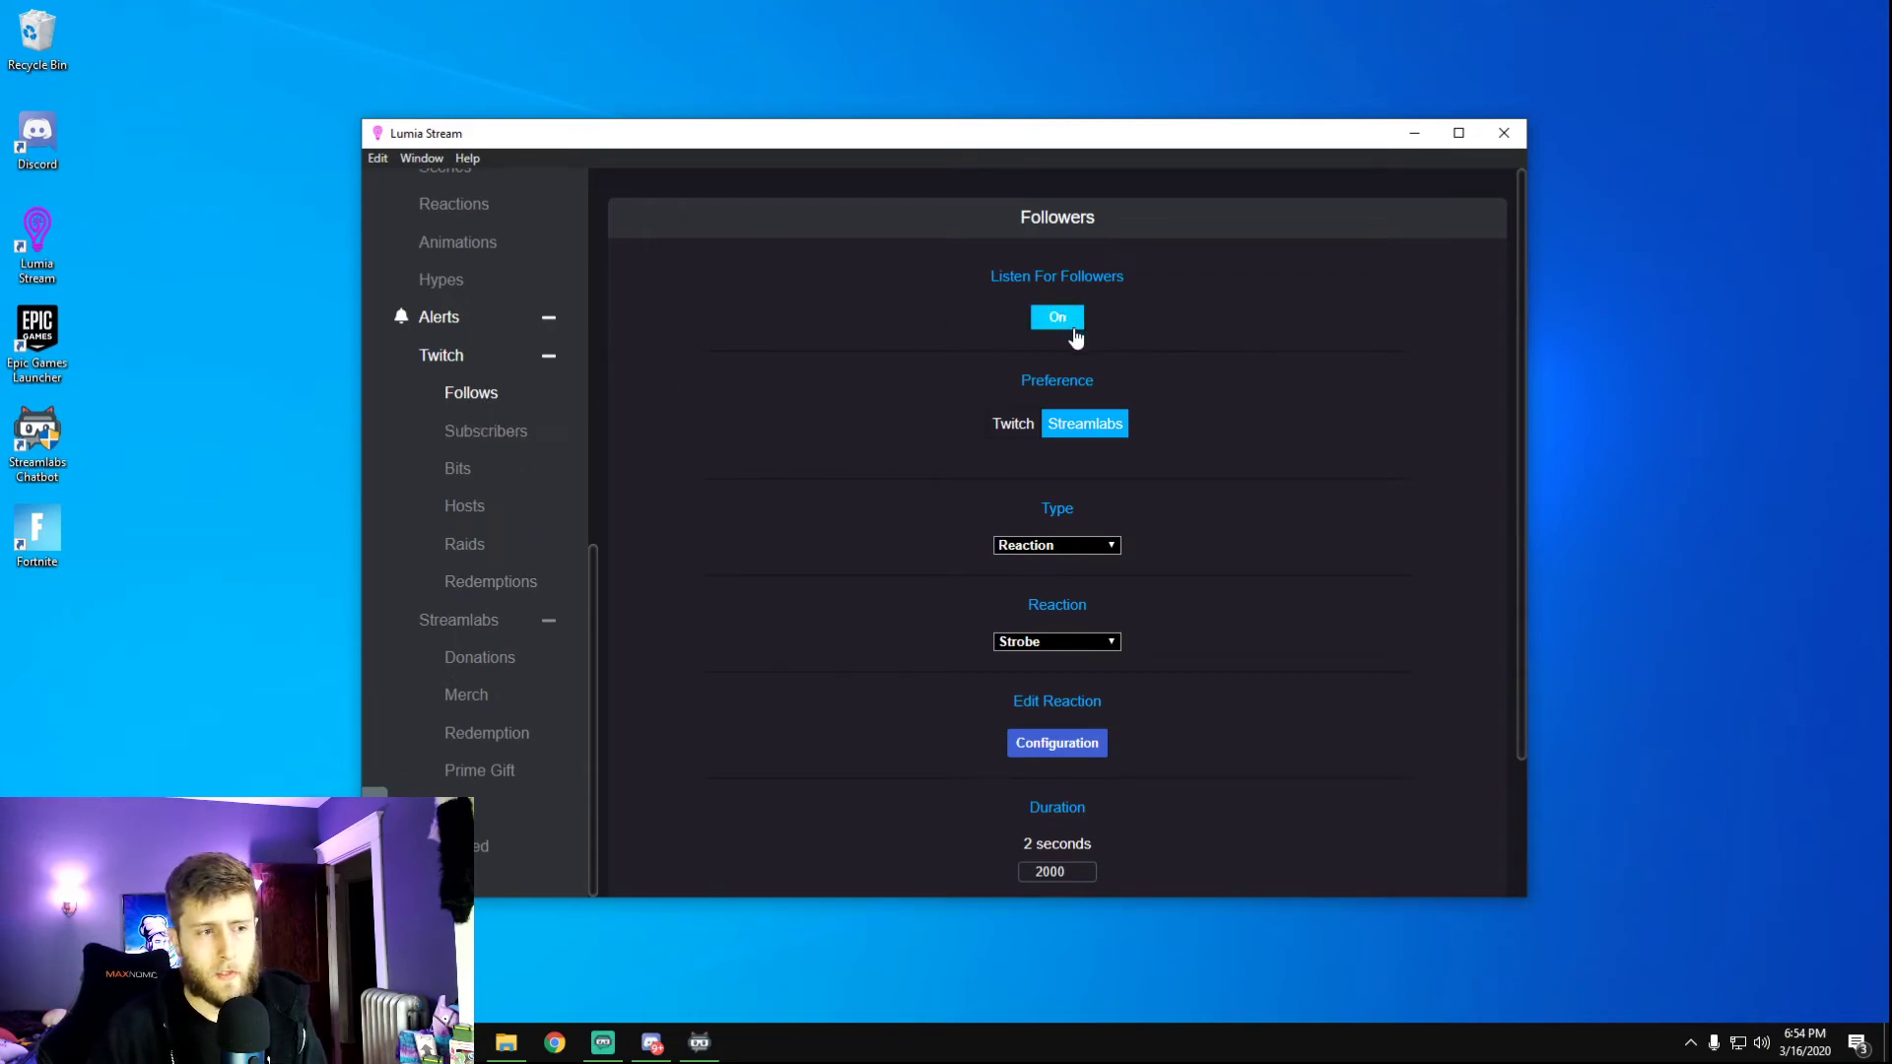
scroll(1145, 396, "down", 1)
scroll(1104, 346, "up", 1)
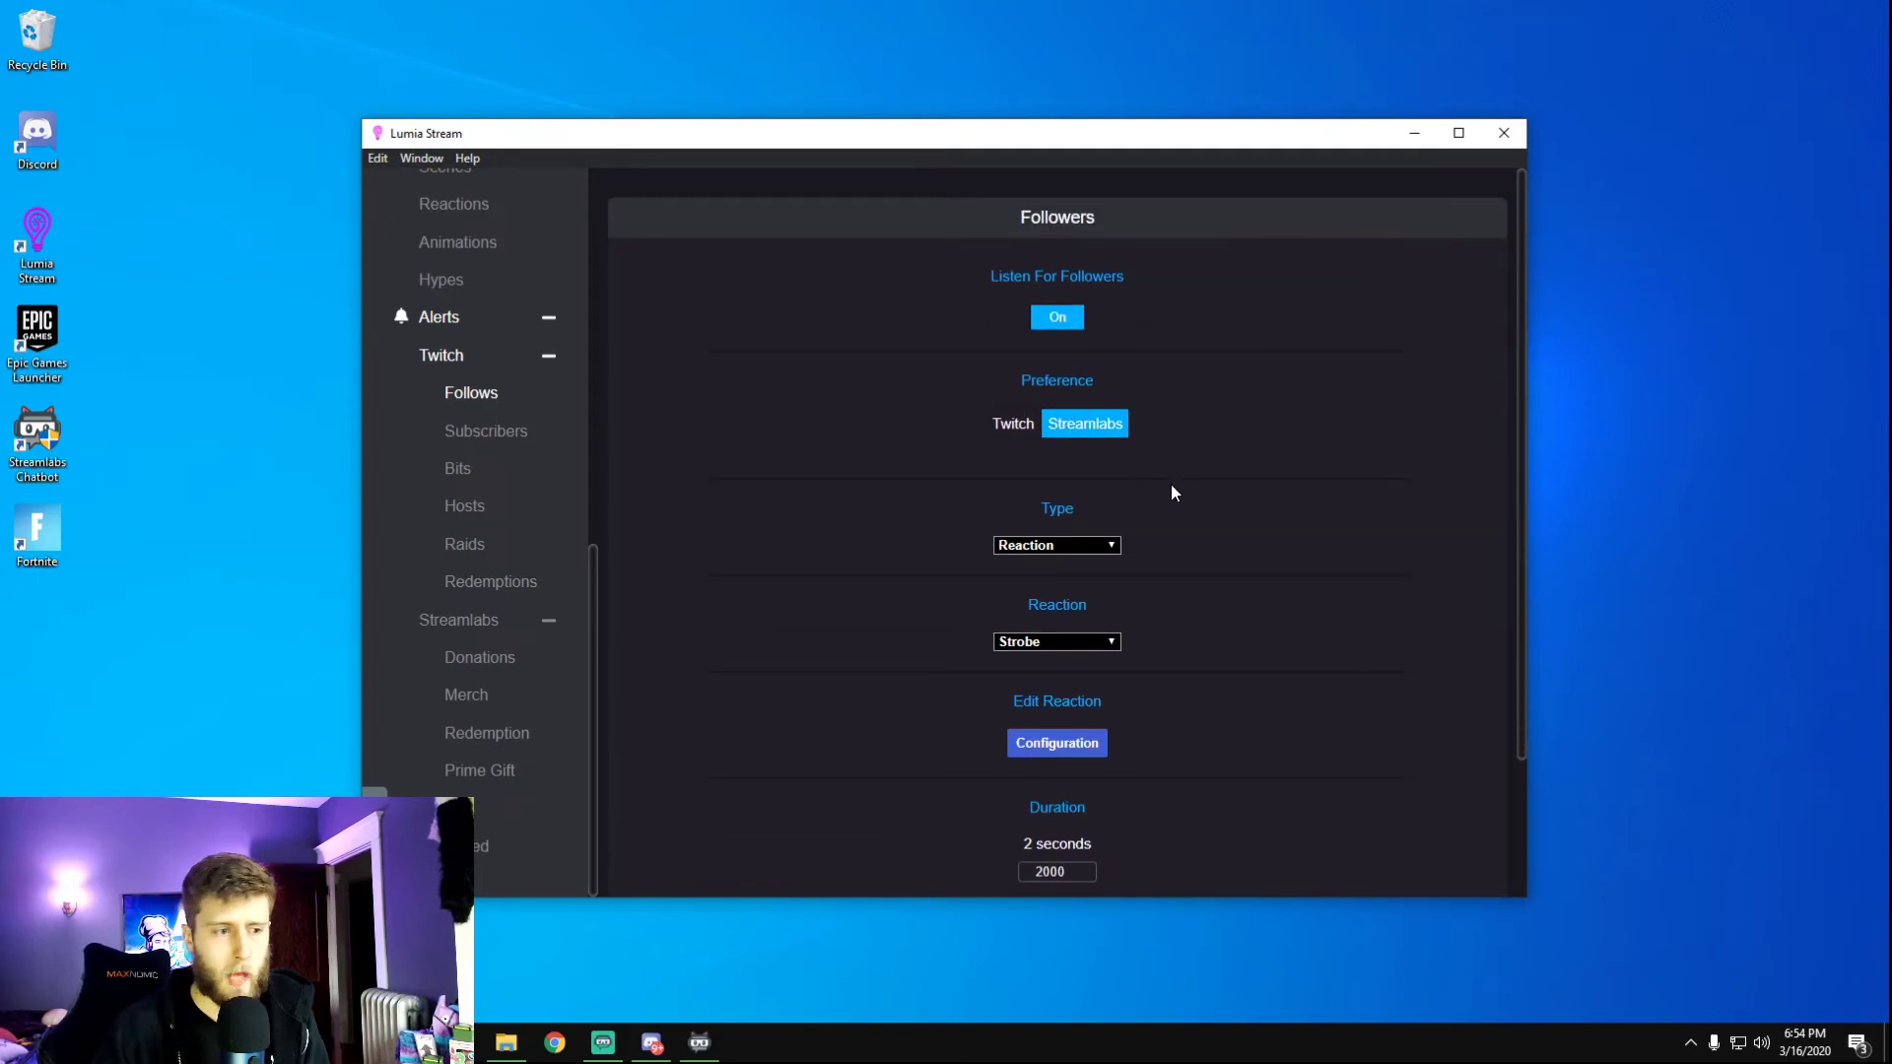
scroll(1171, 483, "down", 1)
left_click(1114, 447)
left_click(1114, 447)
scroll(1129, 453, "down", 1)
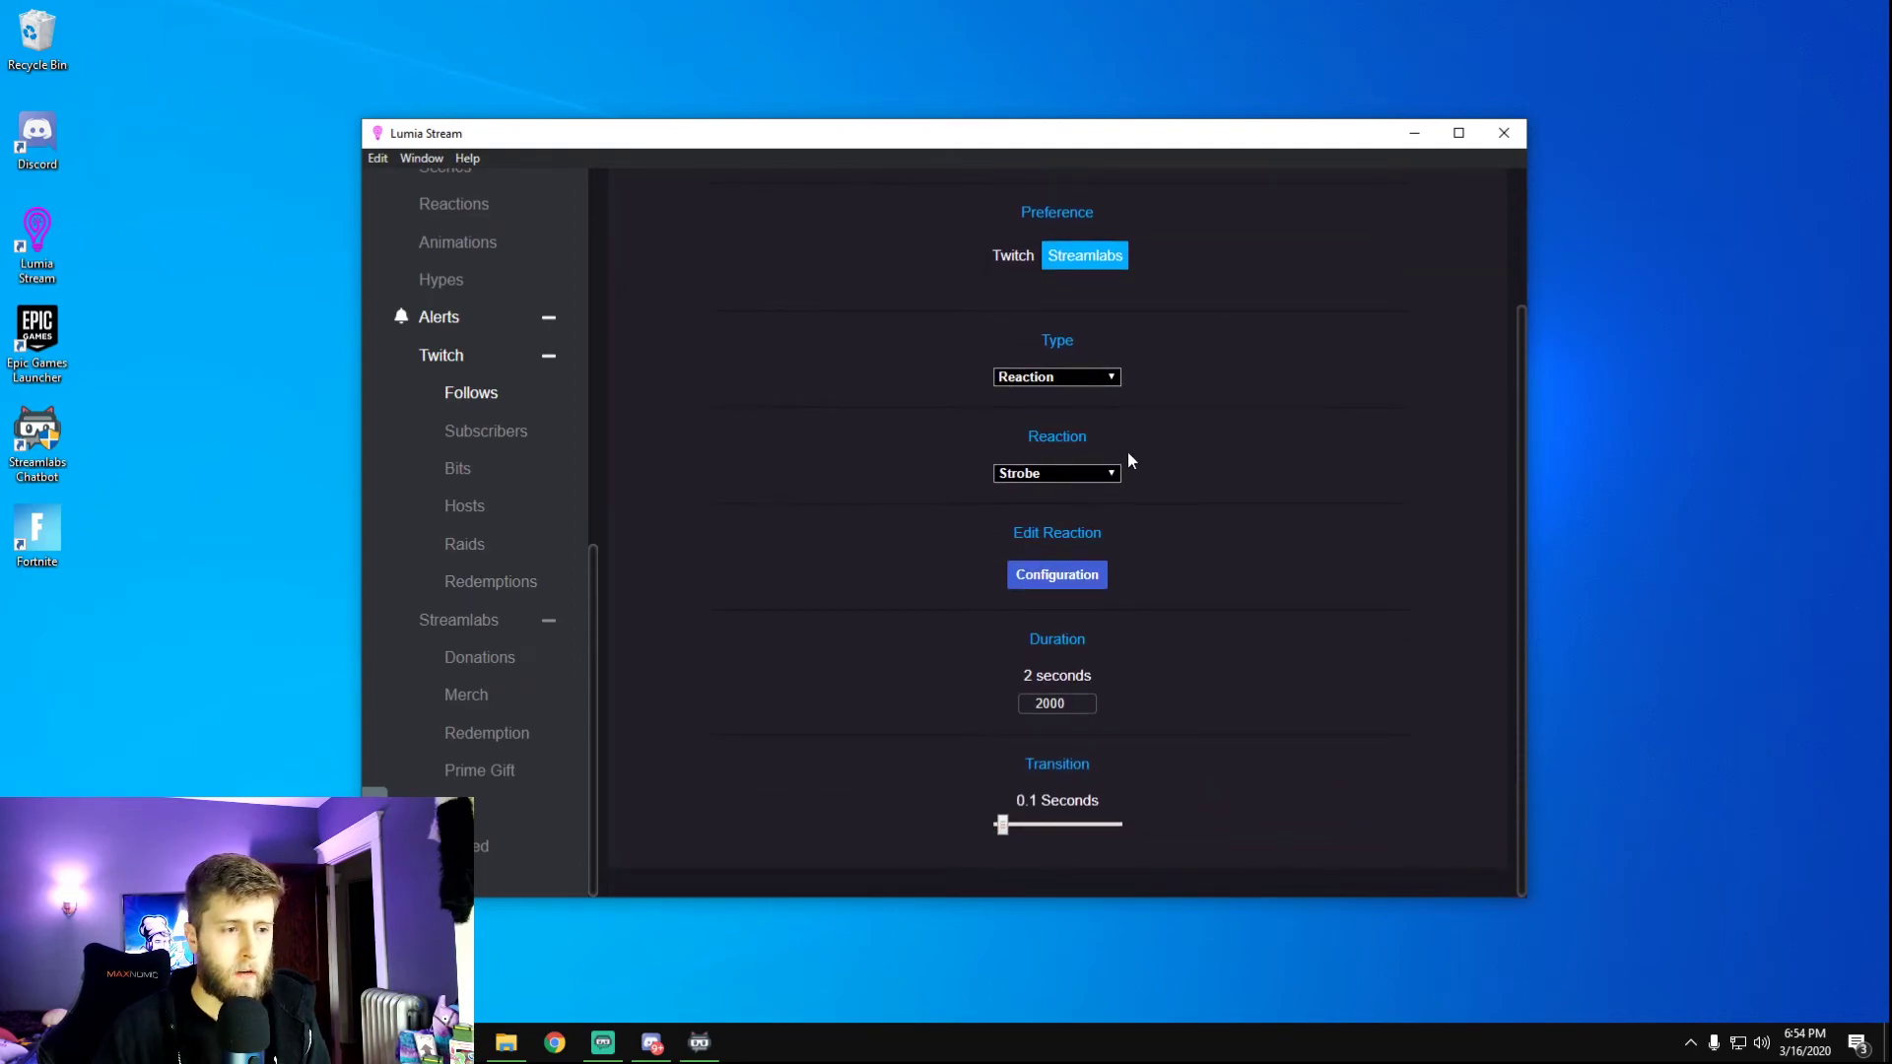
left_click(1105, 480)
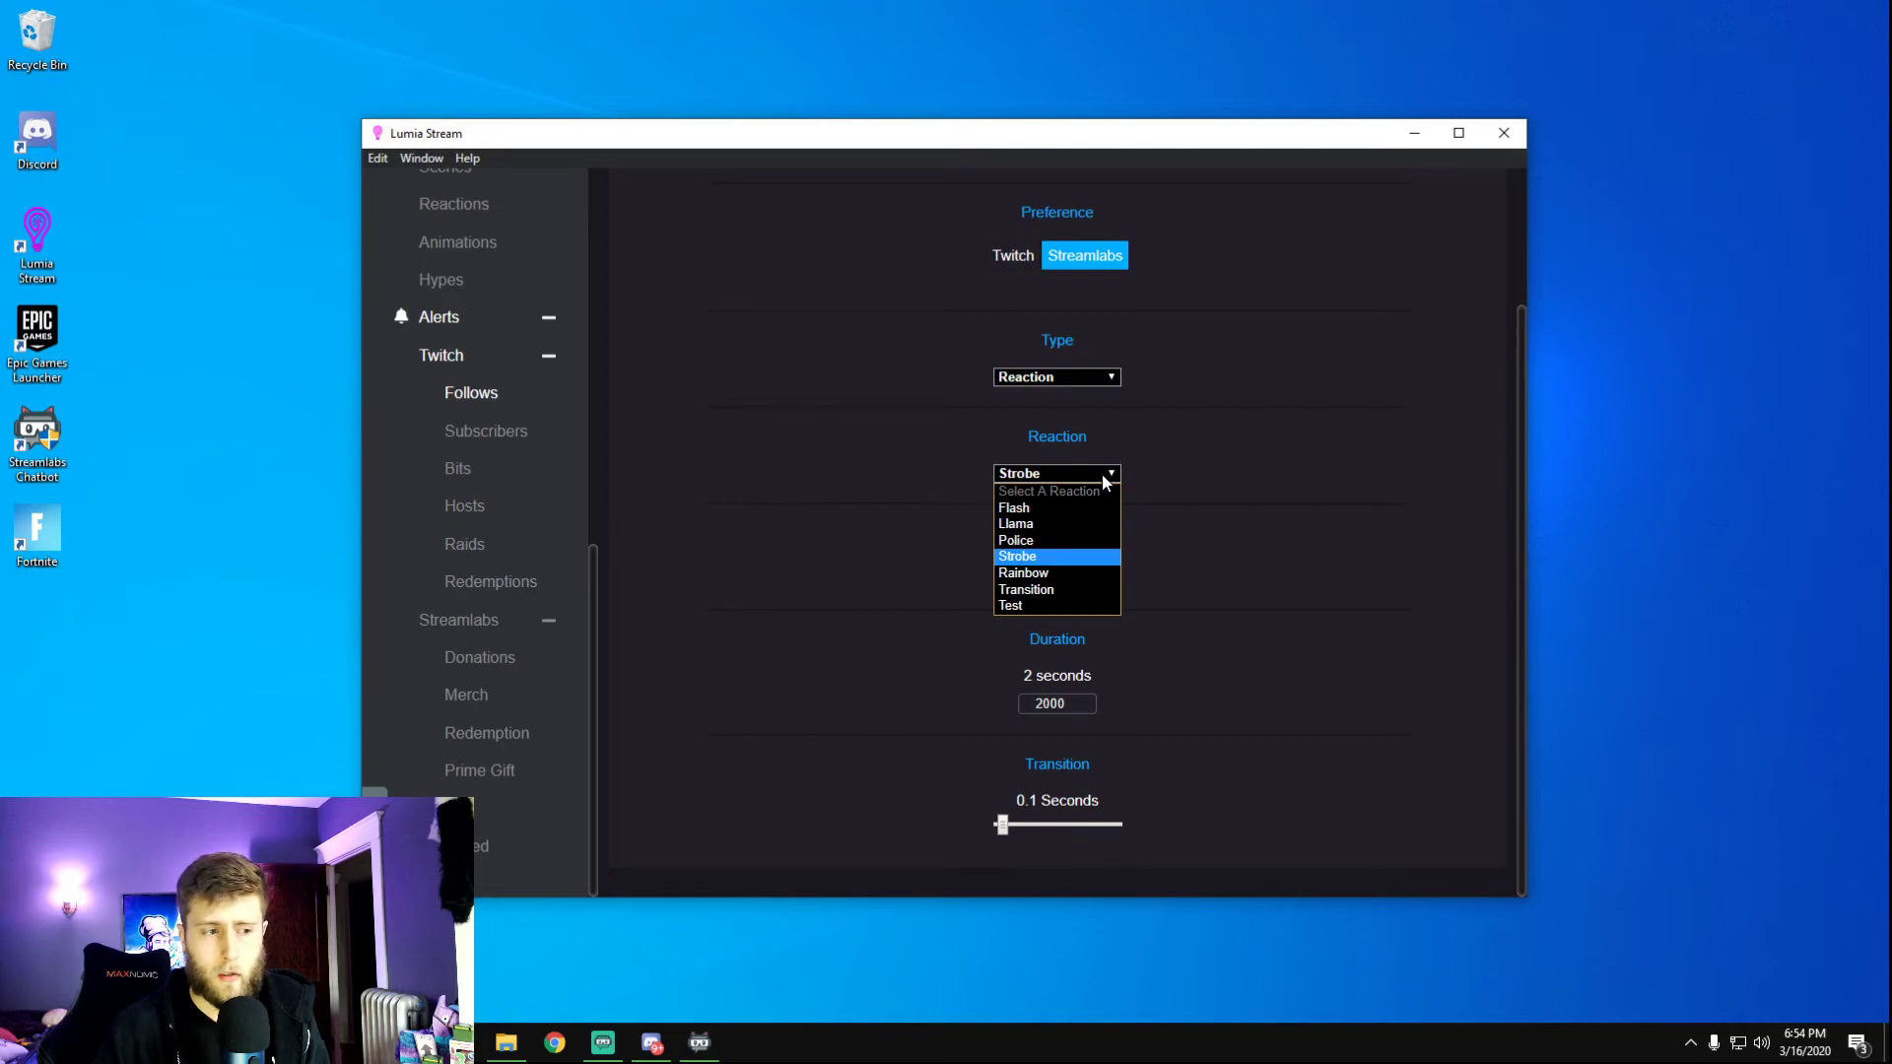
left_click(1105, 480)
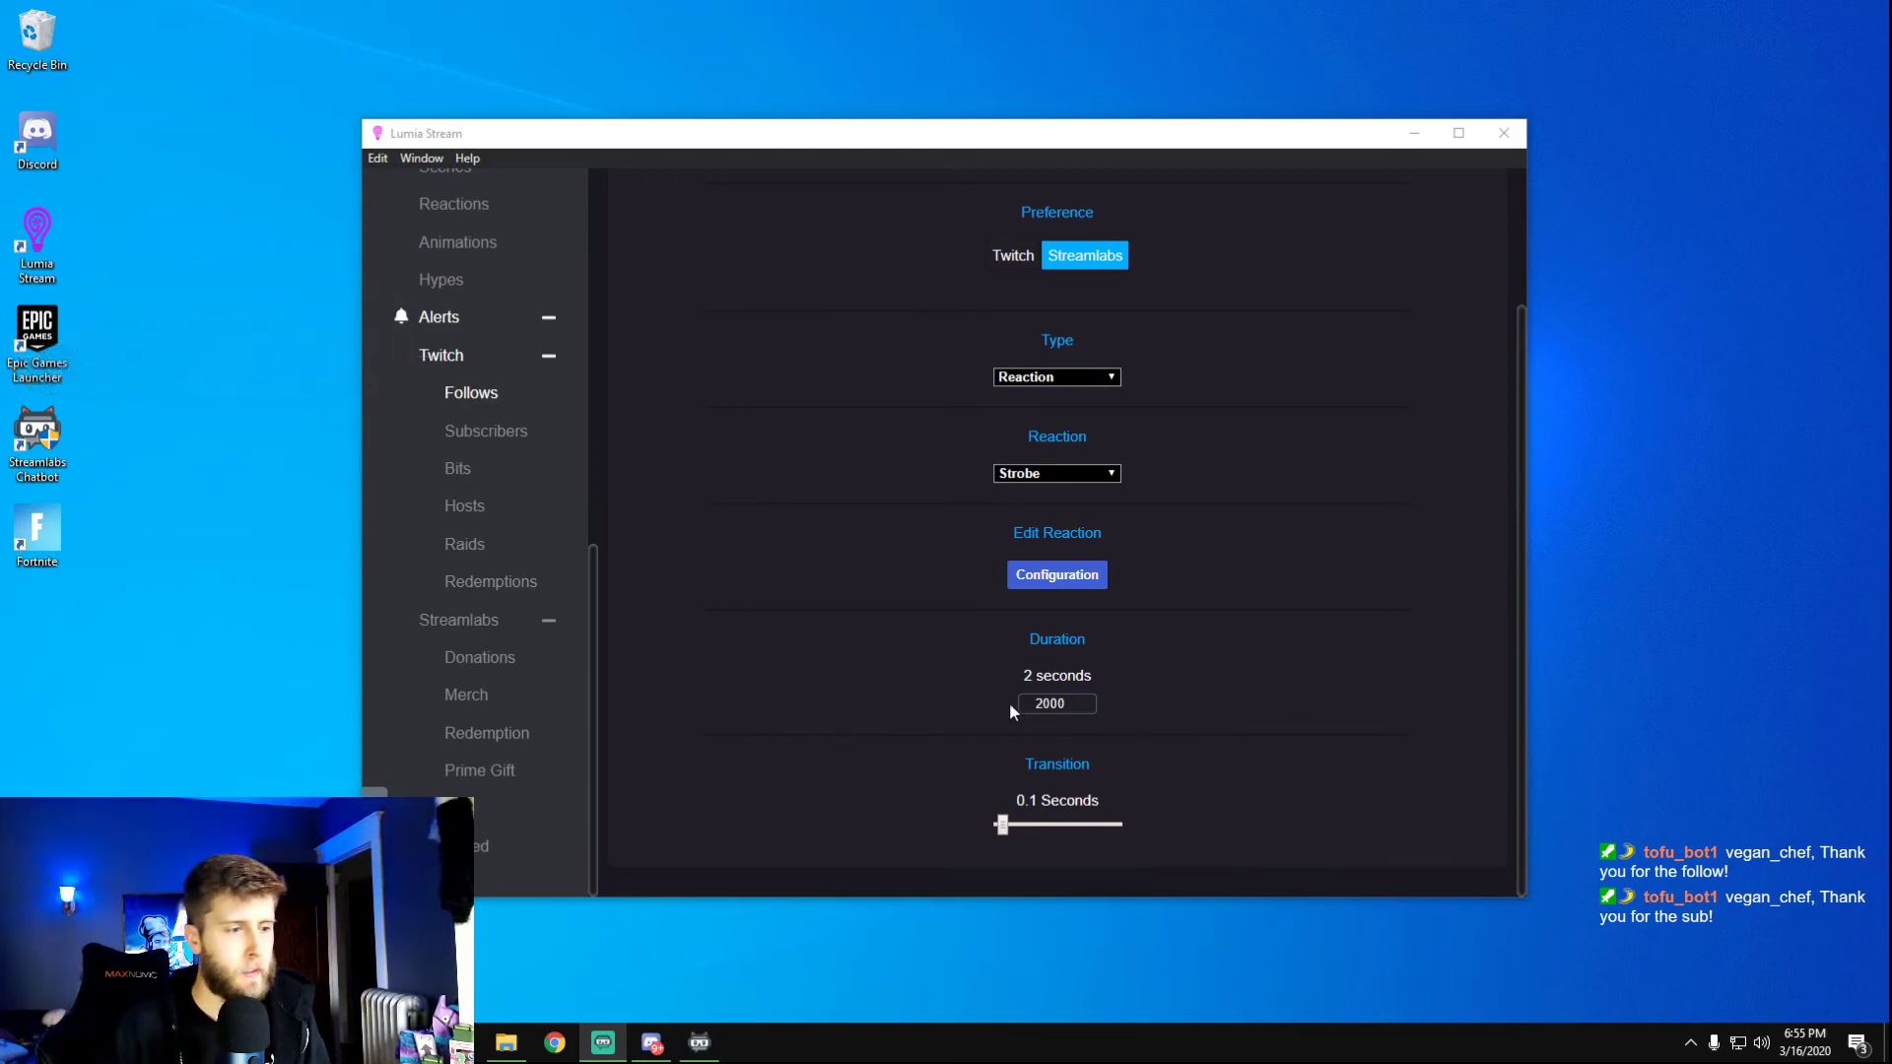
Review the Twitch alert settings for subscribers, bits, hosts, raids and redemptions.
left_click(499, 437)
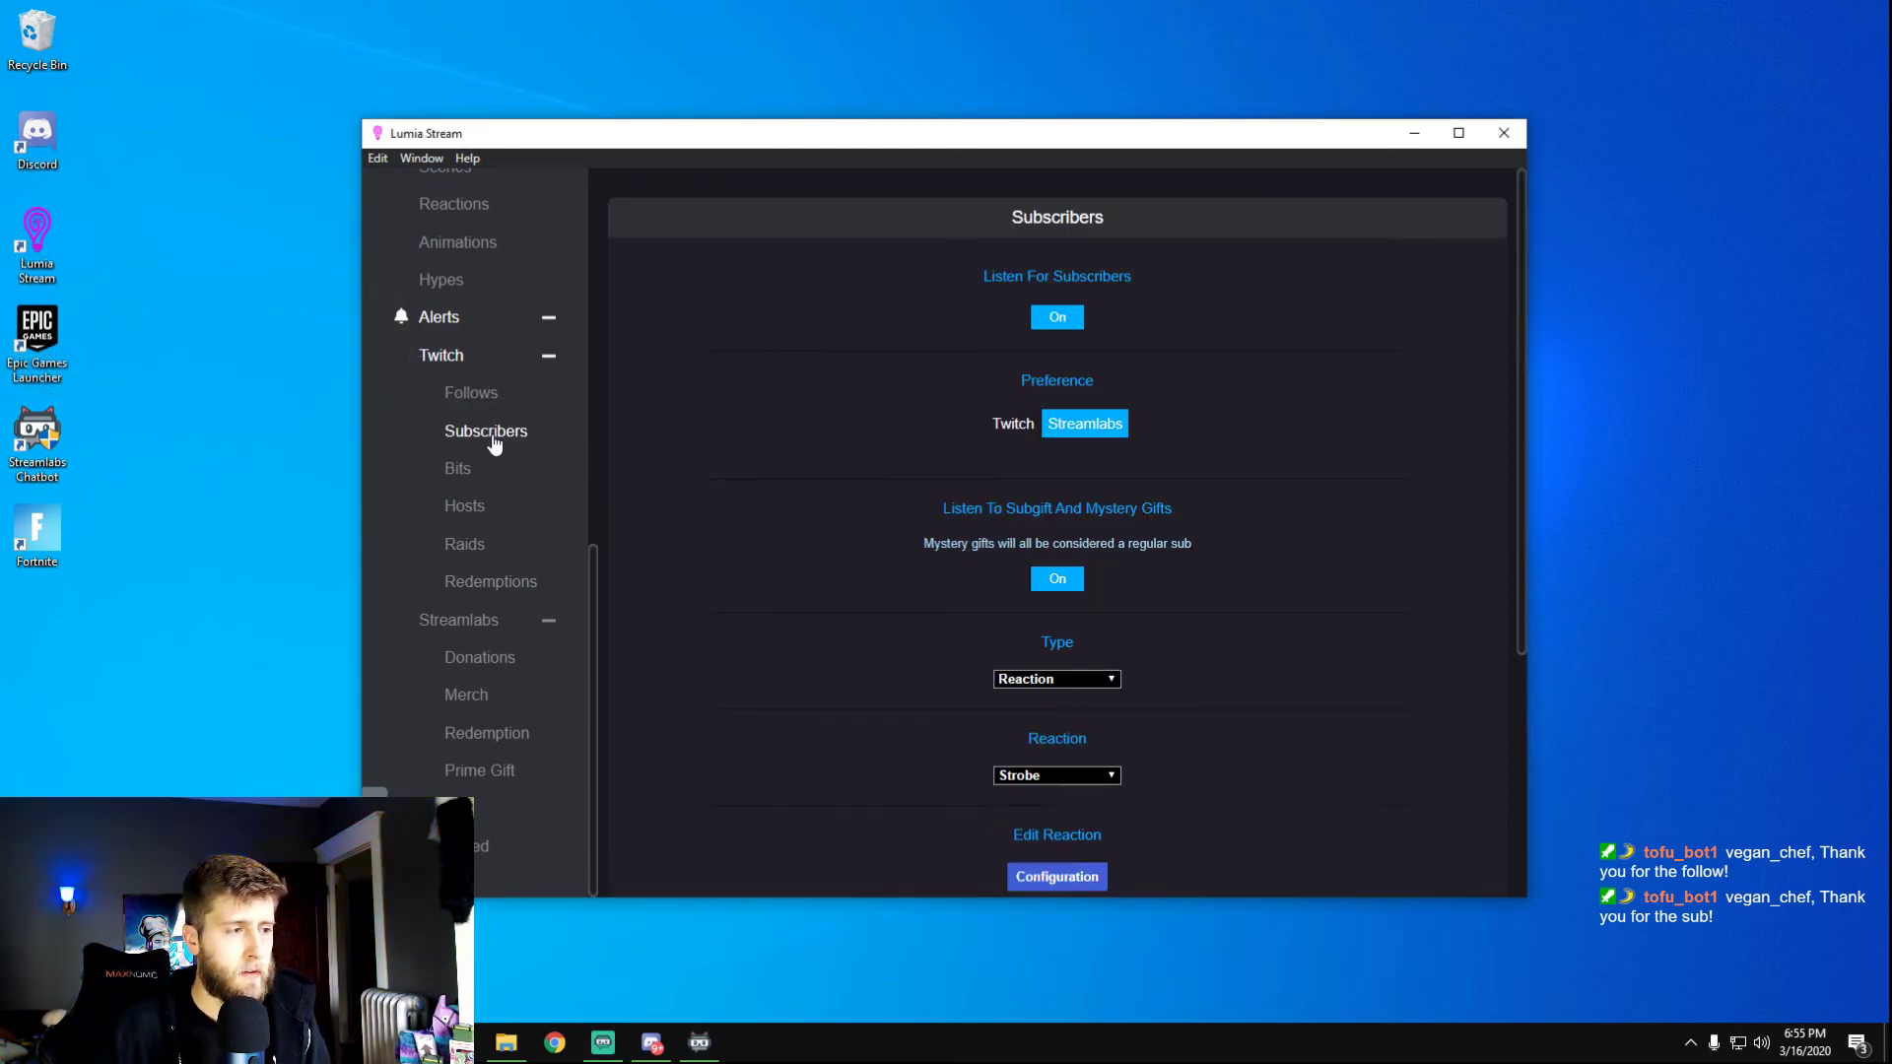
scroll(871, 514, "down", 3)
left_click(466, 473)
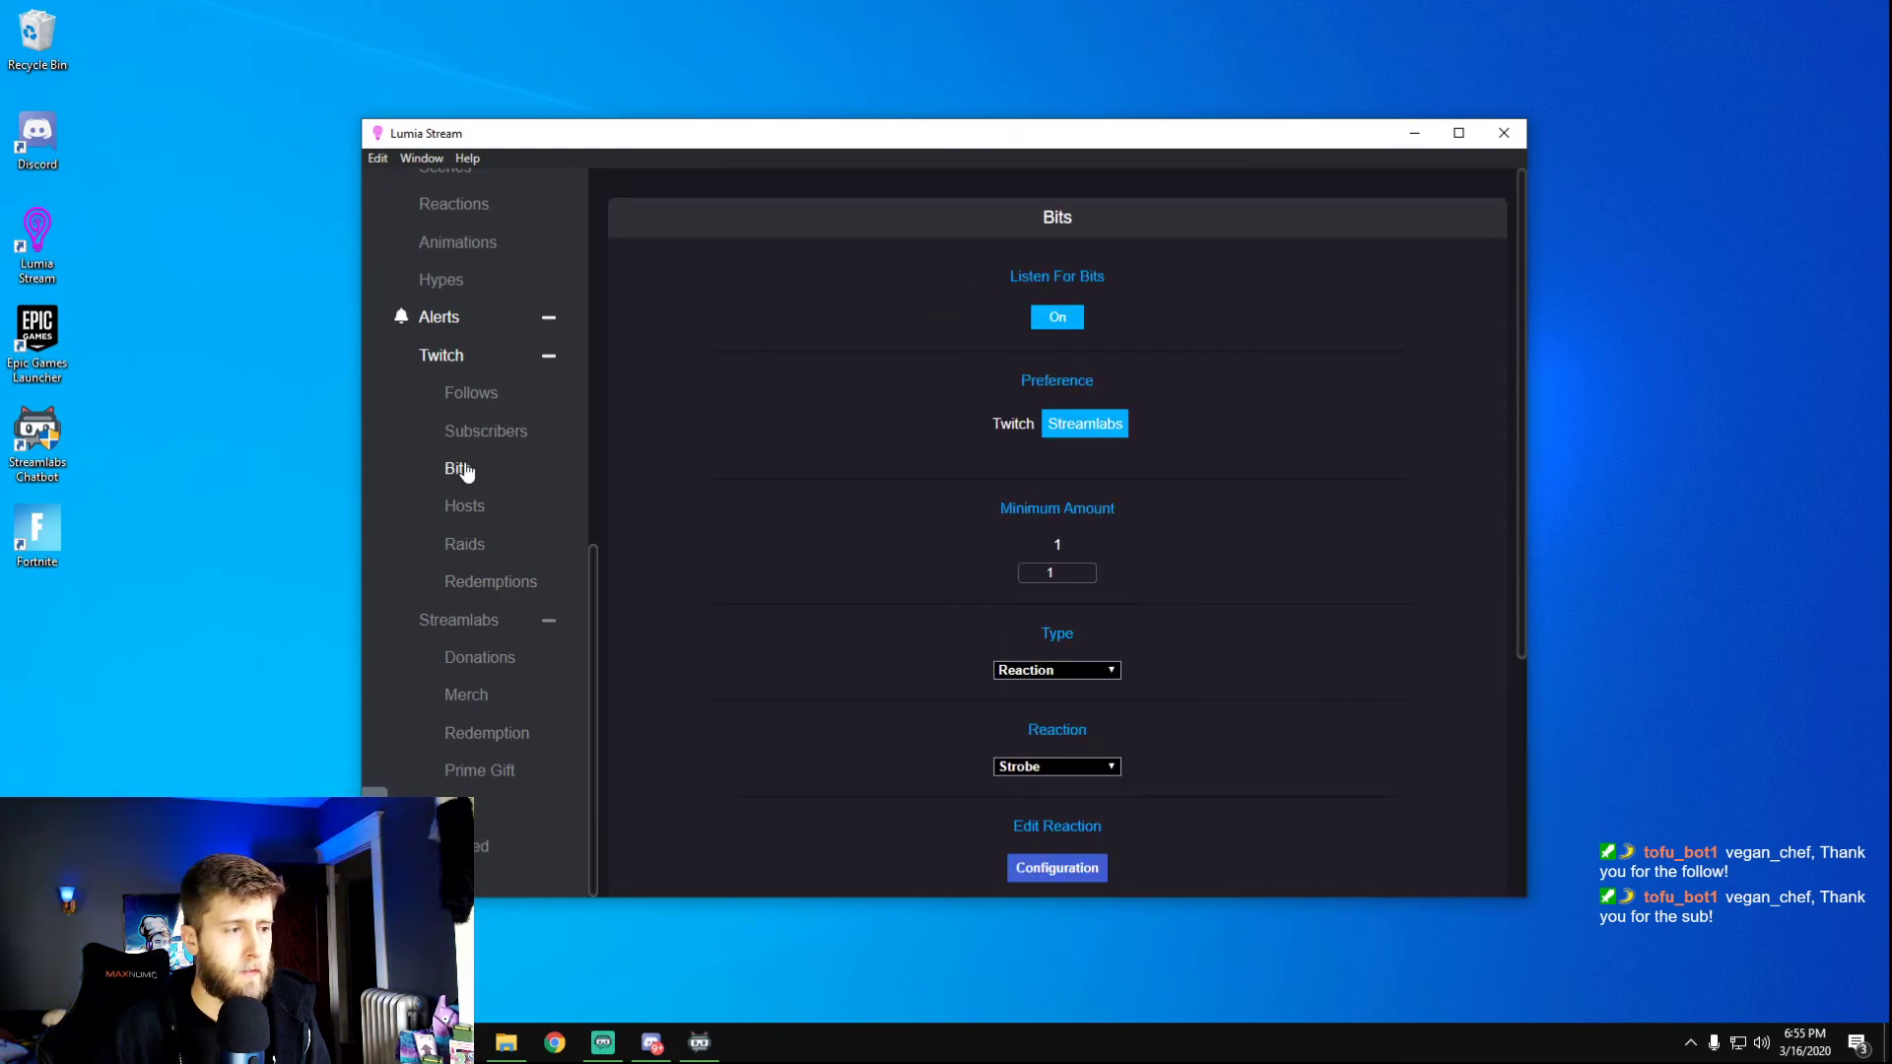
left_click(471, 506)
left_click(478, 545)
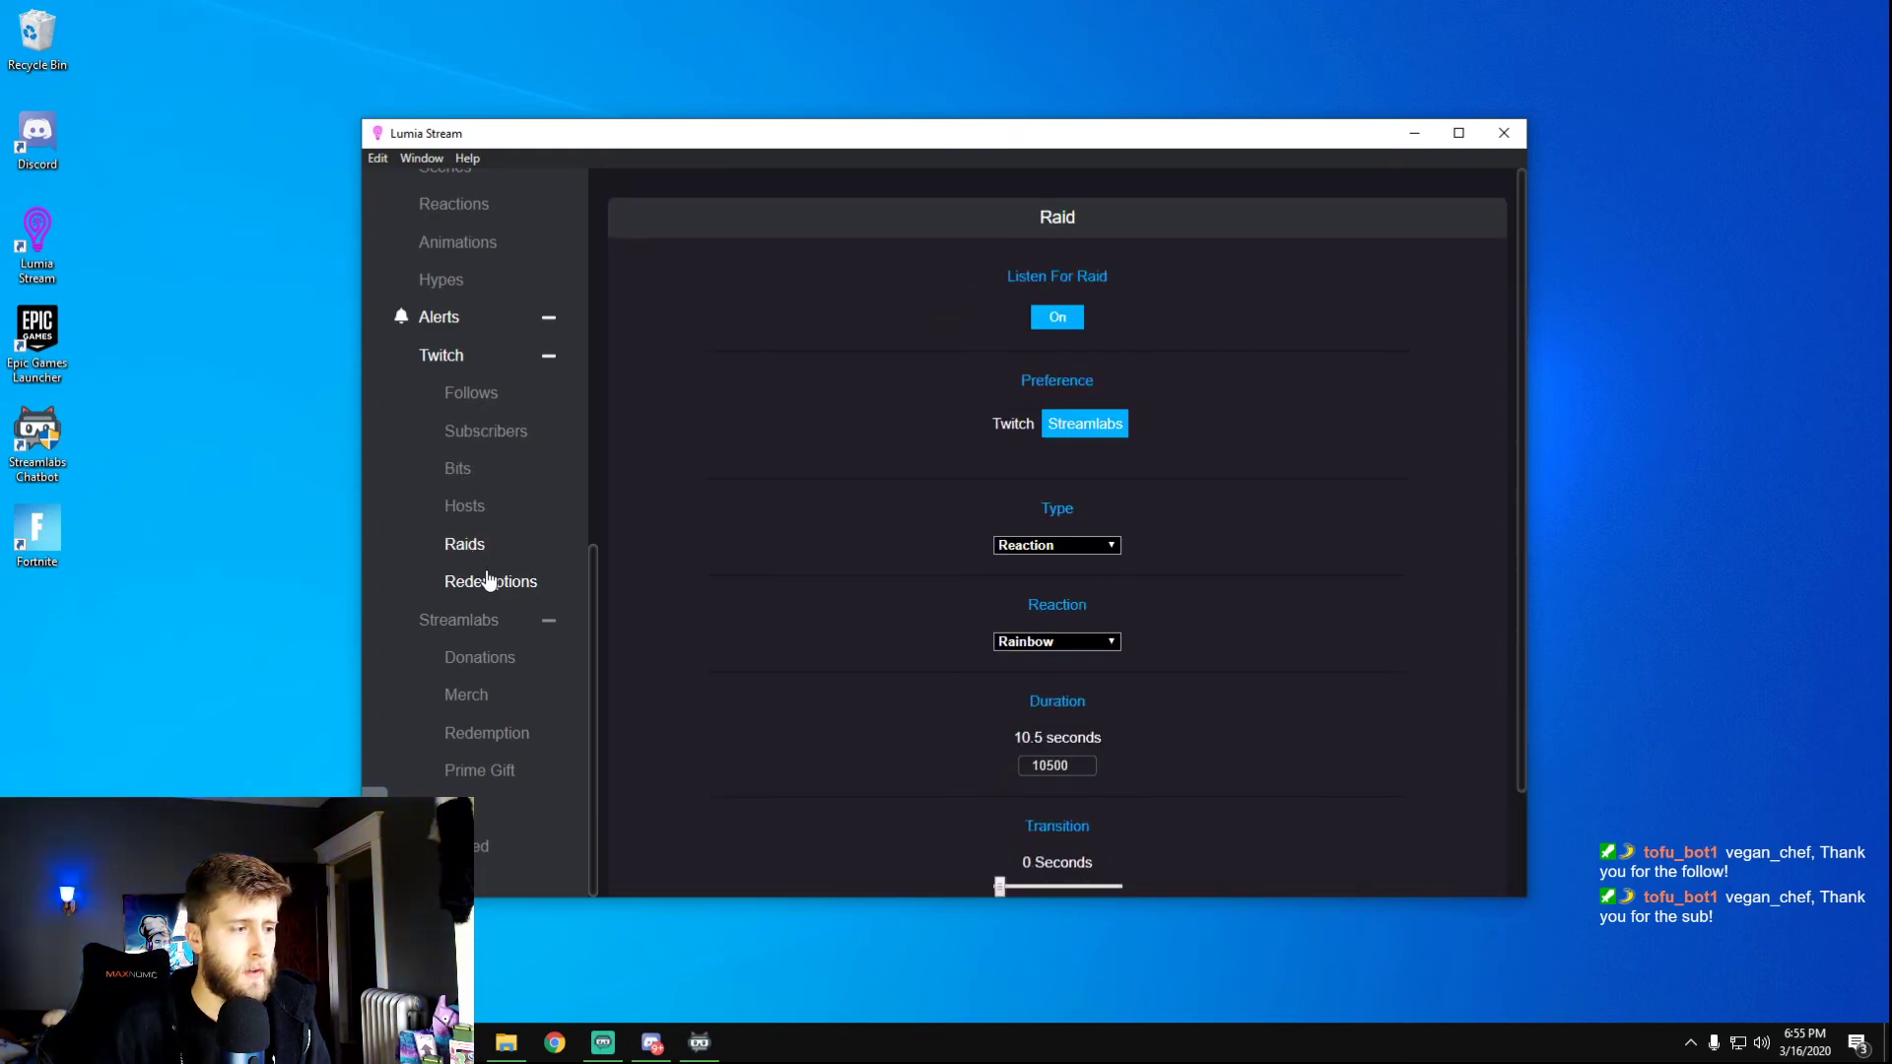
left_click(489, 581)
scroll(826, 562, "down", 2)
Review the Streamlabs alert settings for donations, merch and prime gifts.
left_click(483, 660)
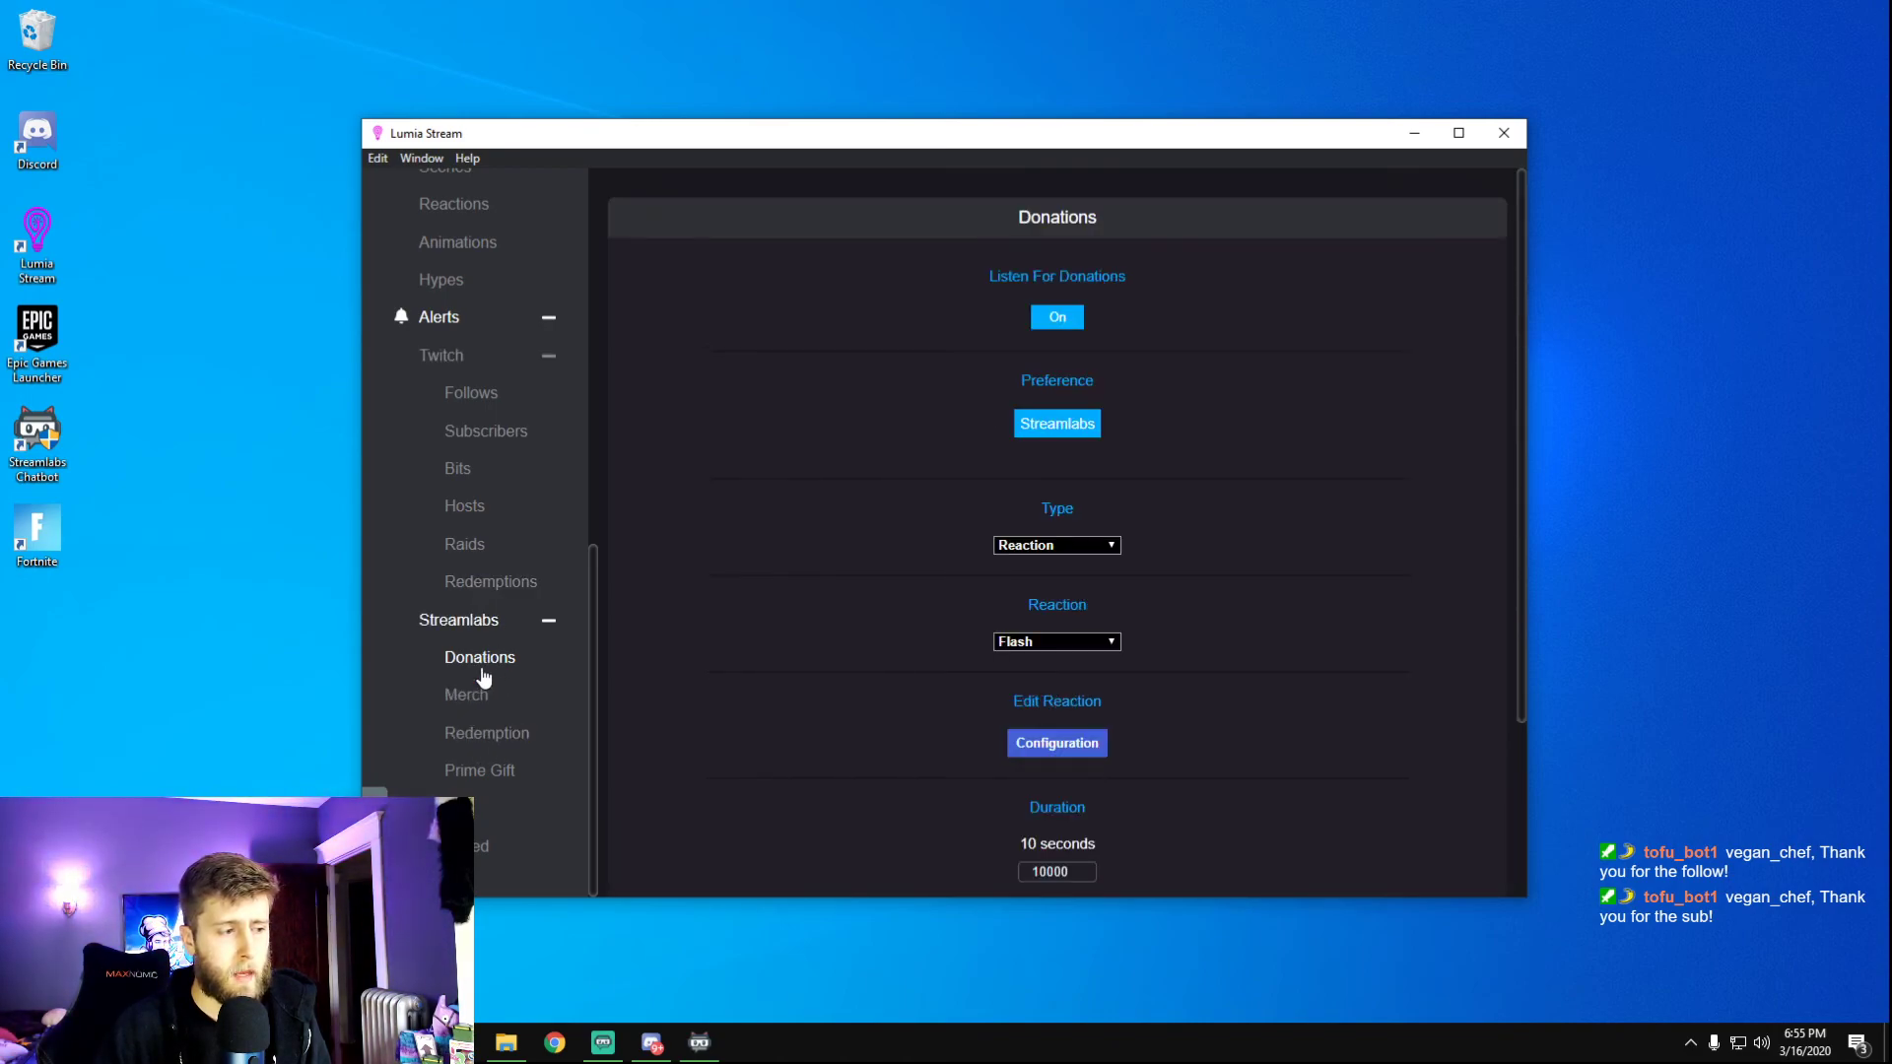
left_click(463, 693)
left_click(498, 769)
left_click(492, 661)
Return to the Lumia Stream home page from the settings and switch the light control on.
scroll(499, 759, "up", 5)
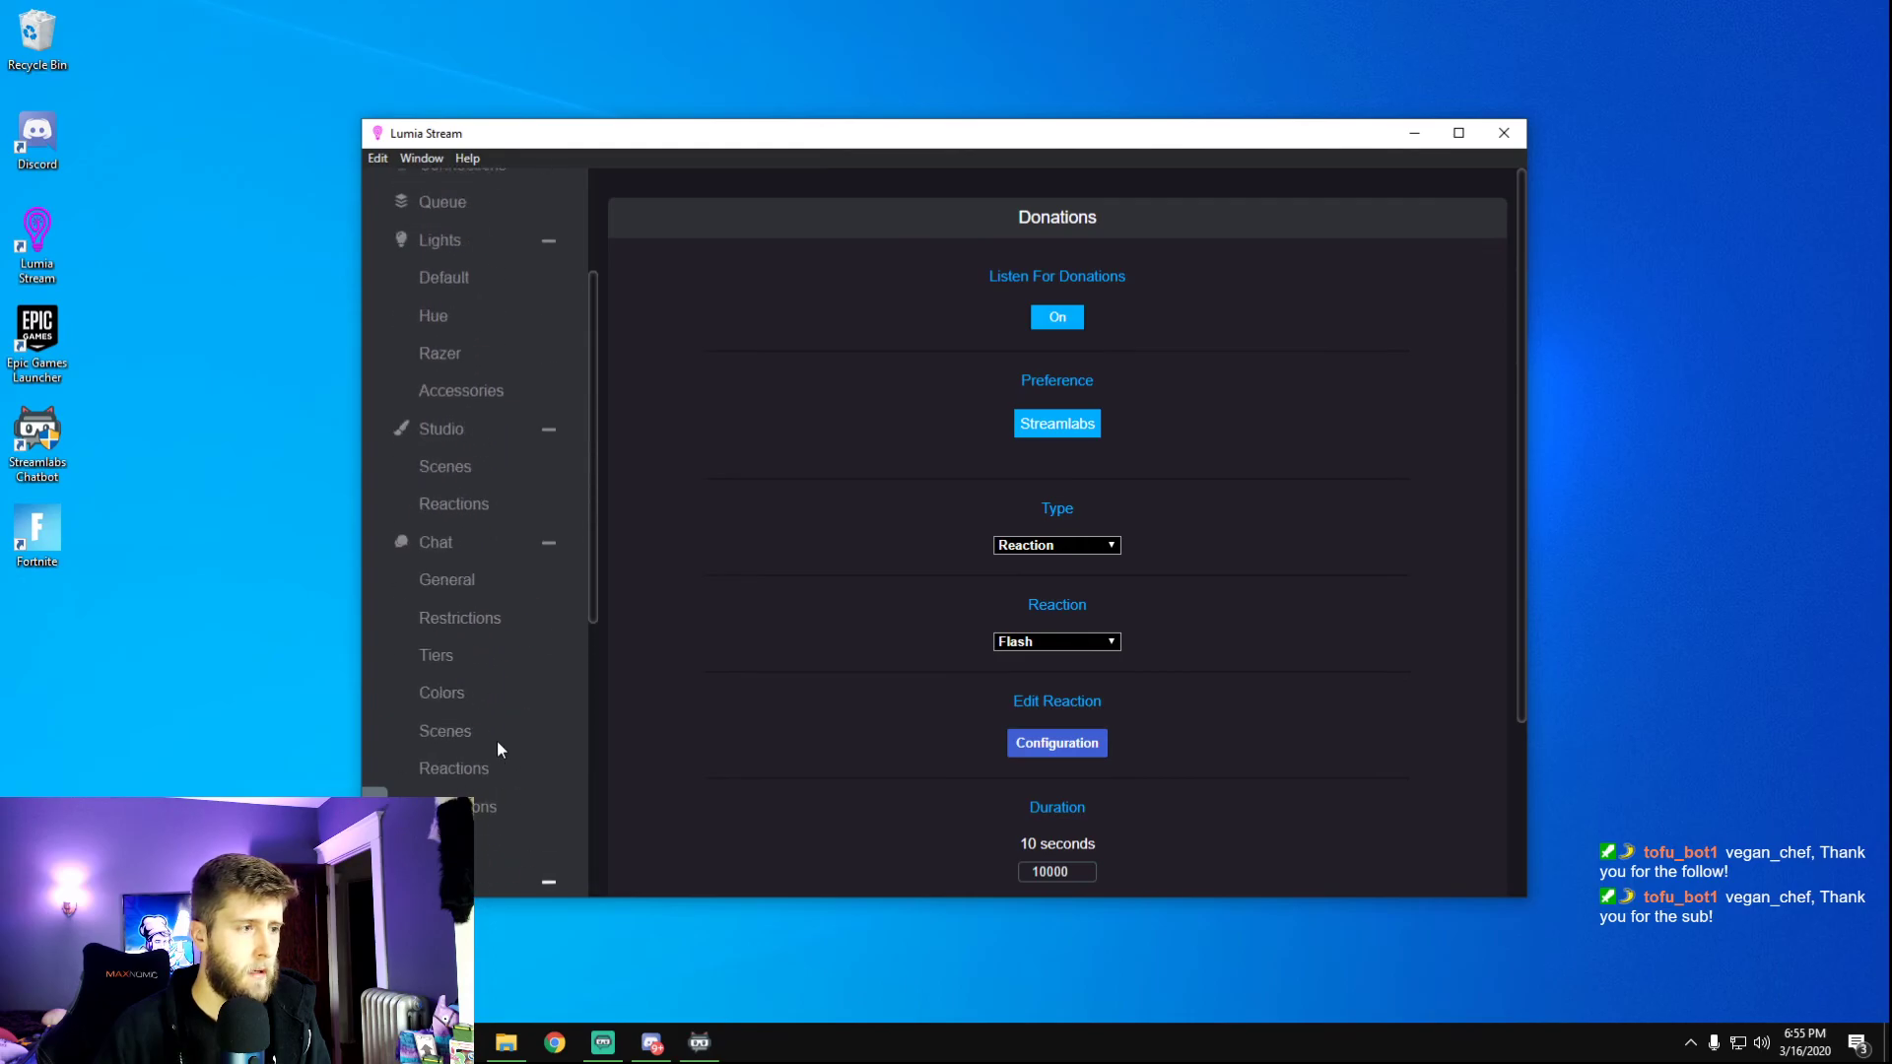
scroll(500, 745, "up", 3)
left_click(454, 306)
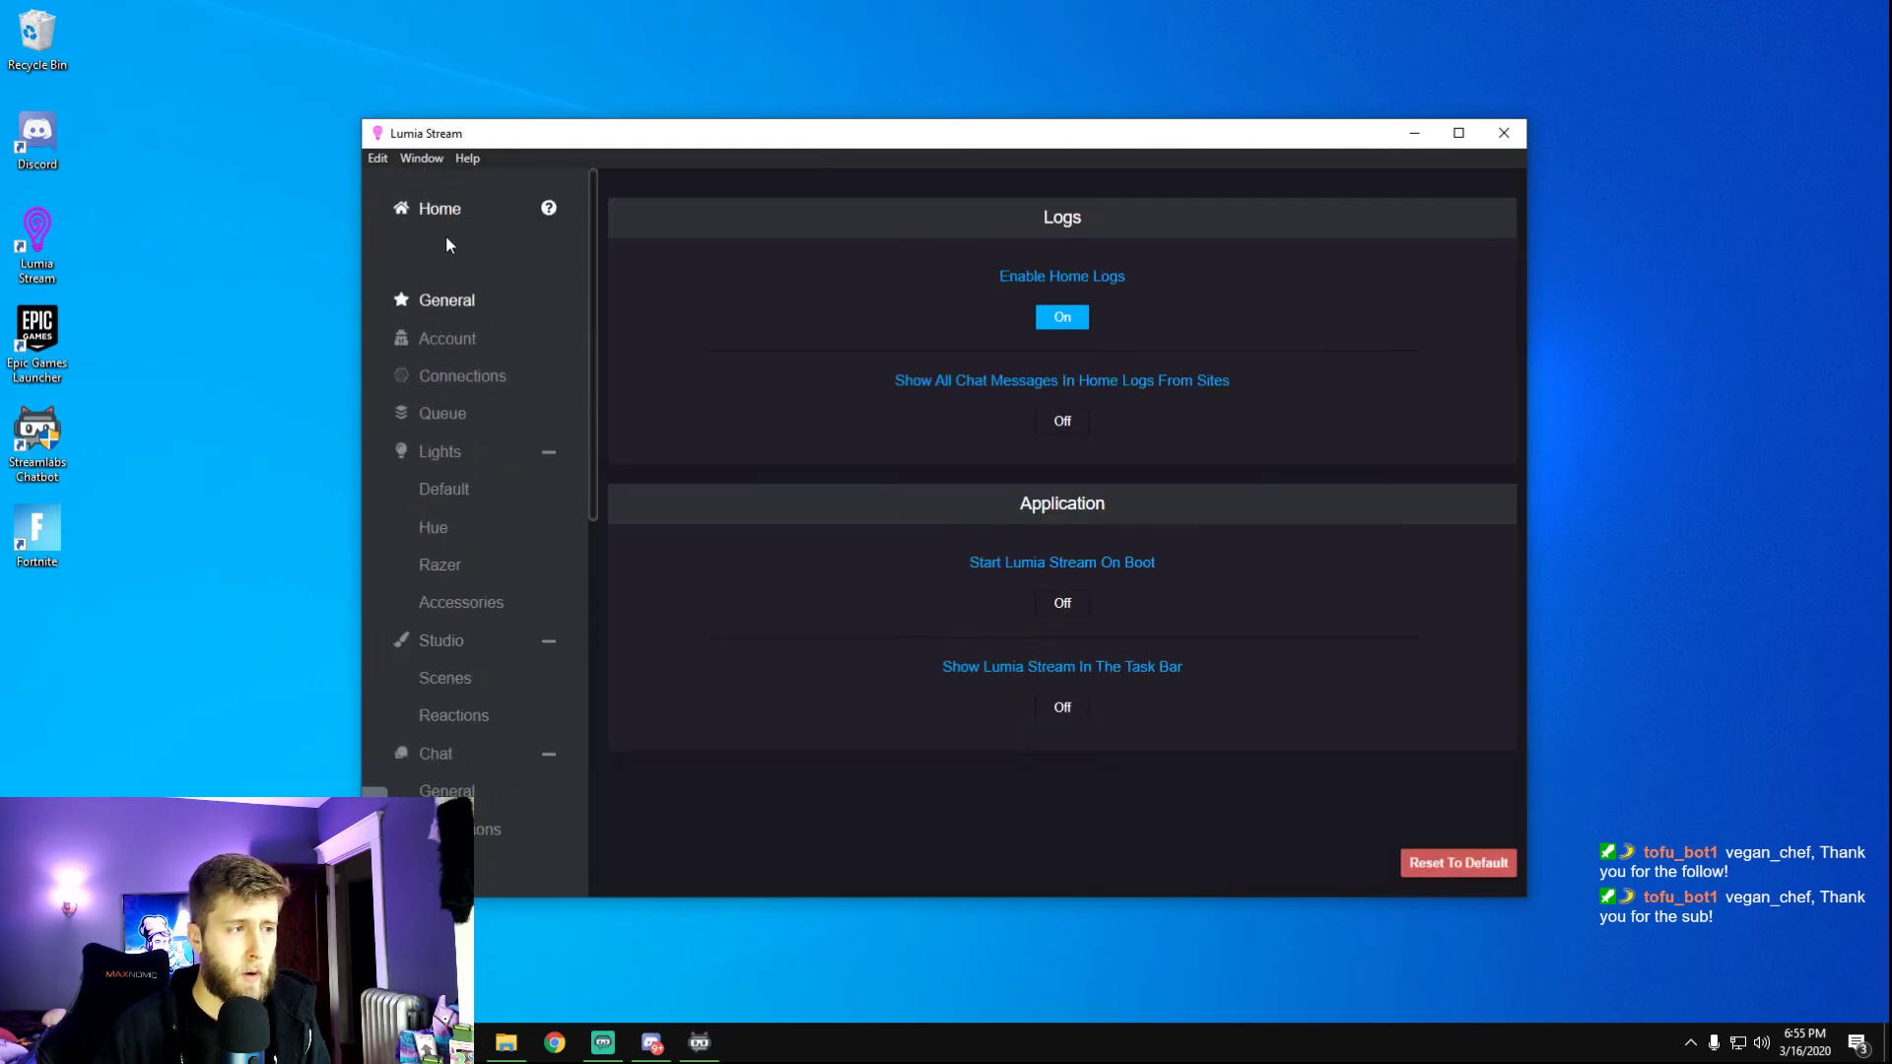
left_click(429, 212)
left_click(892, 408)
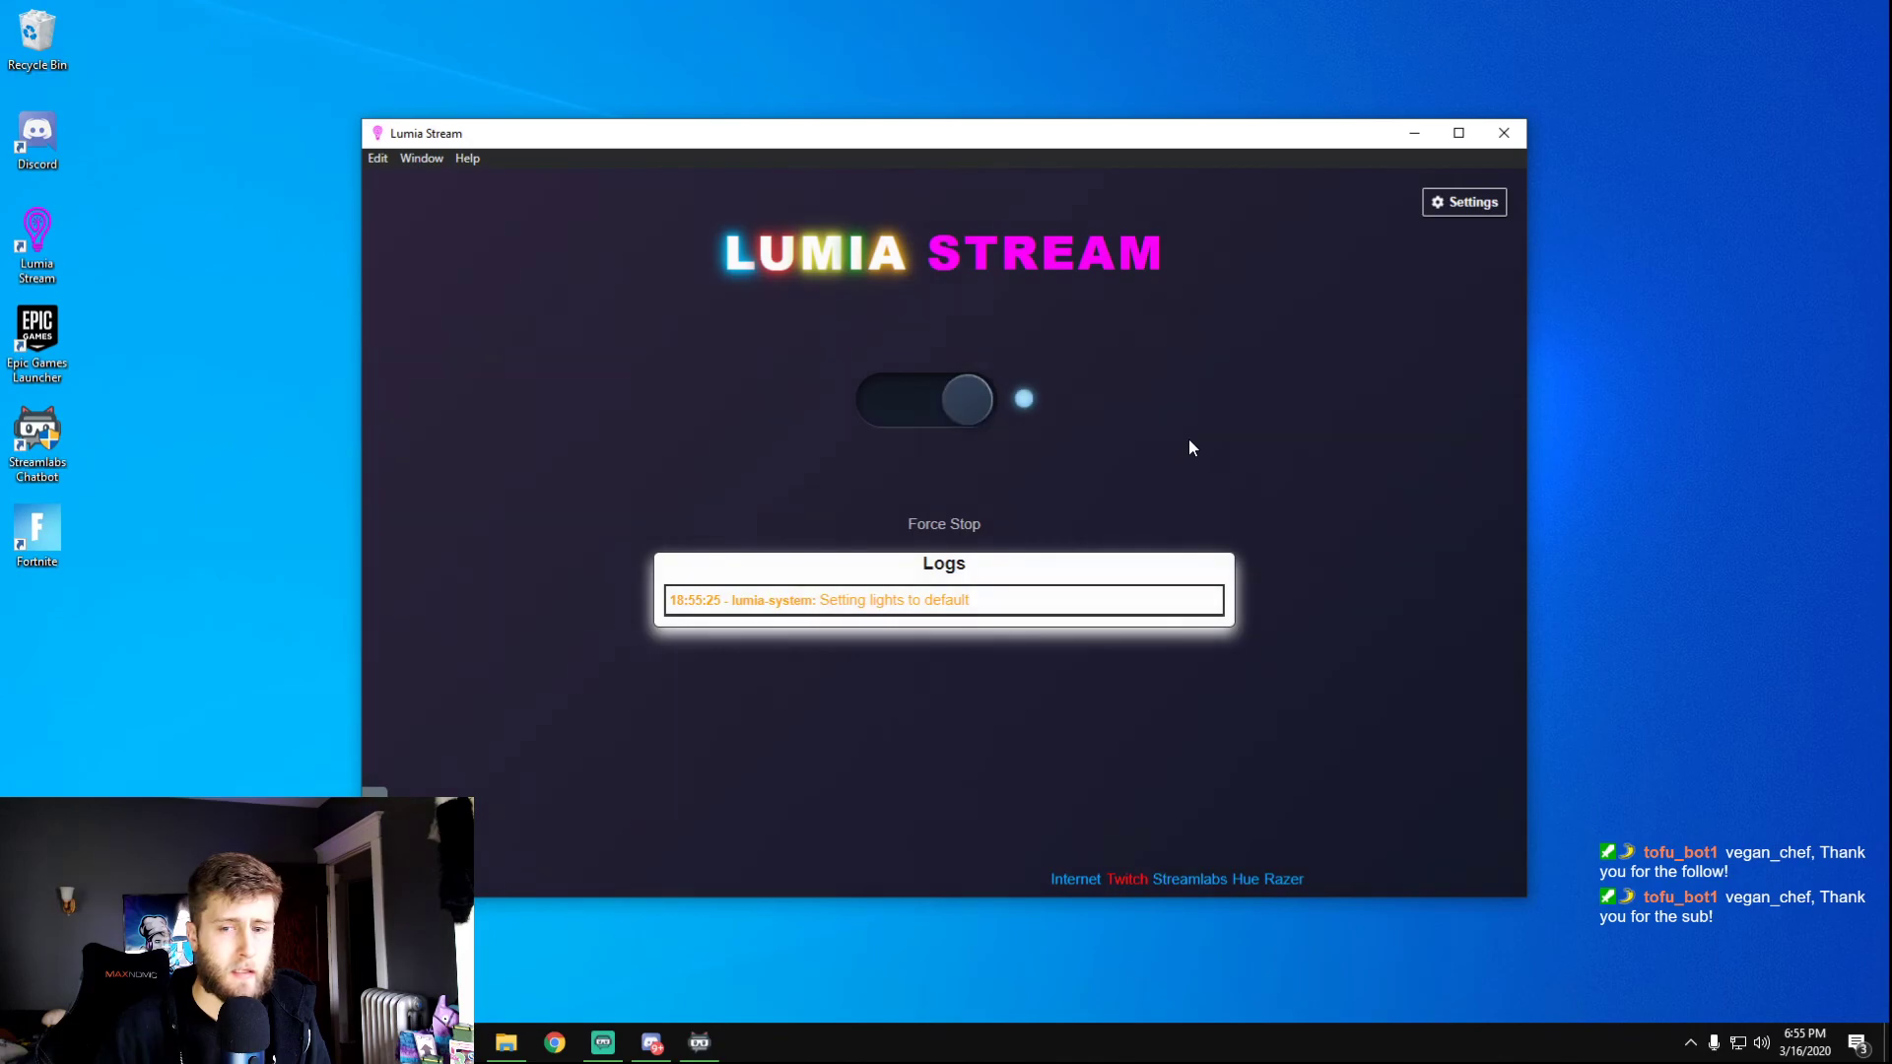